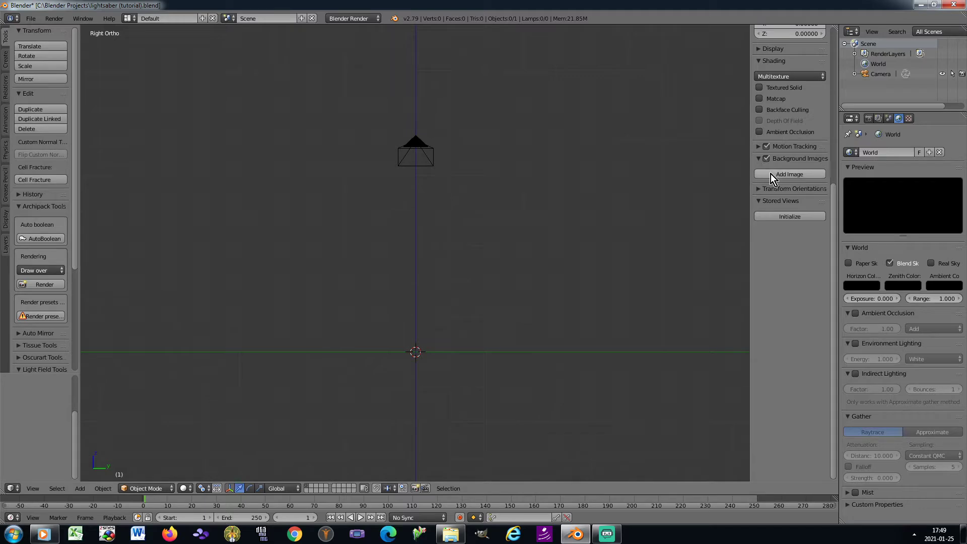
Step: Add light sabers.png from the Blender textures folder as a background image in the right view
click(771, 174)
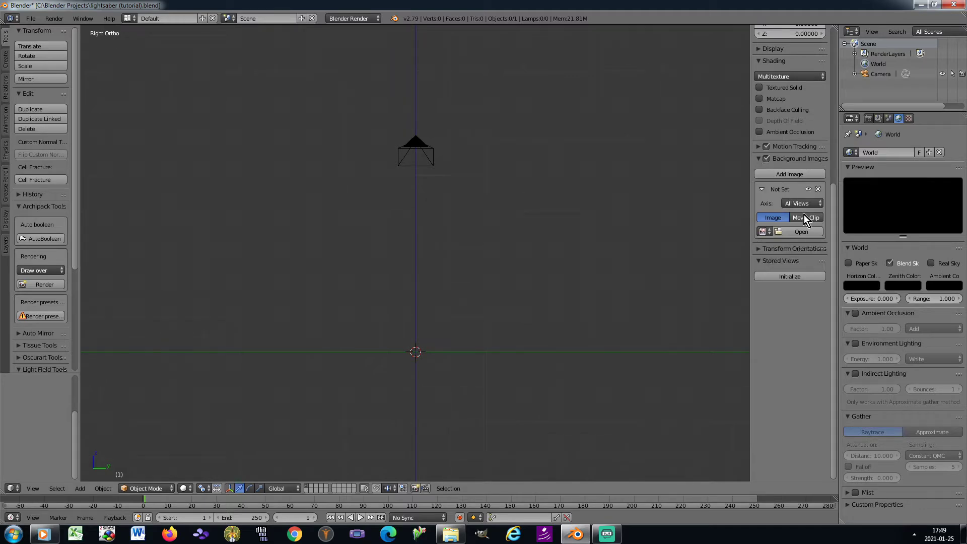
click(801, 232)
click(40, 273)
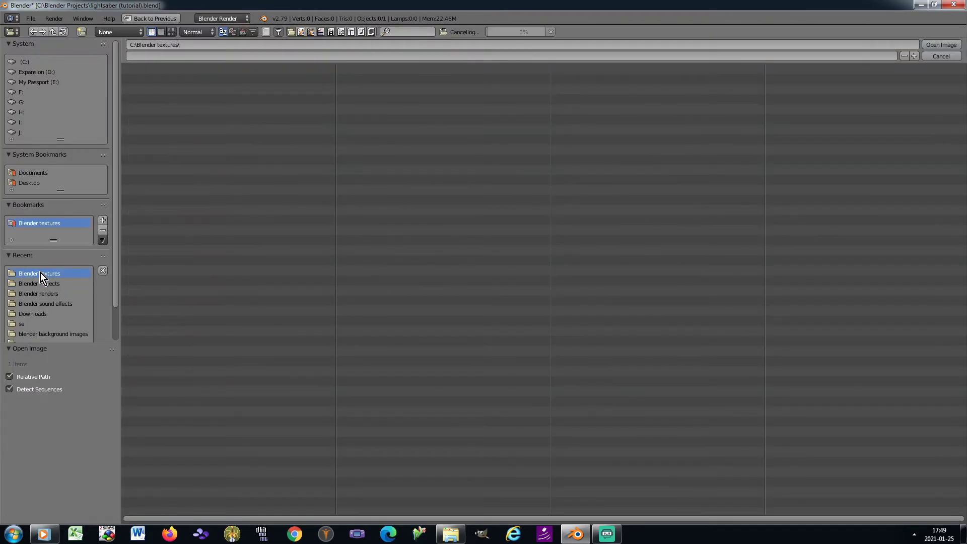
click(171, 32)
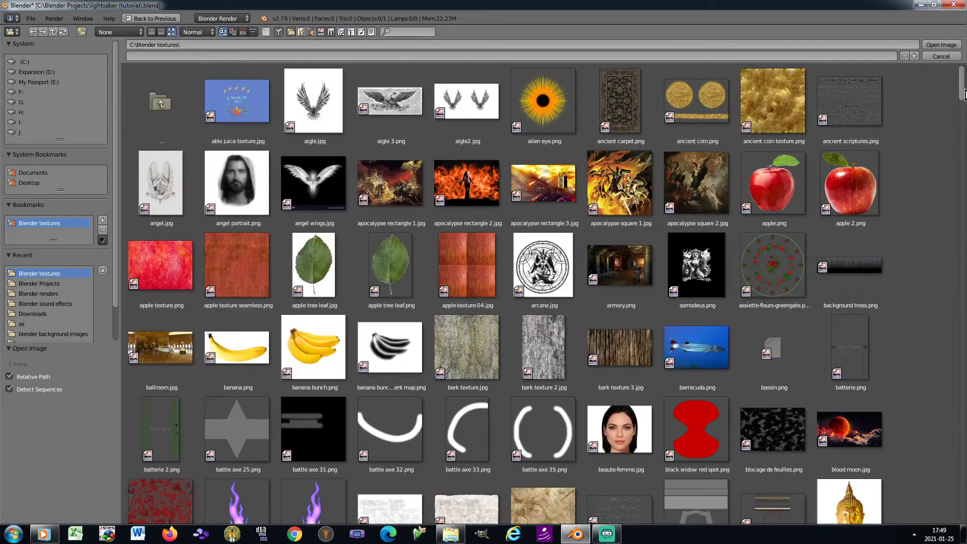
drag(963, 94, 965, 262)
scroll(851, 189, up, 2)
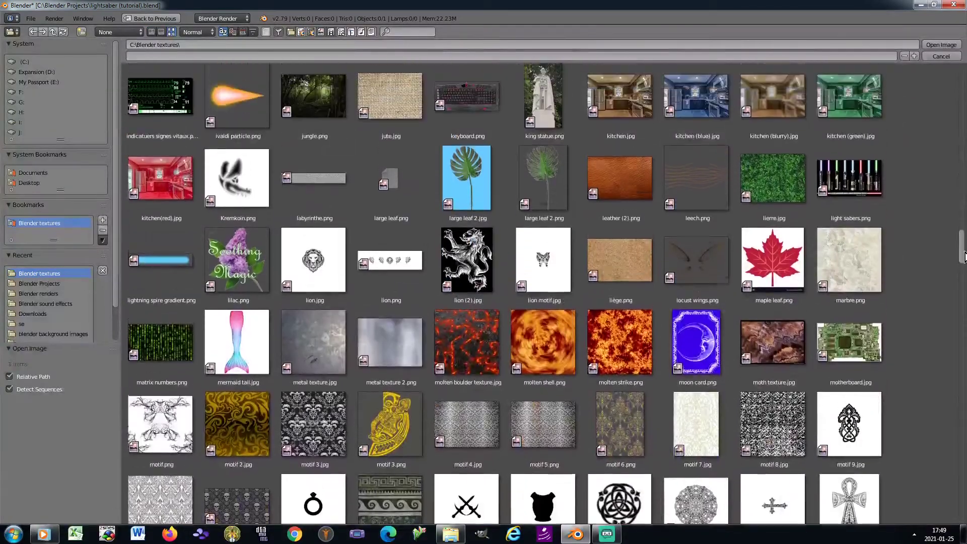
double_click(851, 188)
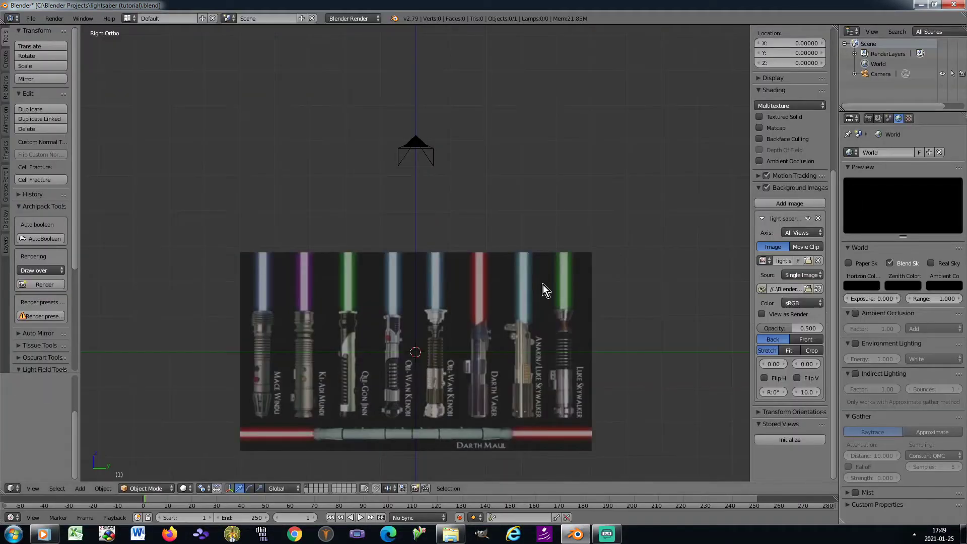
Step: Set the background image's horizontal offset to -4.20 to centre the Luke Skywalker lightsaber on the vertical axis
shift+middle_drag(424, 339, 435, 252)
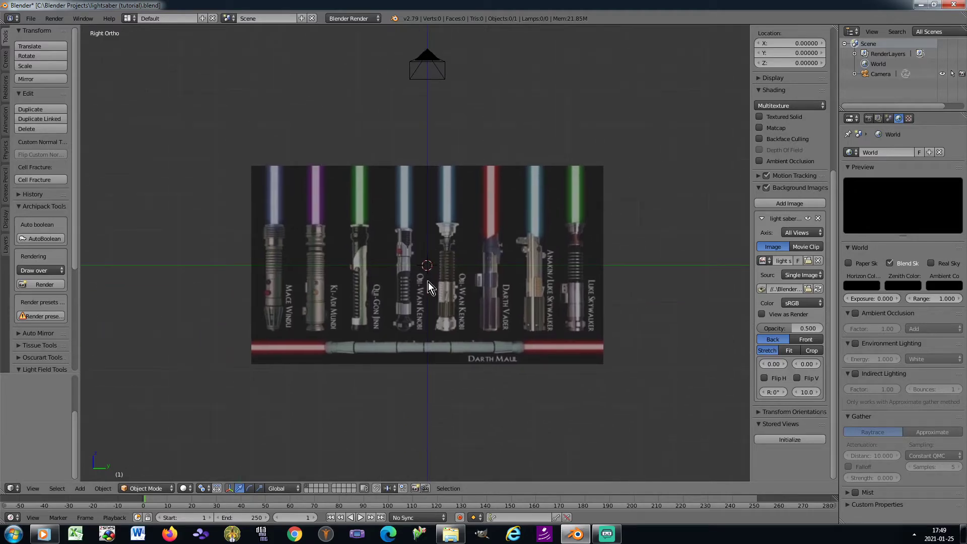
scroll(428, 282, up, 3)
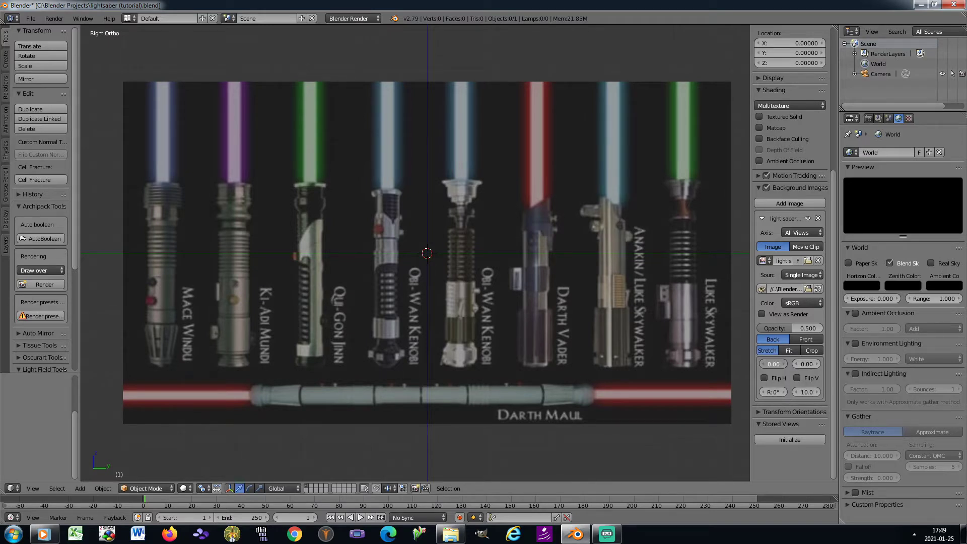
drag(774, 364, 721, 363)
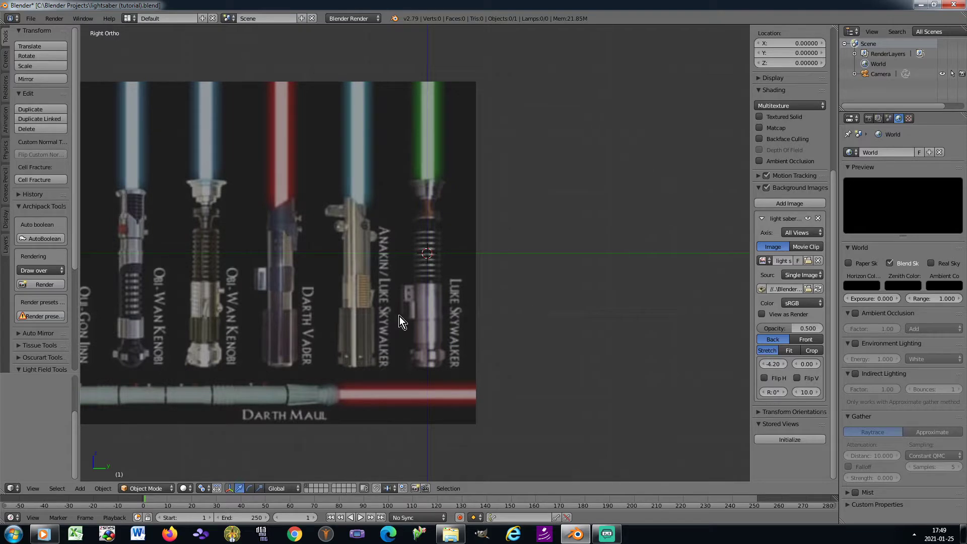
key(n)
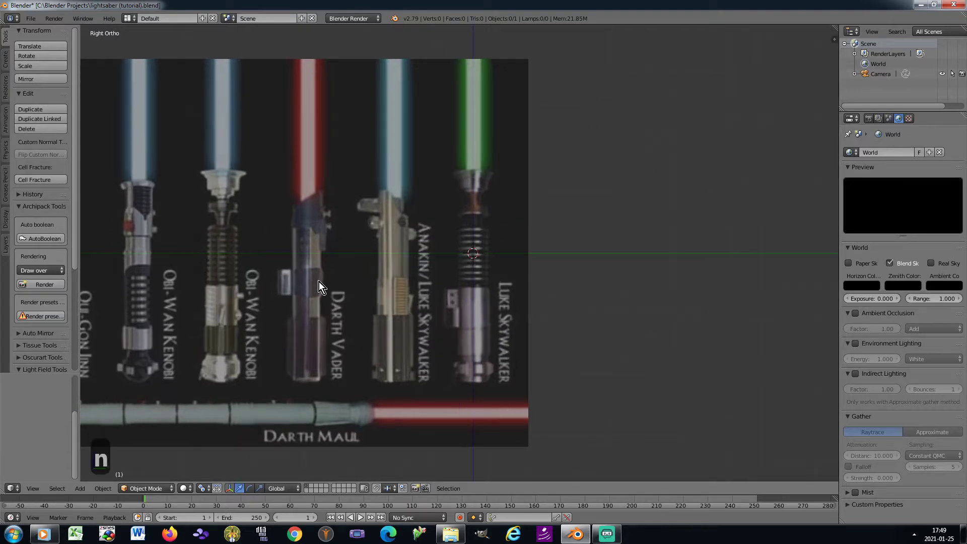
key(n)
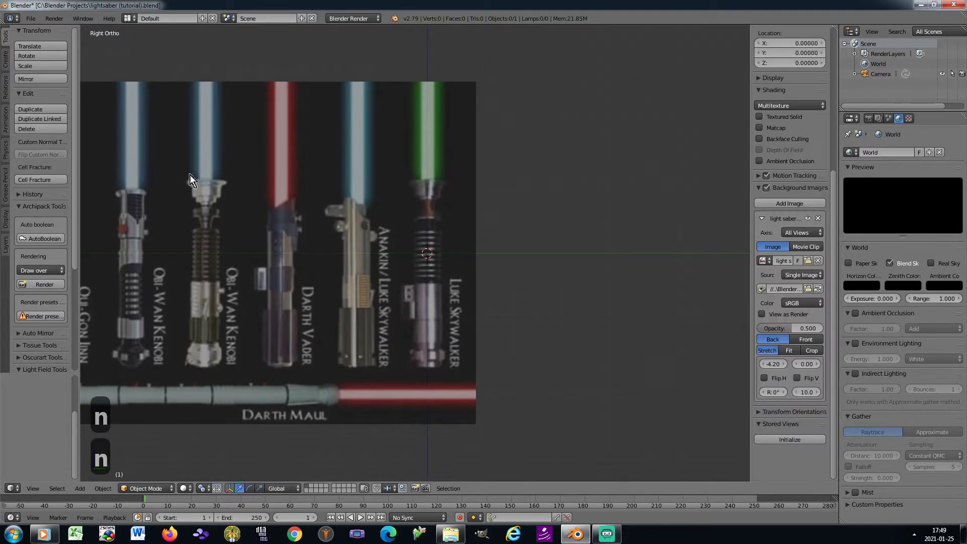
Step: Add a 24-vertex cylinder and scale it uniformly to about 0.228 to match the width of the Luke Skywalker hilt
click(5, 59)
click(42, 107)
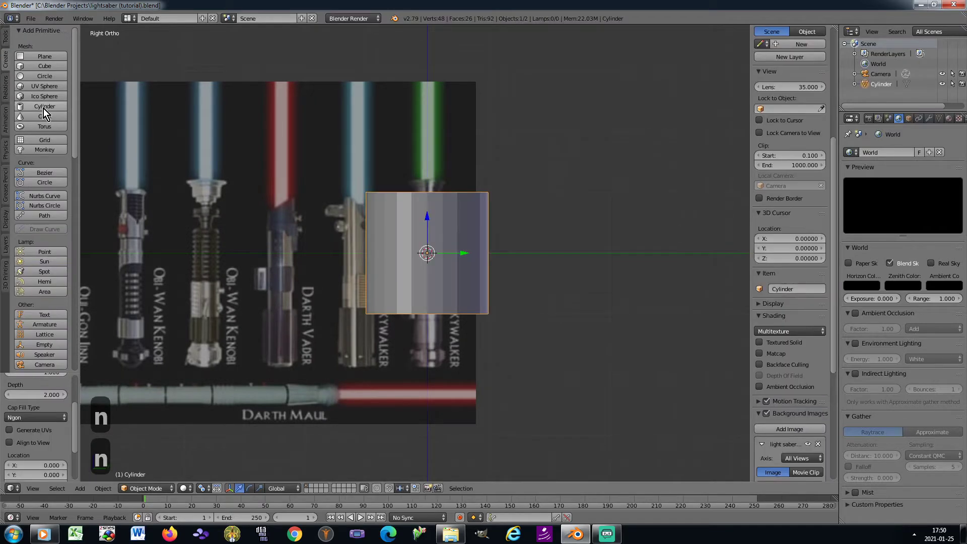
scroll(37, 426, up, 3)
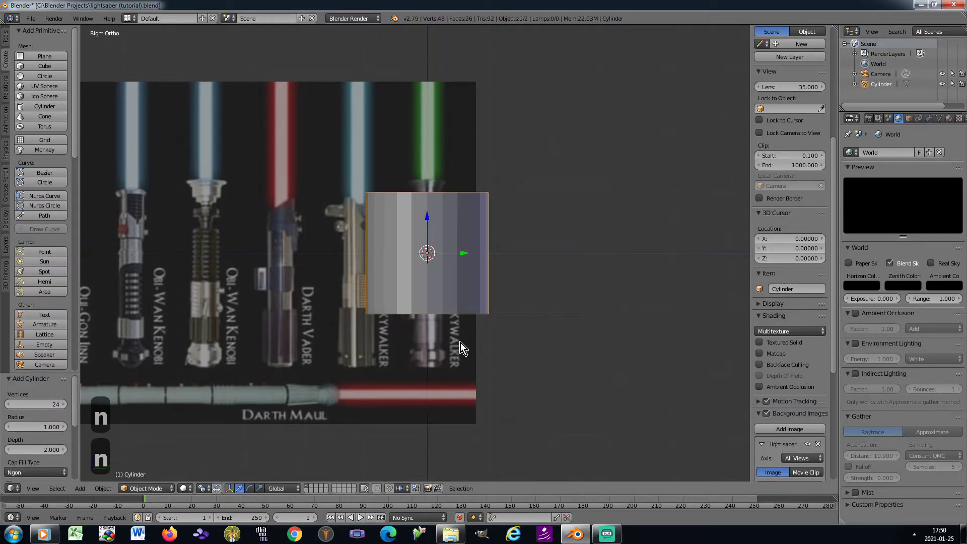
scroll(444, 291, up, 3)
key(s)
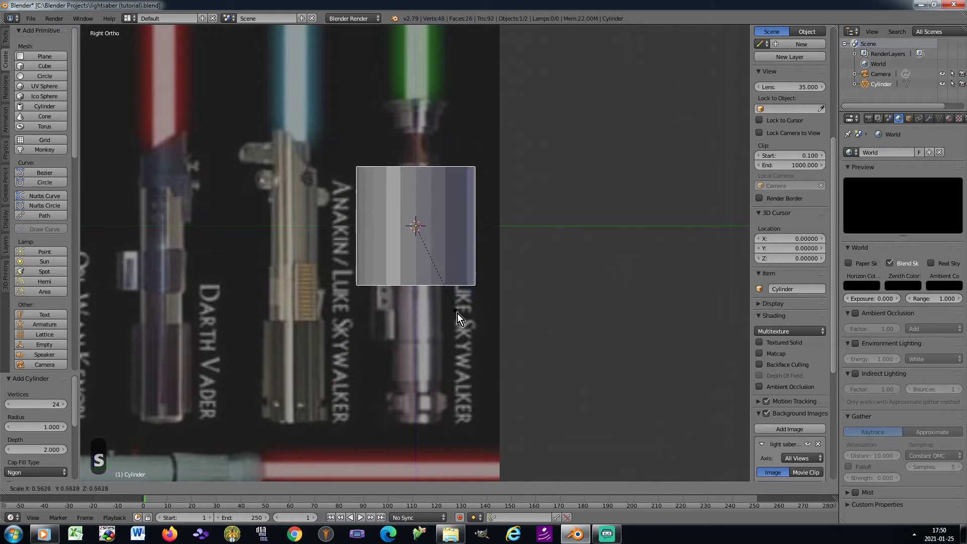
click(426, 267)
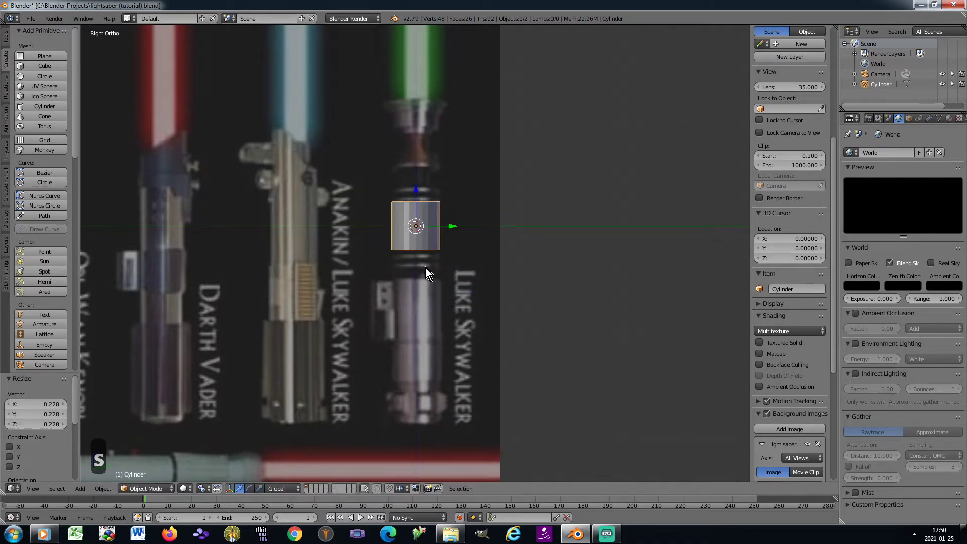
Step: Move the cylinder down along Z by about 1.66 to the lower end of the Luke Skywalker hilt
shift+middle_drag(431, 304, 470, 248)
key(g)
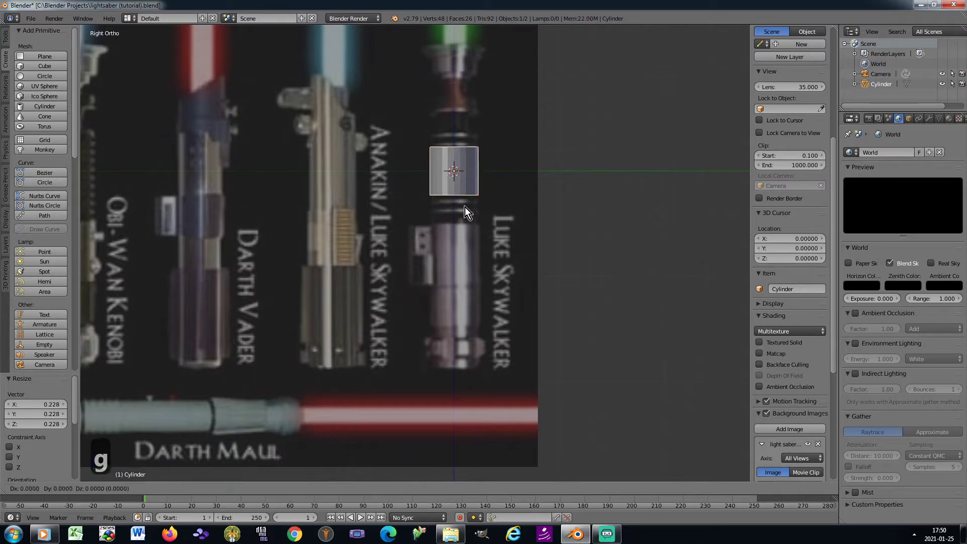
key(z)
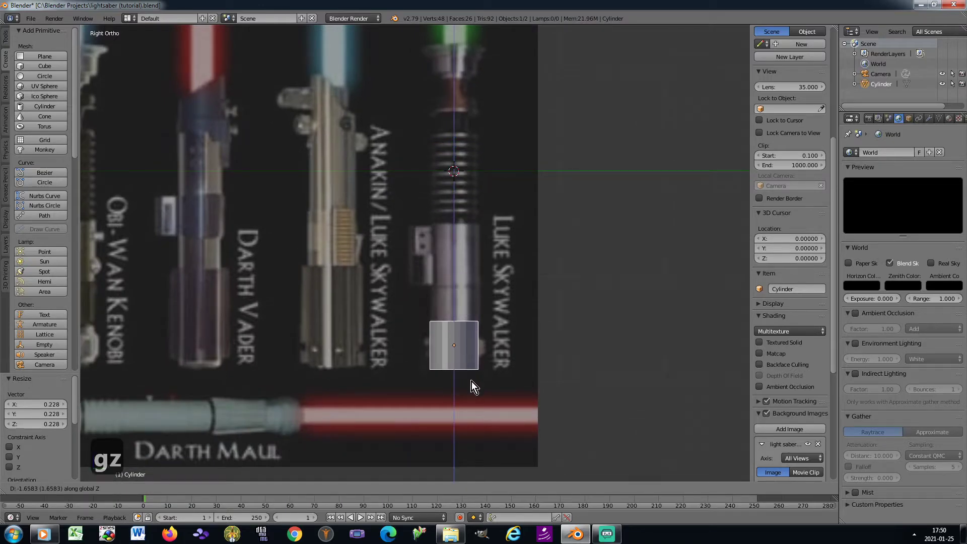
click(471, 382)
Step: Raise the cylinder's top ring of vertices along Z by about 2.5 to span the length of the hilt
key(Tab)
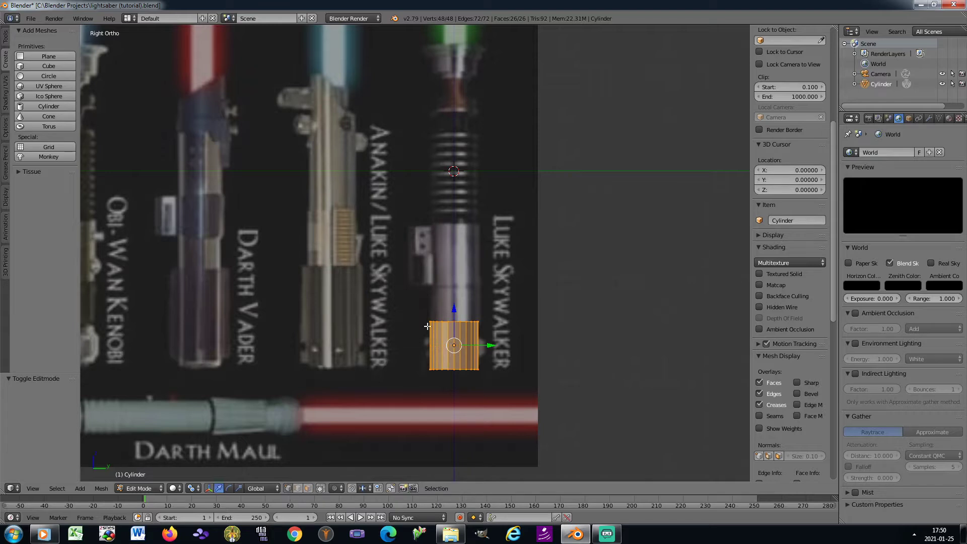
key(a)
key(b)
drag(410, 315, 502, 339)
key(KP_8)
key(KP_2)
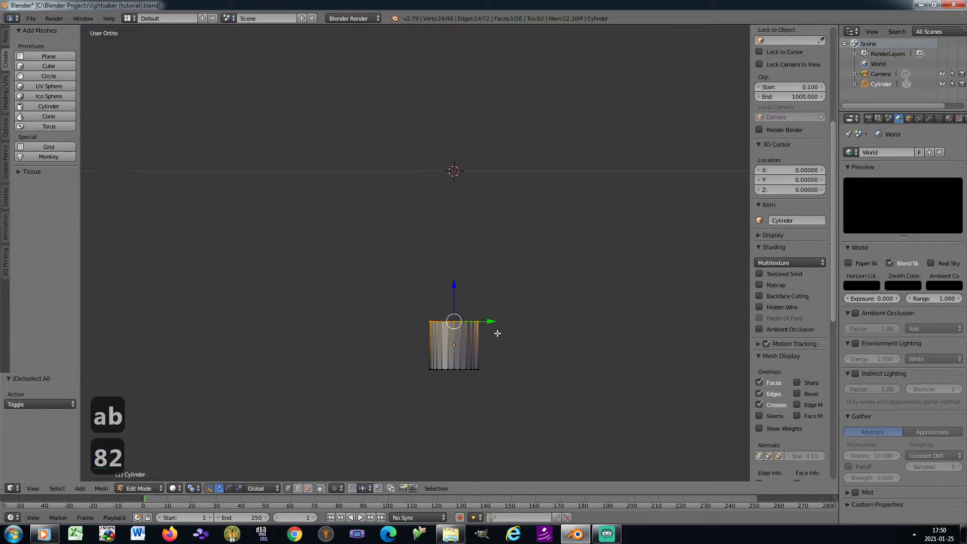
key(KP_3)
key(g)
key(z)
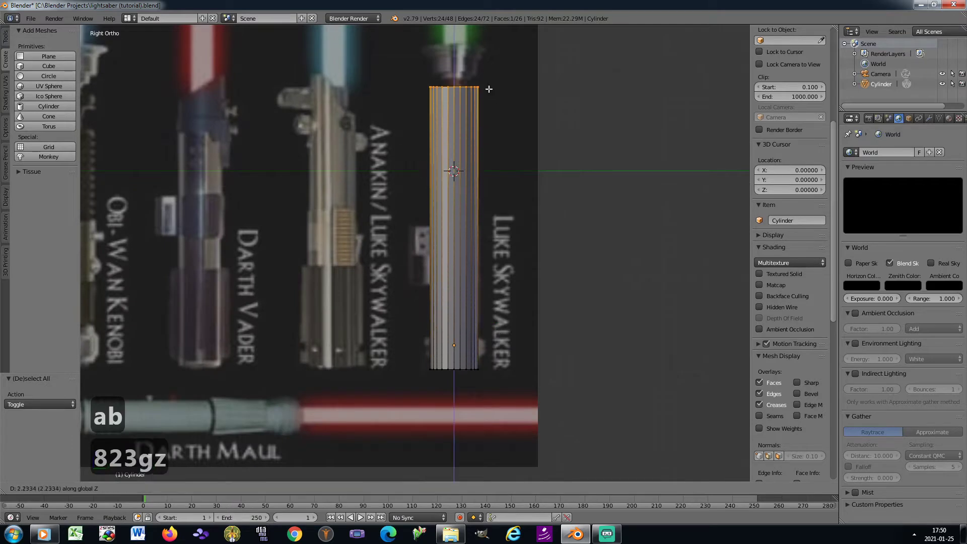
click(481, 71)
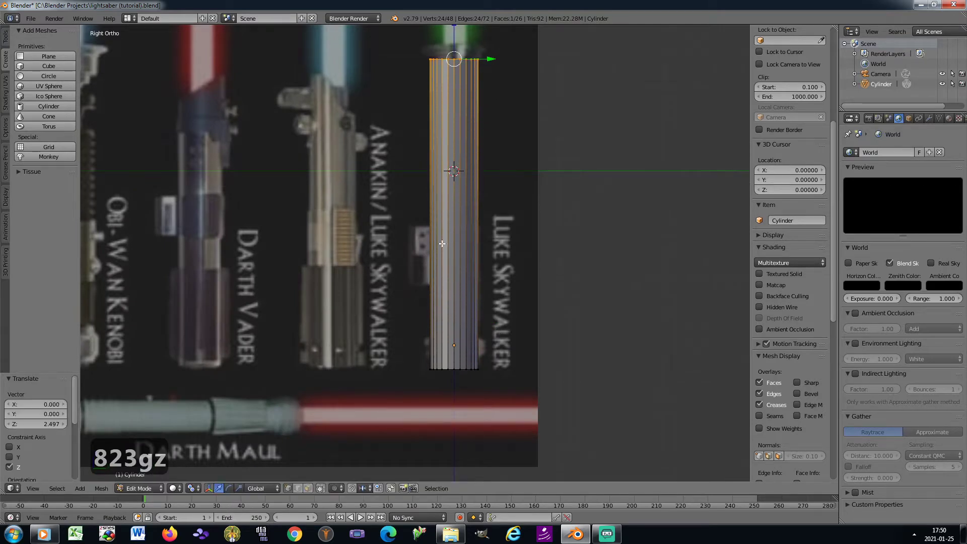
Step: Display the background image in front of the cylinder
scroll(438, 299, up, 1)
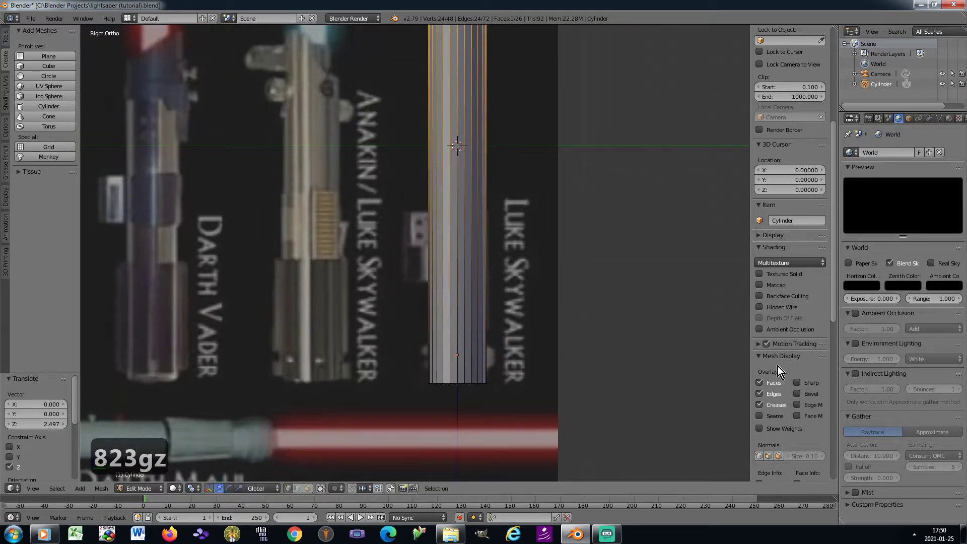
scroll(784, 373, down, 12)
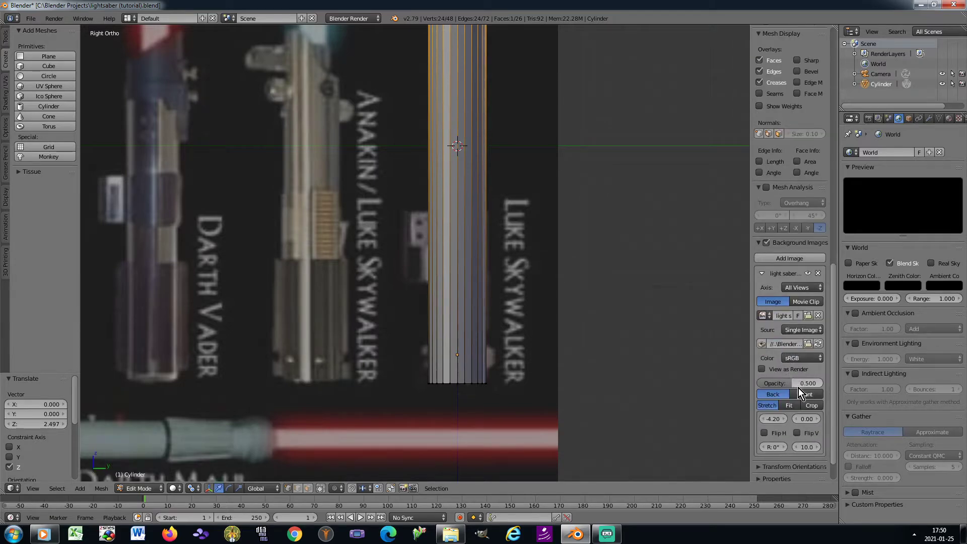
click(805, 396)
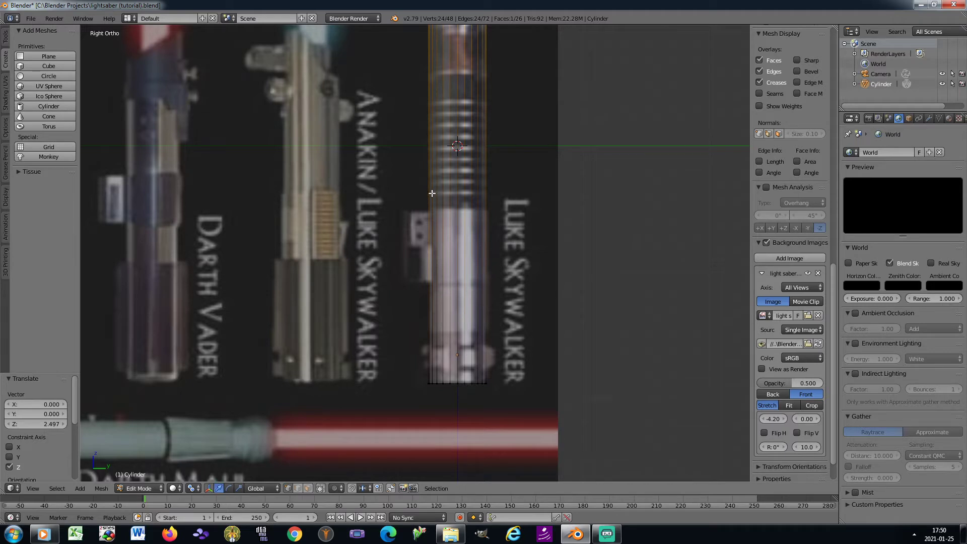
Step: Add a loop cut around the cylinder and slide it down to just above the hilt's end knobs
key(ctrl+r)
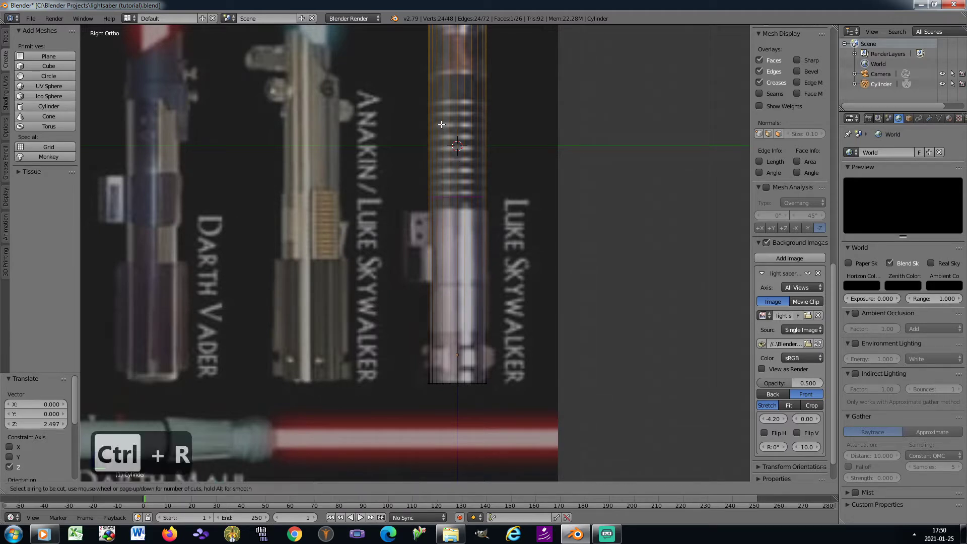
click(437, 190)
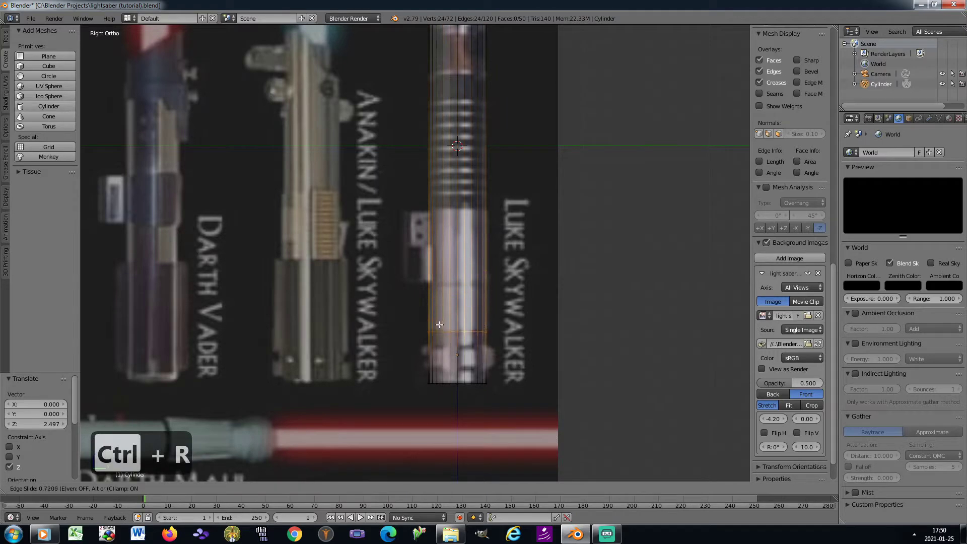
click(441, 318)
Step: Add two more loop cuts below the first, one just above the end knobs and one near the bottom edge
scroll(450, 378, up, 3)
scroll(452, 379, up, 1)
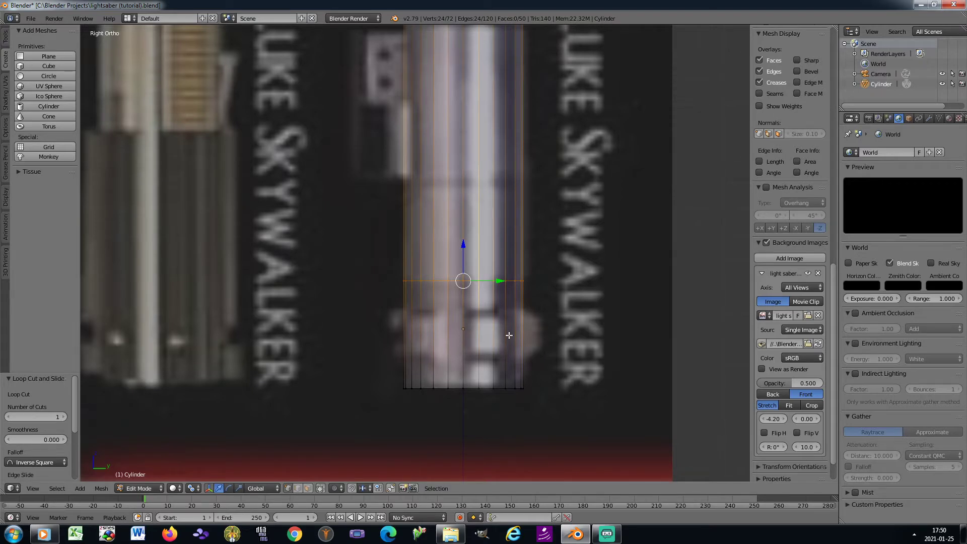
scroll(475, 356, up, 2)
key(ctrl+r)
click(456, 323)
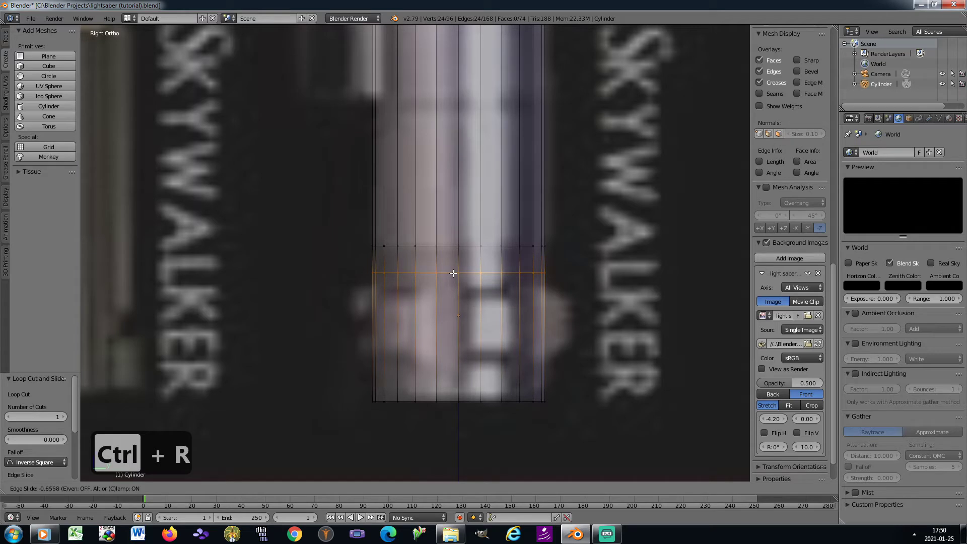
click(453, 273)
key(ctrl+r)
click(438, 352)
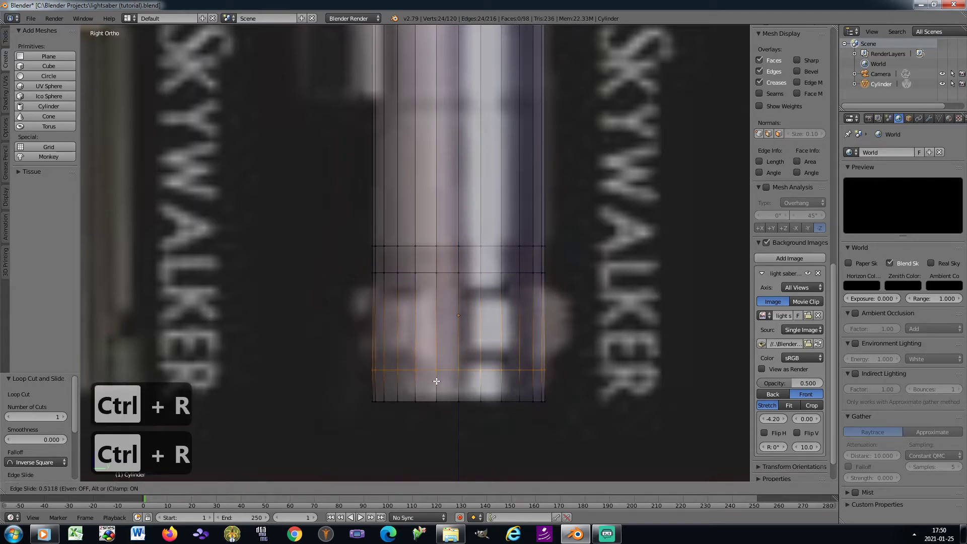
click(436, 380)
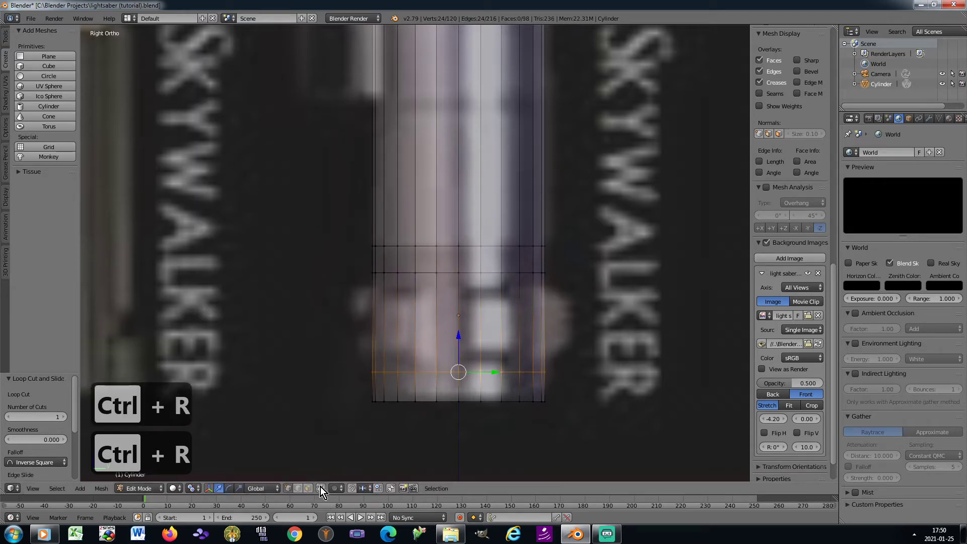
Step: Inset the four middle faces between the two lowest loop cuts by 0.01 as one region, with Individual off
click(308, 488)
key(a)
key(a)
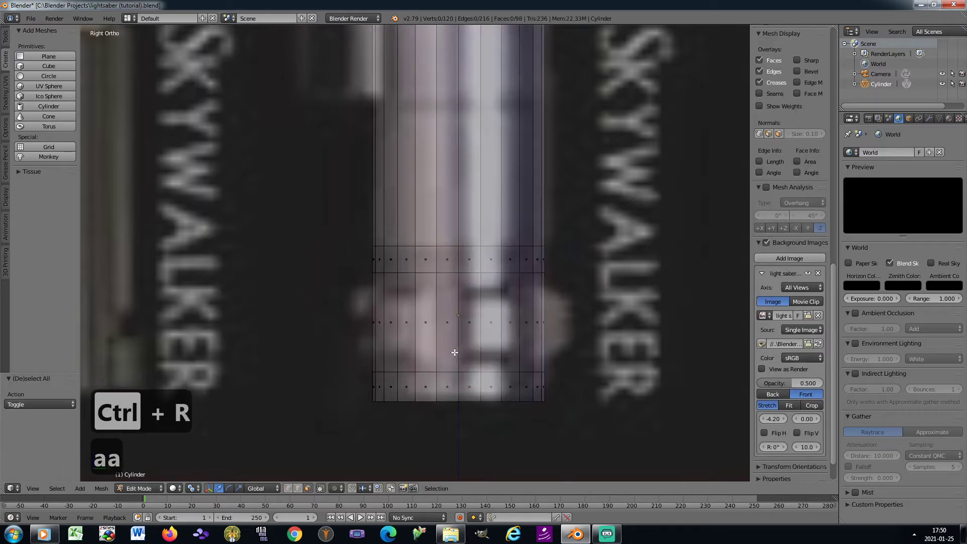
key(c)
drag(446, 329, 477, 330)
right_click(477, 329)
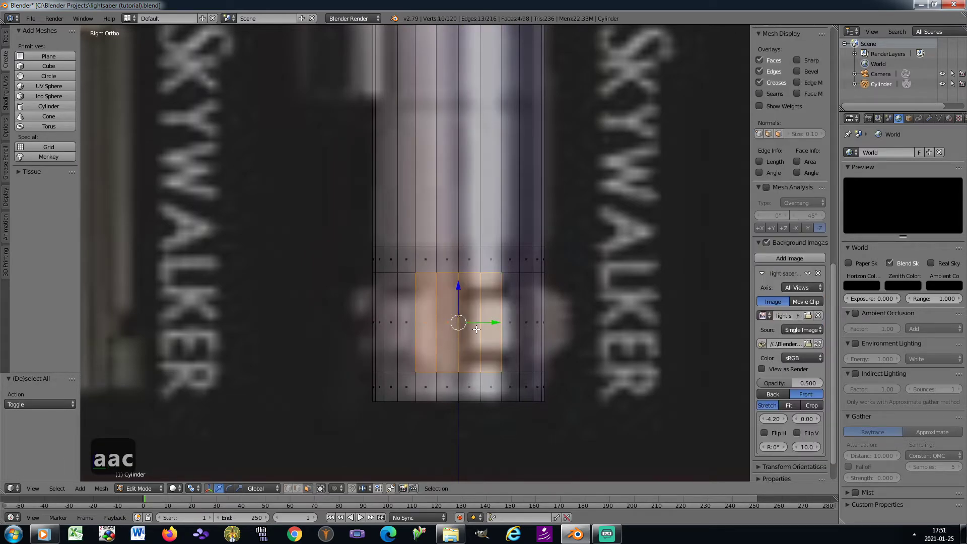
key(i)
click(535, 398)
scroll(18, 452, down, 3)
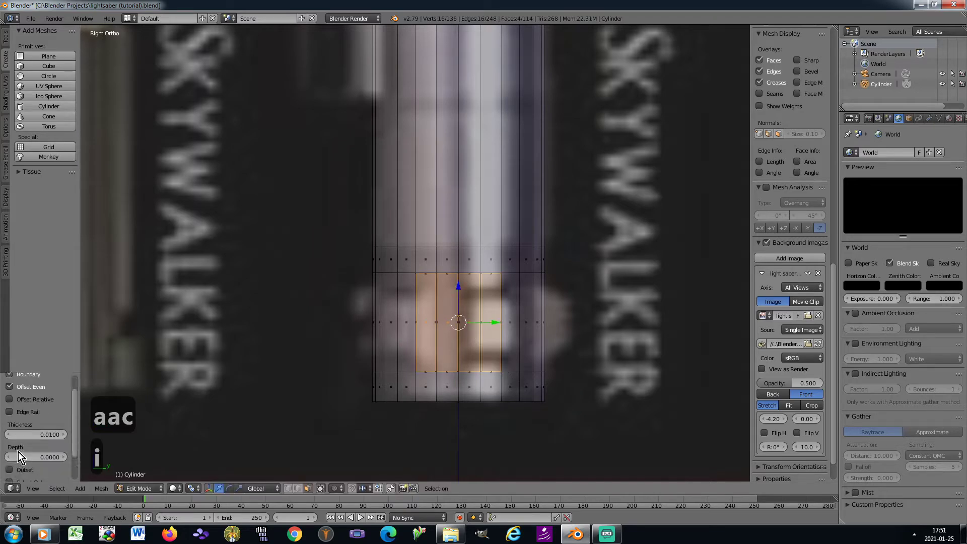
click(9, 461)
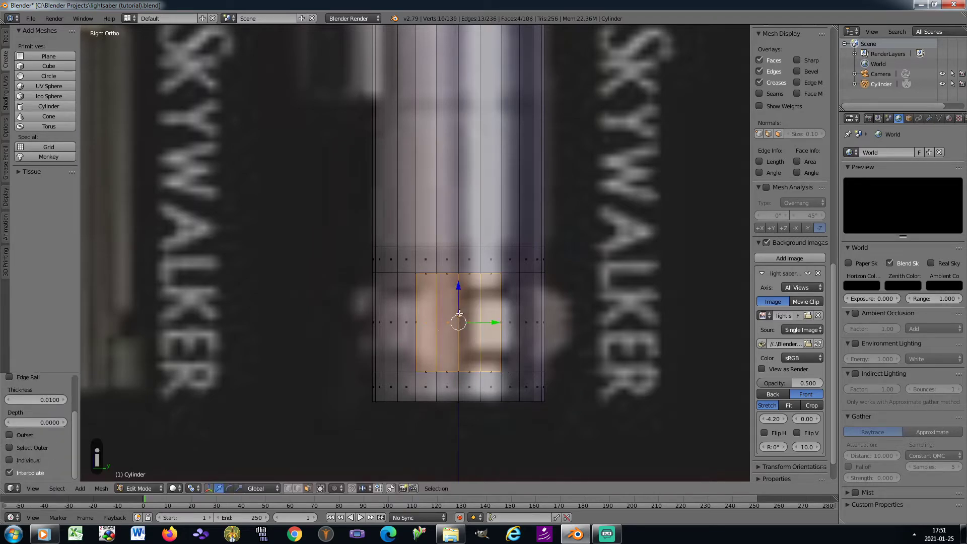
Step: Dissolve the four selected inset faces into a single face
scroll(460, 313, up, 2)
key(x)
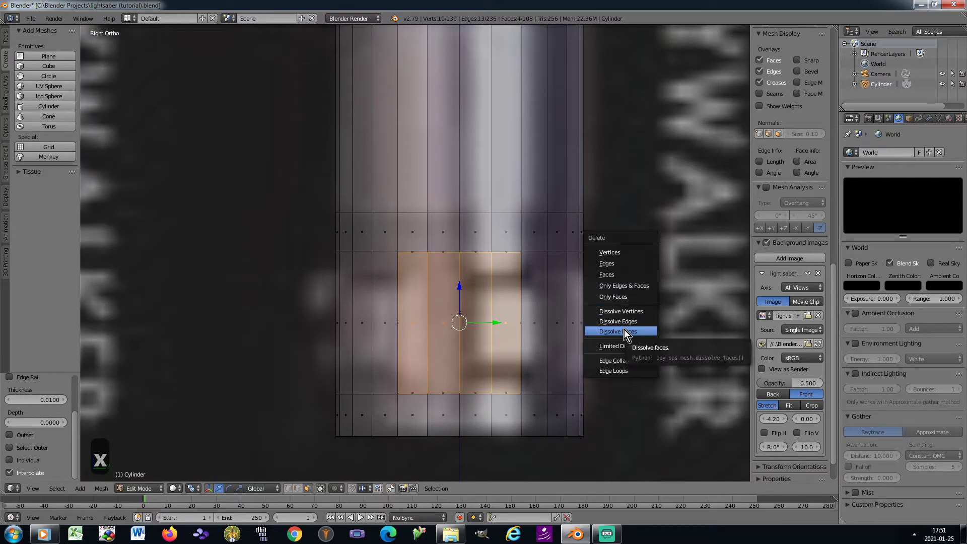
click(625, 329)
key(KP_6)
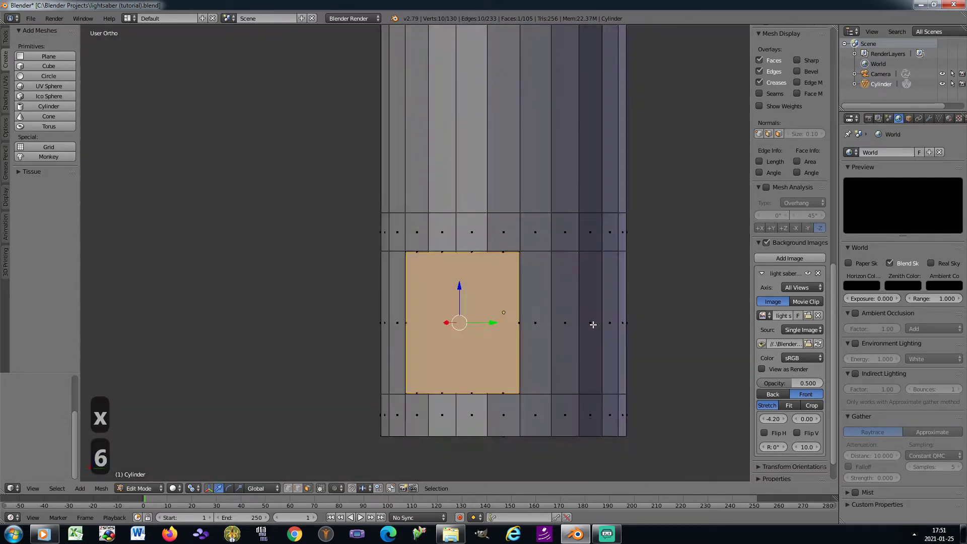
Step: Inset the second group of four adjacent faces around the end-knob band by 0.01 and dissolve them into one face
key(KP_6)
key(KP_6)
key(a)
key(c)
click(526, 323)
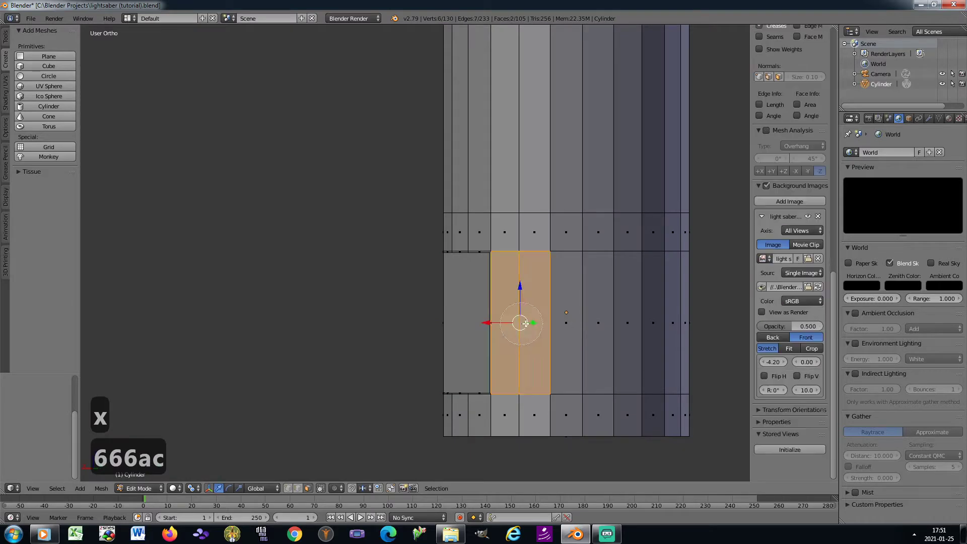
drag(526, 323, 559, 324)
right_click(559, 324)
key(i)
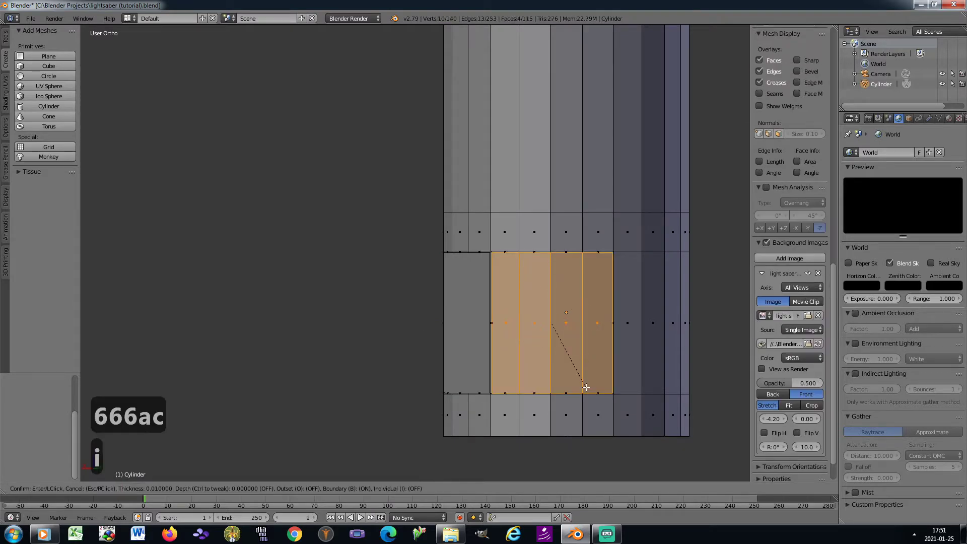
right_click(587, 387)
key(x)
click(357, 314)
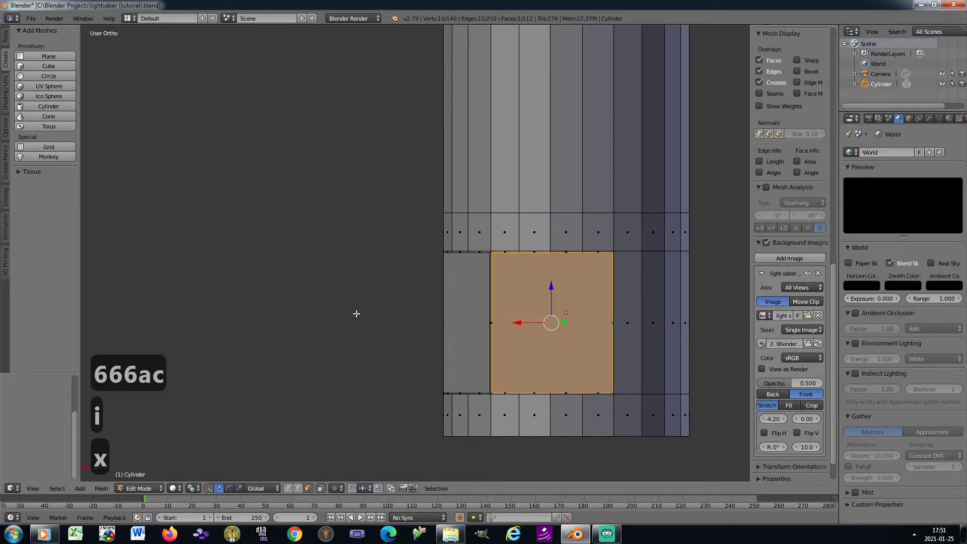
Step: Inset the third group of four faces around the band by 0.01 and dissolve them into one face
key(KP_6)
key(KP_6)
key(a)
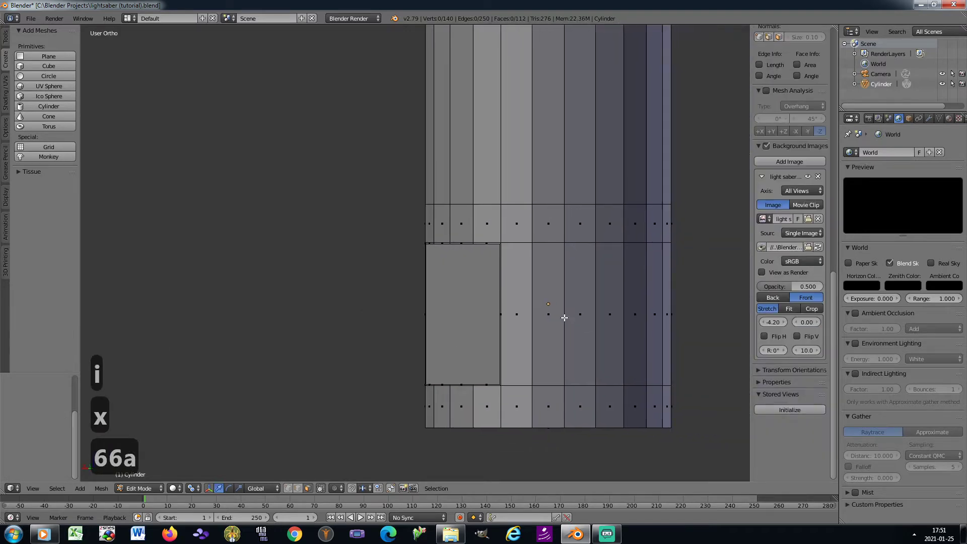
key(c)
drag(535, 316, 607, 324)
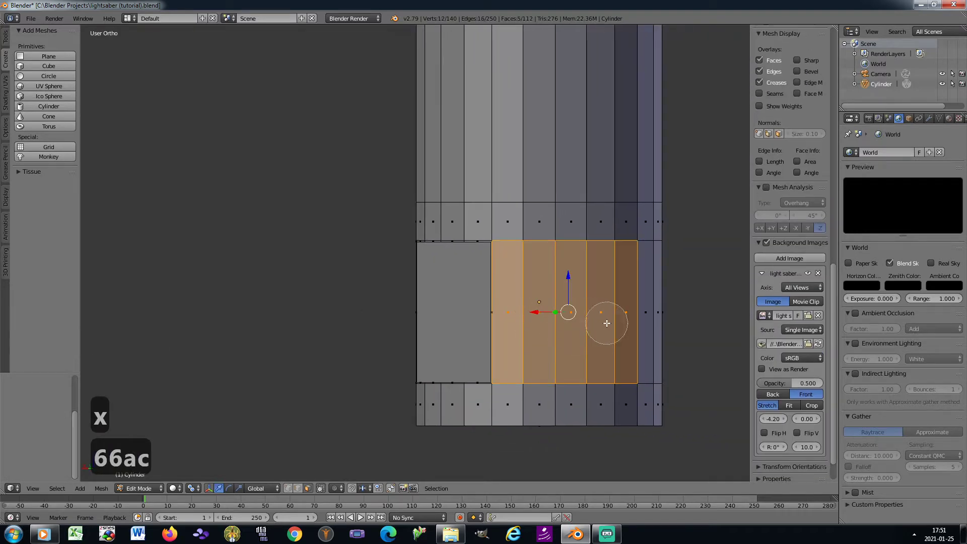
middle_drag(607, 324, 643, 319)
right_click(644, 382)
key(i)
click(646, 385)
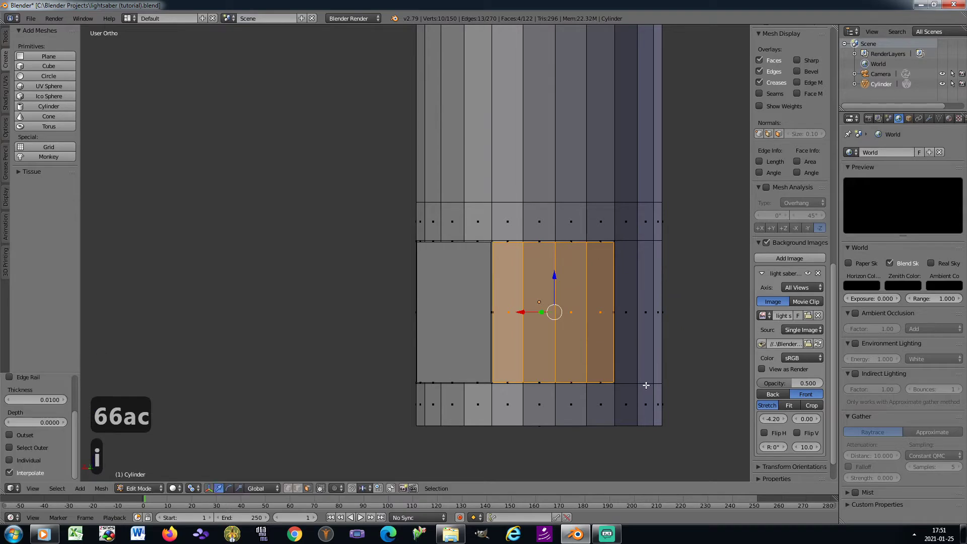
key(x)
click(646, 386)
Step: Inset the fourth group of four faces around the band by 0.01 and merge them with Dissolve Faces
key(KP_6)
key(KP_6)
key(KP_6)
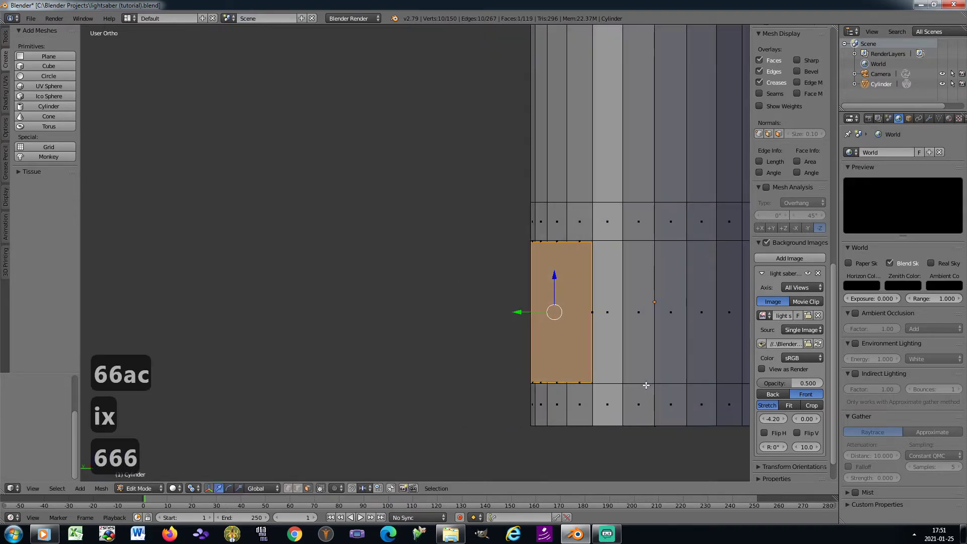
key(a)
key(c)
drag(480, 303, 543, 305)
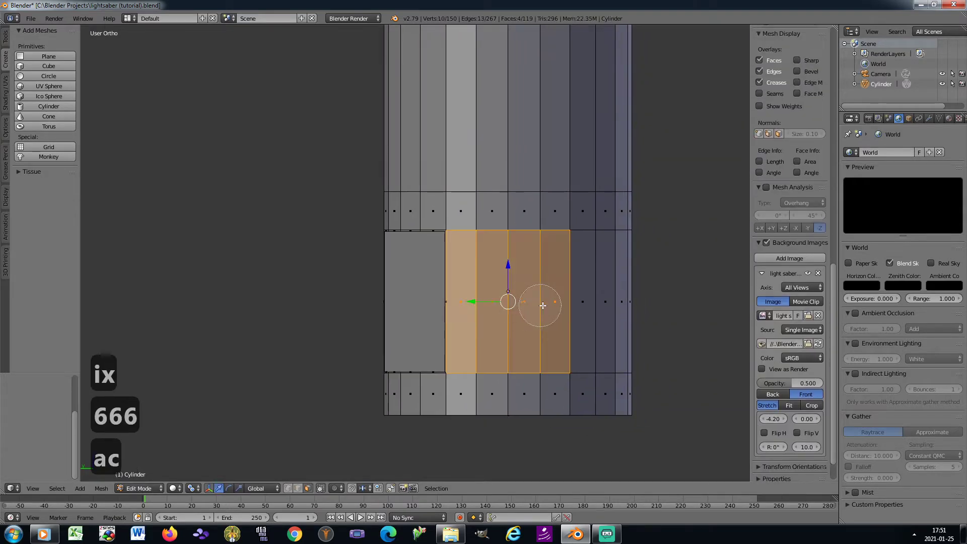
right_click(542, 306)
key(i)
click(549, 396)
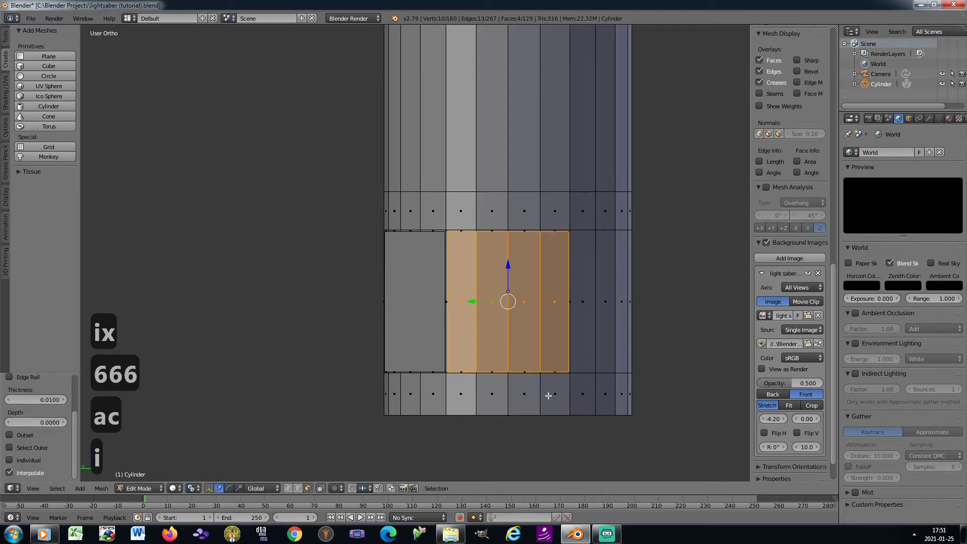
key(x)
click(548, 396)
Step: Inset the fifth group of four faces around the band by 0.01 and dissolve them into a single face
key(KP_6)
key(KP_6)
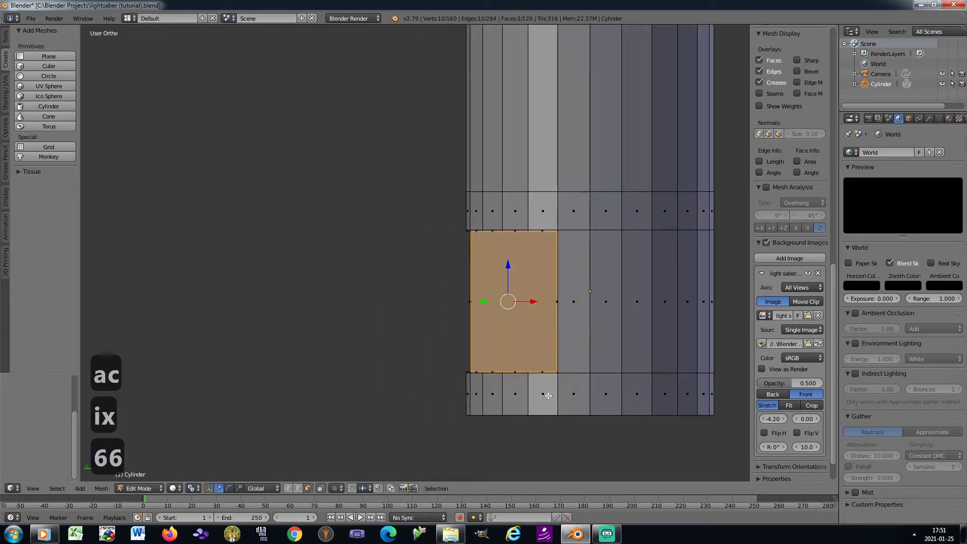
key(a)
key(c)
drag(598, 316, 630, 302)
right_click(625, 407)
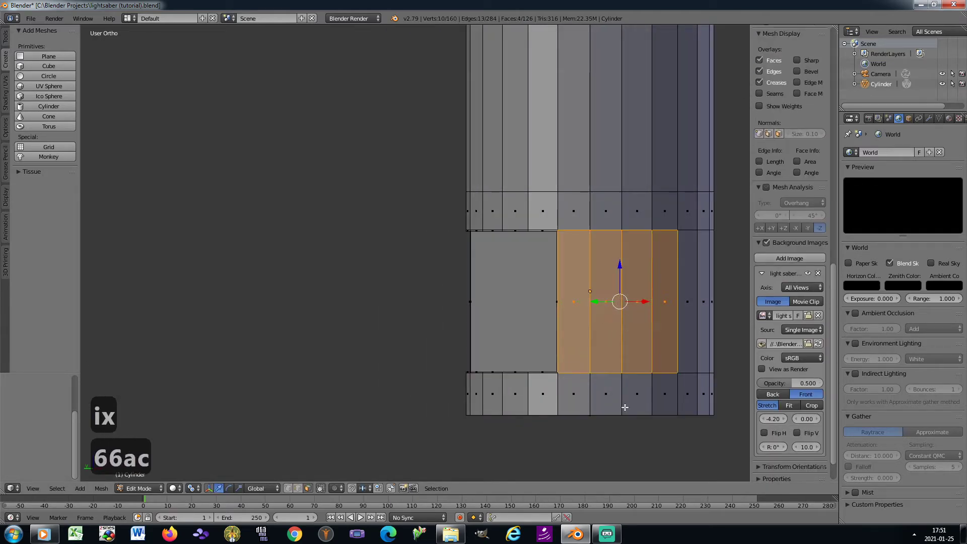
key(i)
click(625, 407)
key(x)
click(625, 407)
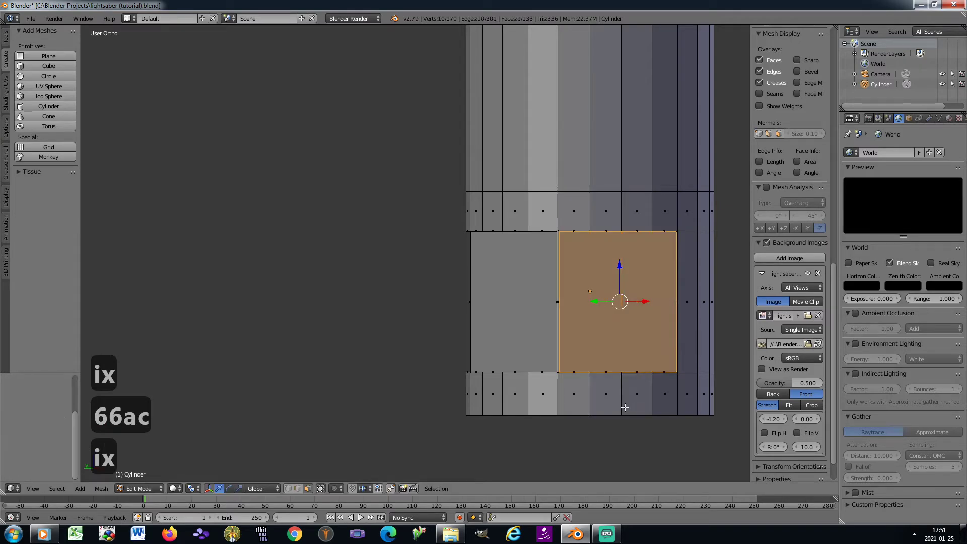
Step: Dissolve the last four undivided faces of the band into one face without insetting them first
key(KP_6)
key(KP_6)
key(KP_6)
key(a)
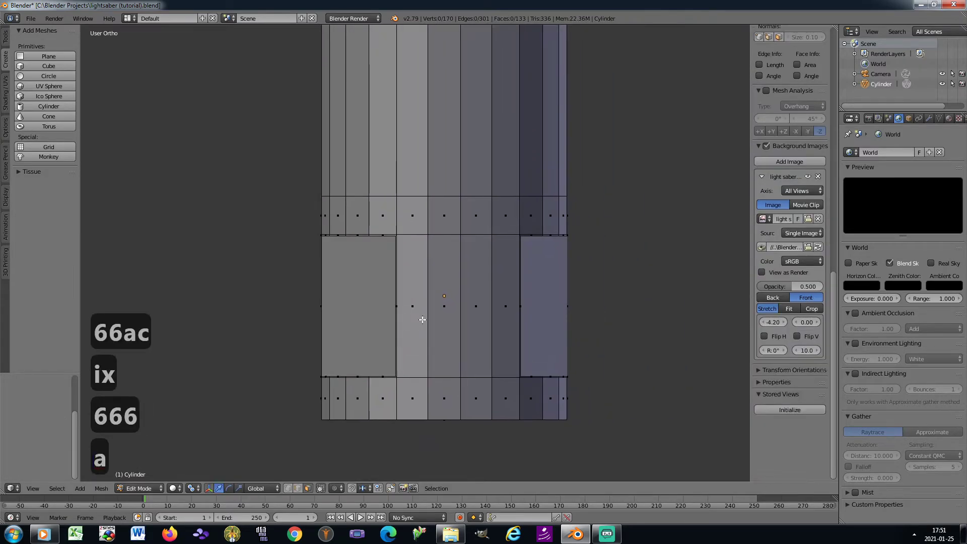
key(c)
mouse_move(422, 320)
mouse_down()
mouse_move(430, 305)
mouse_move(490, 307)
mouse_up()
right_click(490, 307)
key(x)
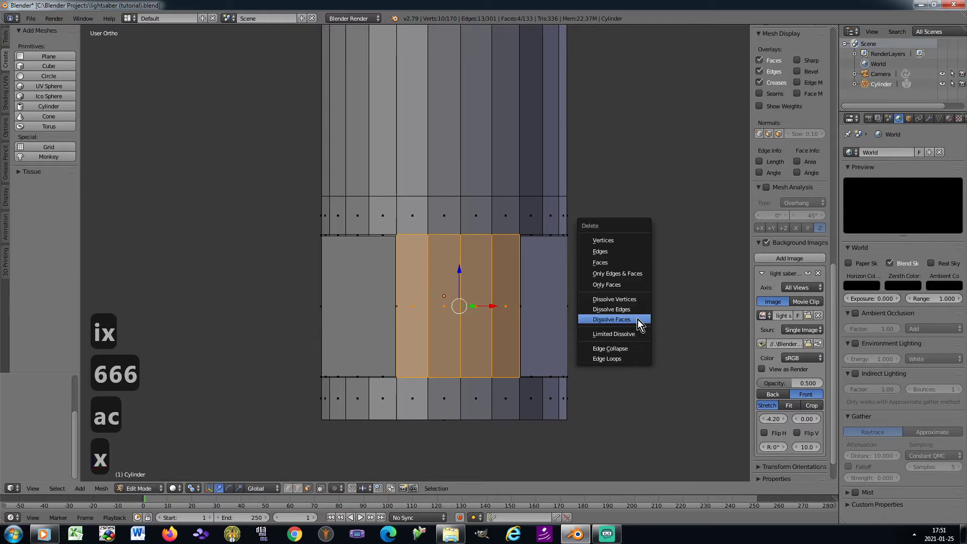
click(638, 320)
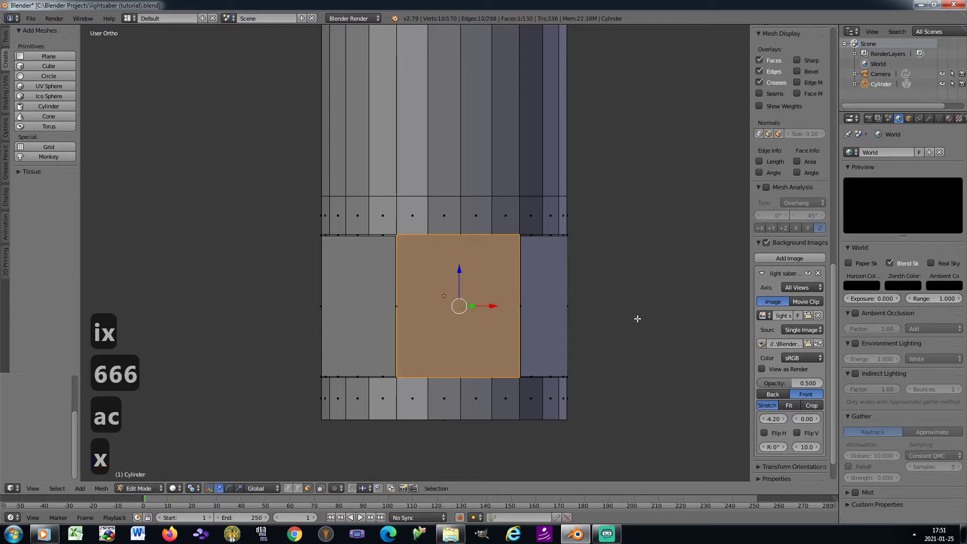
Step: Try to select all the merged band faces by similar area, starting from the last dissolved face
key(shift+g)
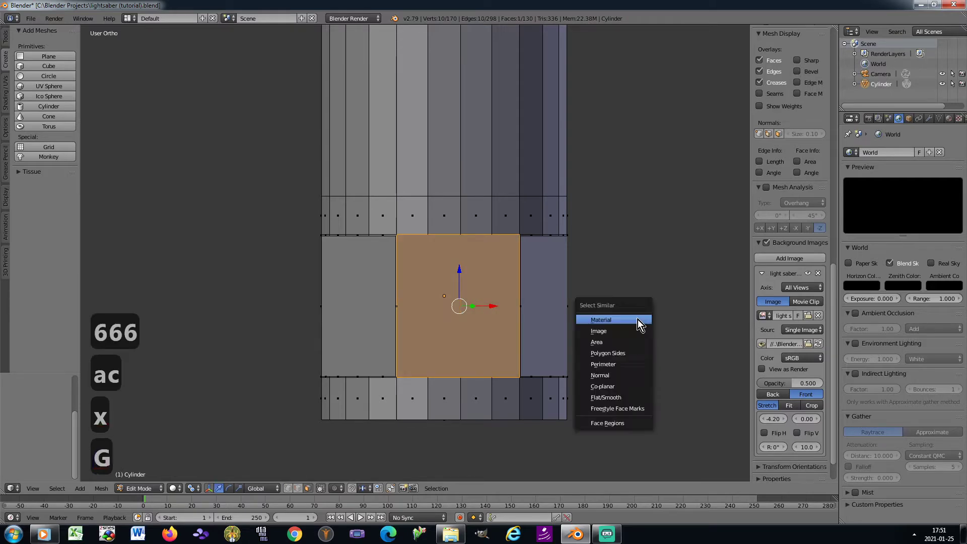
click(628, 340)
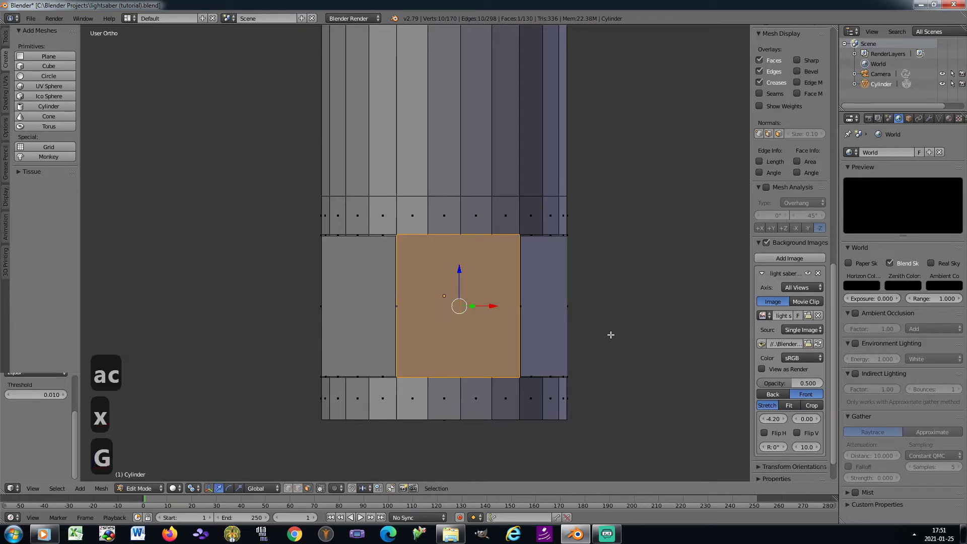
shift+right_click(360, 305)
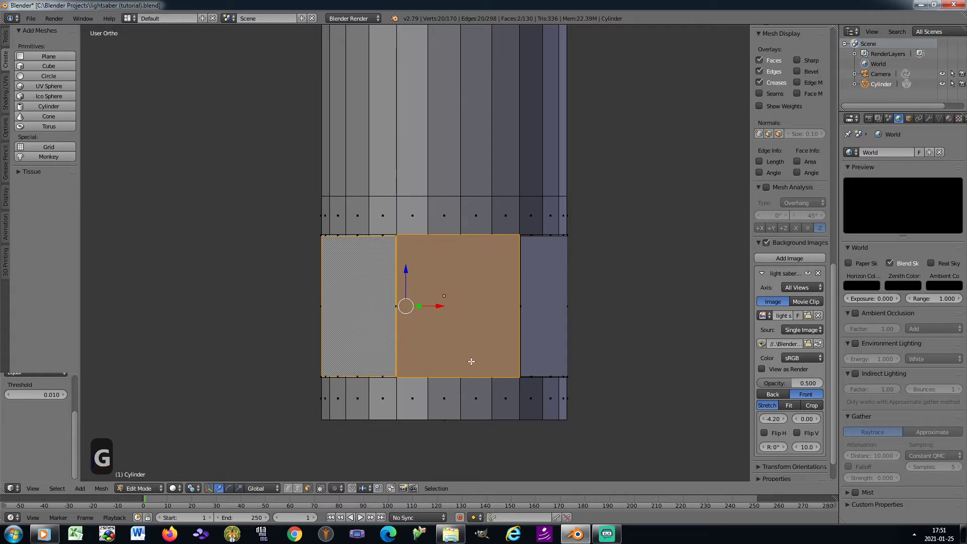
Step: Inset the last merged face by 0.01 to match the other five
right_click(456, 356)
key(i)
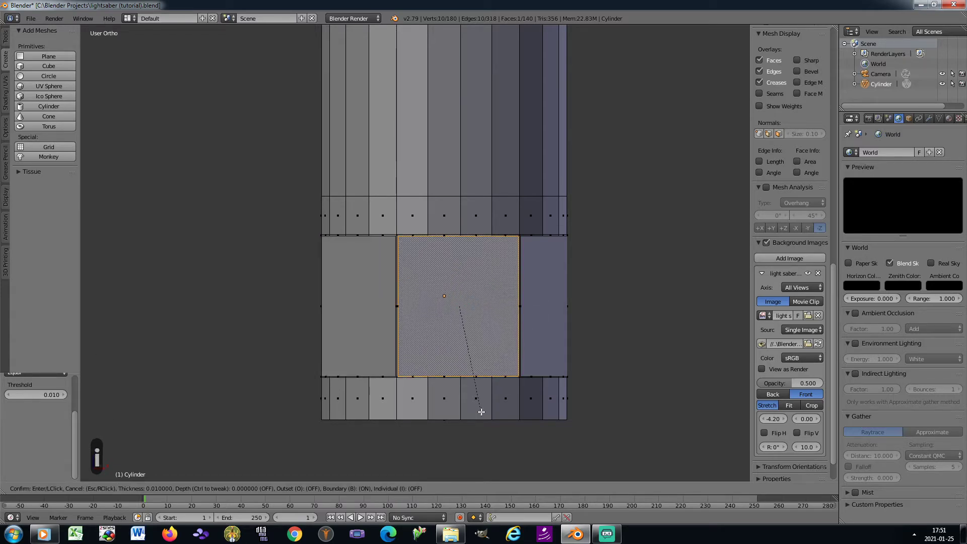
click(482, 413)
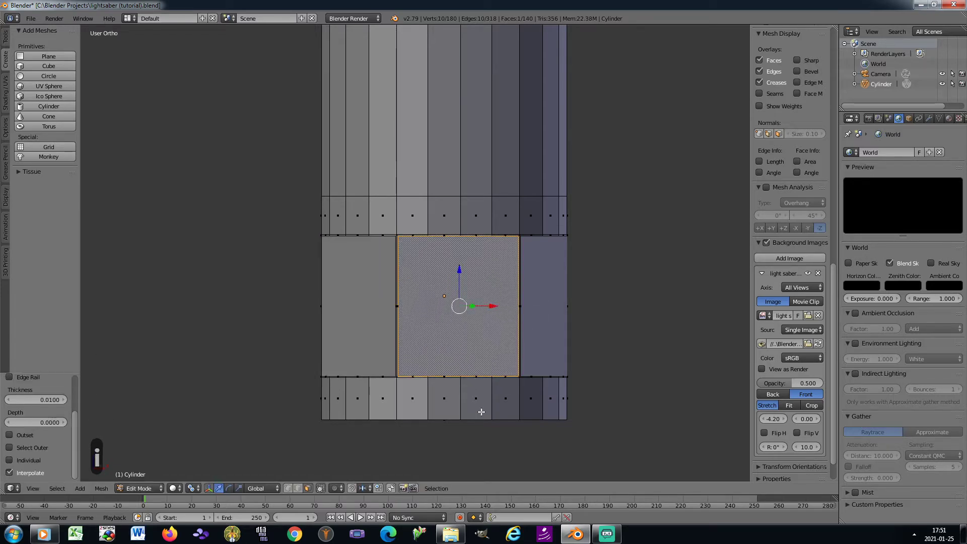
Step: Select all six merged faces around the band with Select Similar by Area and check the selection all around
key(shift+g)
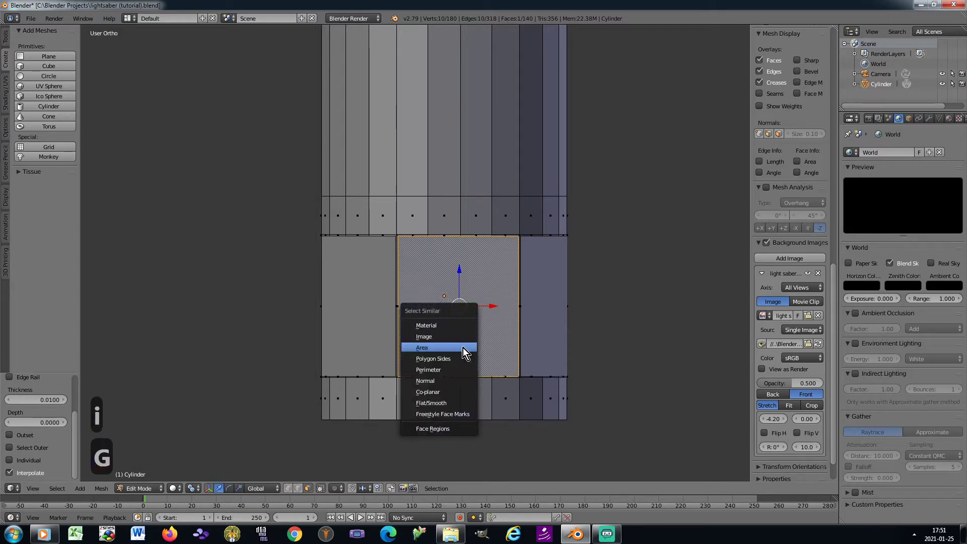
click(464, 348)
scroll(461, 344, down, 10)
scroll(459, 324, up, 9)
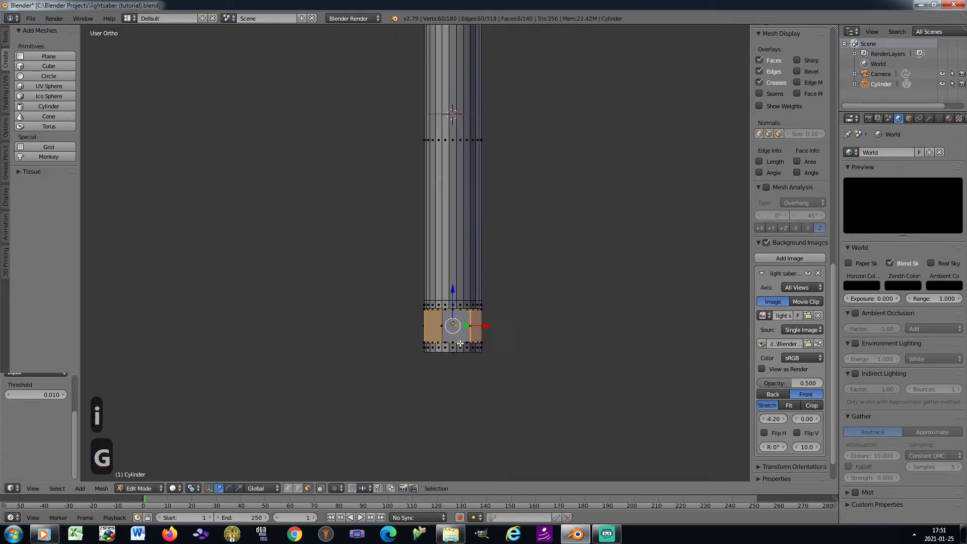
key(KP_6)
key(KP_6)
key(KP_6)
key(KP_6)
key(KP_6)
key(KP_6)
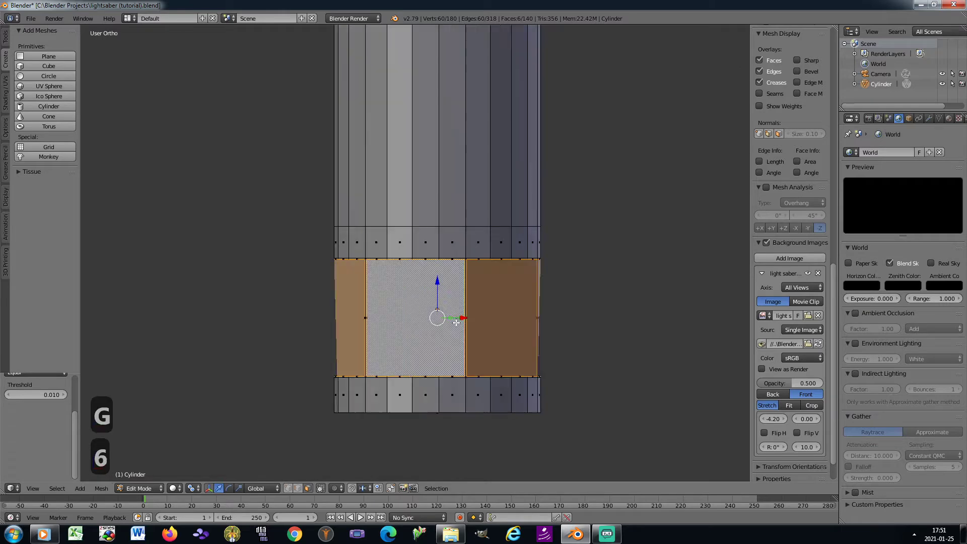
Step: In the right view, scale the six selected faces down around their own centres for the knobs' outer faces
key(KP_3)
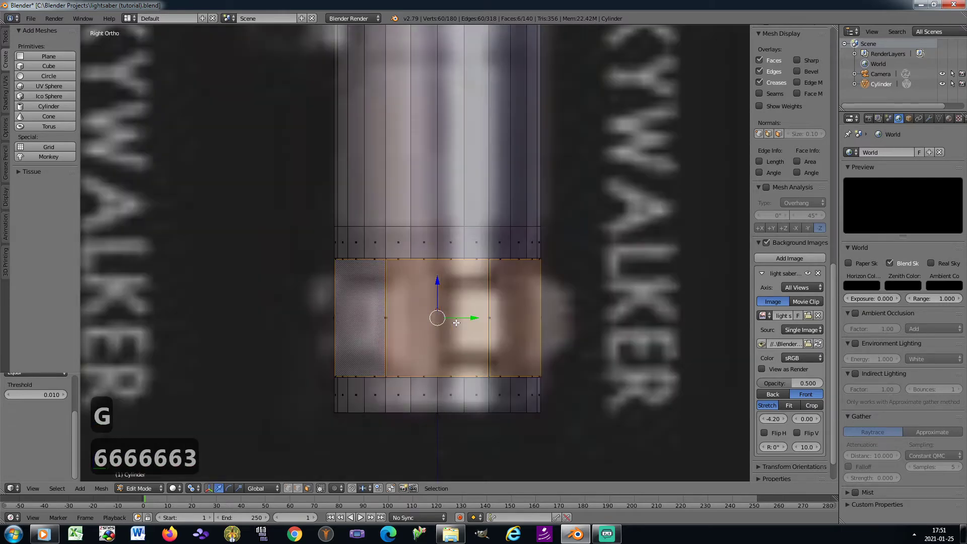
scroll(456, 323, up, 1)
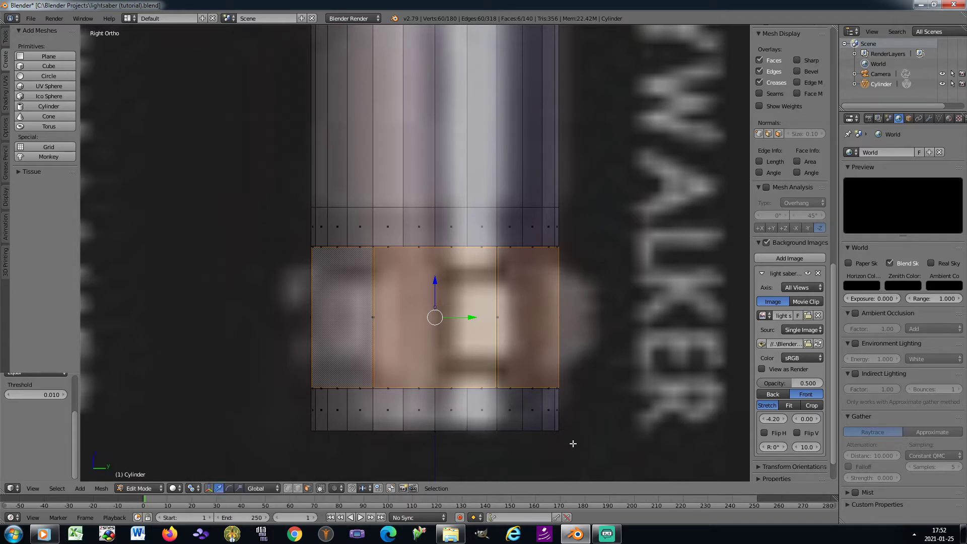
key(s)
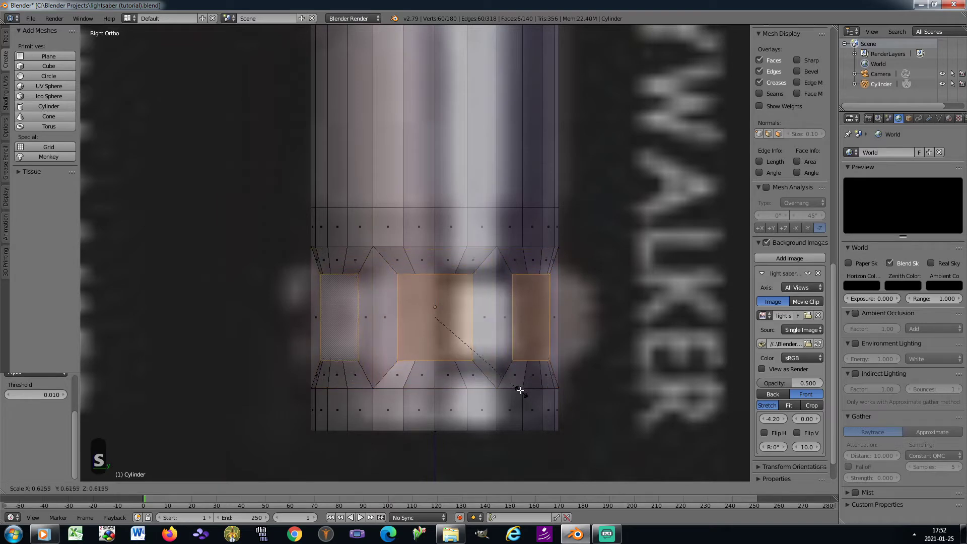
click(514, 383)
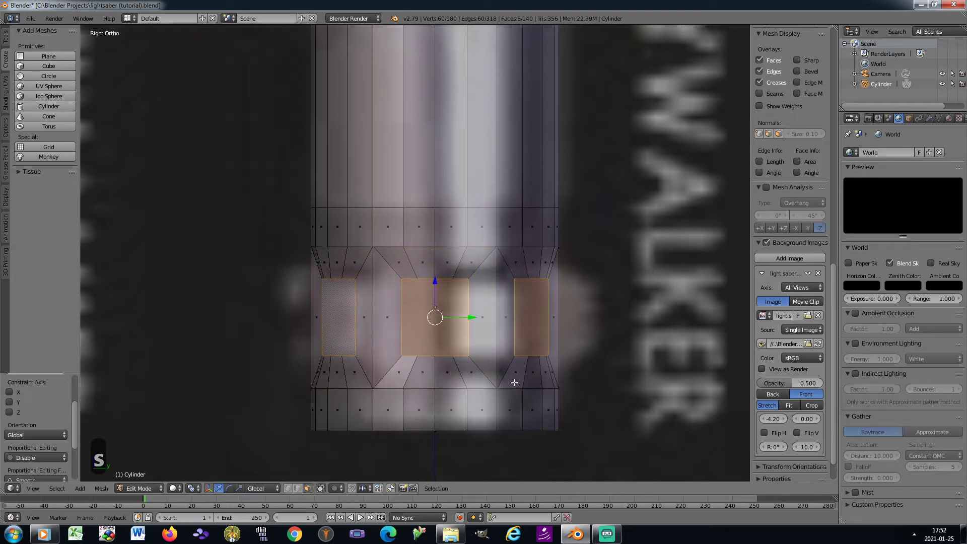
Step: Switch the transform orientation to Normal and move the six faces outward about 0.11 along their normal Z to the reference knobs
click(256, 487)
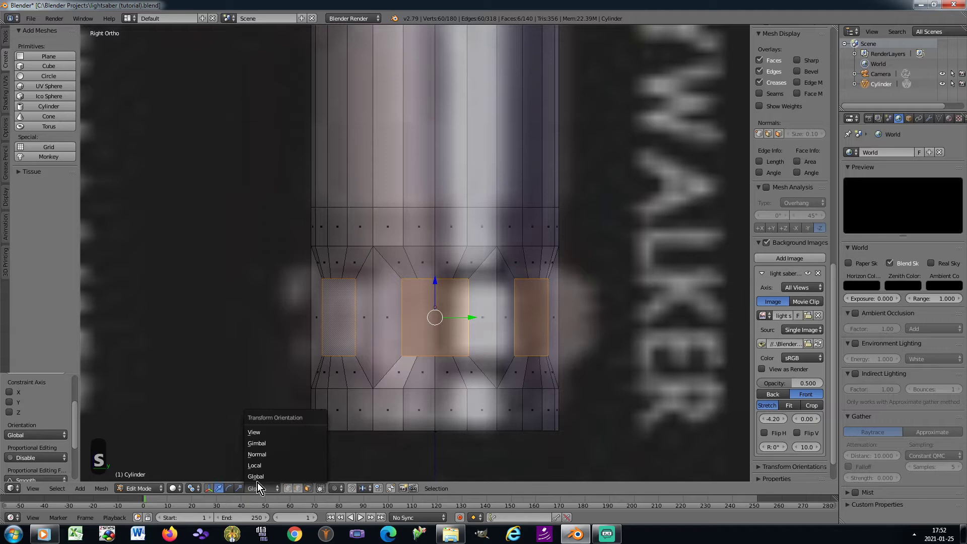
click(267, 455)
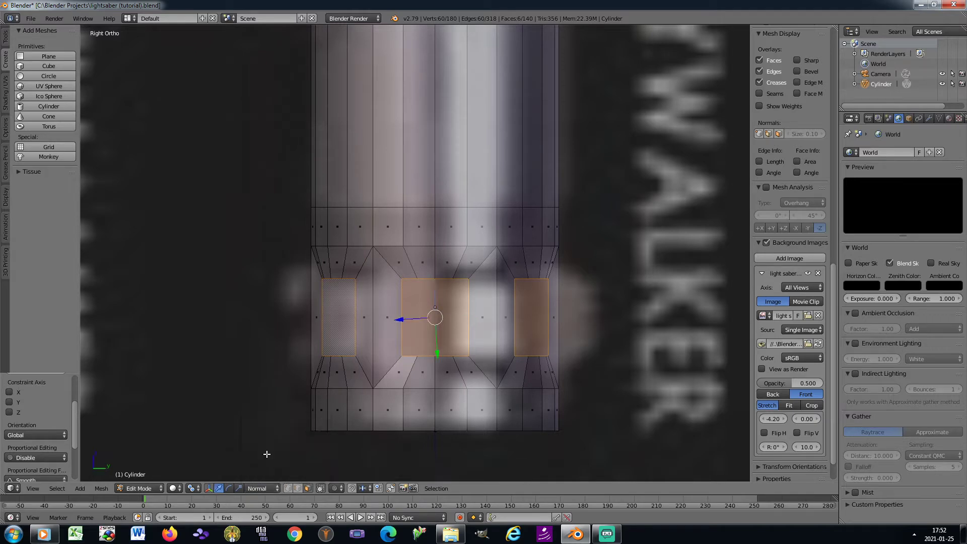
key(g)
key(z)
key(z)
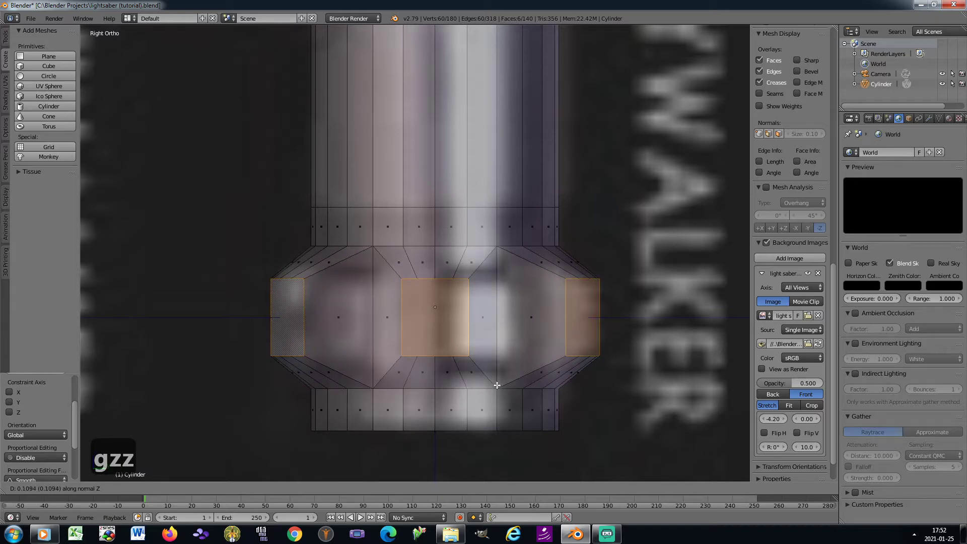
click(497, 385)
Step: Flatten the six curved outer knob faces by scaling them to 0 along their normal Z
key(KP_8)
key(KP_8)
key(KP_8)
key(KP_8)
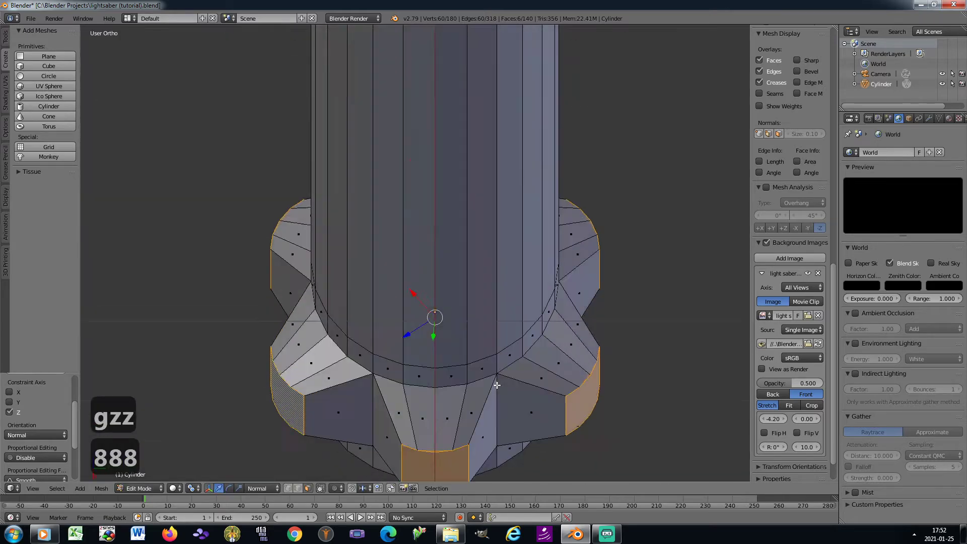
key(s)
key(z)
key(z)
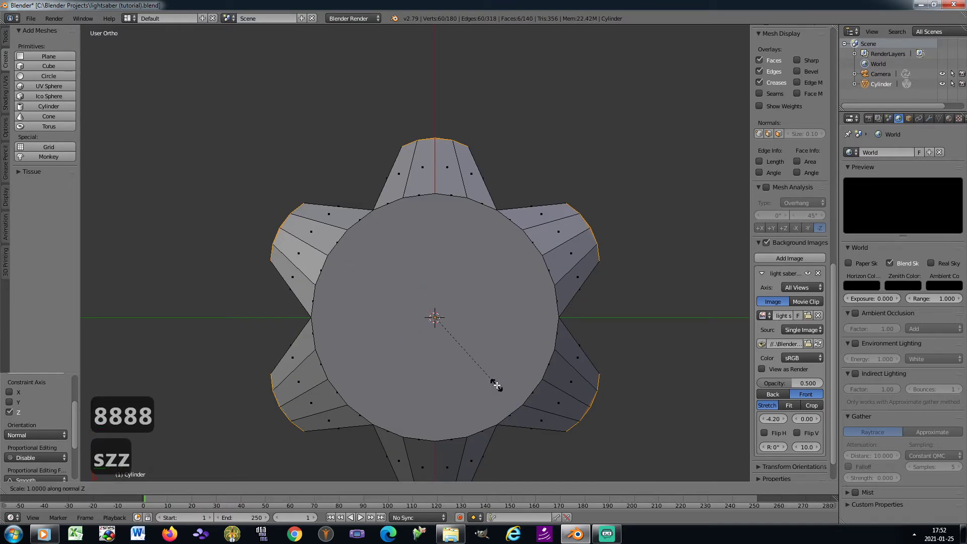
key(0)
key(Return)
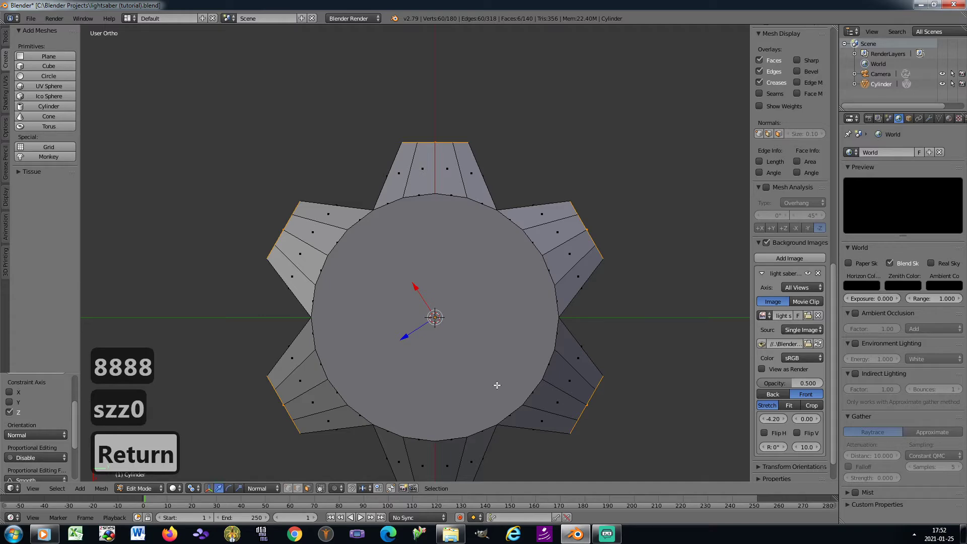
Step: Return to the right view of the whole lower hilt and save the file
key(KP_3)
scroll(497, 386, down, 6)
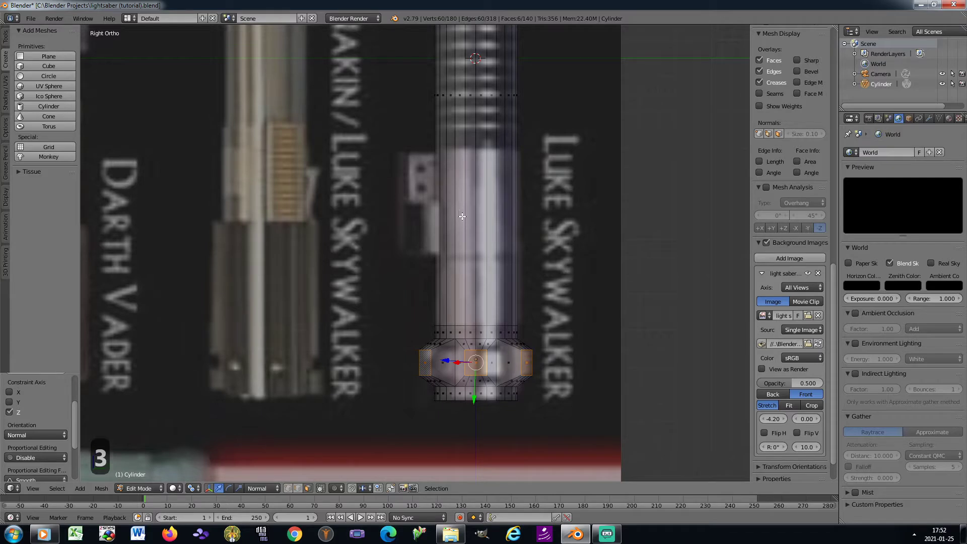
key(ctrl+s)
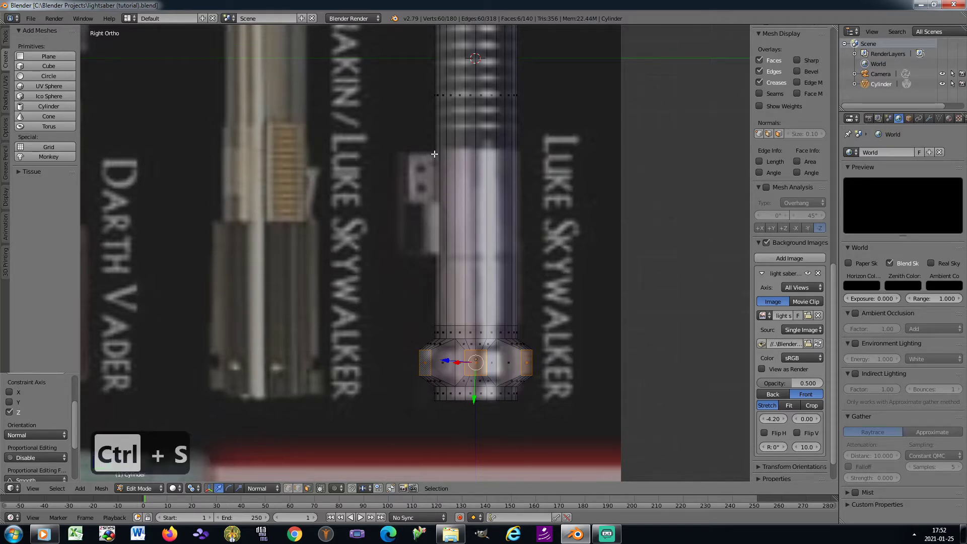
Step: Add two edge loops around the hilt, level with the top and bottom of the reference's side control box
scroll(461, 210, up, 1)
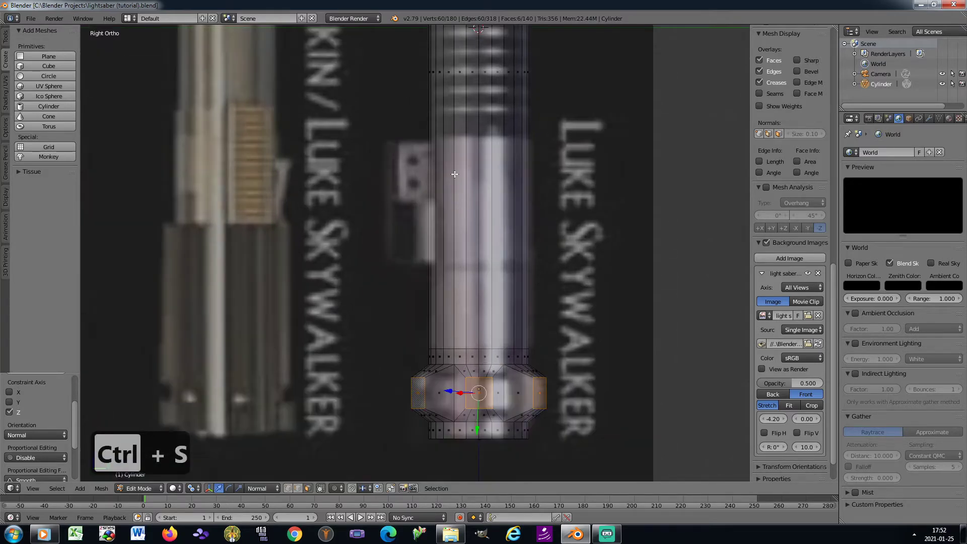
scroll(449, 146, down, 1)
key(ctrl+r)
click(440, 92)
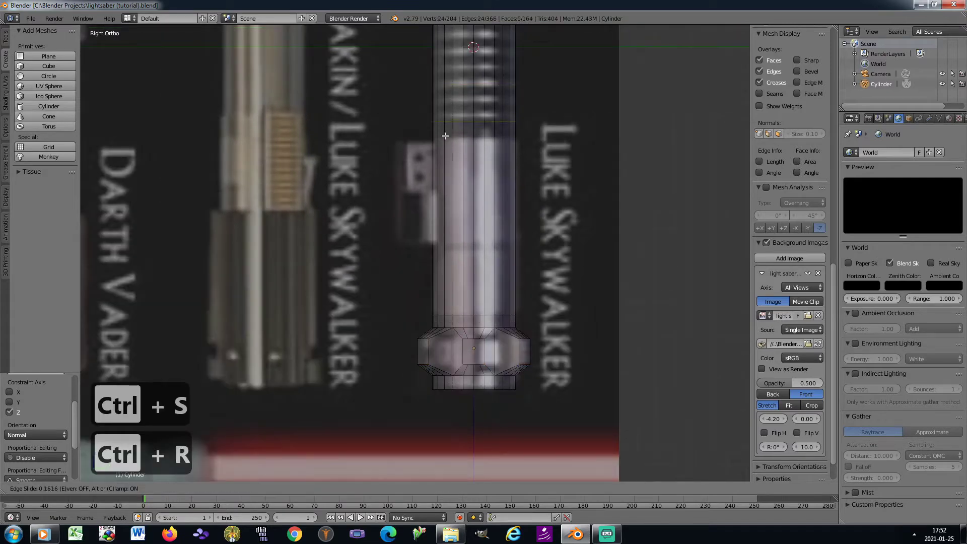
click(443, 147)
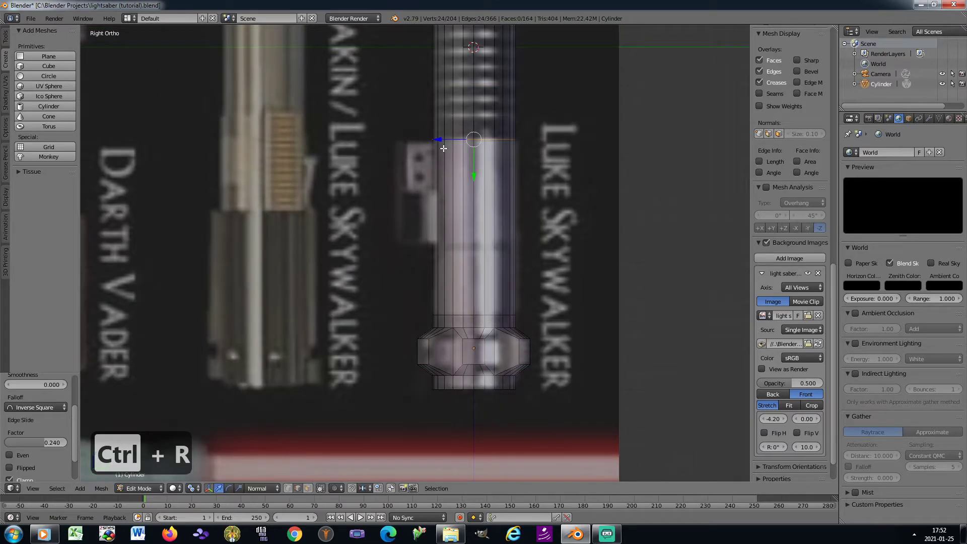
key(ctrl+r)
click(443, 267)
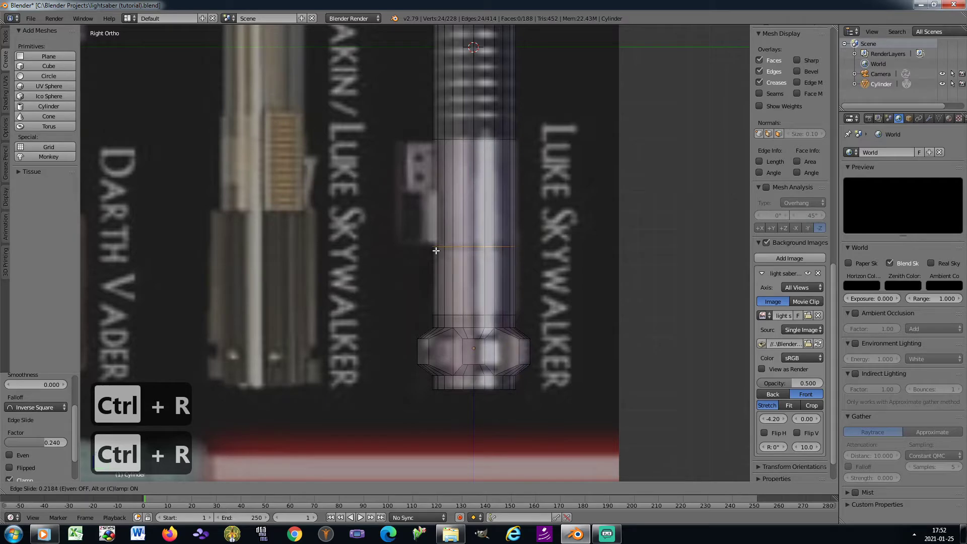
click(436, 251)
Step: In face mode, select the two adjacent hilt faces beside the reference control box and extrude them outward about 0.14 to the light plate's outer edge
scroll(432, 167, up, 3)
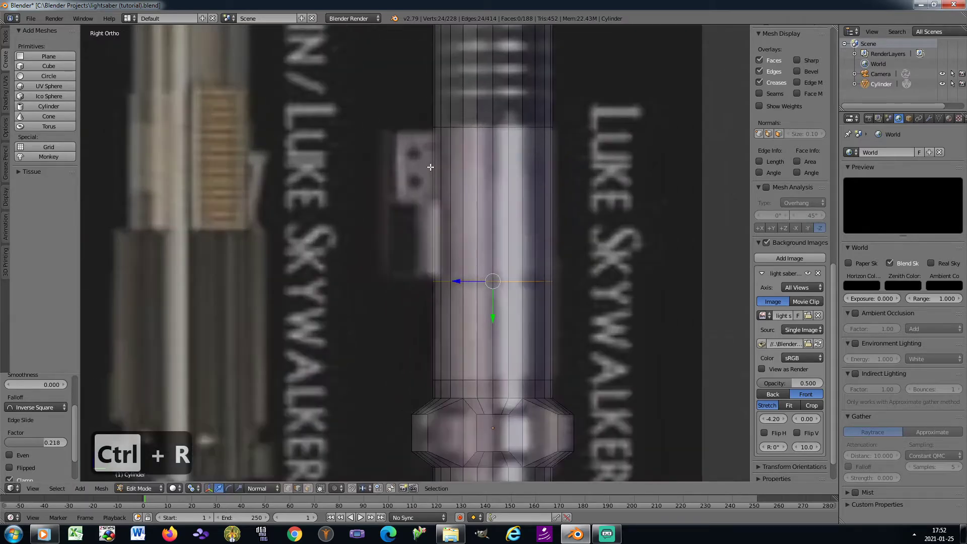
click(308, 489)
click(435, 212)
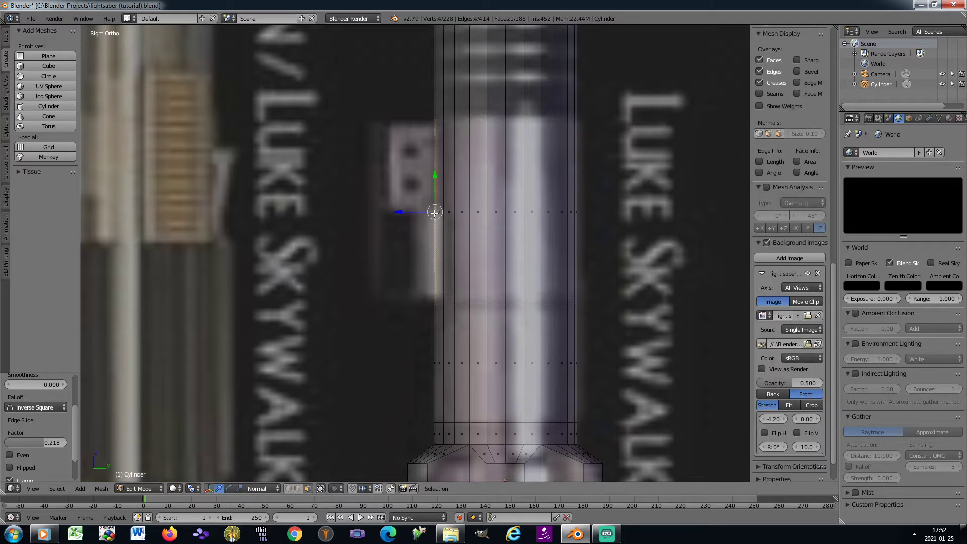
key(KP_4)
shift+middle_drag(434, 212, 425, 213)
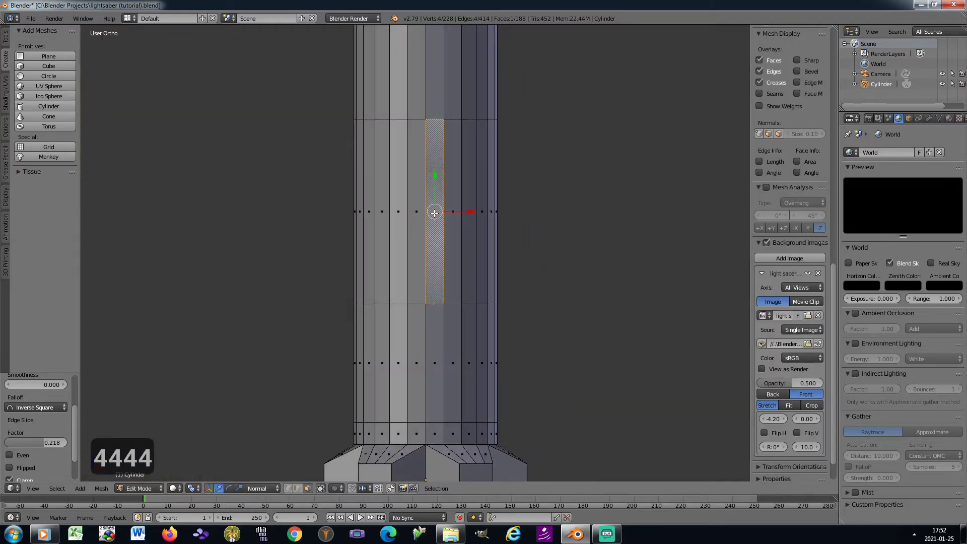
shift+click(418, 218)
key(KP_3)
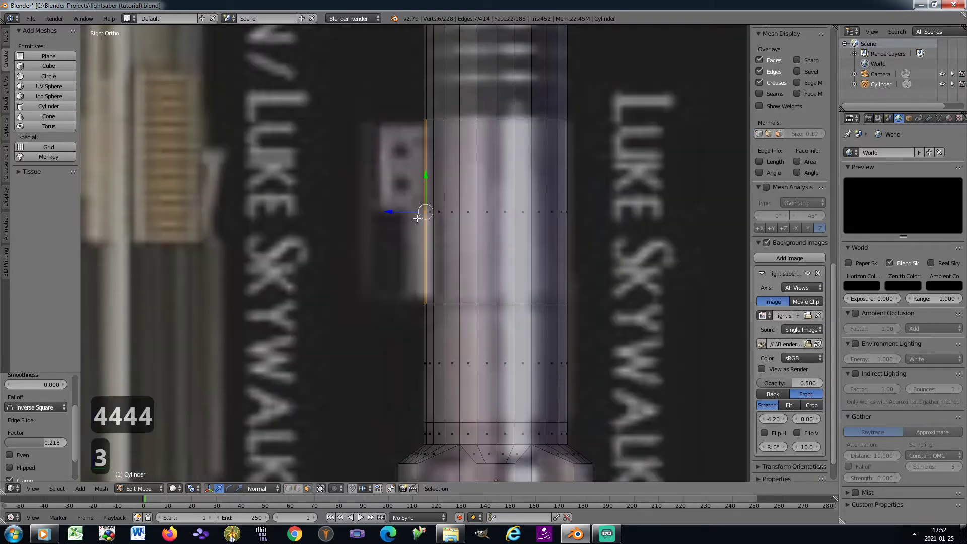
scroll(417, 218, up, 1)
key(e)
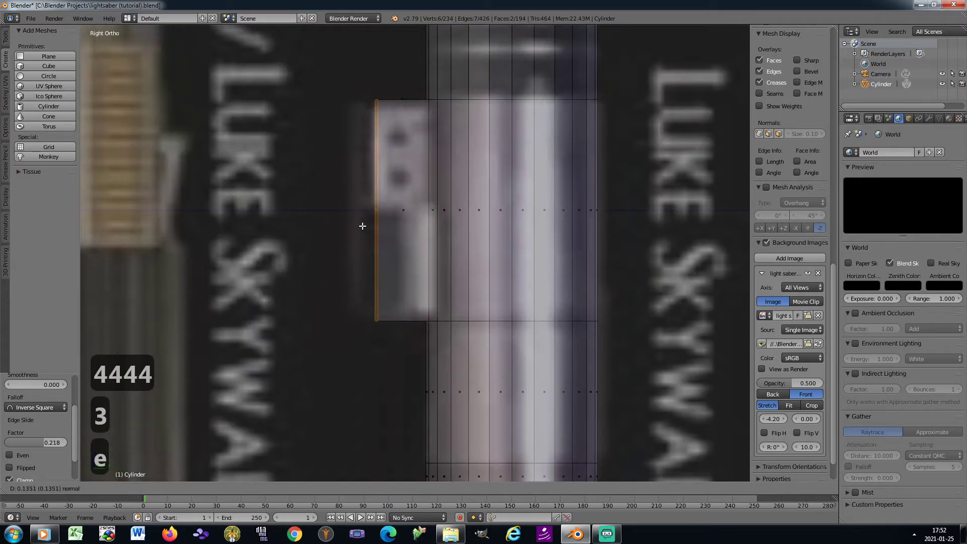
click(361, 226)
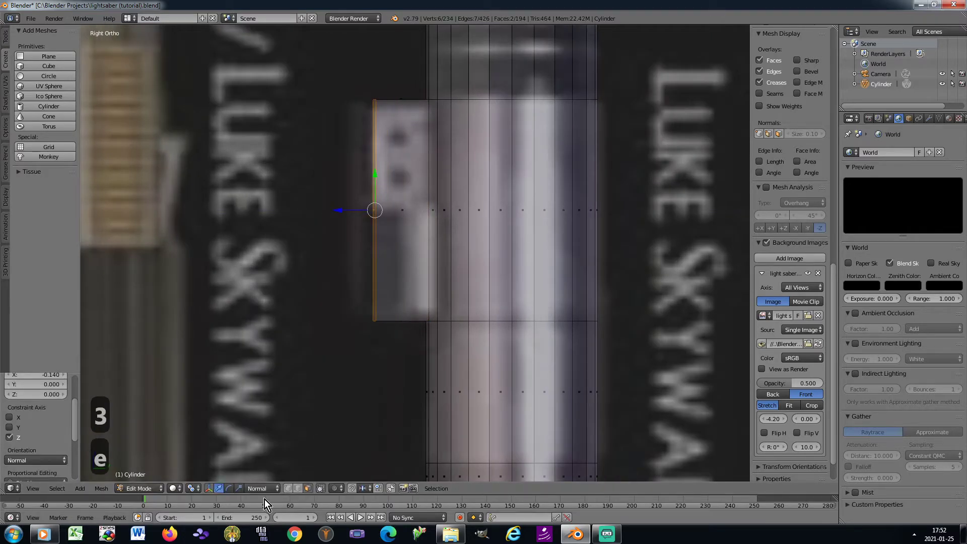
Step: Set the pivot to Median Point and the orientation to Global, and flatten the extruded faces by scaling them to 0 along Y
click(196, 488)
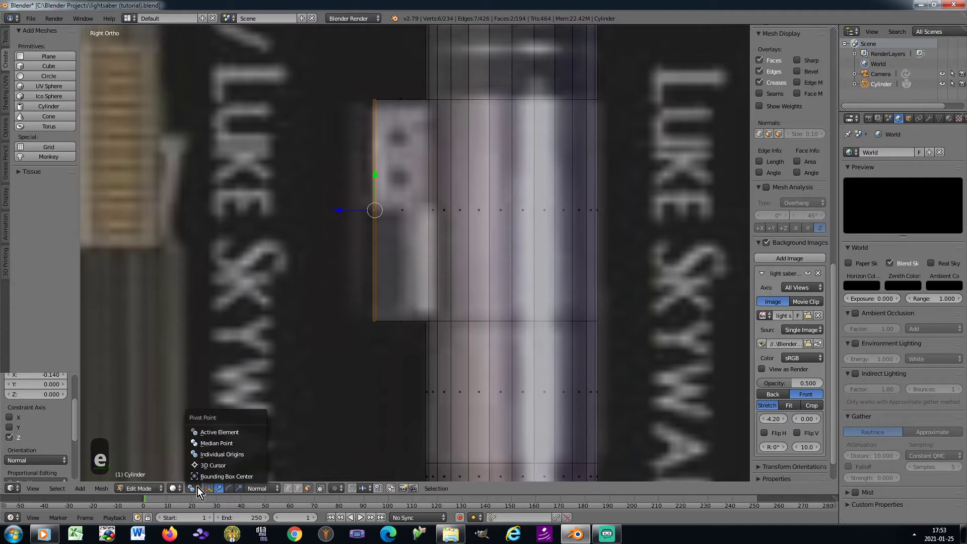
click(207, 444)
click(256, 487)
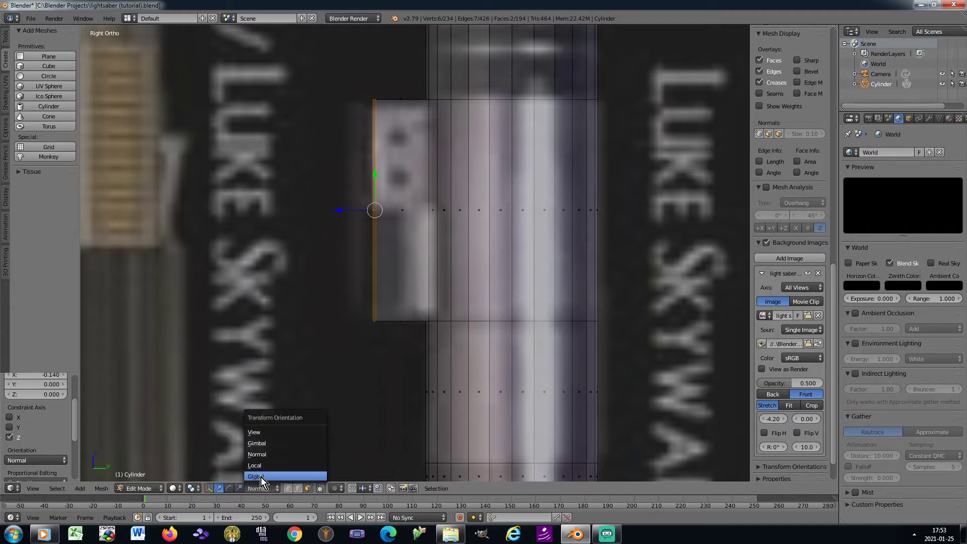
click(261, 476)
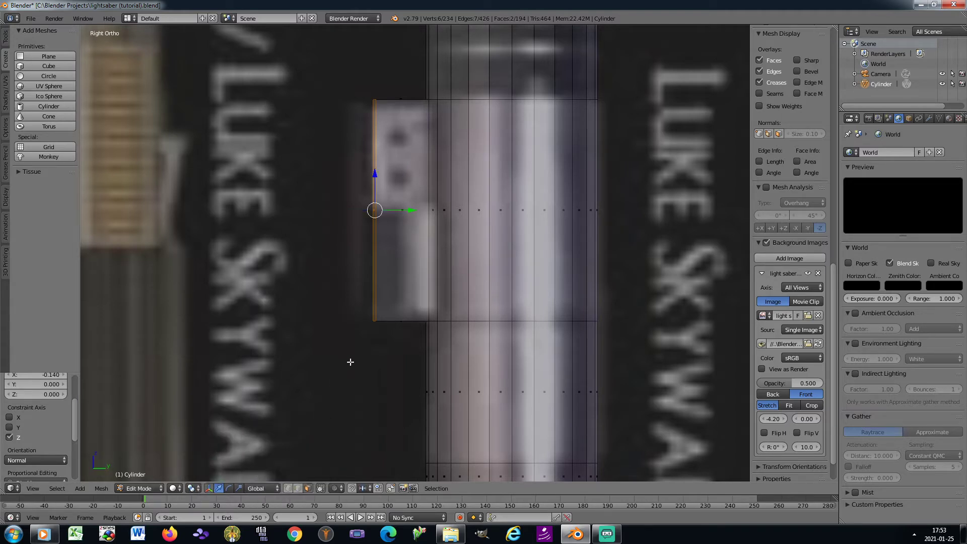
key(s)
key(y)
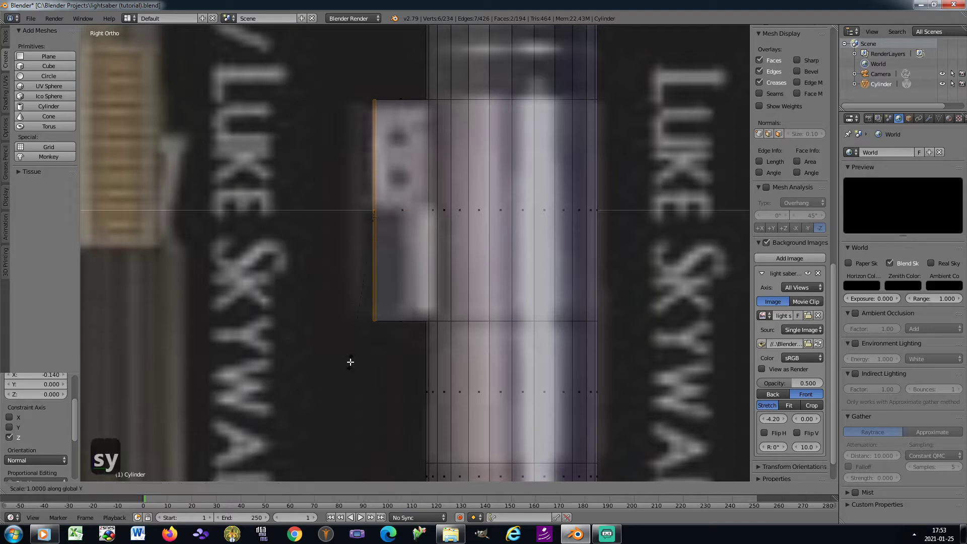
key(0)
key(Return)
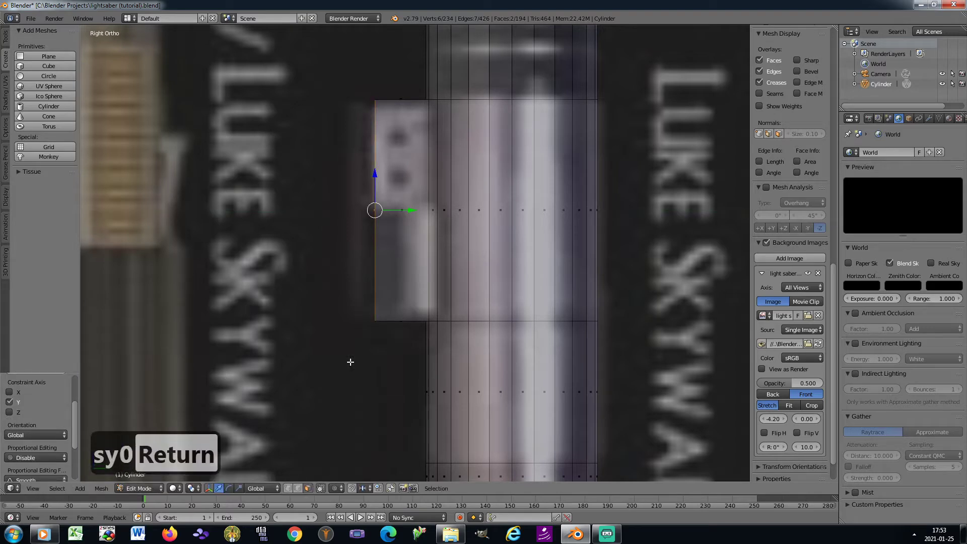
Step: Extrude the flattened faces outward twice more, about 0.039 and about 0.051, to the reference box's outer edge
scroll(372, 288, up, 2)
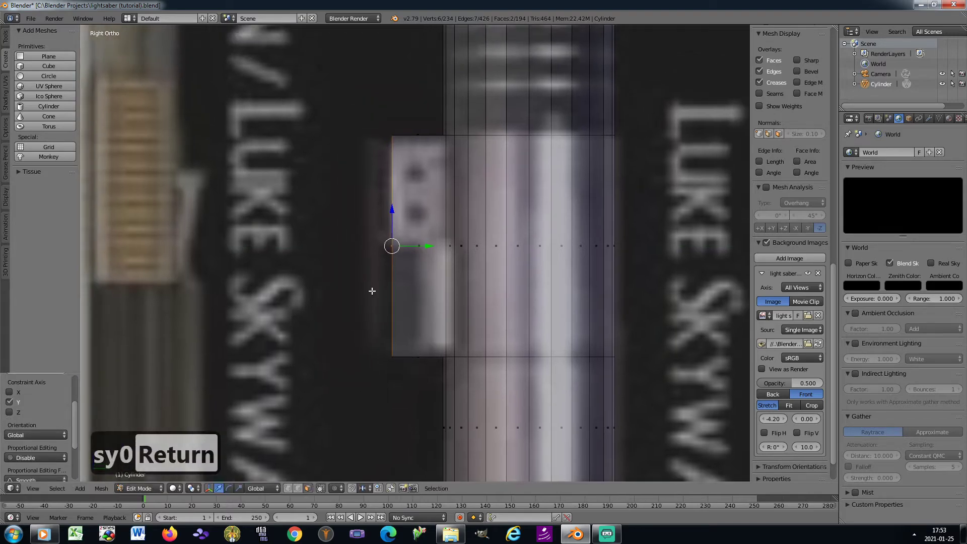
key(e)
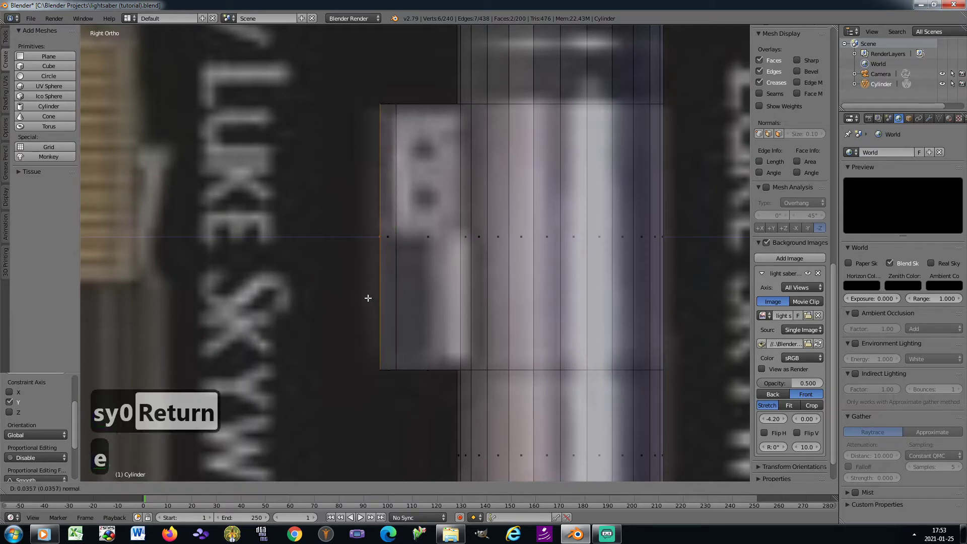
click(366, 298)
key(e)
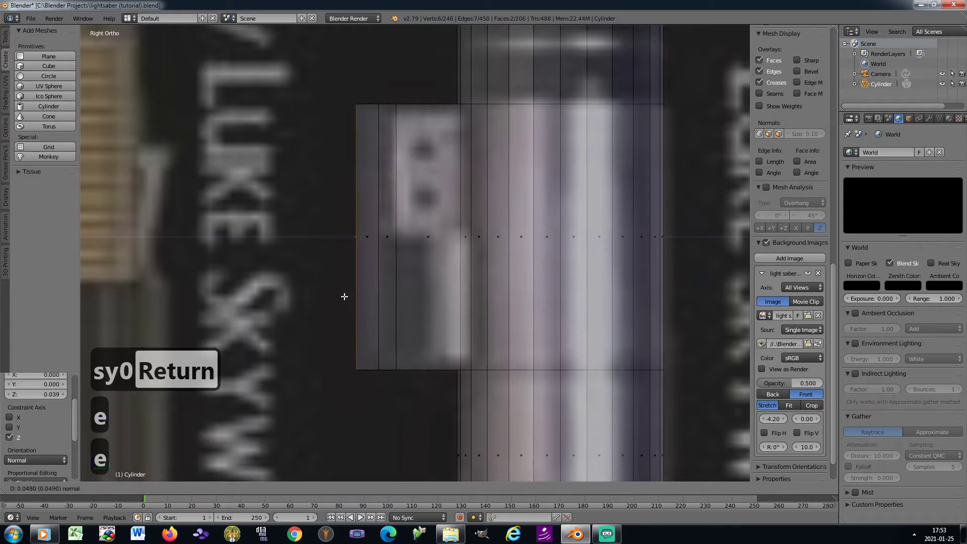
click(344, 296)
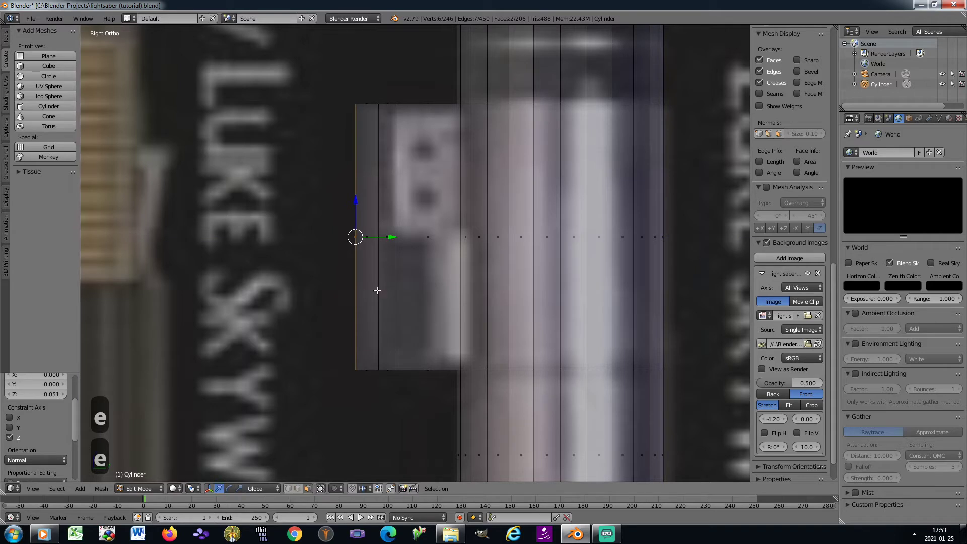
Step: Add three edge loops across the control box: at the light plate's top edge, at its bottom edge, and midway between its two holes
key(ctrl+r)
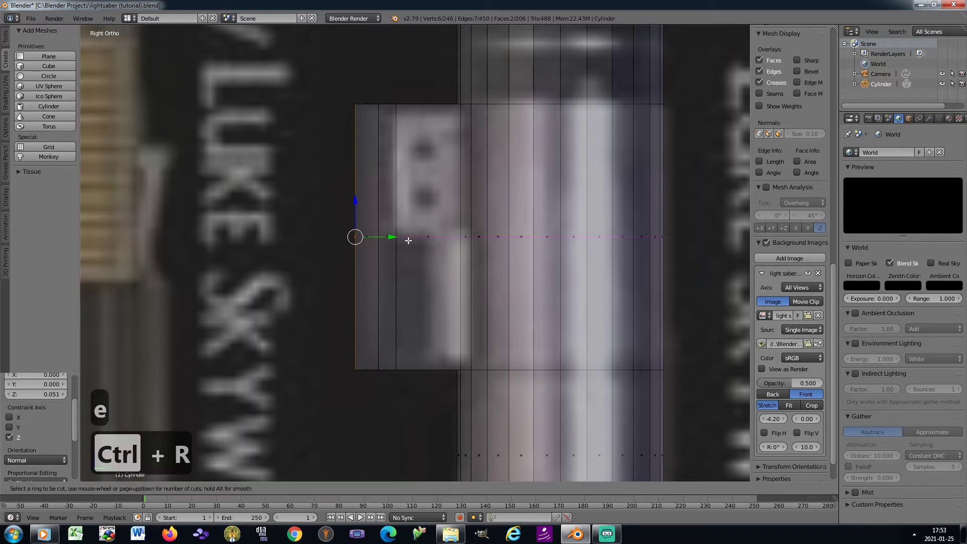
click(408, 239)
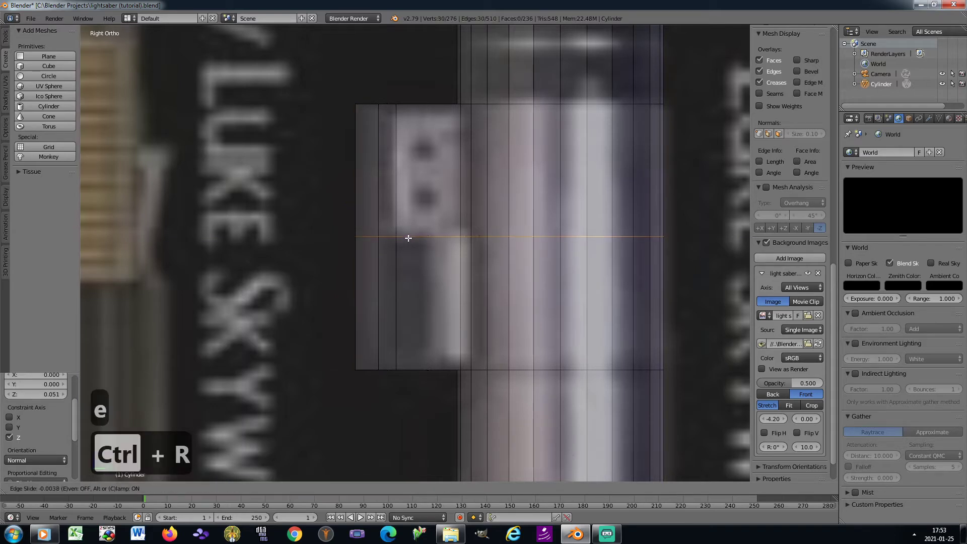
click(409, 122)
key(ctrl+r)
click(406, 243)
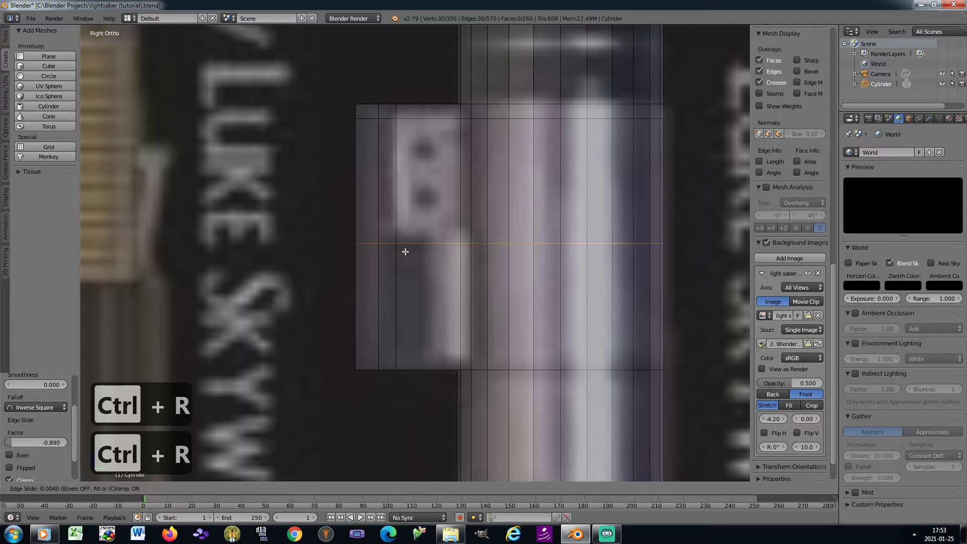
click(406, 243)
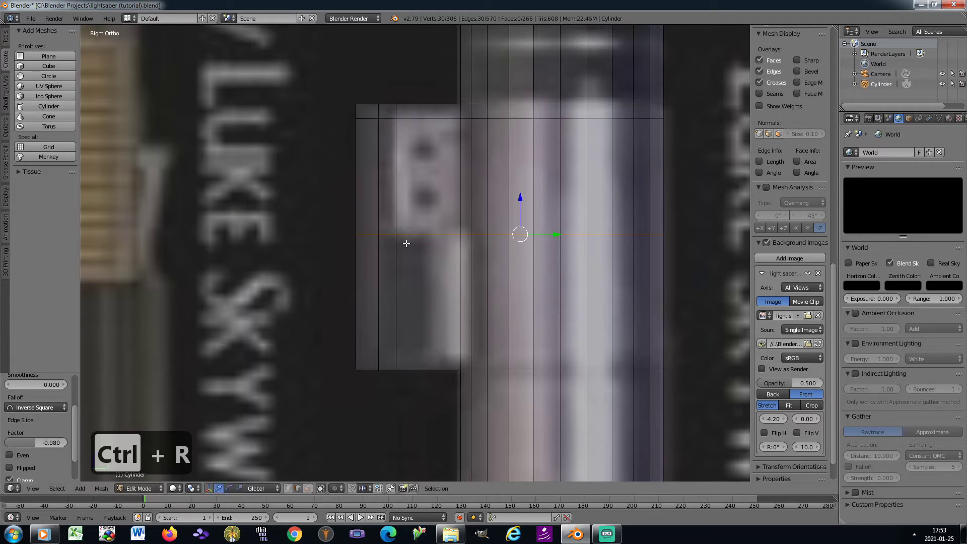
key(ctrl+r)
click(396, 174)
click(395, 172)
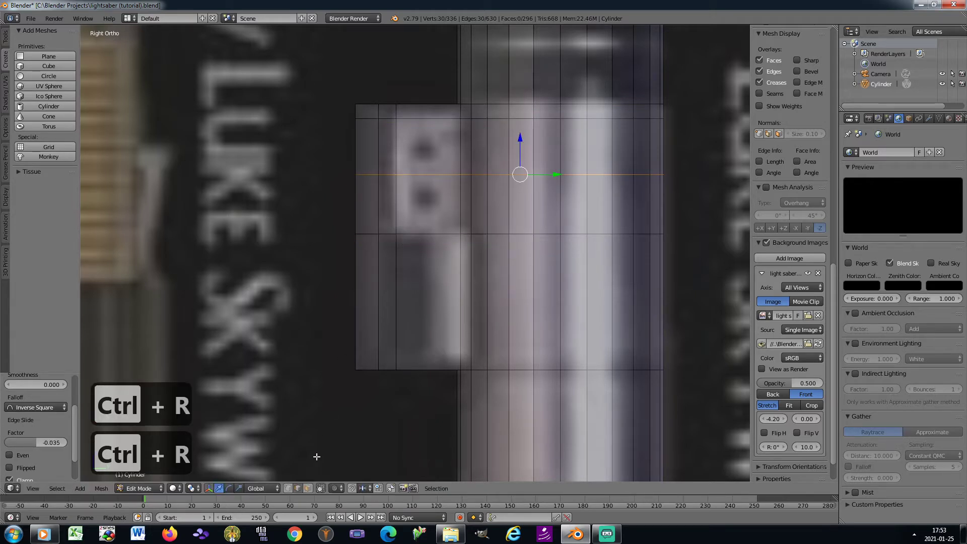
Step: Circle-select the box faces over the two reference holes on both sides and inset them individually with a thickness of 0.0863
click(309, 488)
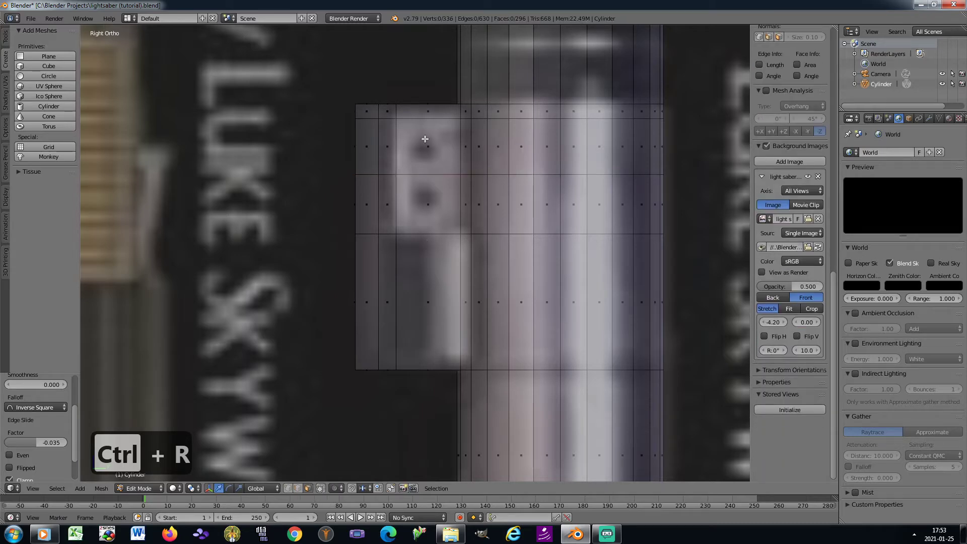
key(a)
key(a)
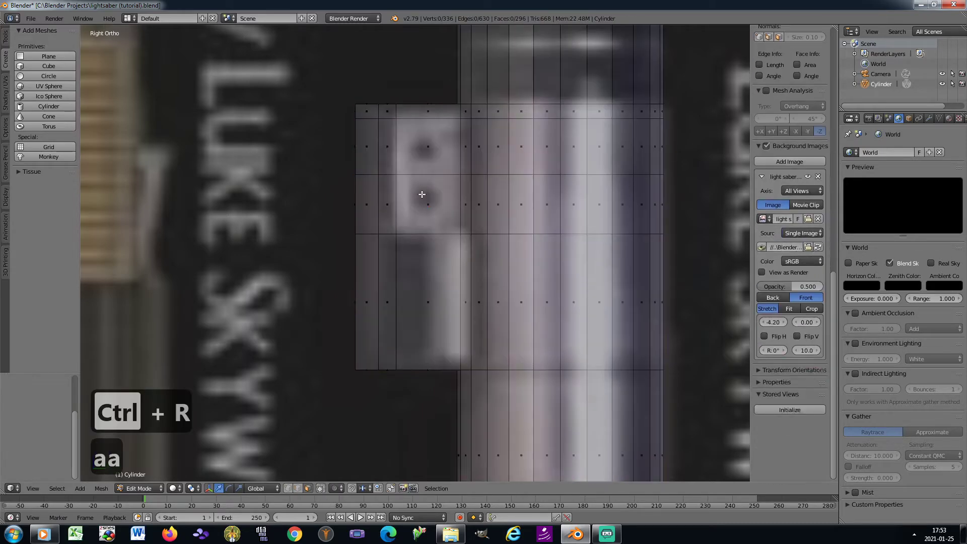
key(c)
click(427, 154)
click(422, 209)
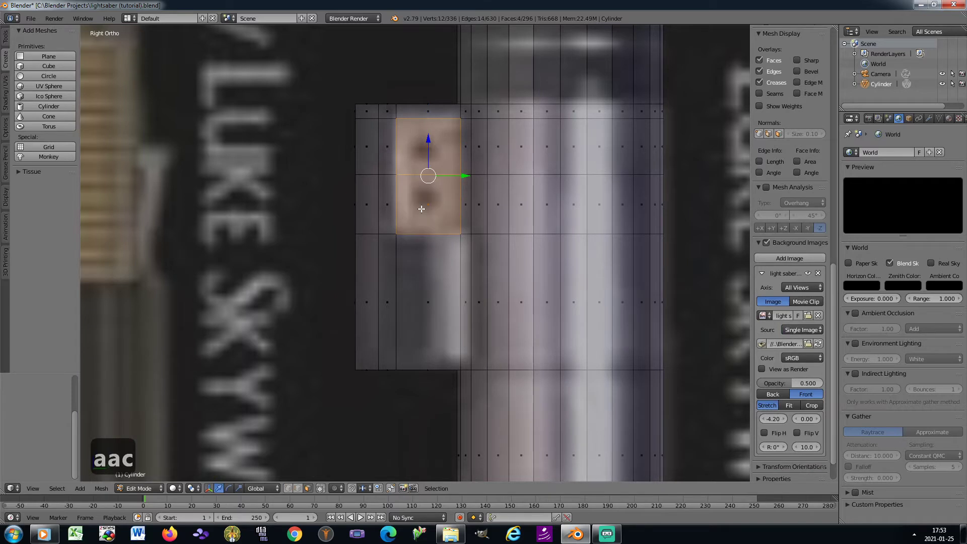
key(Escape)
scroll(414, 146, up, 1)
key(i)
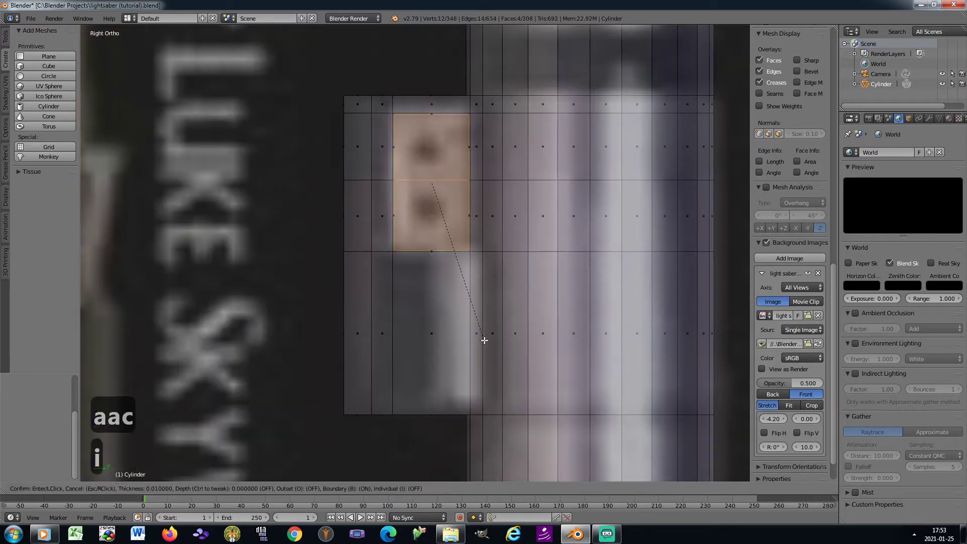
click(461, 303)
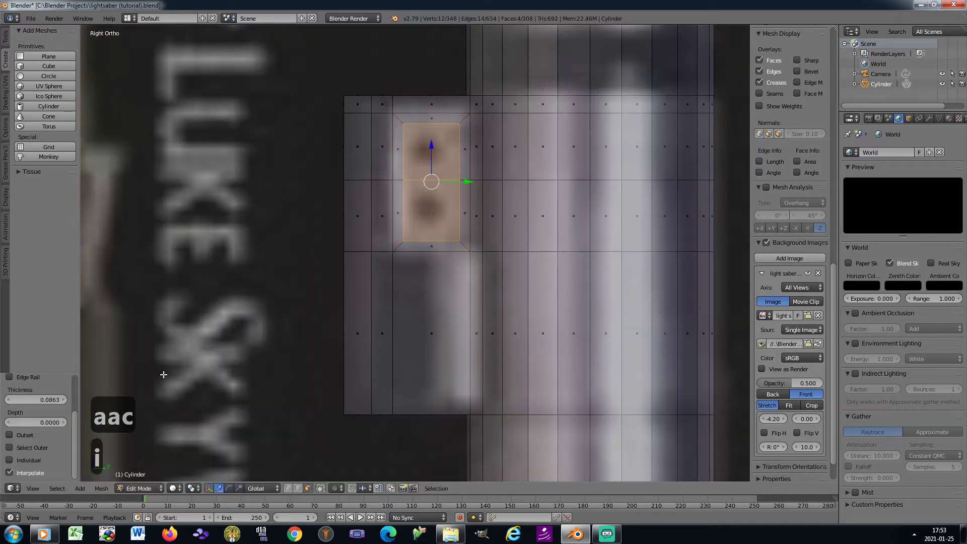
click(9, 461)
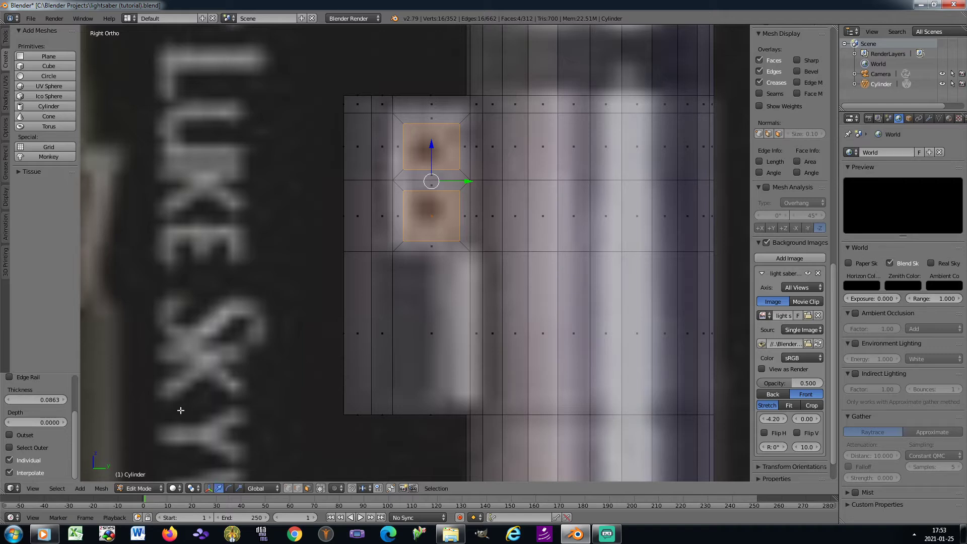
Step: Subdivide the four inset faces twice
click(5, 36)
click(36, 229)
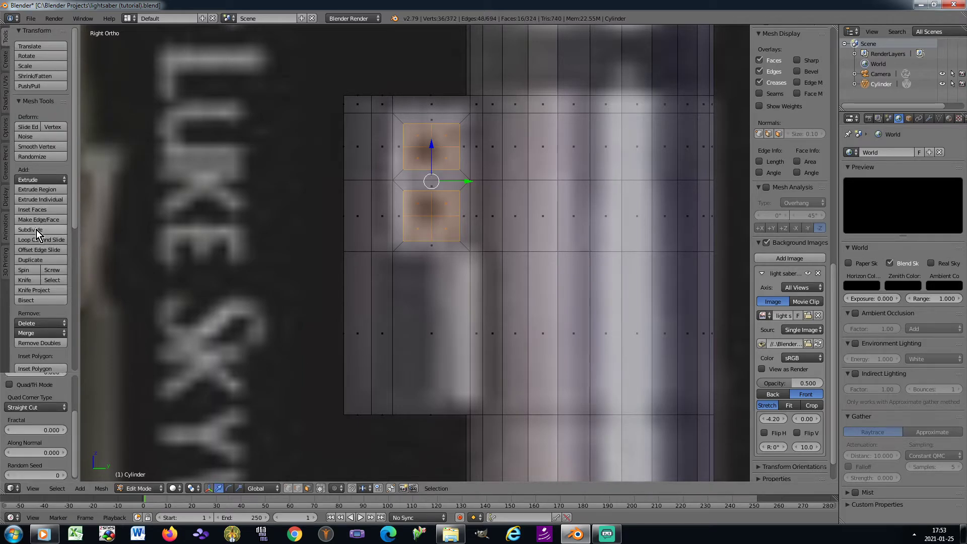
Step: Try rounding the subdivided patches with LoopTools Circle, and undo it
key(w)
mouse_move(249, 174)
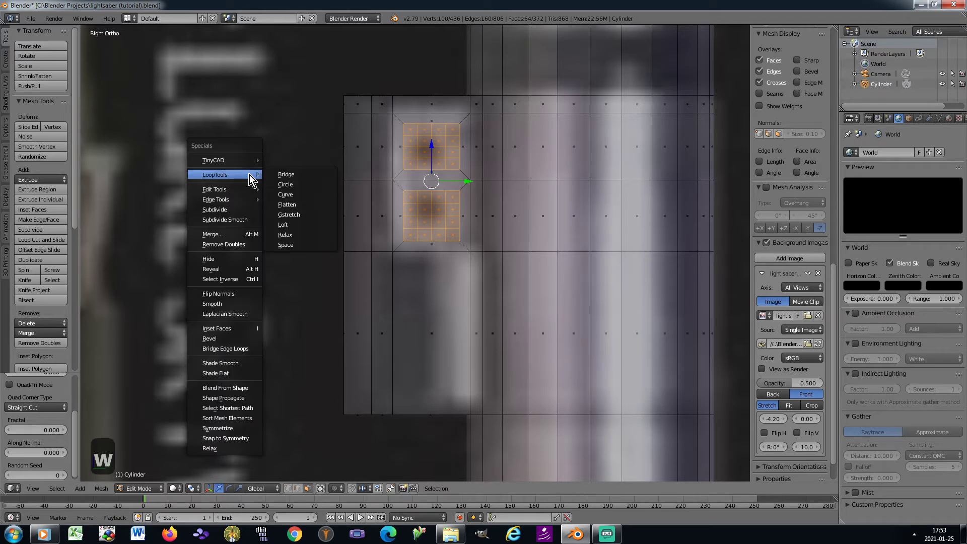
click(286, 184)
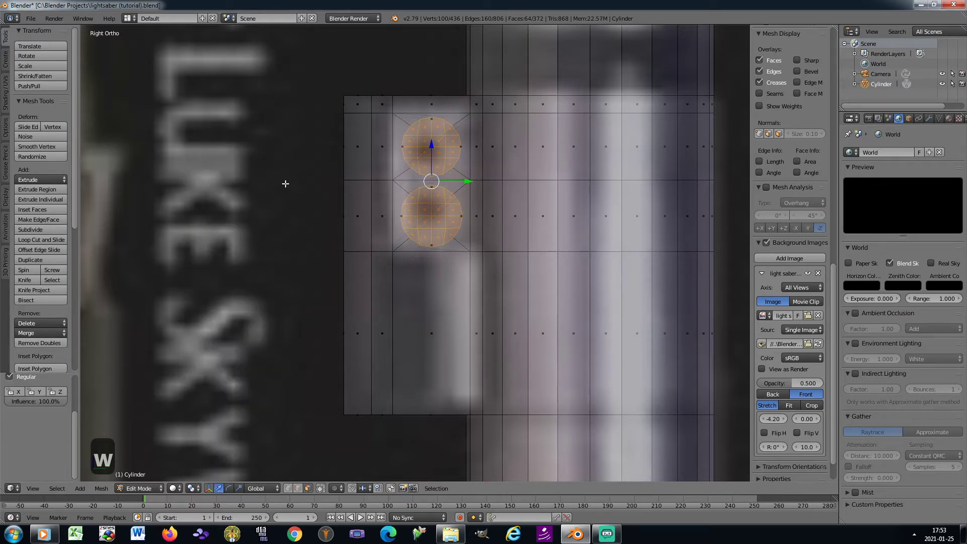
key(ctrl+z)
Step: Apply the cylinder object's rotation and scale in Object Mode and return to Edit Mode
key(Tab)
key(ctrl+a)
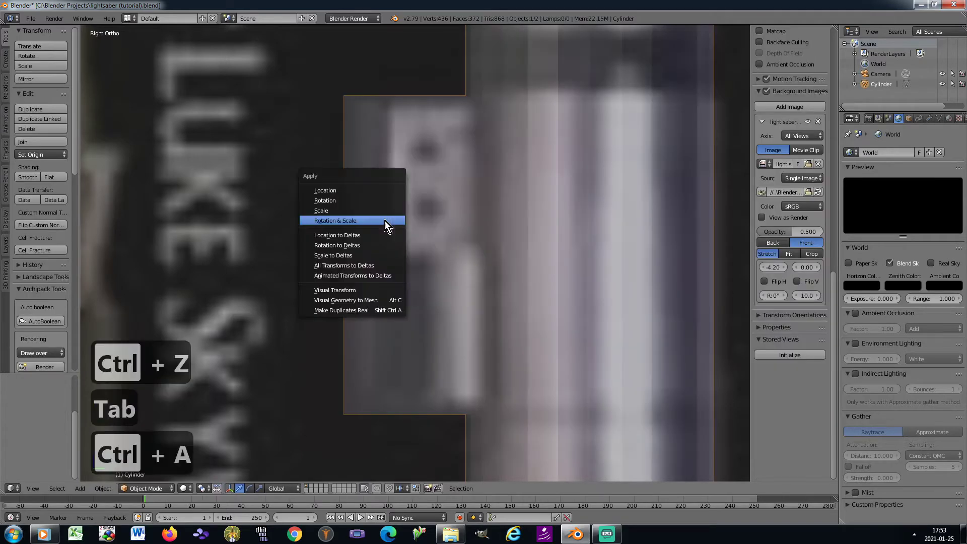
click(385, 220)
key(Tab)
Step: Round the four subdivided patches on the control box with LoopTools Circle, then save the file
key(w)
mouse_move(300, 178)
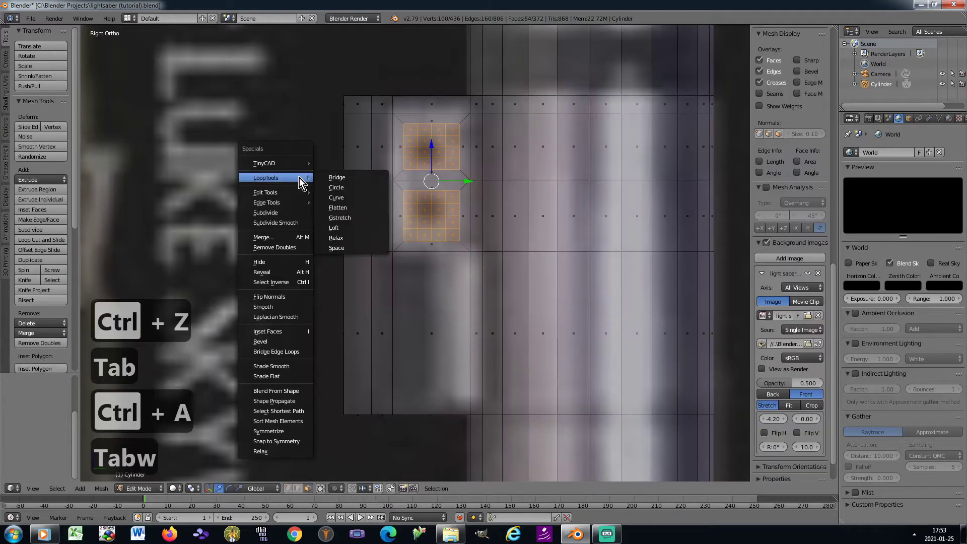
click(337, 189)
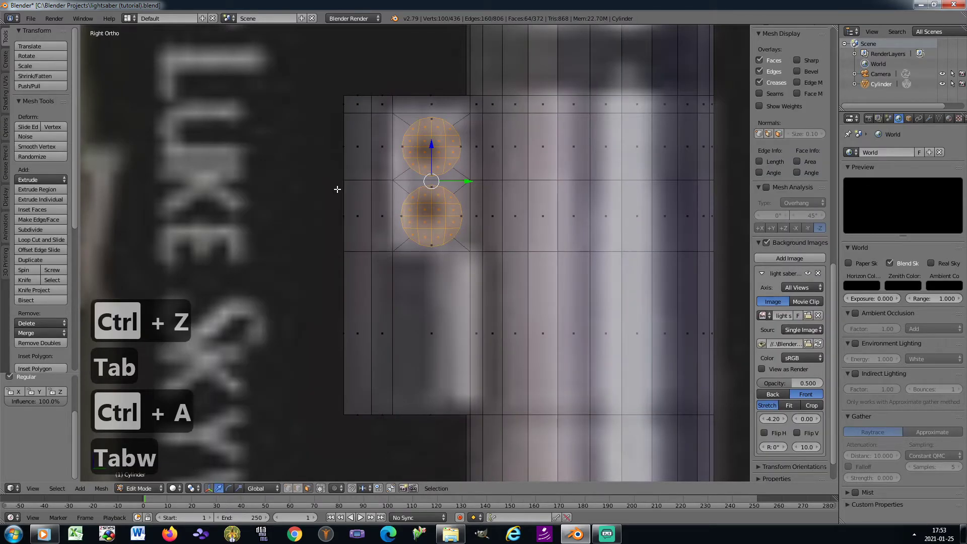
key(KP_8)
key(KP_8)
key(KP_8)
key(KP_8)
key(KP_8)
key(KP_8)
key(KP_8)
key(KP_8)
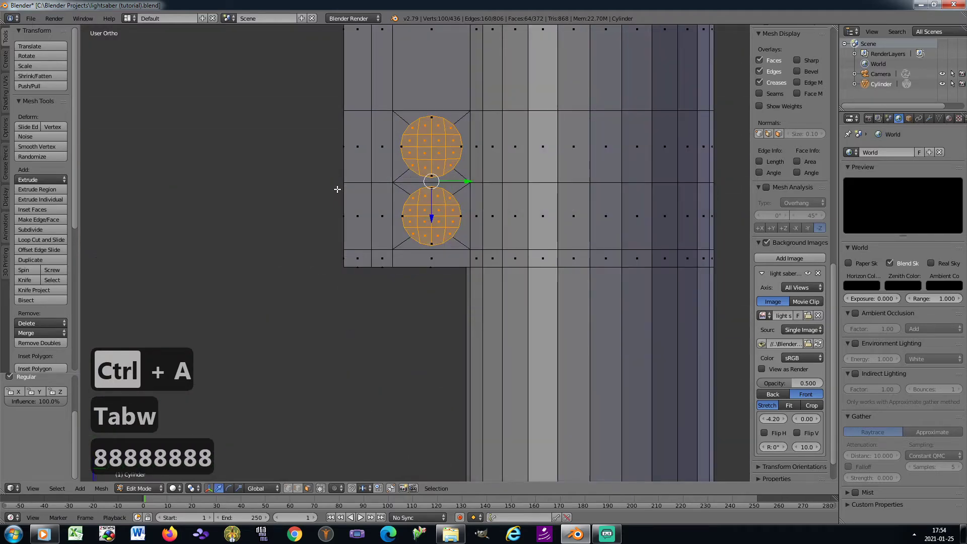
key(KP_3)
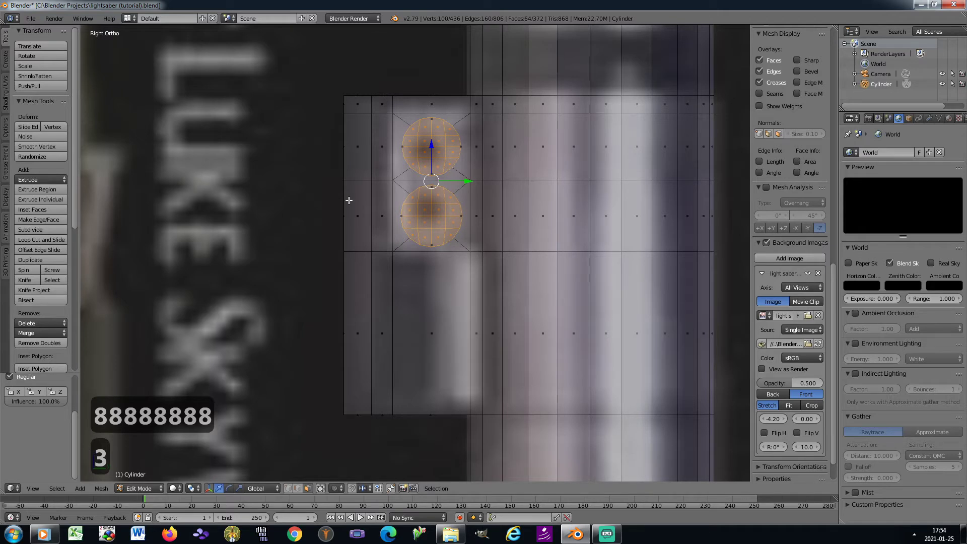
scroll(418, 150, up, 2)
key(ctrl+s)
Step: Scale the round patches by about 0.617 around Individual Origins to match the reference holes, and delete their faces
click(419, 150)
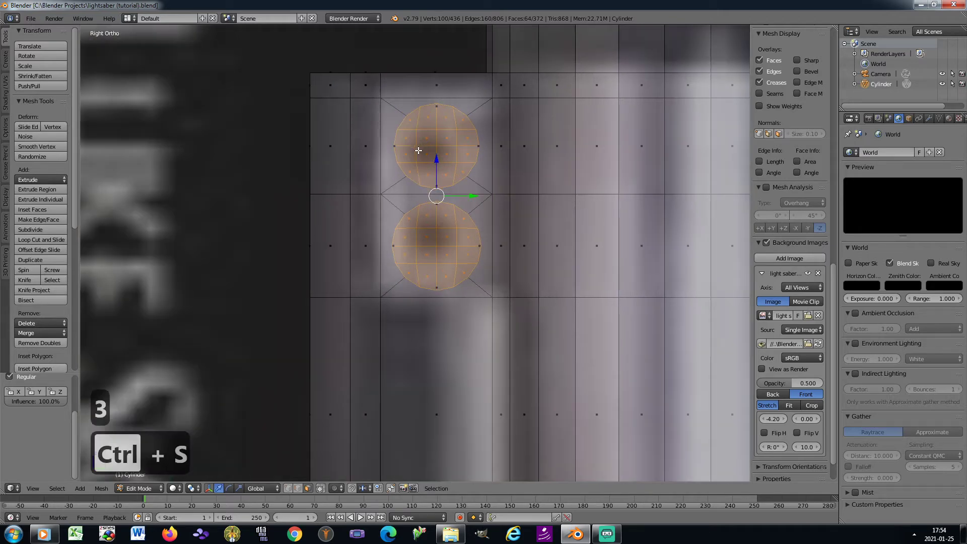
shift+middle_drag(432, 184, 404, 227)
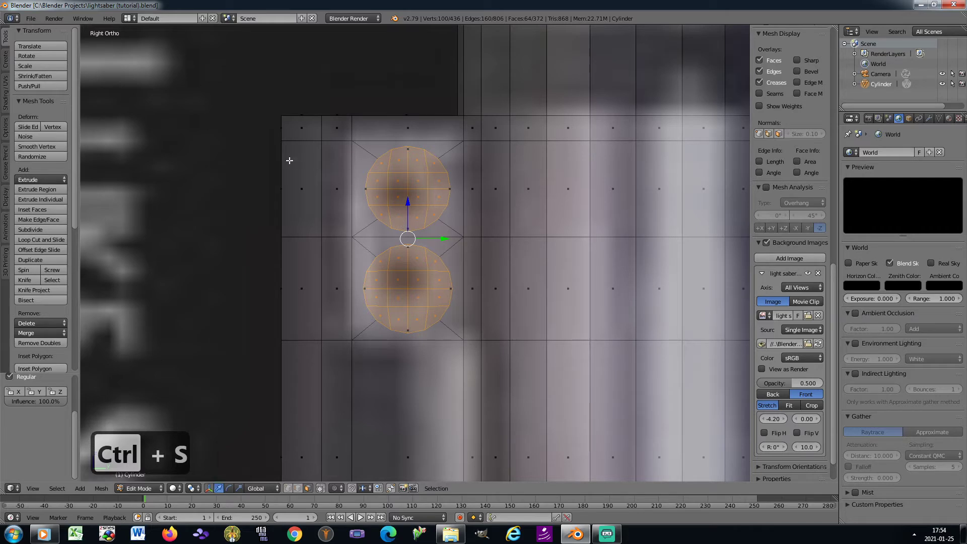
click(192, 488)
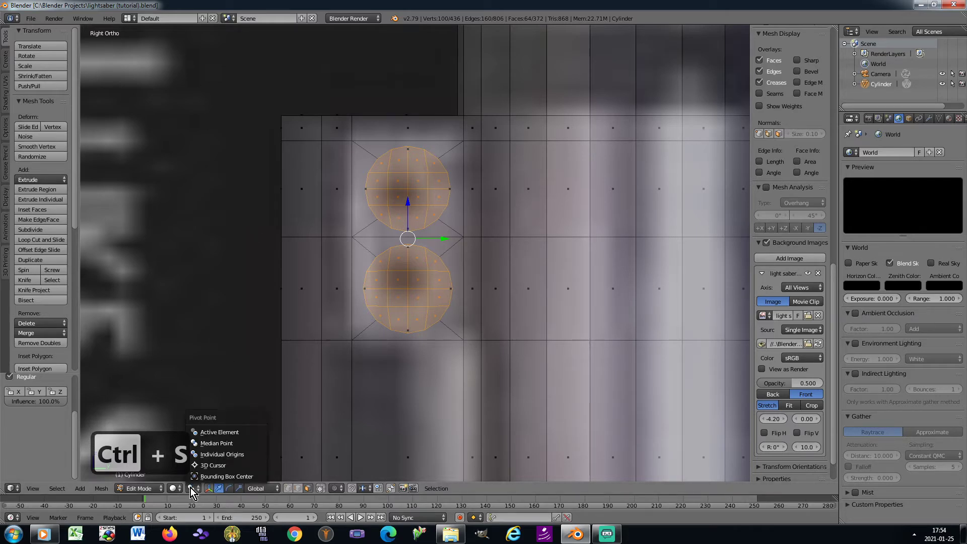
click(220, 454)
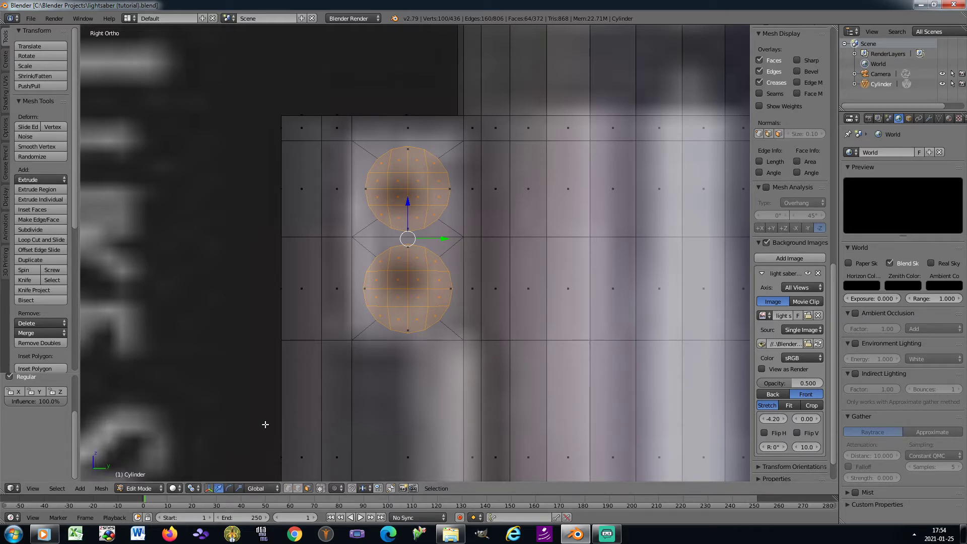
key(s)
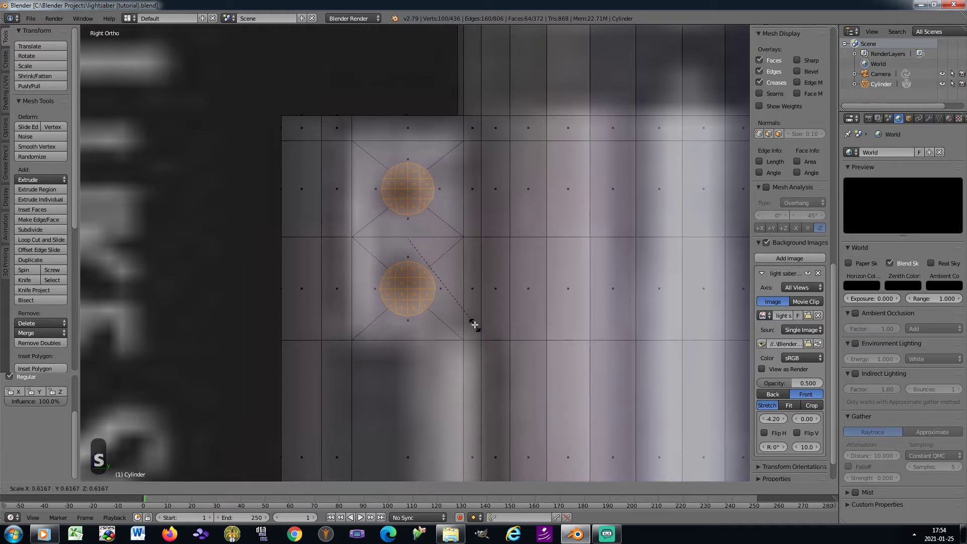
click(474, 325)
key(x)
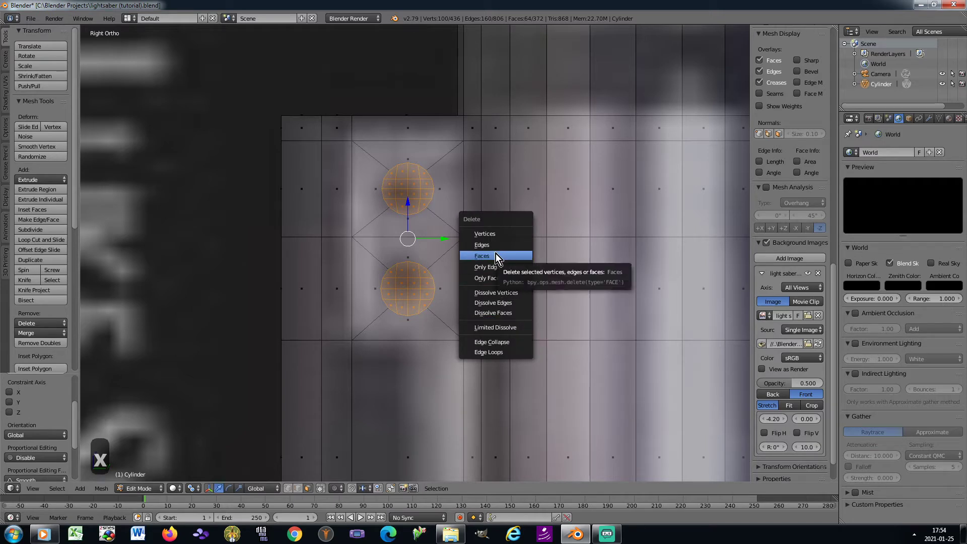
click(496, 255)
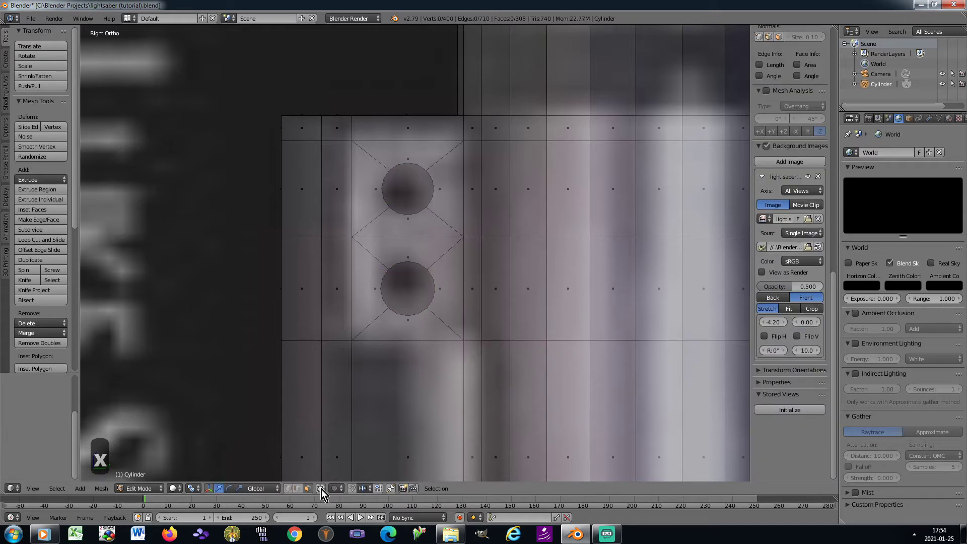
Step: In vertex select mode, circle-select the rim vertices of the upper hole on both sides of the box
click(288, 488)
key(a)
key(a)
key(c)
scroll(405, 187, down, 4)
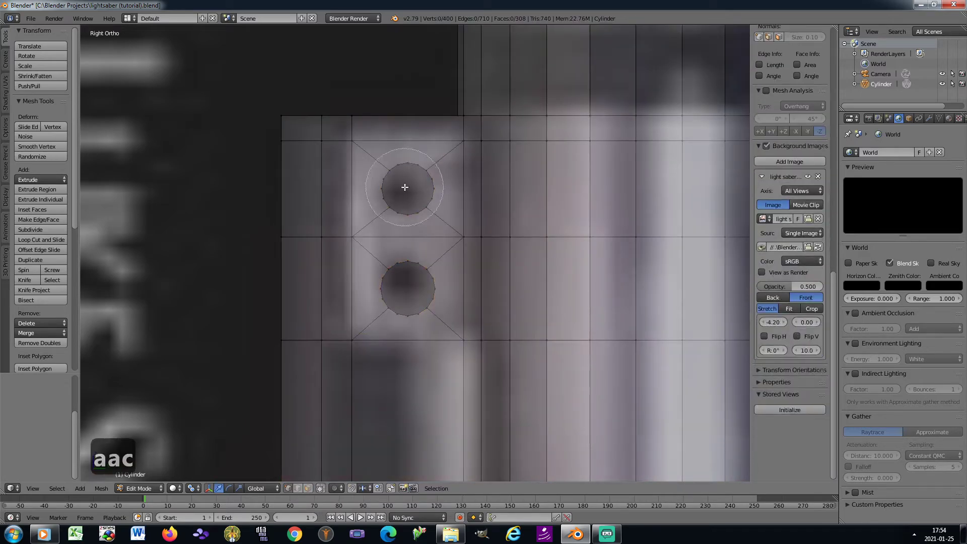
click(405, 187)
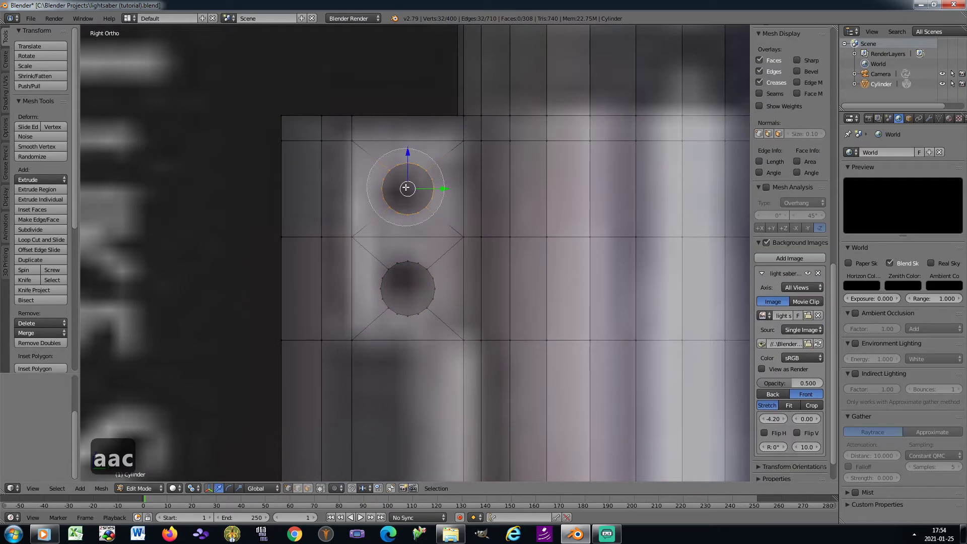
right_click(406, 186)
Step: Try bridging the upper hole's two rims and the lower hole's two rims with LoopTools Bridge
key(w)
mouse_move(201, 91)
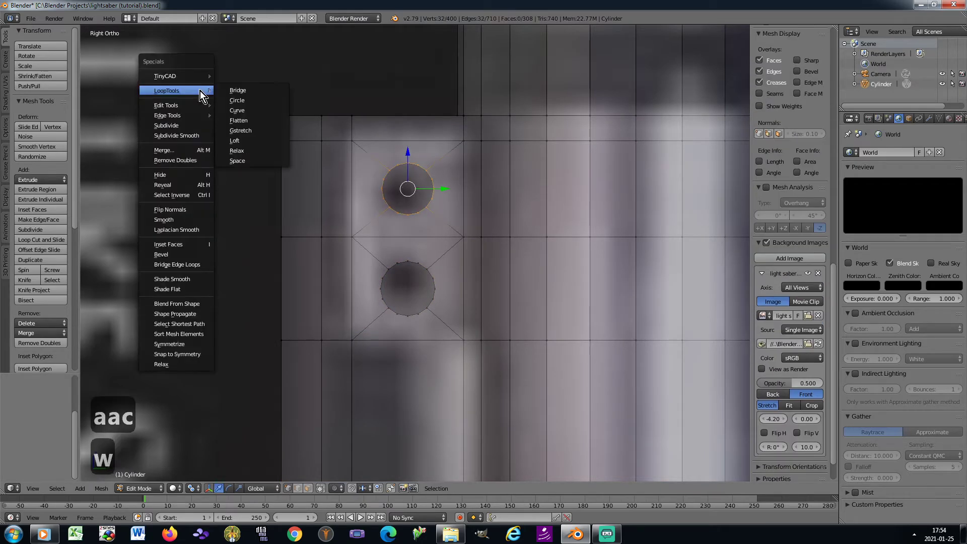
click(236, 101)
key(a)
key(c)
click(415, 302)
right_click(415, 301)
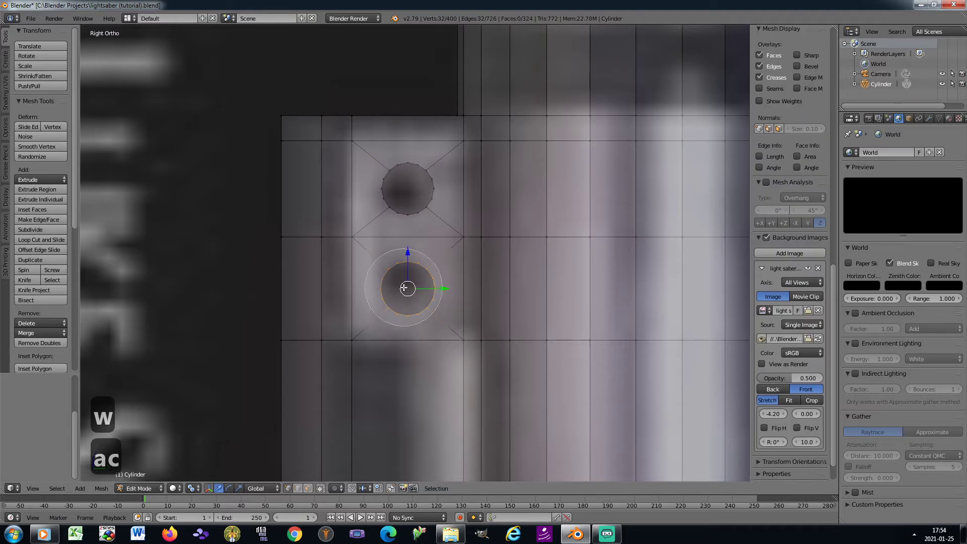
key(w)
click(207, 167)
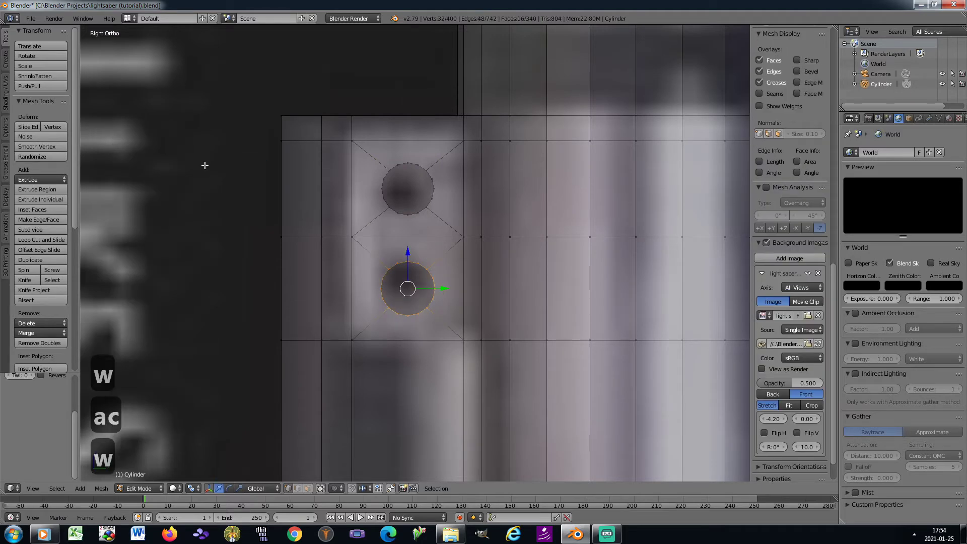
Step: Inspect the bridged hole walls from a tilted view and undo both bridges
key(KP_8)
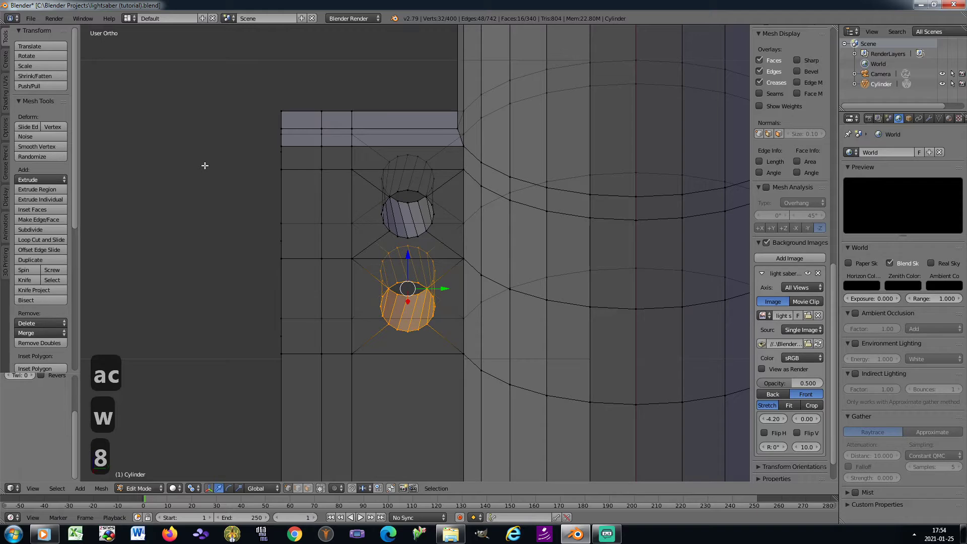
key(KP_Decimal)
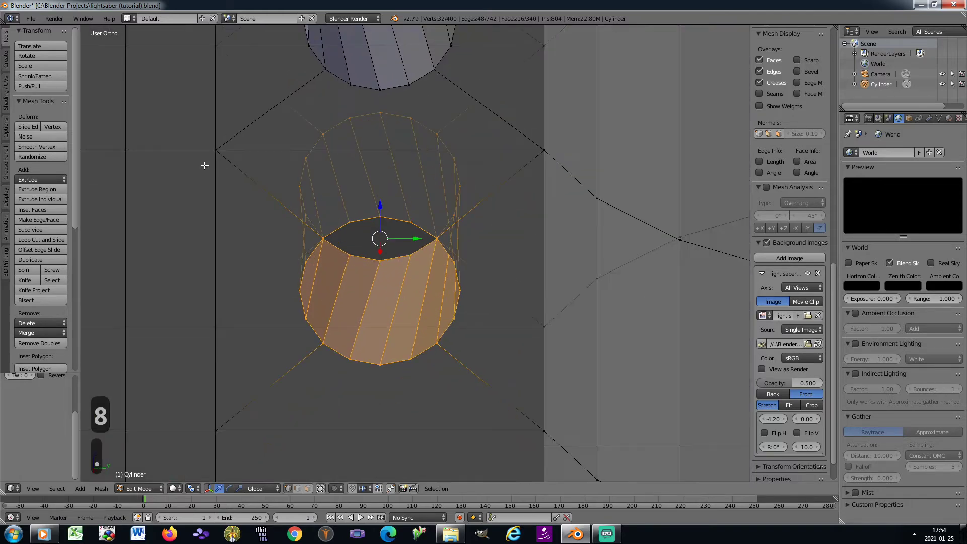
key(KP_3)
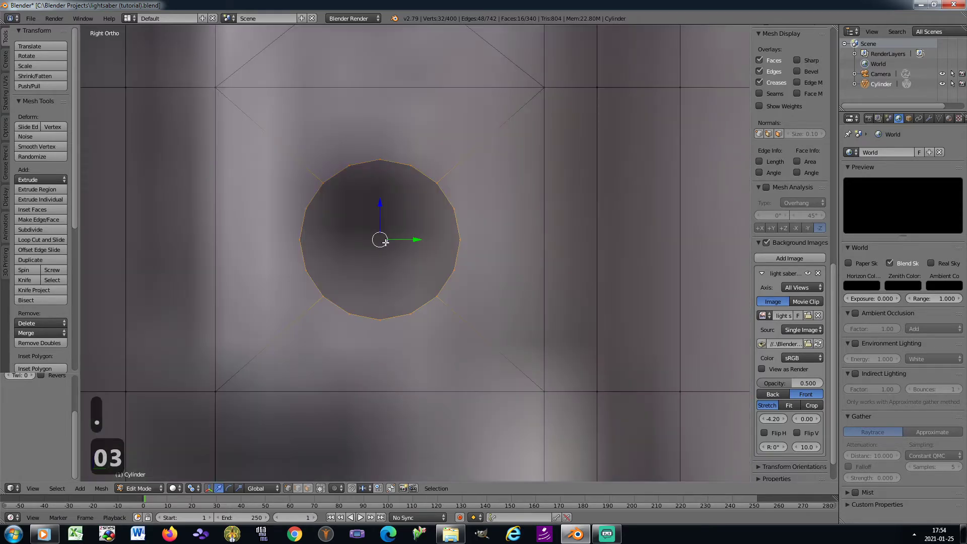
scroll(384, 242, down, 5)
key(KP_8)
key(ctrl+z)
key(ctrl+z)
key(ctrl+z)
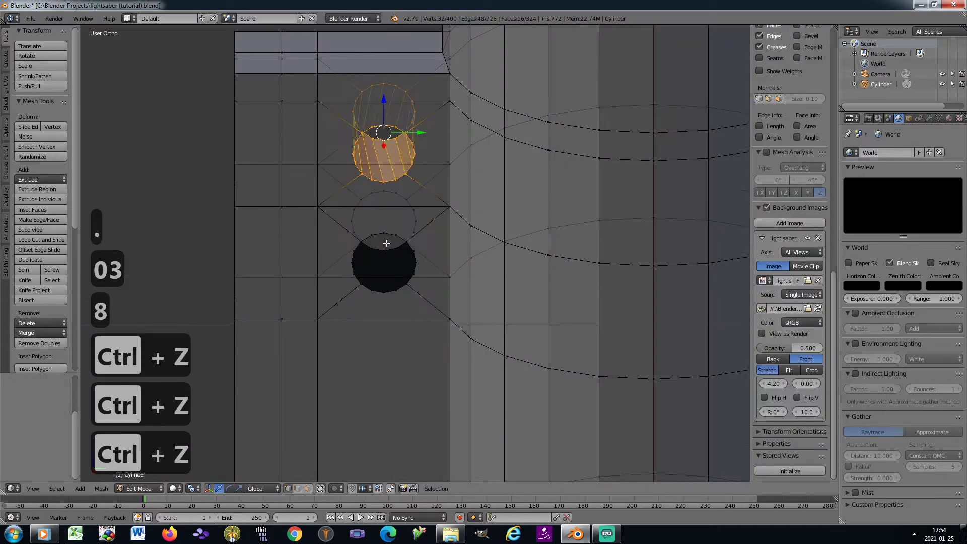
key(ctrl+z)
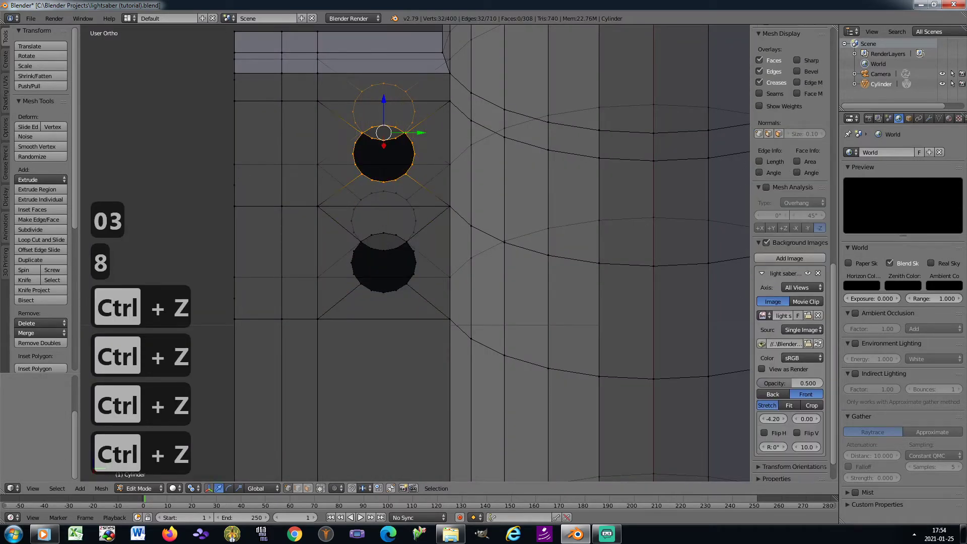
Step: Bridge the upper hole's two rims with LoopTools Bridge and set the twist to -1
key(w)
mouse_move(247, 179)
click(288, 186)
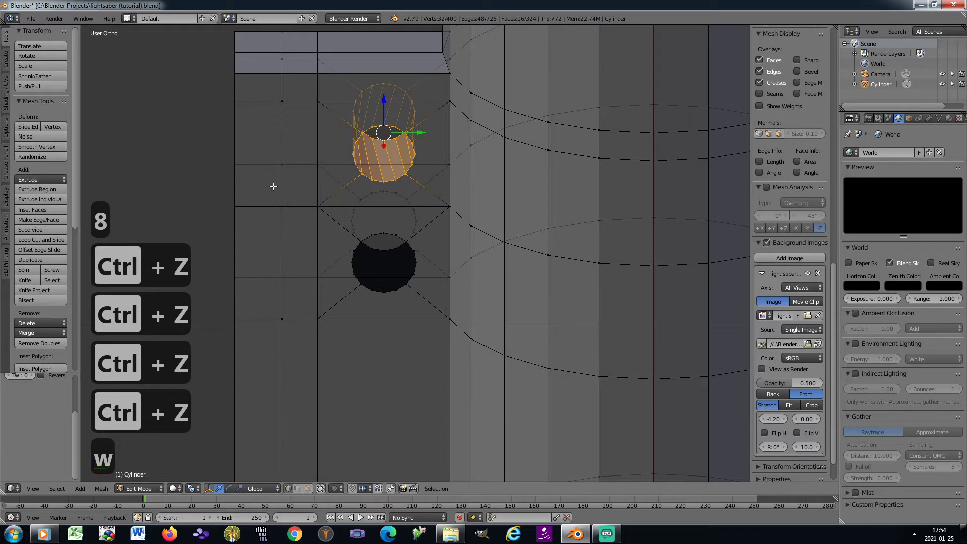
click(35, 430)
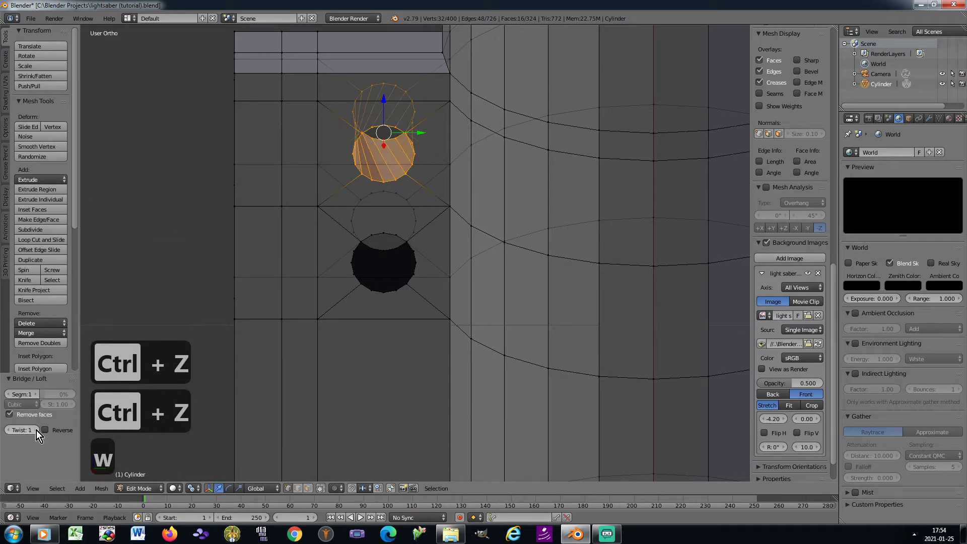
click(9, 430)
click(9, 431)
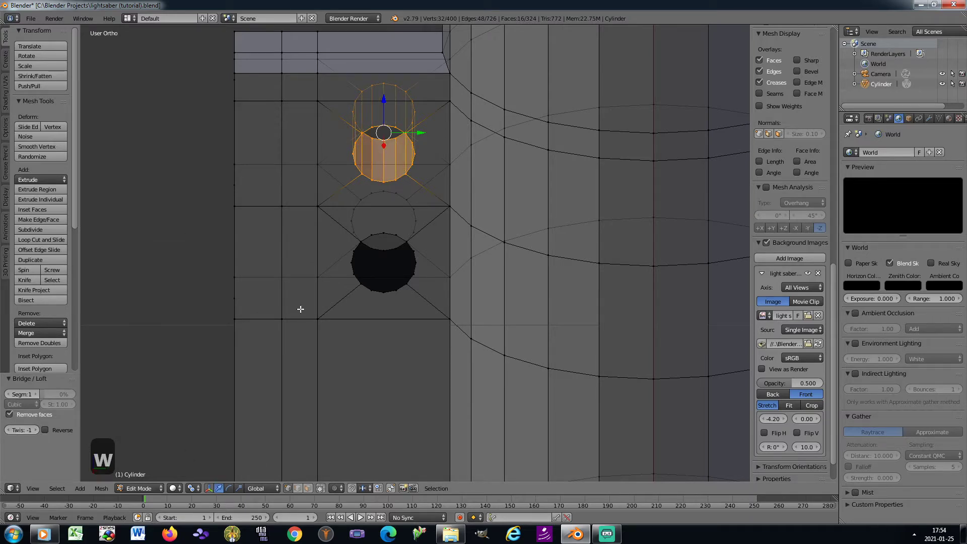
Step: Circle-select the lower hole's rims on both sides and bridge them with LoopTools Bridge at twist -1
key(KP_3)
key(a)
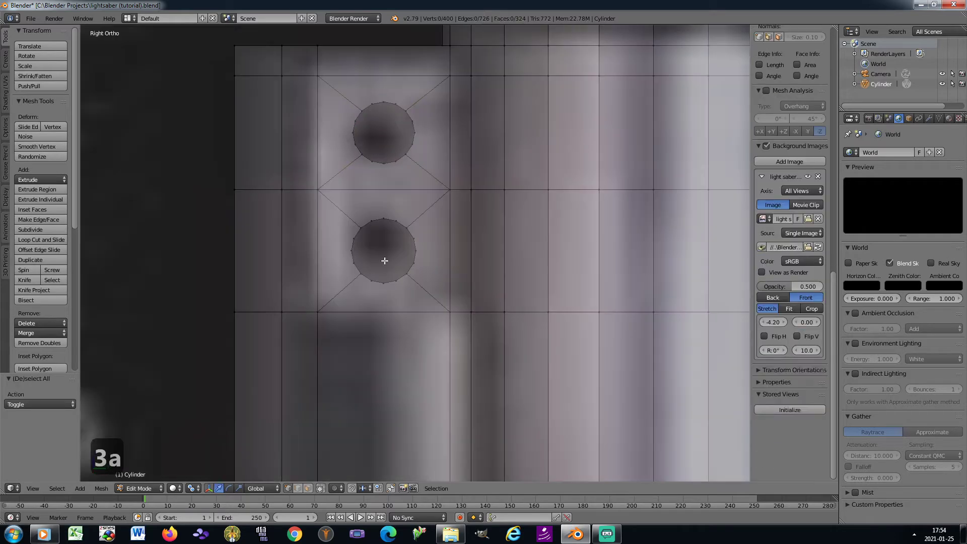
key(c)
right_click(373, 247)
key(KP_8)
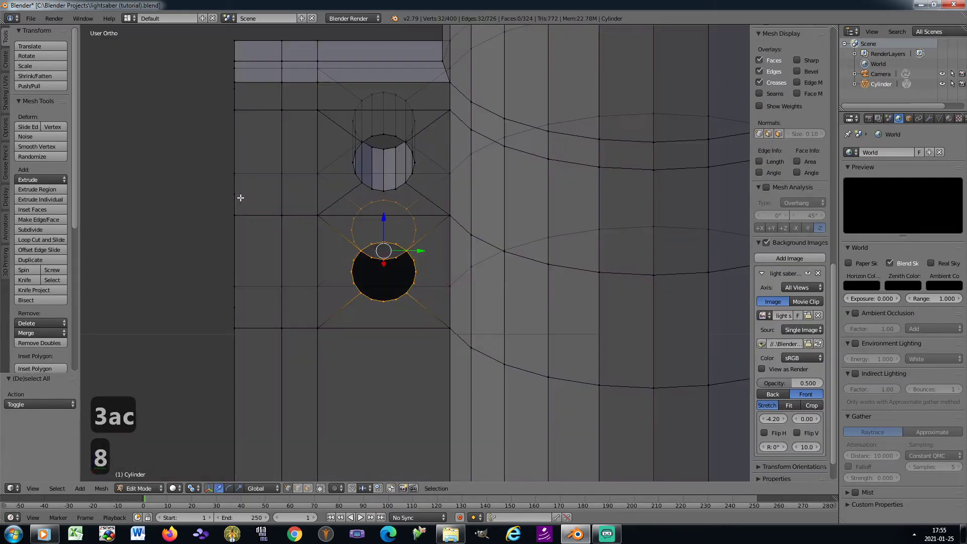
key(w)
mouse_move(240, 199)
click(273, 199)
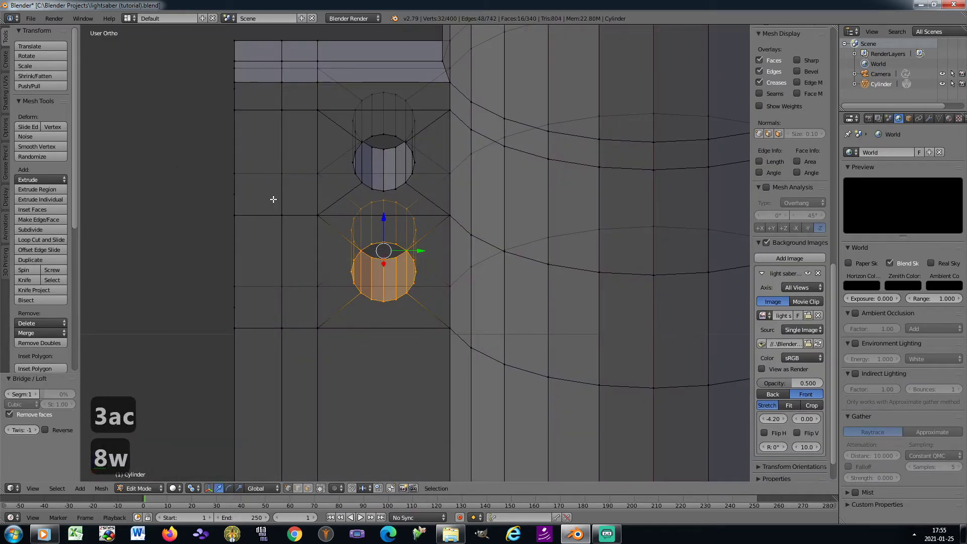
Step: Circle-select the faces around the box's upper edge in the narrow column beside the holes and delete them to open a notch
key(KP_3)
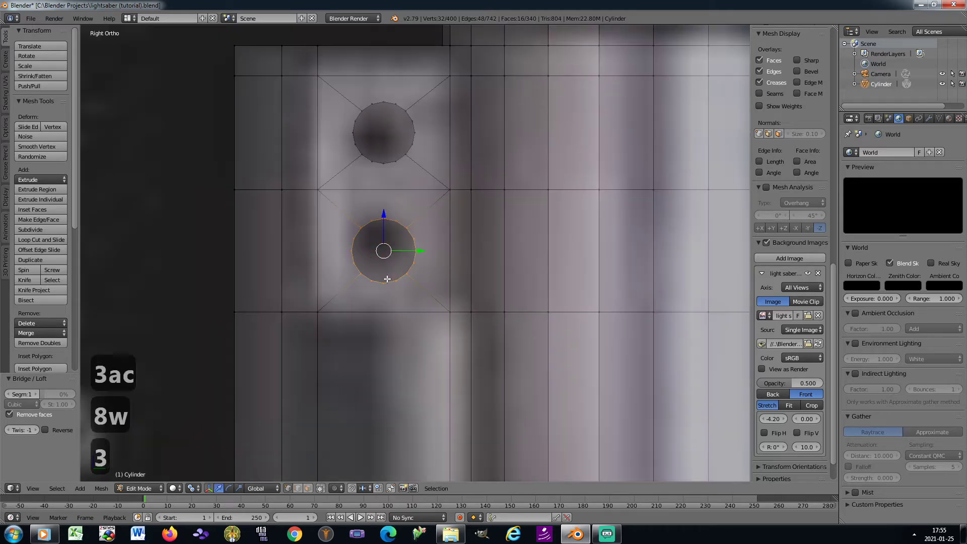
shift+middle_drag(331, 225, 386, 336)
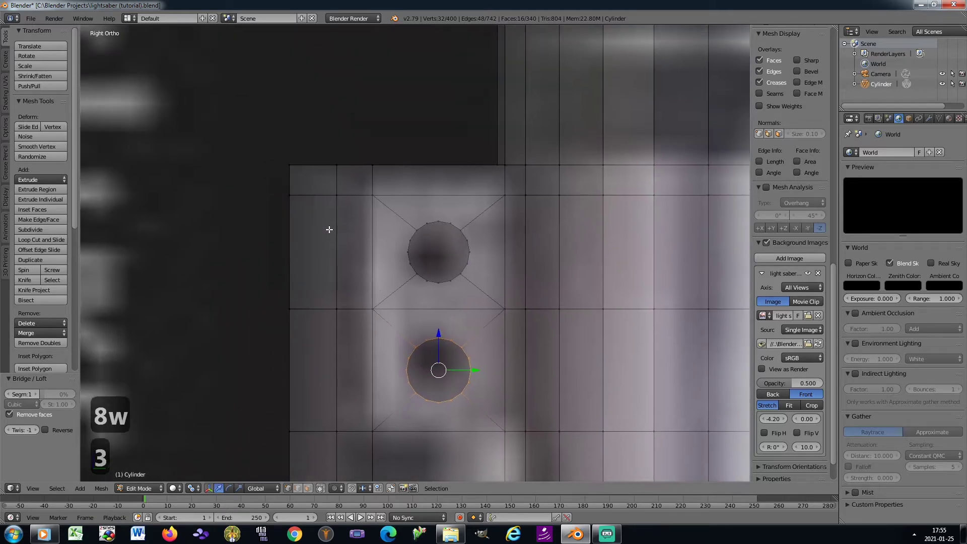
key(a)
key(c)
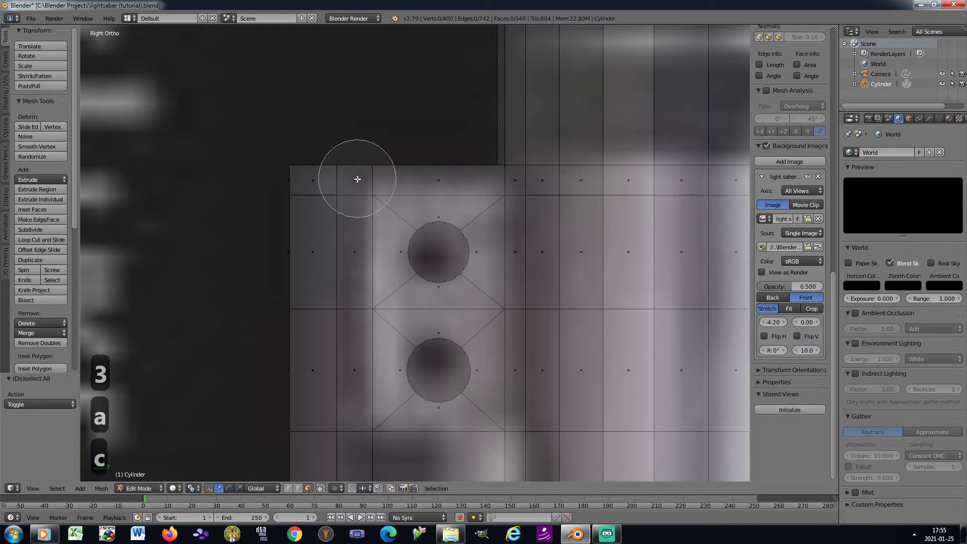
scroll(354, 178, up, 8)
drag(355, 177, 354, 158)
right_click(355, 158)
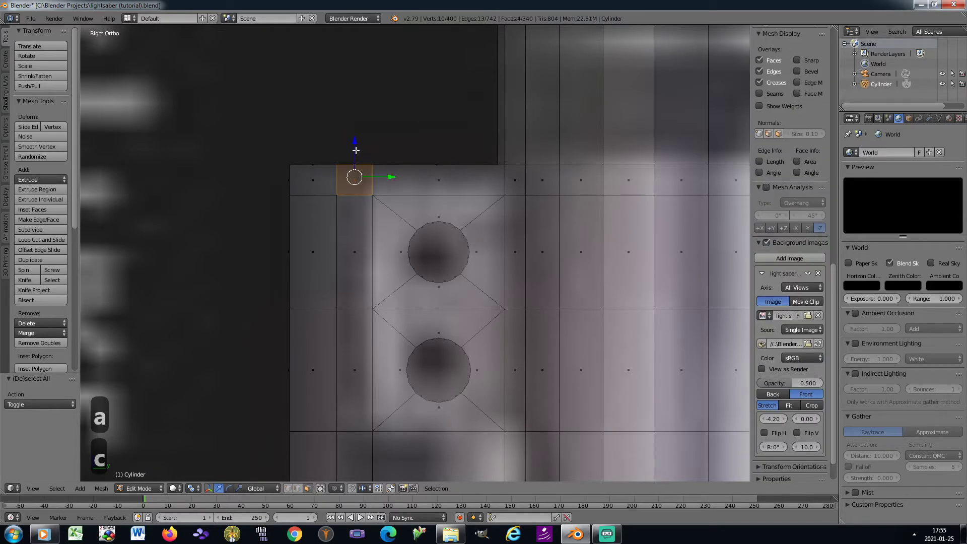
key(x)
click(396, 109)
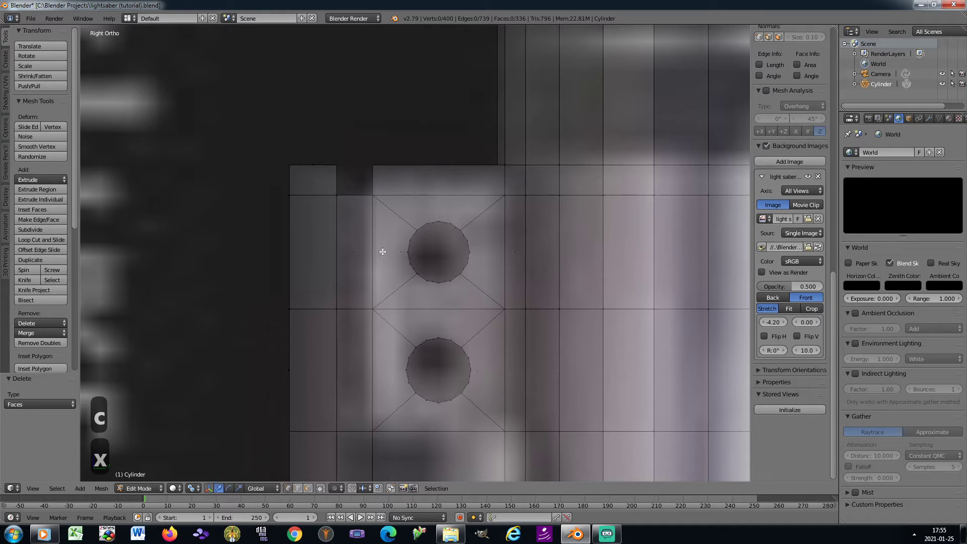
Step: Circle-select the vertices along the notch's hole-side edge and fill them with a face
key(c)
drag(370, 197, 371, 156)
right_click(371, 154)
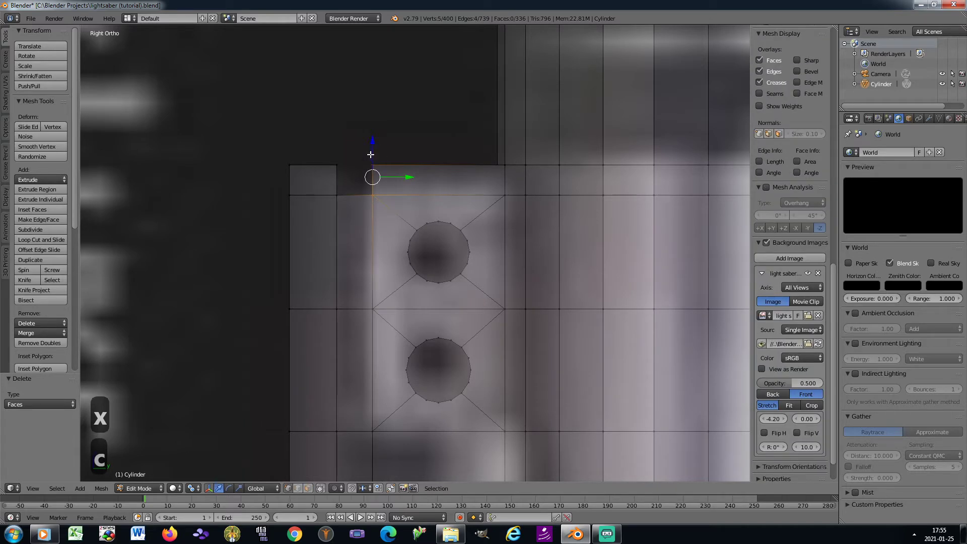
key(f)
Step: Circle-select the vertices along the notch's outer edge, away from the holes, and fill them with a face
key(a)
key(c)
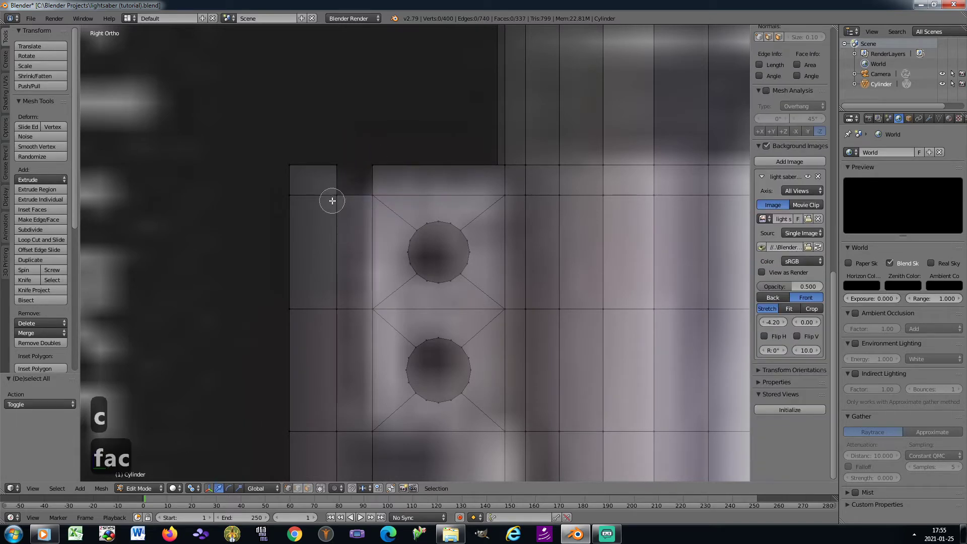
click(332, 198)
drag(333, 198, 333, 173)
right_click(333, 173)
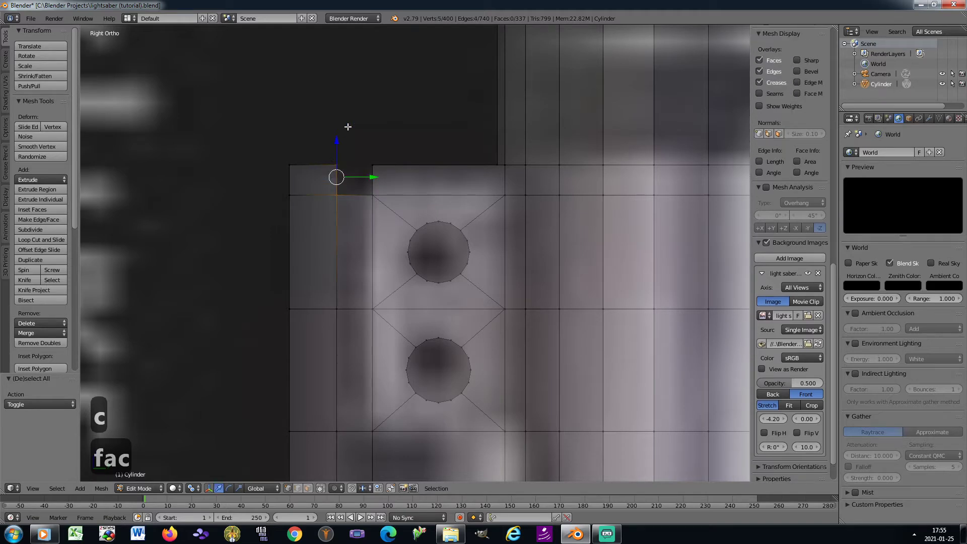
key(f)
Step: Circle-select the vertices along the notch's floor, fill them with a face, and check the closed notch from an angle
key(a)
key(c)
drag(334, 200, 375, 198)
right_click(375, 198)
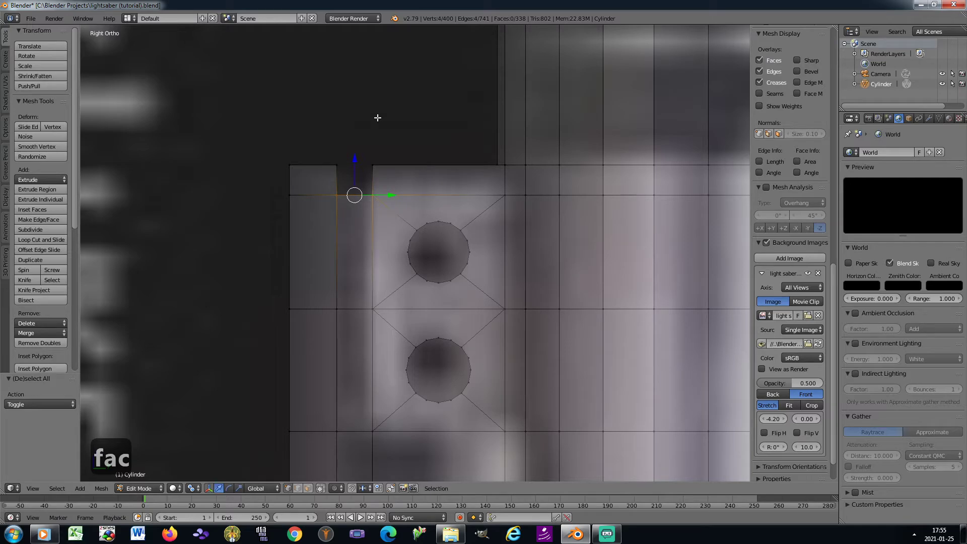
key(f)
key(KP_8)
key(KP_6)
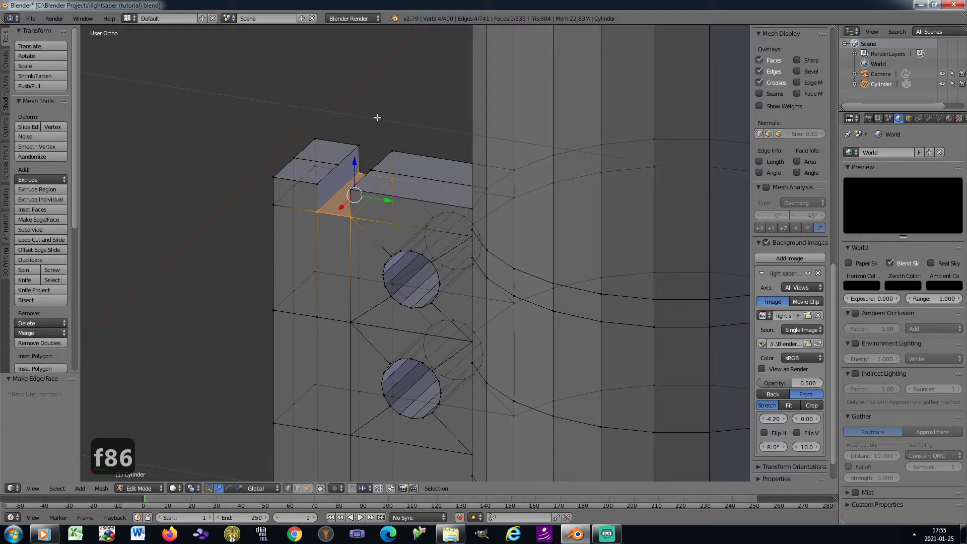
key(KP_3)
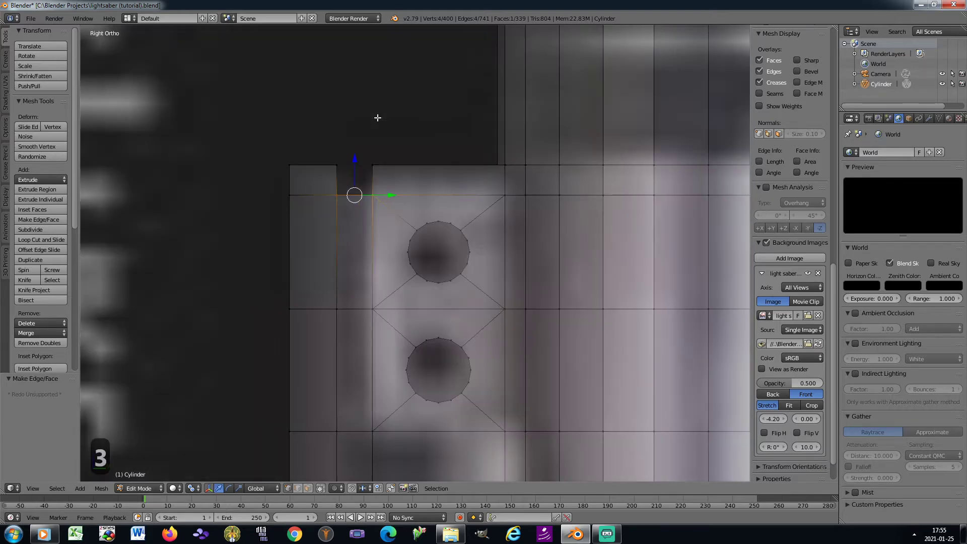
Step: Add two loop cuts around the hilt above the control box, at the upper and lower edges of the grip's topmost light band
scroll(378, 118, down, 8)
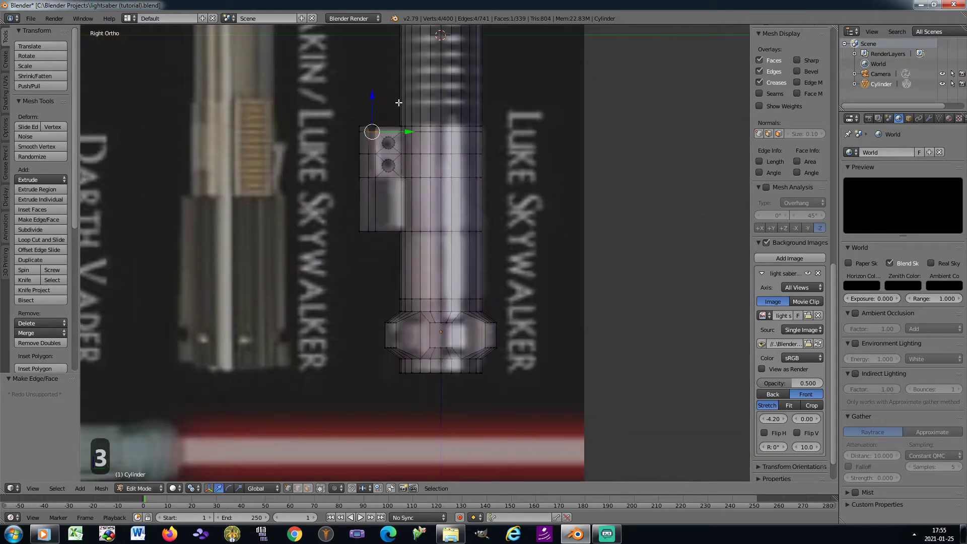
shift+middle_drag(374, 108, 368, 270)
scroll(405, 192, up, 2)
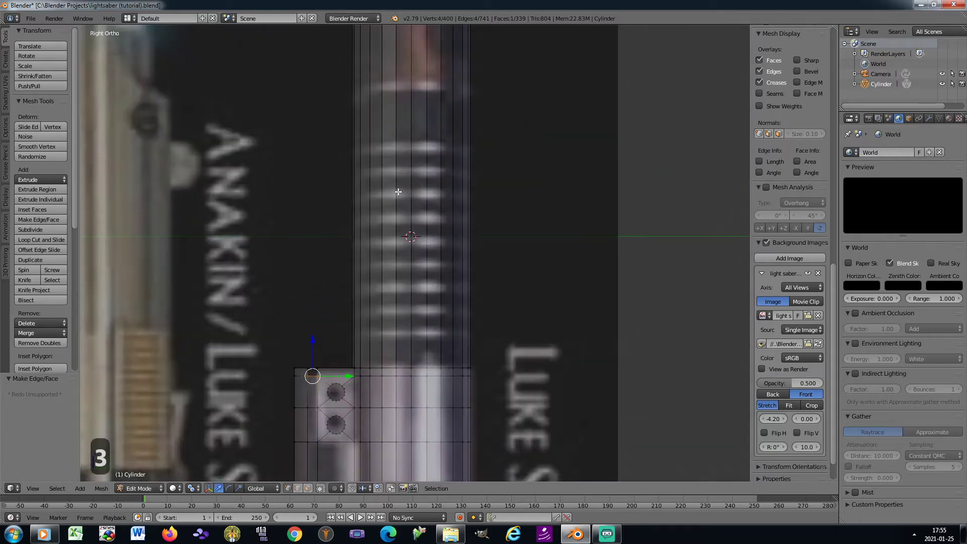
key(ctrl+r)
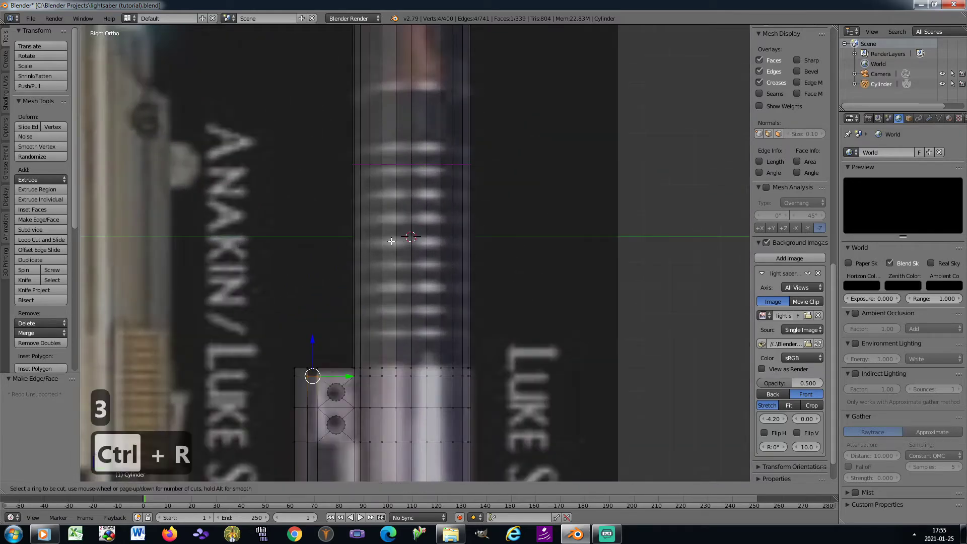
click(385, 165)
click(382, 142)
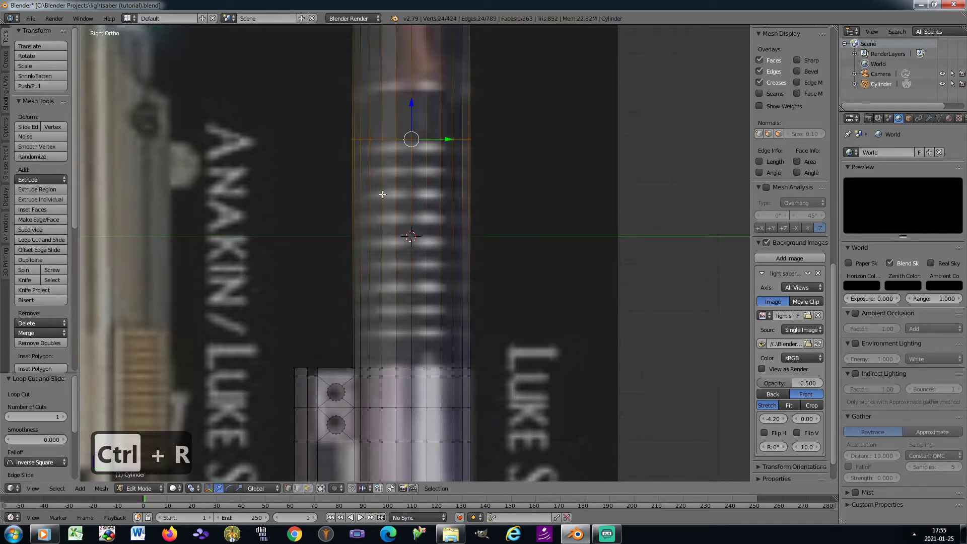
key(ctrl+r)
click(375, 263)
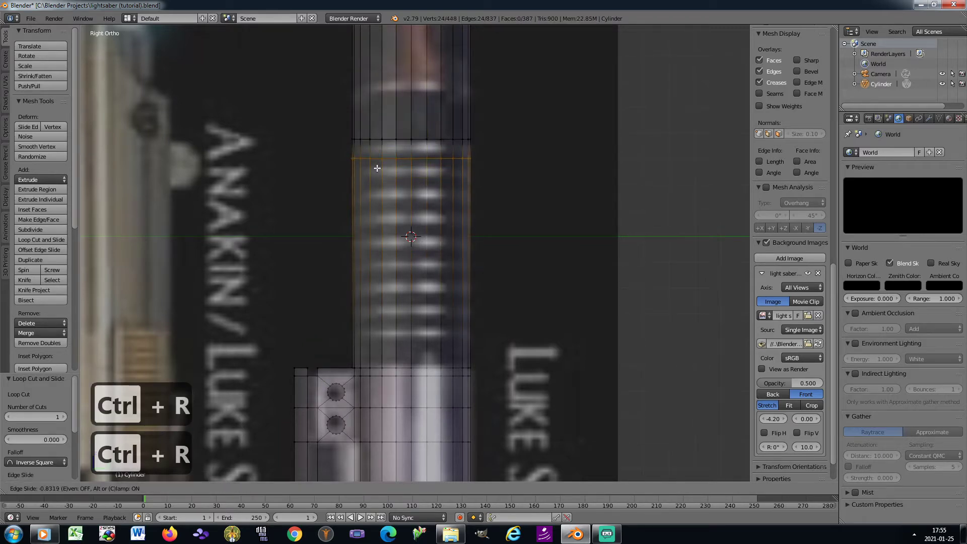
click(377, 166)
Step: Add four loop cuts matching the upper and lower edges of the second and third light bands in the reference
key(ctrl+r)
click(386, 171)
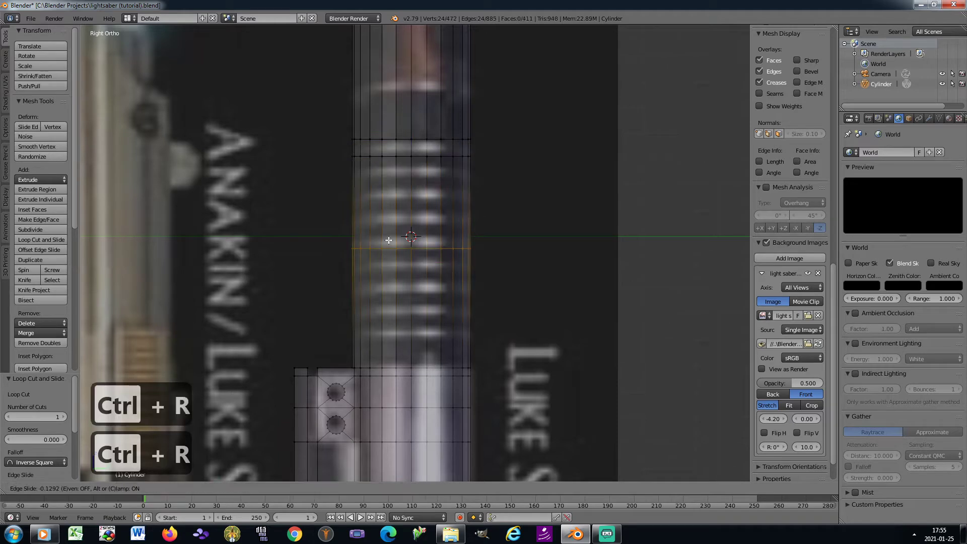
click(392, 181)
key(ctrl+r)
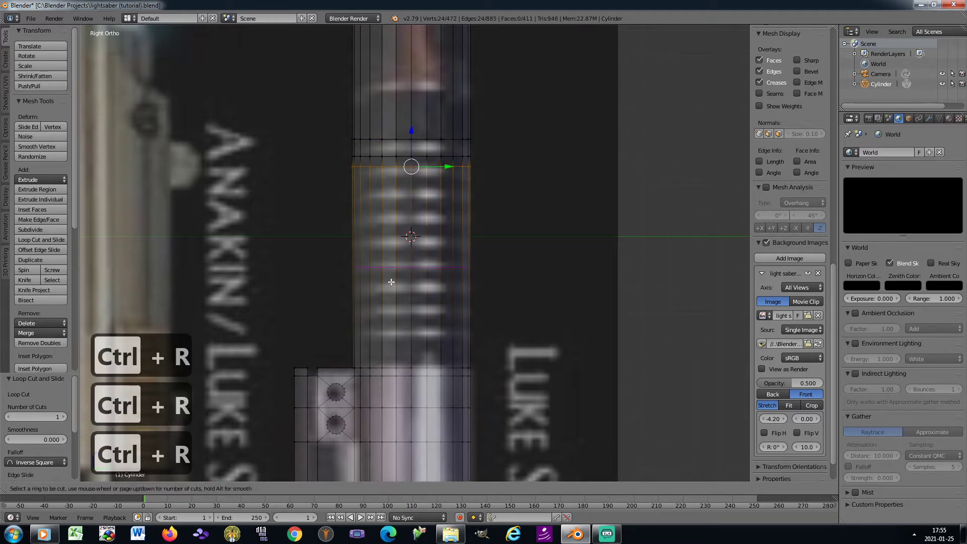
click(392, 220)
click(392, 195)
key(ctrl+r)
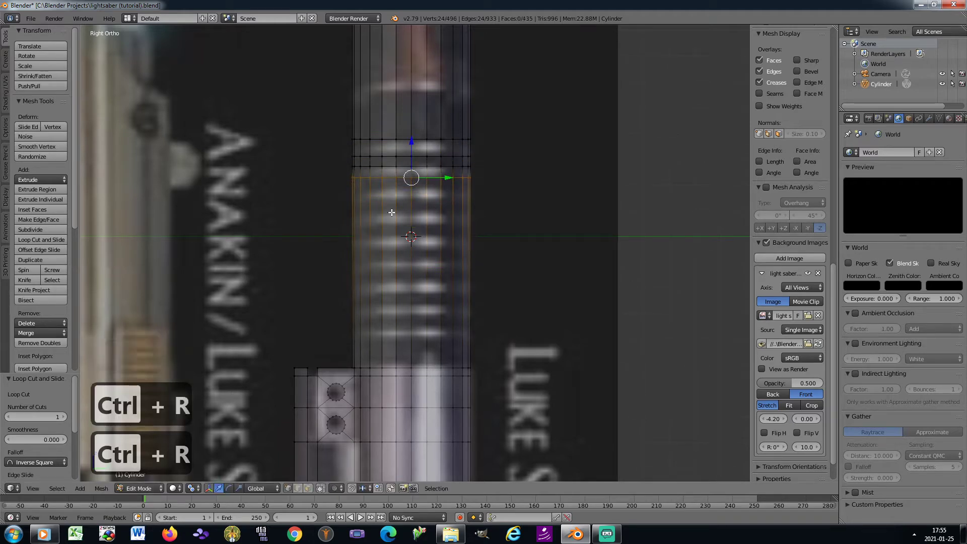
click(385, 250)
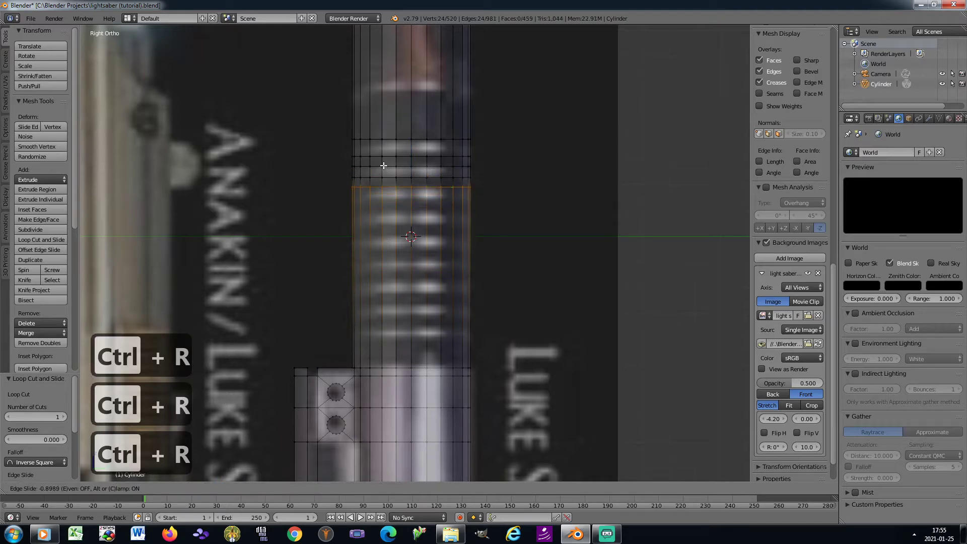
click(385, 167)
key(ctrl+r)
click(393, 272)
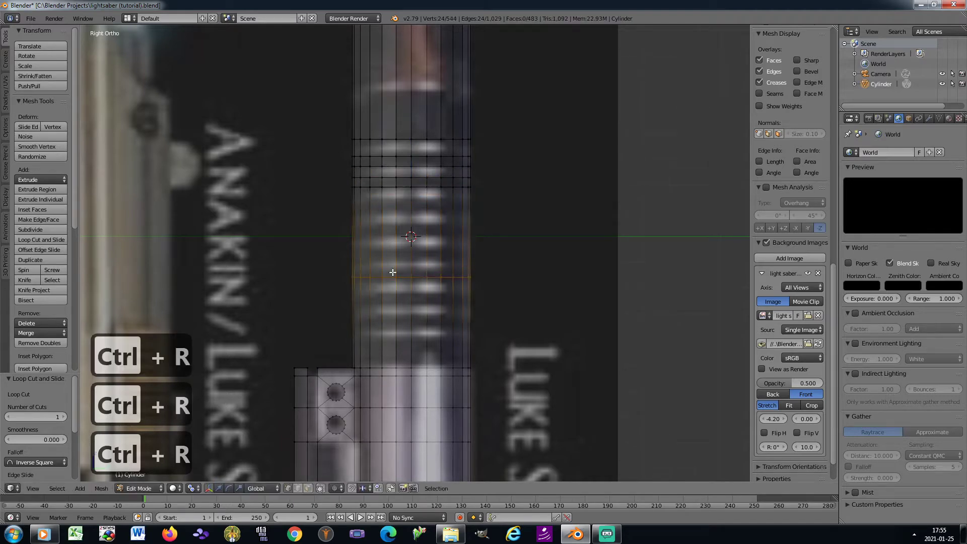
click(392, 198)
Step: Add four loop cuts matching the upper and lower edges of the fourth and fifth light bands in the reference
scroll(391, 214, up, 2)
key(ctrl+r)
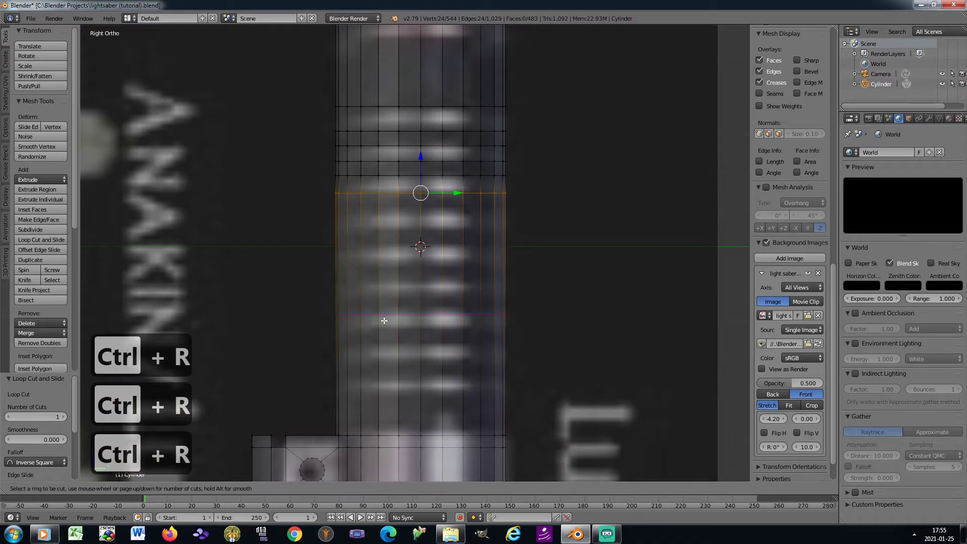
click(389, 252)
click(389, 216)
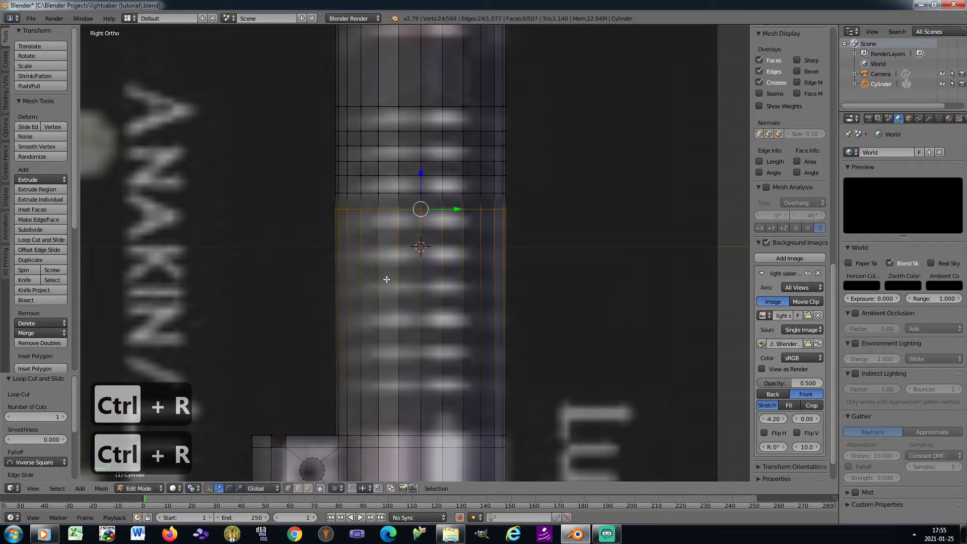
key(ctrl+r)
click(389, 320)
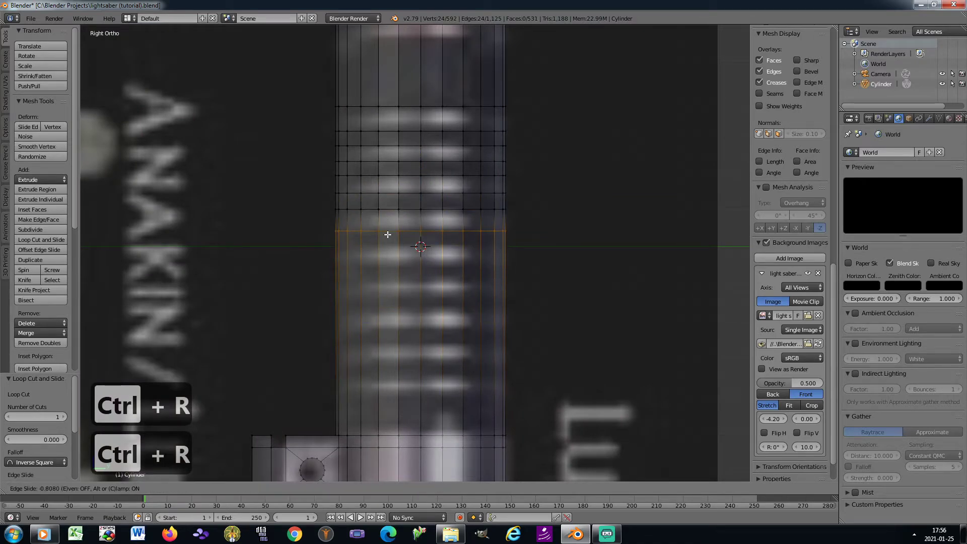
click(385, 232)
key(ctrl+r)
click(388, 323)
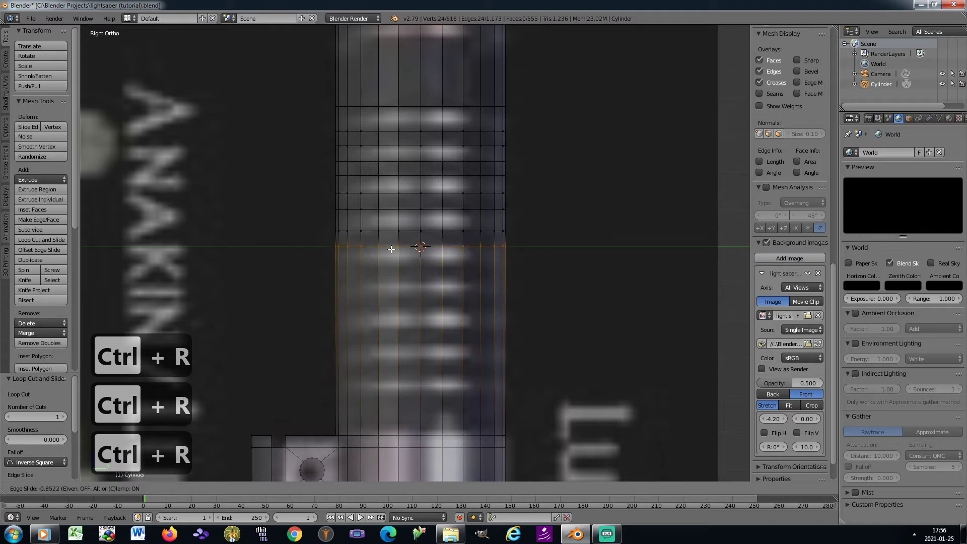
click(391, 249)
key(ctrl+r)
click(372, 343)
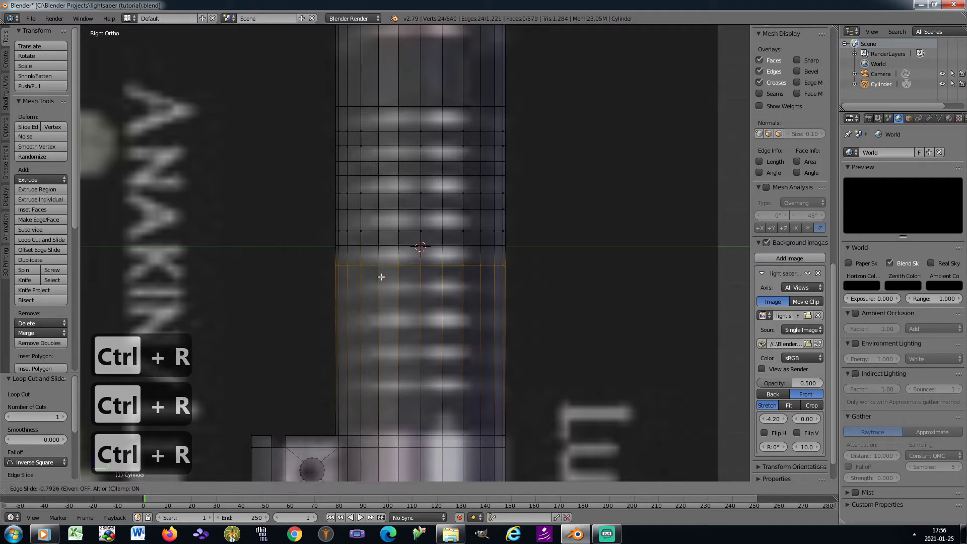
click(380, 280)
Step: Add four loop cuts matching the upper and lower edges of the sixth and seventh light bands in the reference
key(ctrl+r)
click(380, 343)
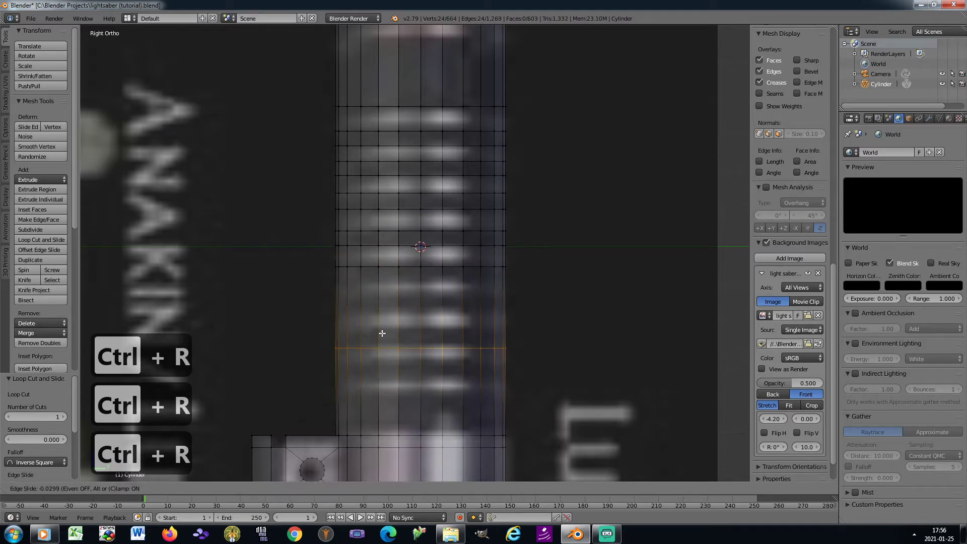
click(384, 284)
key(ctrl+r)
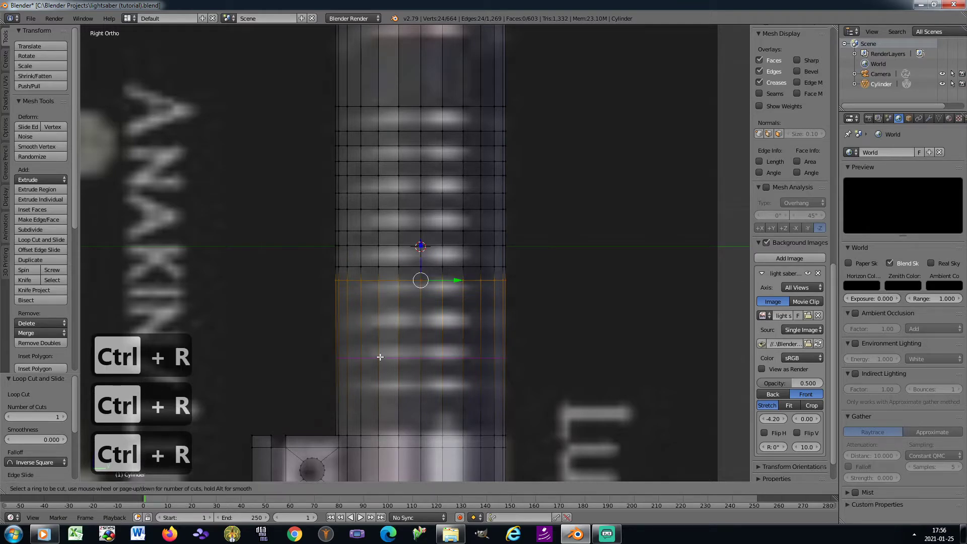
click(383, 352)
click(386, 300)
key(ctrl+r)
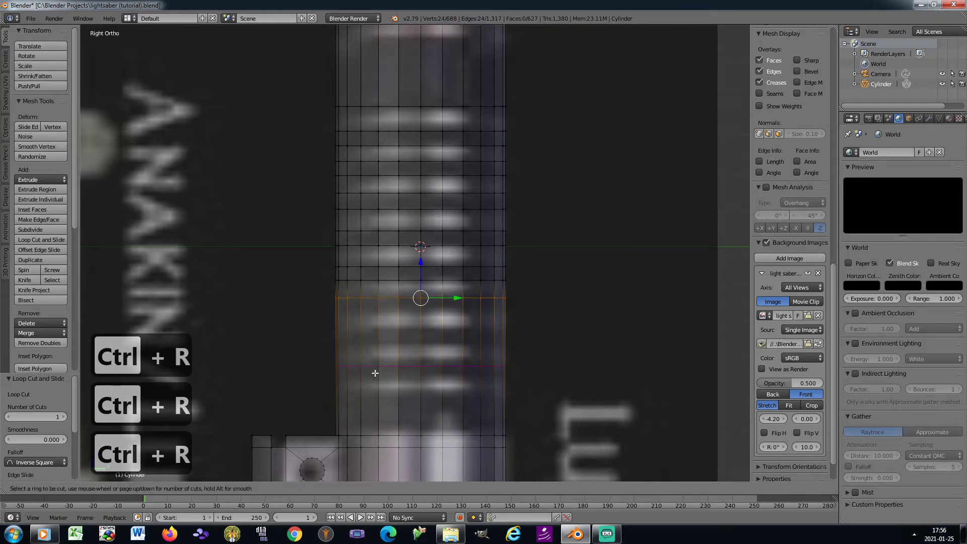
click(377, 348)
click(378, 321)
key(ctrl+r)
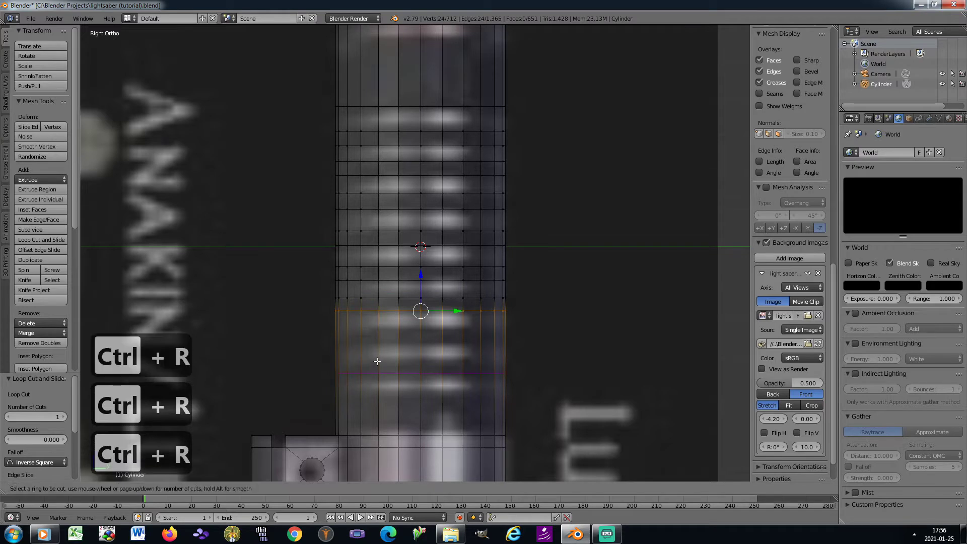
click(376, 358)
click(381, 322)
Step: Add four loop cuts matching the upper and lower edges of the two lowest light bands, just above the control box
key(ctrl+r)
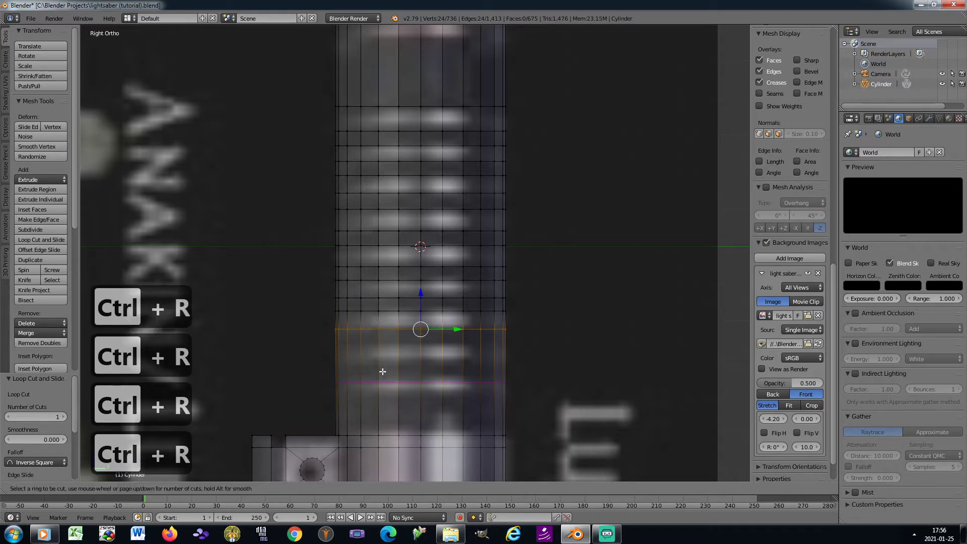
click(382, 353)
click(385, 340)
key(ctrl+r)
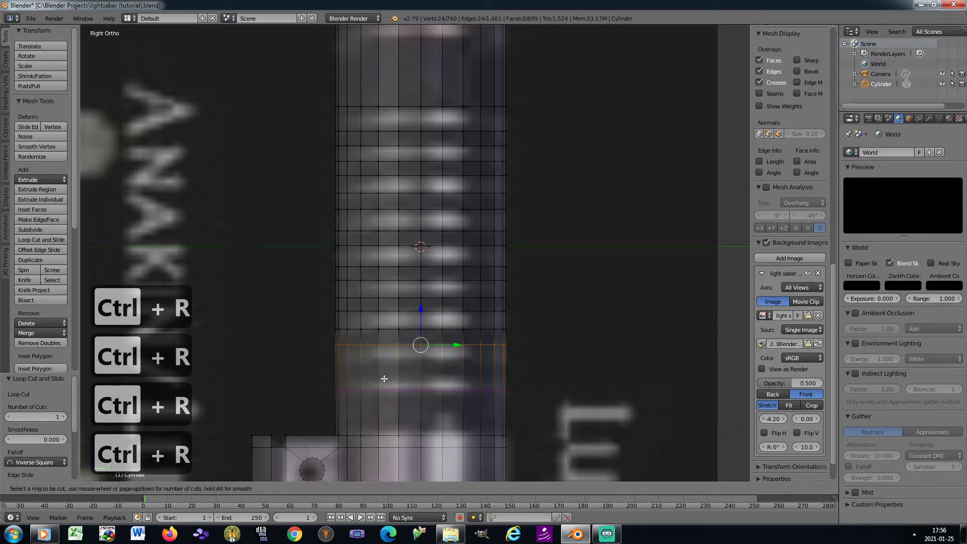
click(384, 358)
click(384, 363)
key(ctrl+r)
click(382, 401)
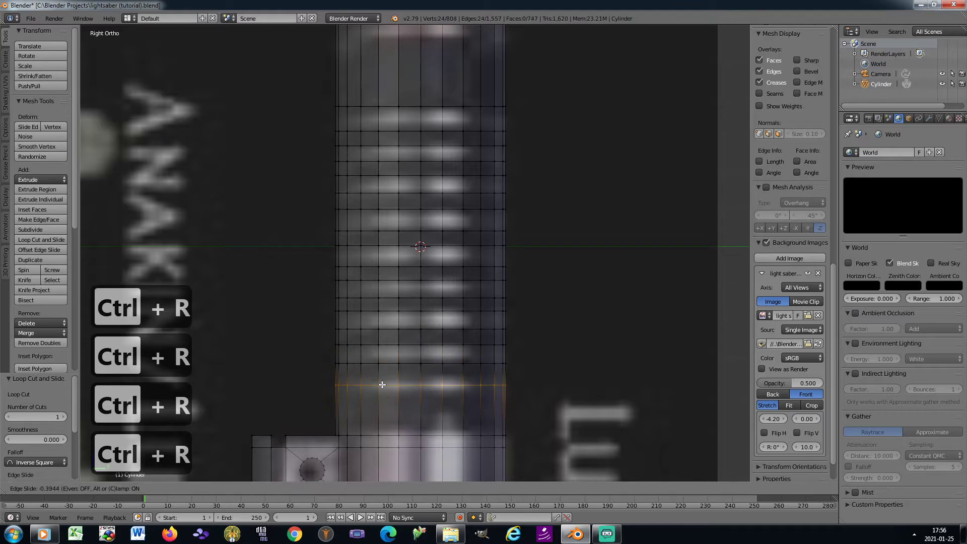
click(382, 379)
key(ctrl+r)
click(383, 407)
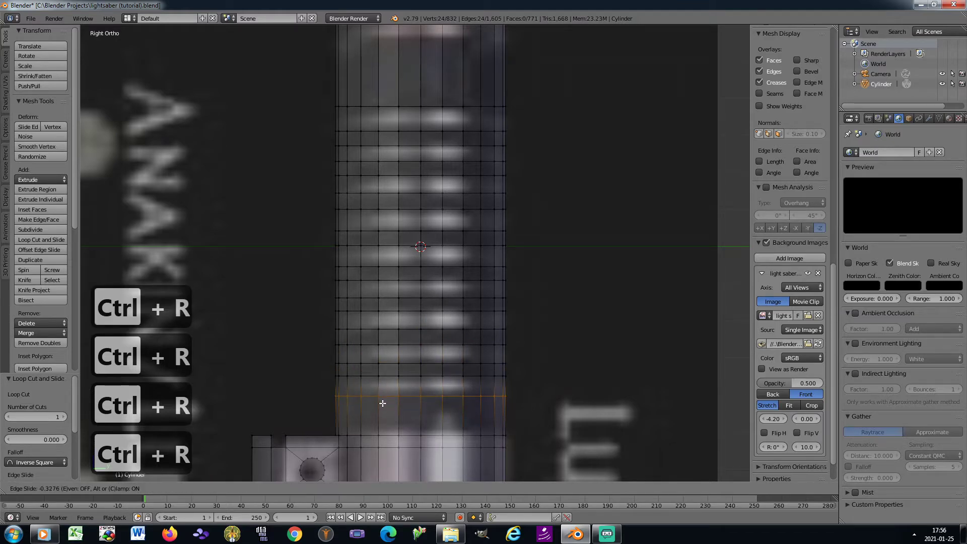
click(383, 404)
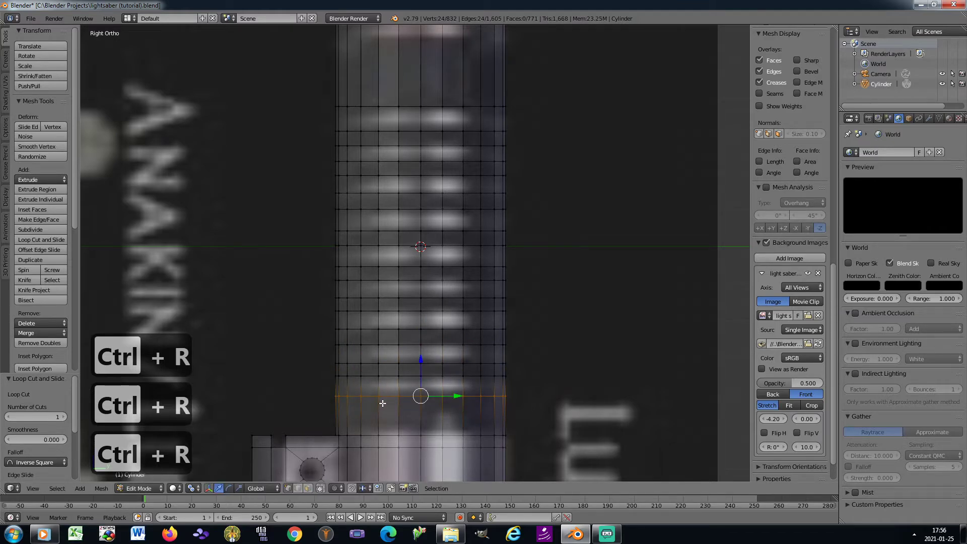
Step: Select the face rings of the four upper dark bands between the light ribs of the grip
click(308, 488)
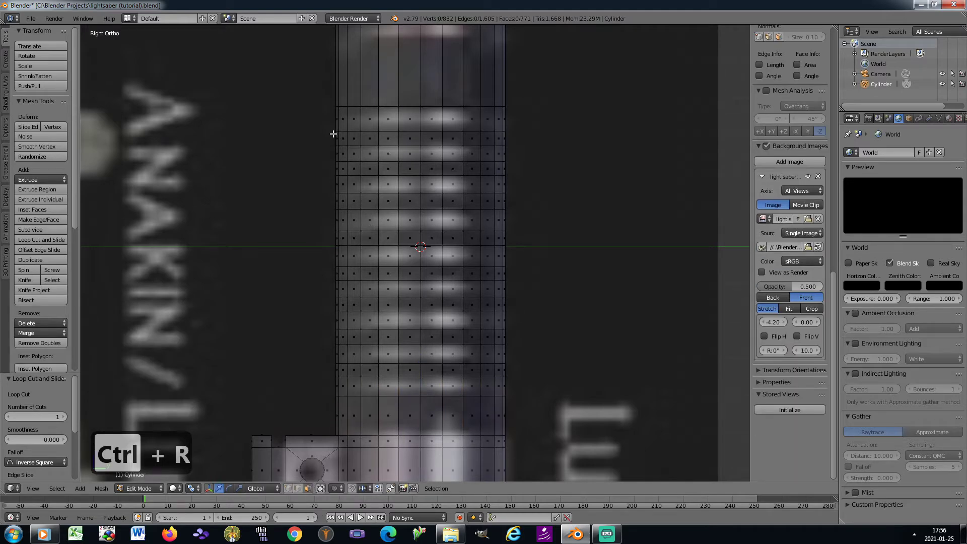
key(b)
drag(322, 133, 525, 147)
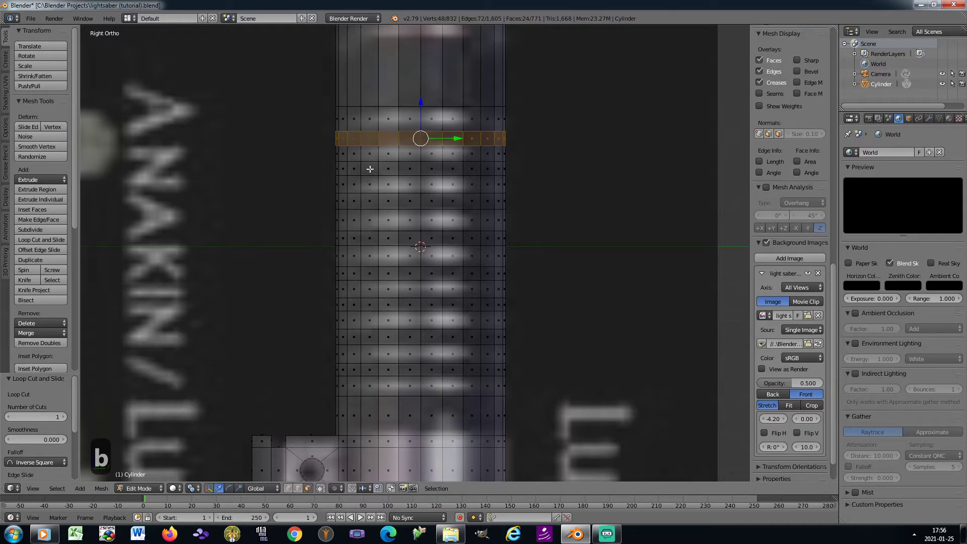
key(b)
drag(310, 163, 525, 174)
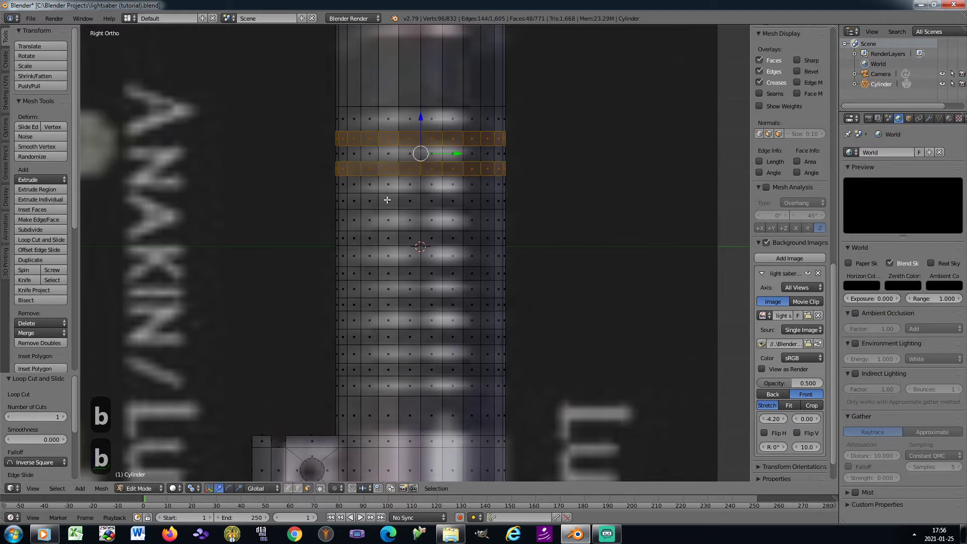
key(b)
drag(327, 198, 526, 203)
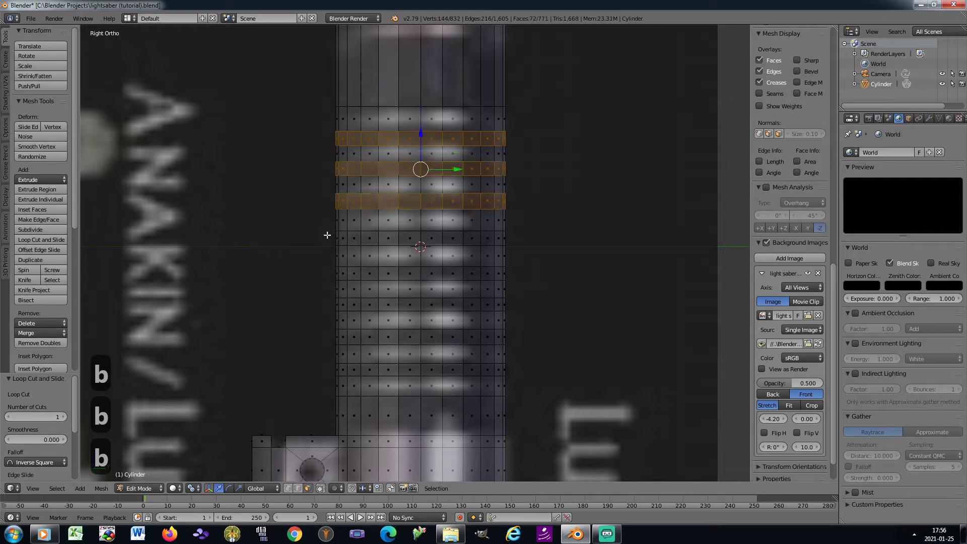
key(b)
drag(324, 233, 527, 244)
Step: Add the face rings of the five lower dark bands, down to the control box, to the selection
key(b)
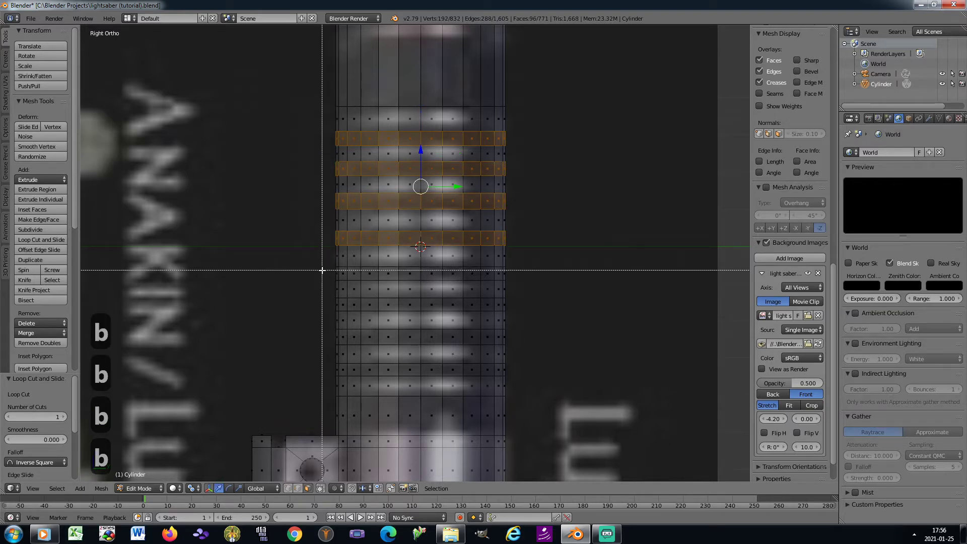
drag(322, 270, 529, 278)
key(b)
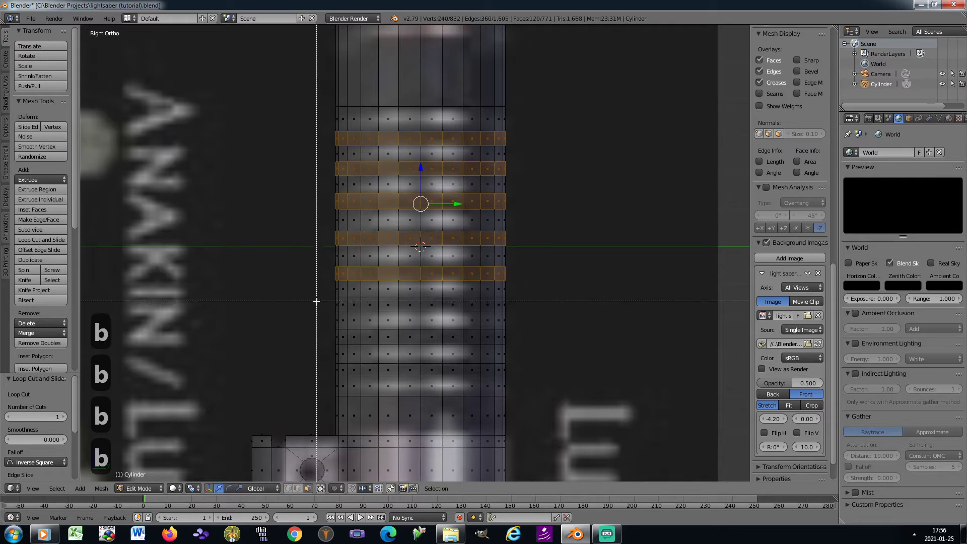
drag(316, 301, 528, 306)
key(b)
drag(320, 332, 528, 423)
key(b)
key(b)
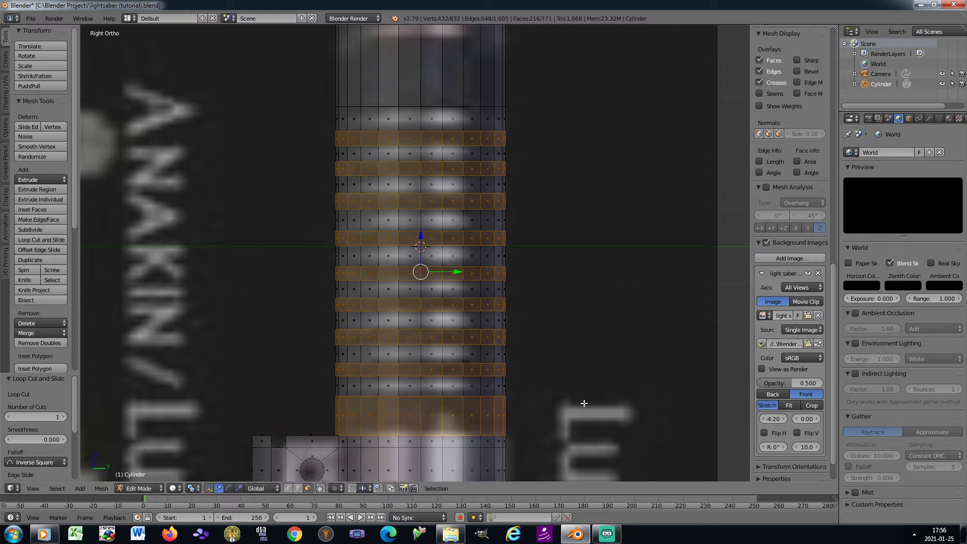
Step: Extrude the selected dark bands inward, scaling them to about 0.903 with the Z axis locked
key(e)
key(s)
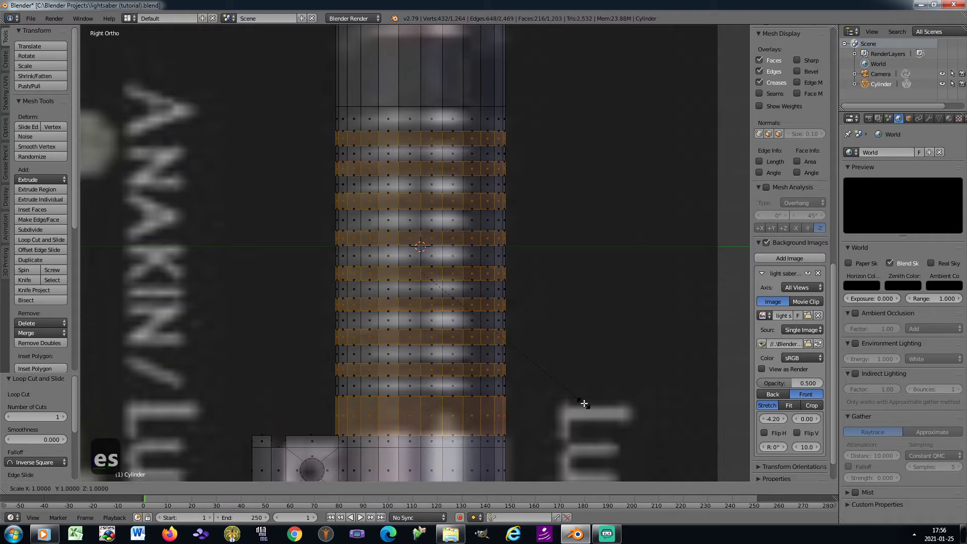
key(z)
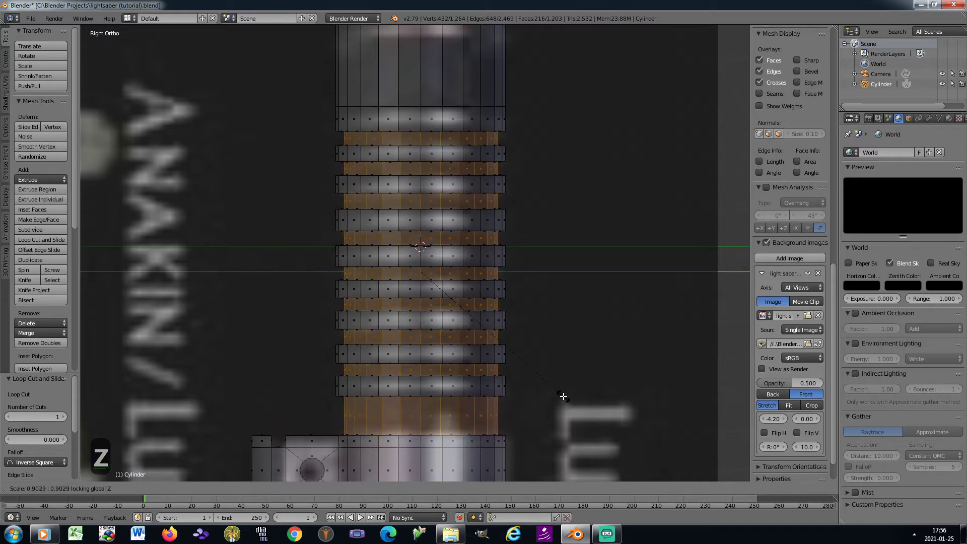
click(563, 397)
scroll(510, 367, down, 4)
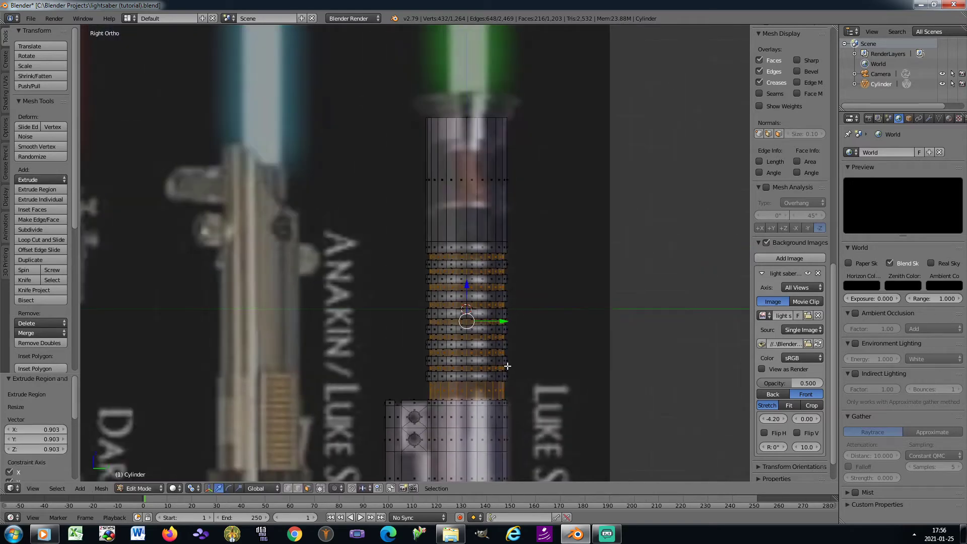
Step: Shade the hilt smooth in Object Mode and raise the background image's opacity to about 0.646
key(Tab)
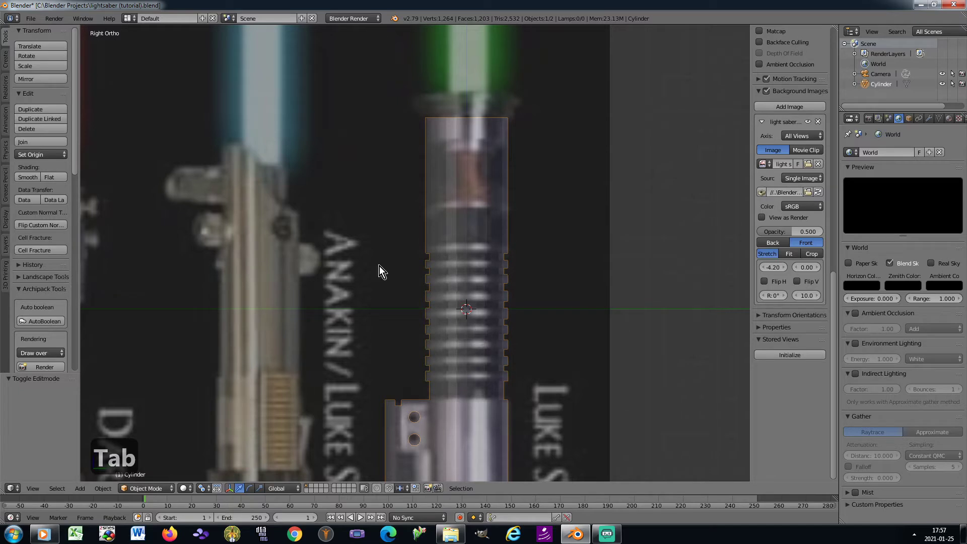
click(27, 178)
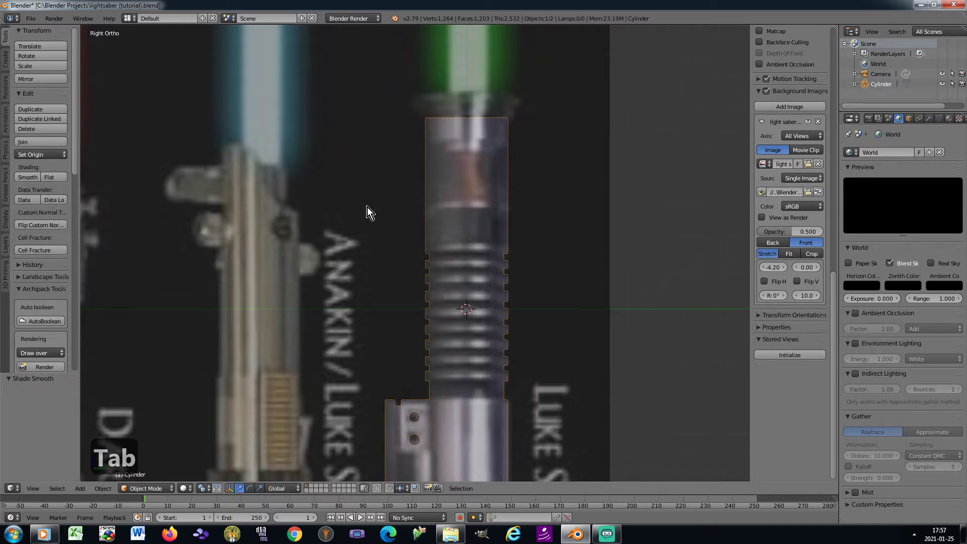
scroll(430, 284, up, 1)
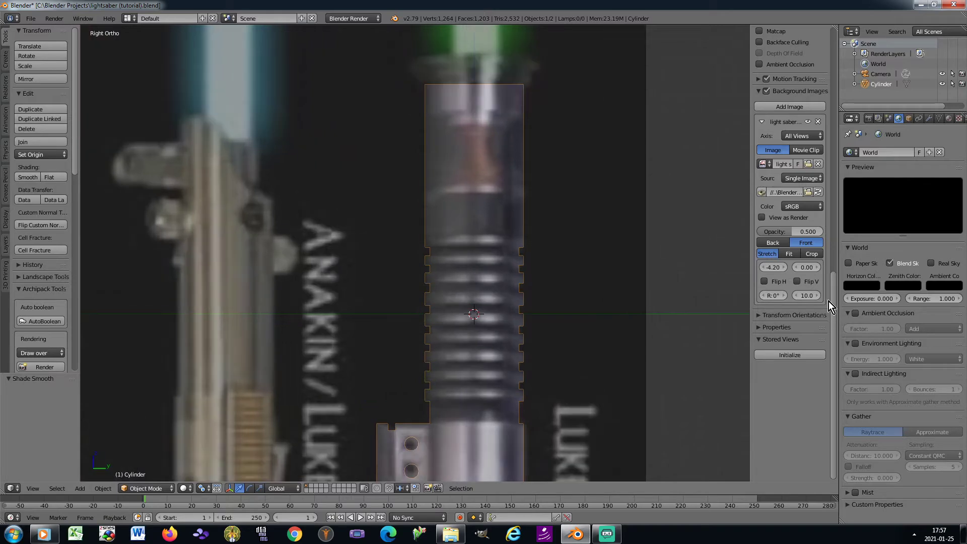
mouse_move(790, 232)
mouse_down()
mouse_move(824, 231)
mouse_move(785, 231)
mouse_up()
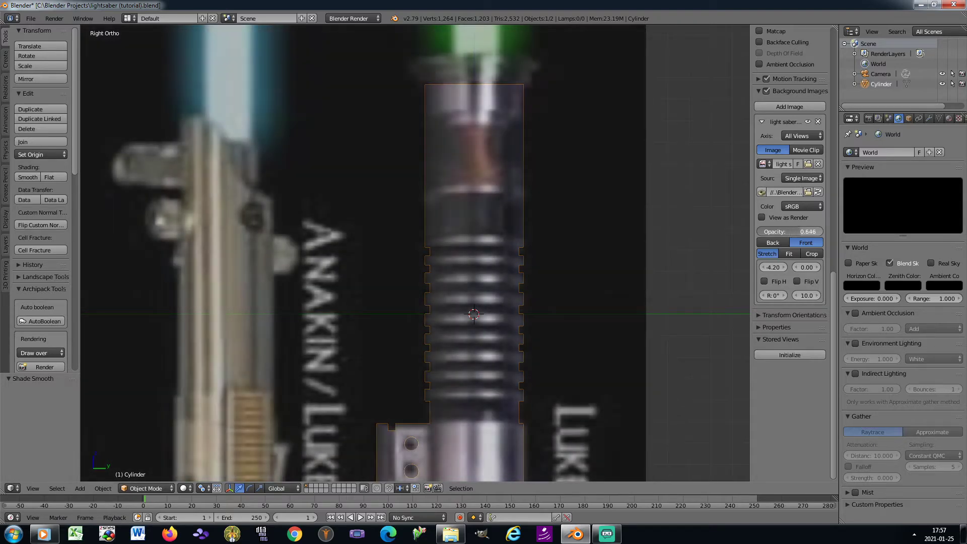
Step: In Edit Mode, add two loop cuts along the lower and upper edges of the bright ring below the copper section
scroll(509, 202, up, 2)
key(Tab)
scroll(503, 207, up, 1)
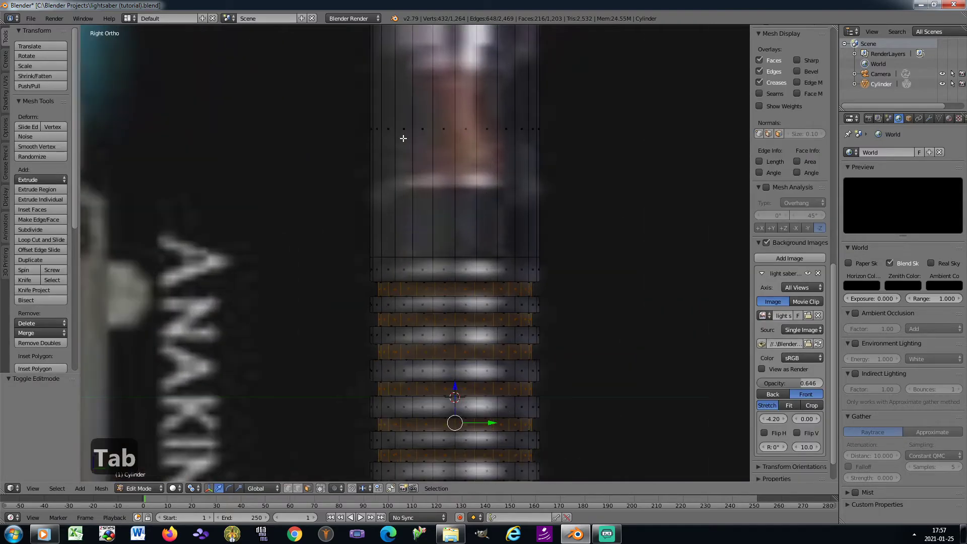
key(ctrl+r)
click(378, 129)
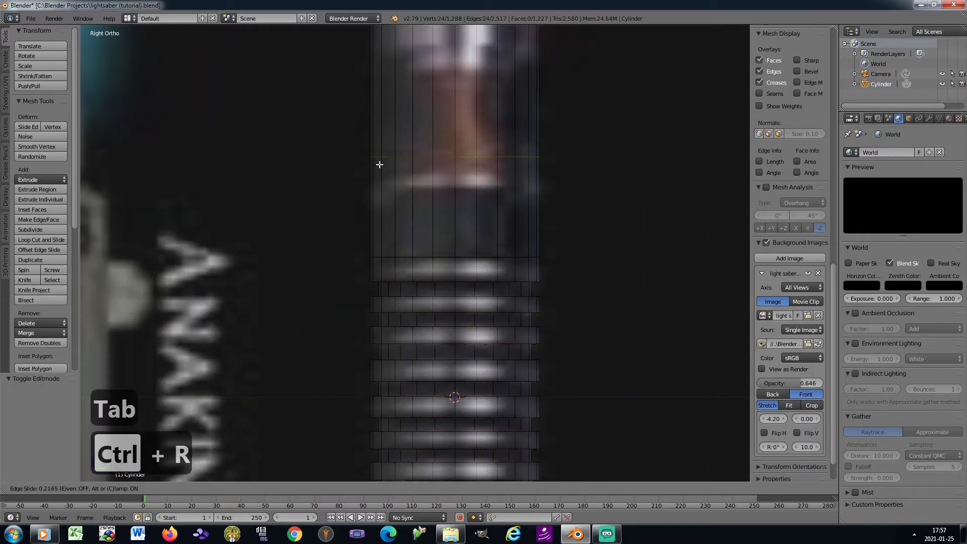
click(379, 194)
shift+scroll(410, 173, up, 5)
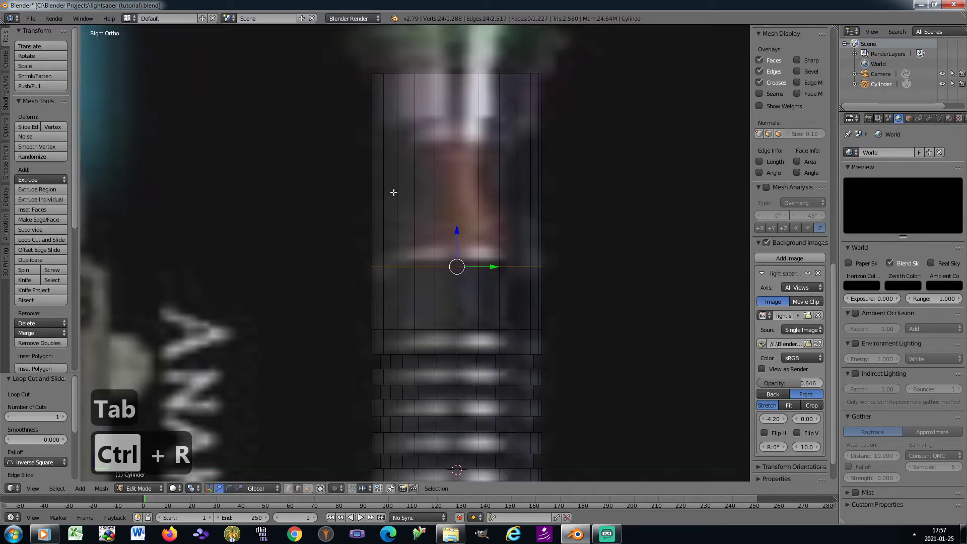
key(ctrl+r)
click(390, 197)
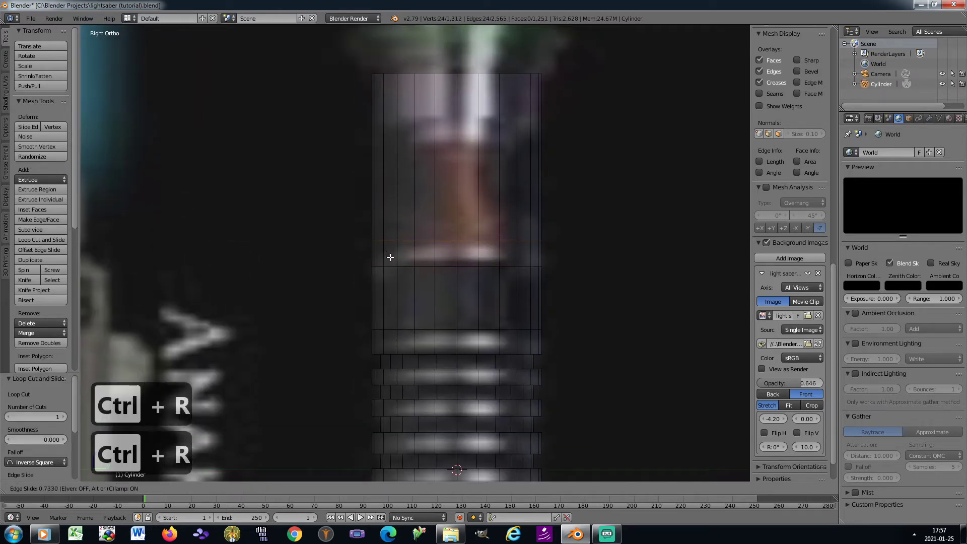
click(392, 257)
Step: Add a loop cut across the lower part of the copper section and raise the background image's opacity to about 0.841
key(ctrl+r)
click(402, 237)
click(402, 244)
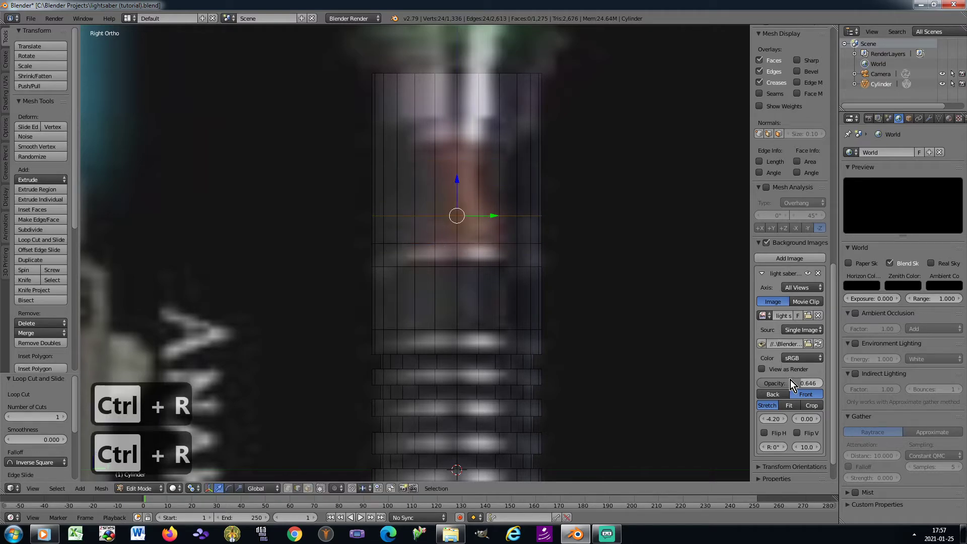
drag(791, 380, 803, 380)
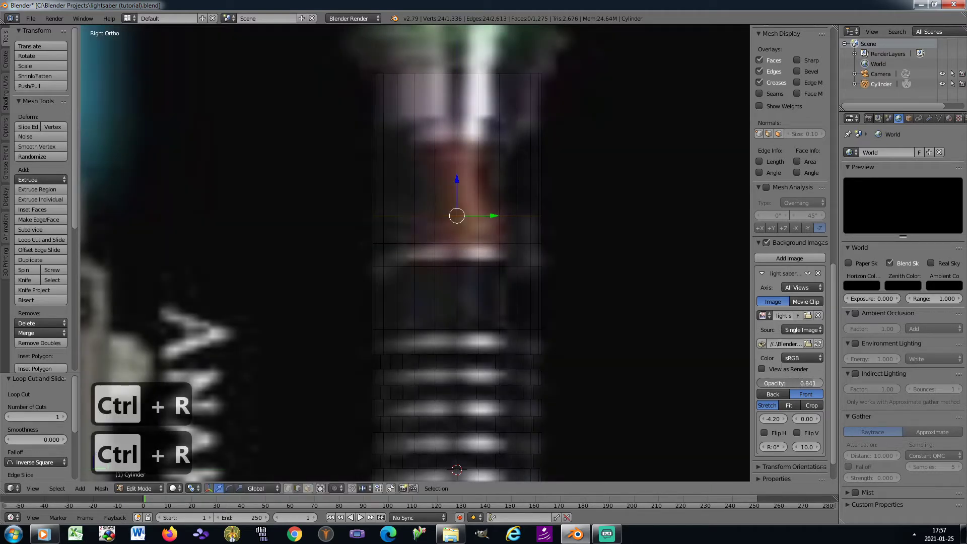
Step: Add two loop cuts, one across the upper part of the copper section and one at its top edge
key(ctrl+r)
click(393, 174)
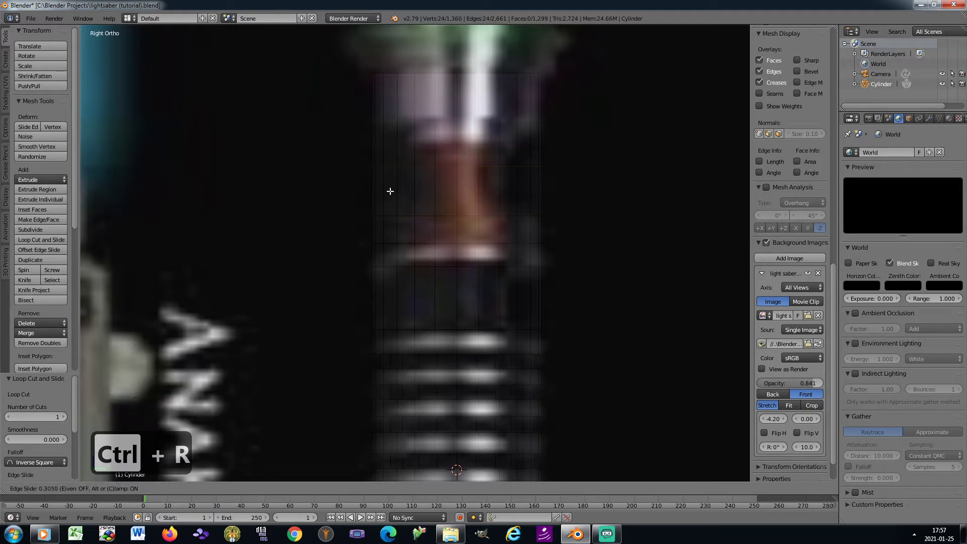
click(389, 190)
key(ctrl+r)
click(382, 146)
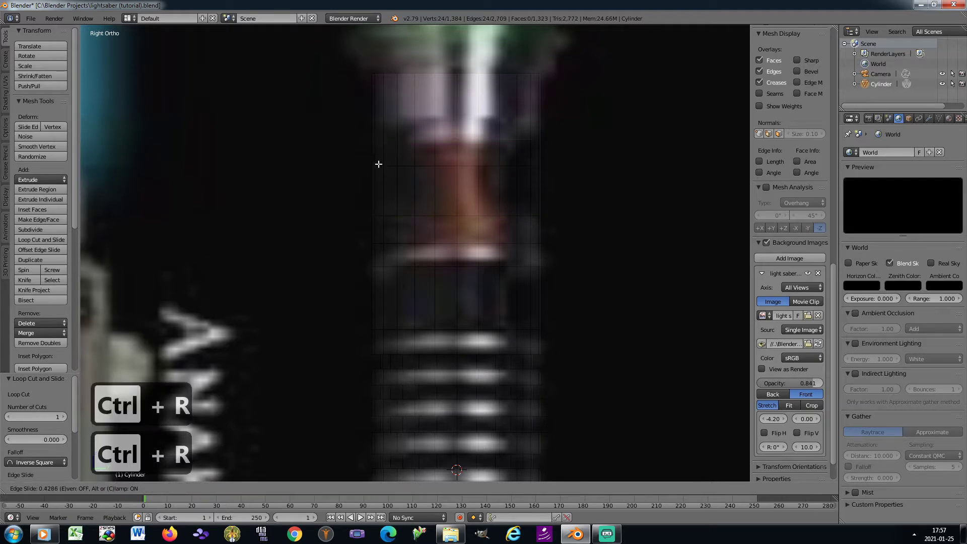
click(378, 167)
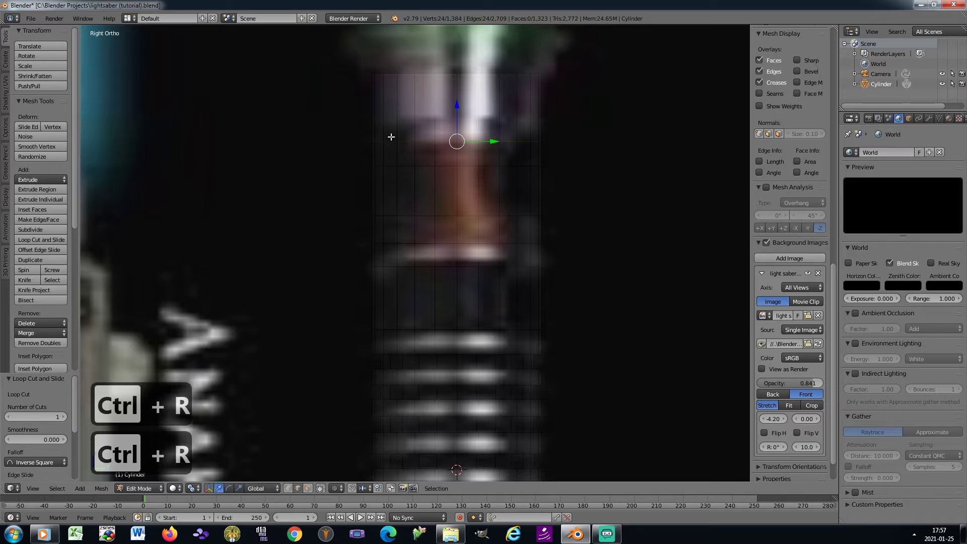
Step: Add a loop cut near the lower edge of the silver collar above the copper section
shift+middle_drag(391, 136, 395, 207)
scroll(403, 181, up, 1)
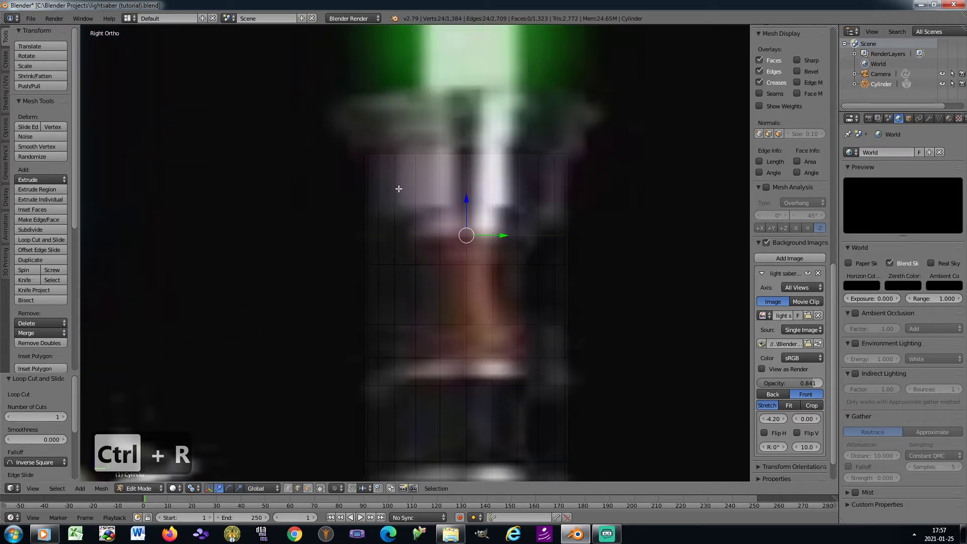
key(ctrl+r)
click(384, 200)
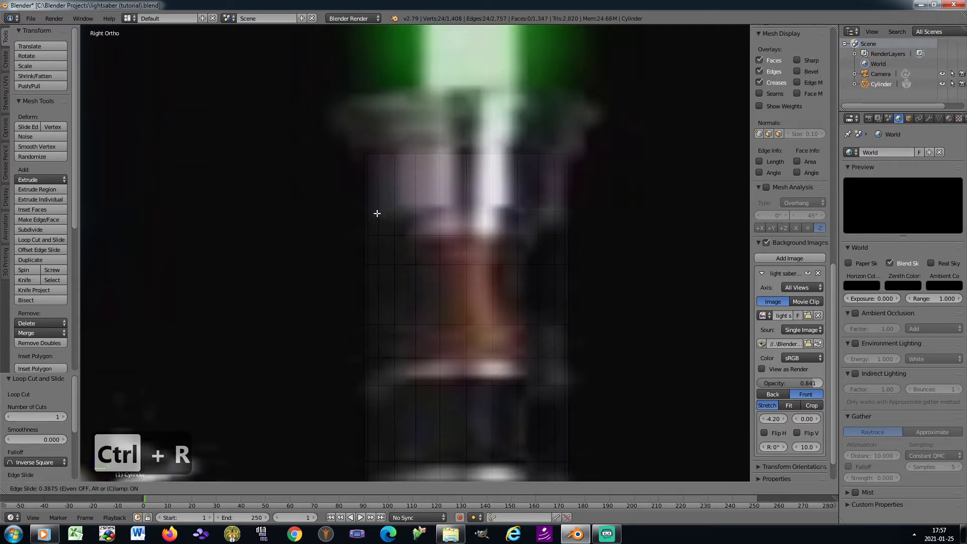
click(378, 214)
scroll(415, 227, down, 1)
ctrl+scroll(415, 227, down, 4)
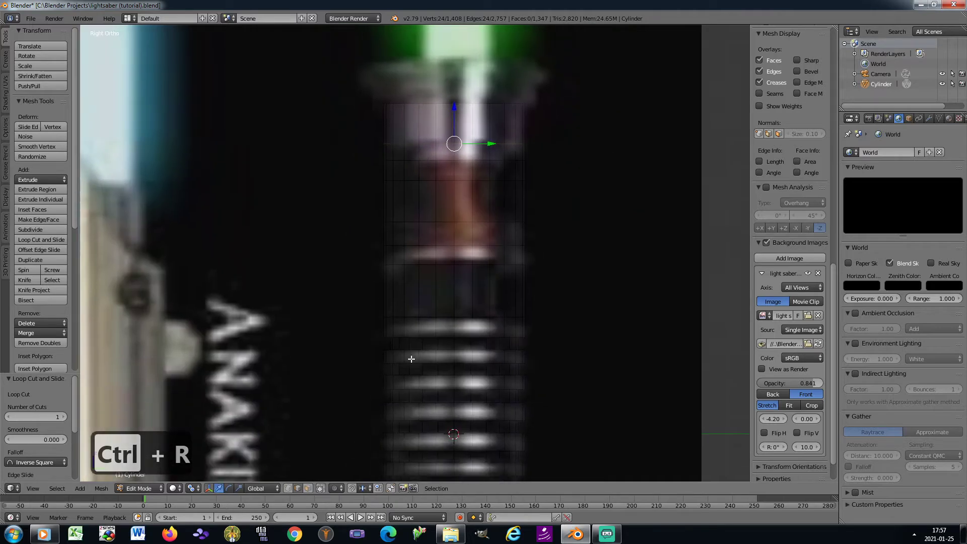
Step: Extrude the wide black band above the ribs inward, scaling its face ring to about 0.854 with the Z axis locked
scroll(443, 330, up, 1)
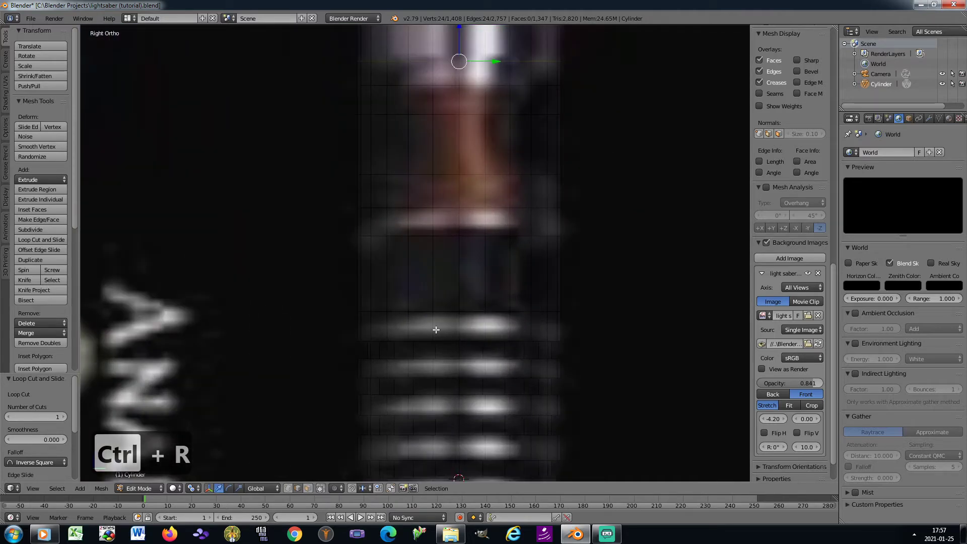
click(308, 489)
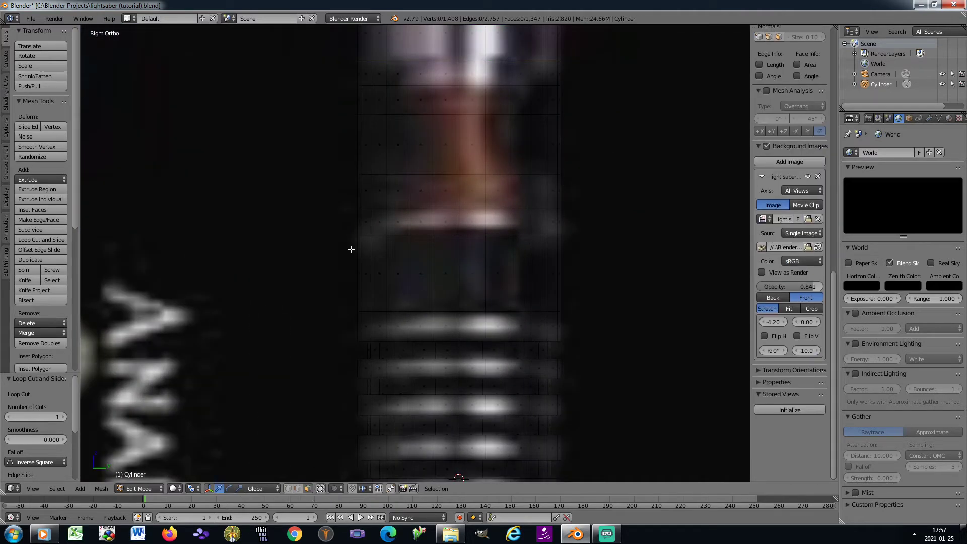
key(b)
drag(328, 257, 583, 289)
scroll(524, 252, down, 6)
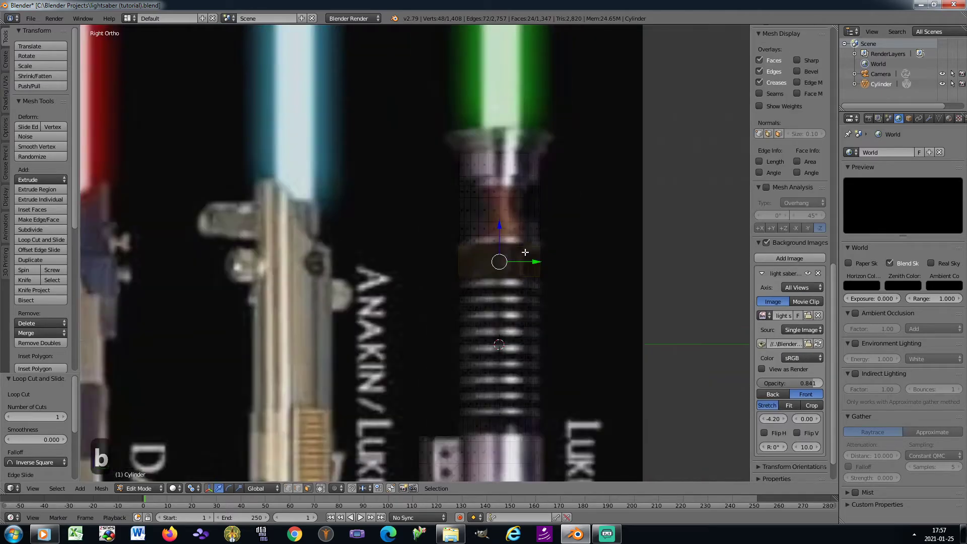
scroll(521, 254, down, 6)
scroll(537, 259, up, 10)
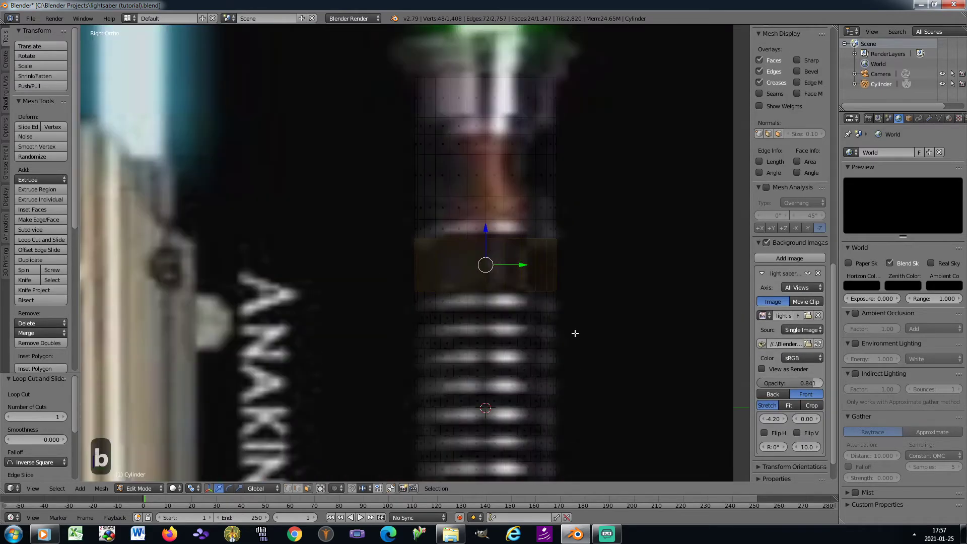
key(e)
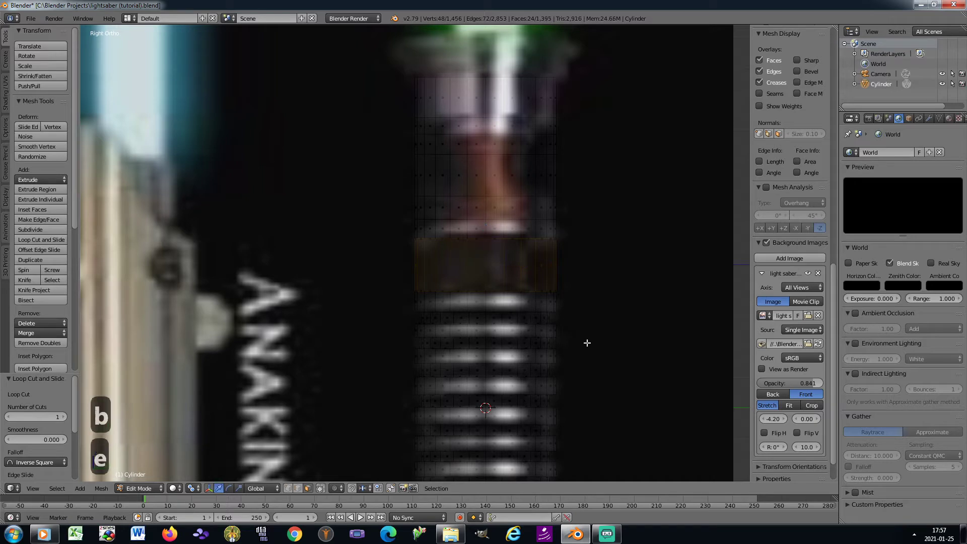
key(s)
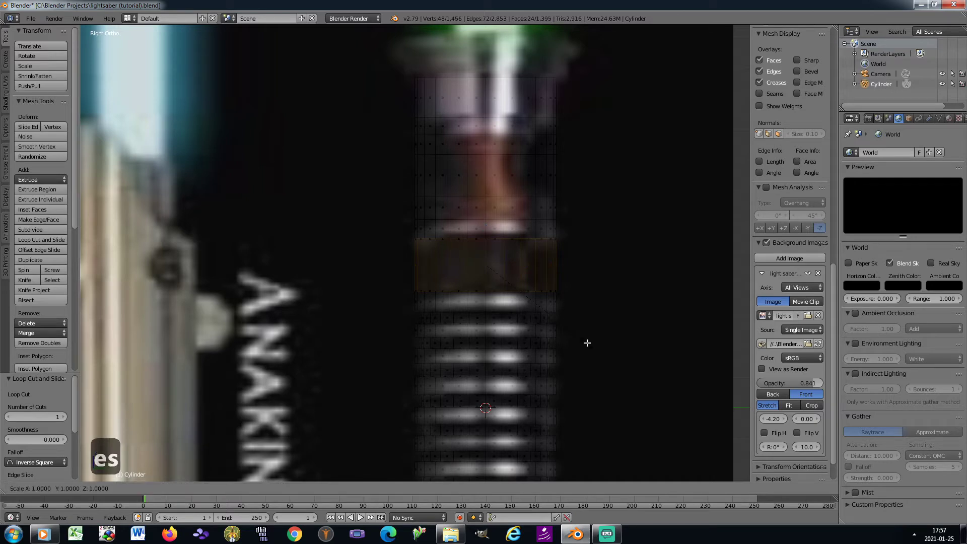
key(shift+z)
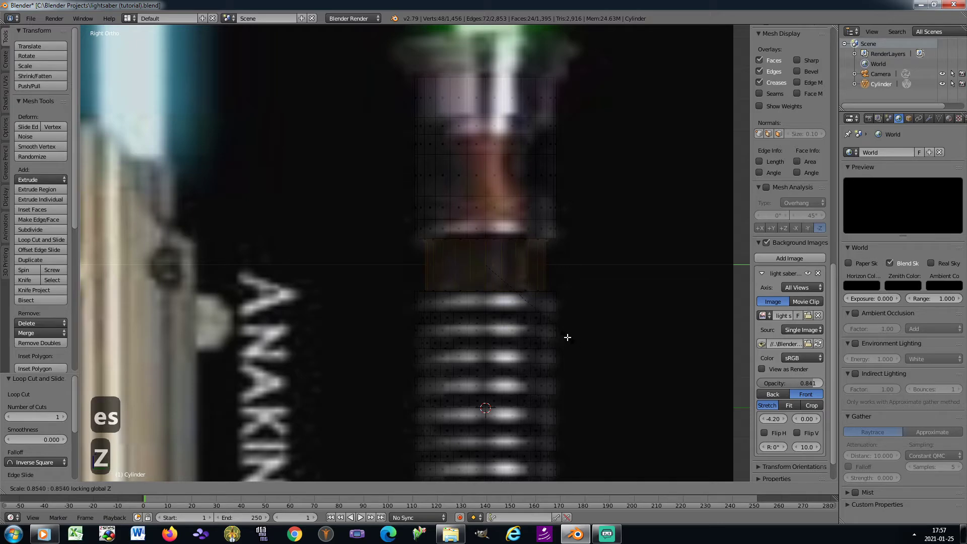
click(568, 337)
Step: Extrude the copper section's face rings inward, scaling them to about 0.813 with the Z axis locked
shift+middle_drag(456, 232, 448, 308)
scroll(445, 282, up, 1)
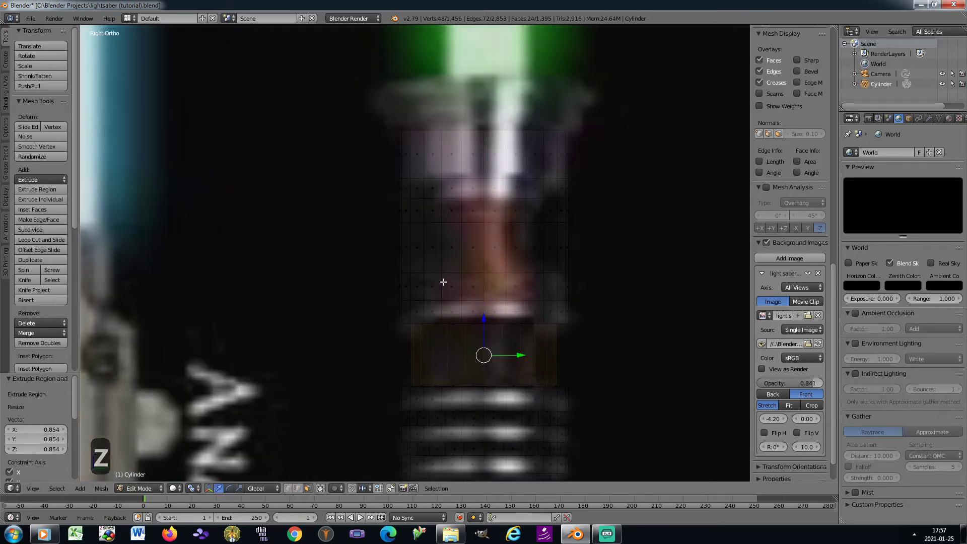
key(a)
key(b)
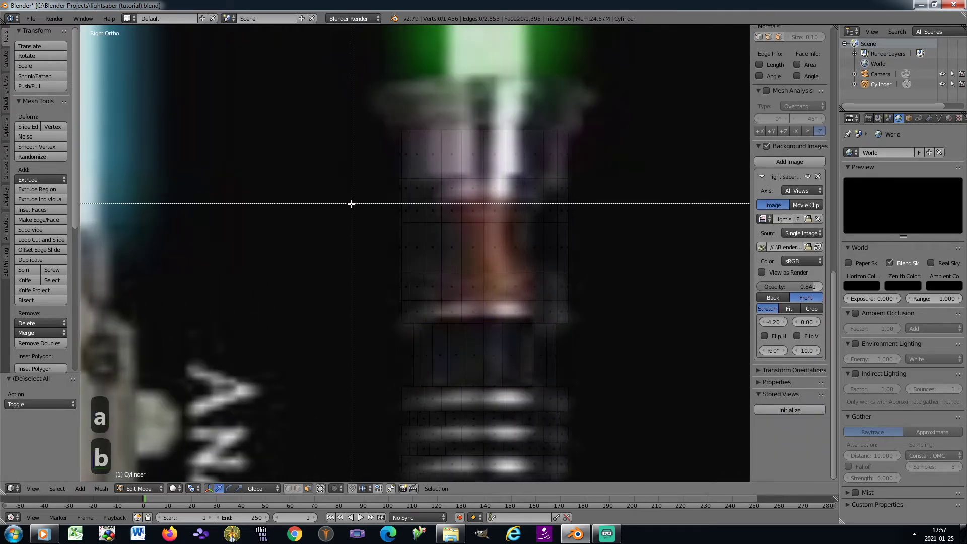
drag(351, 204, 598, 296)
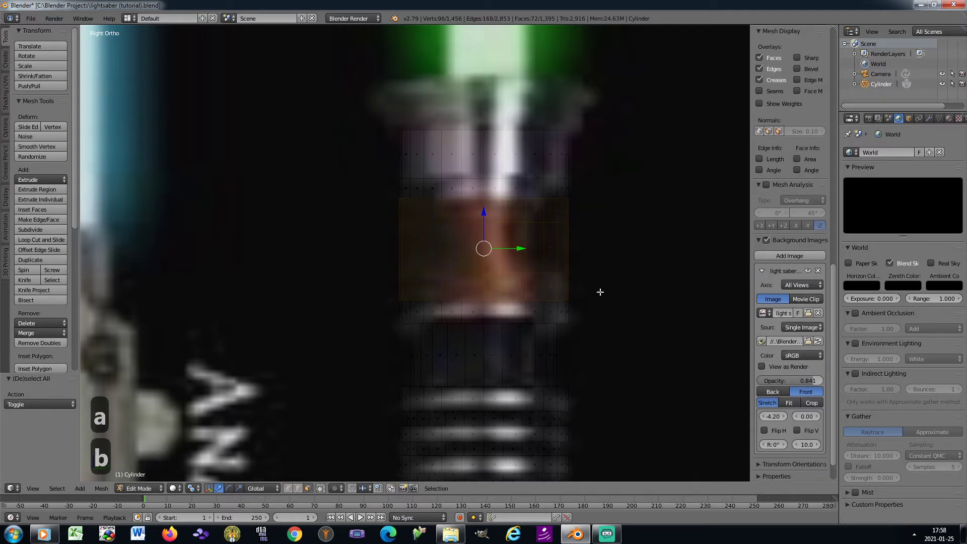
key(e)
key(s)
key(shift+z)
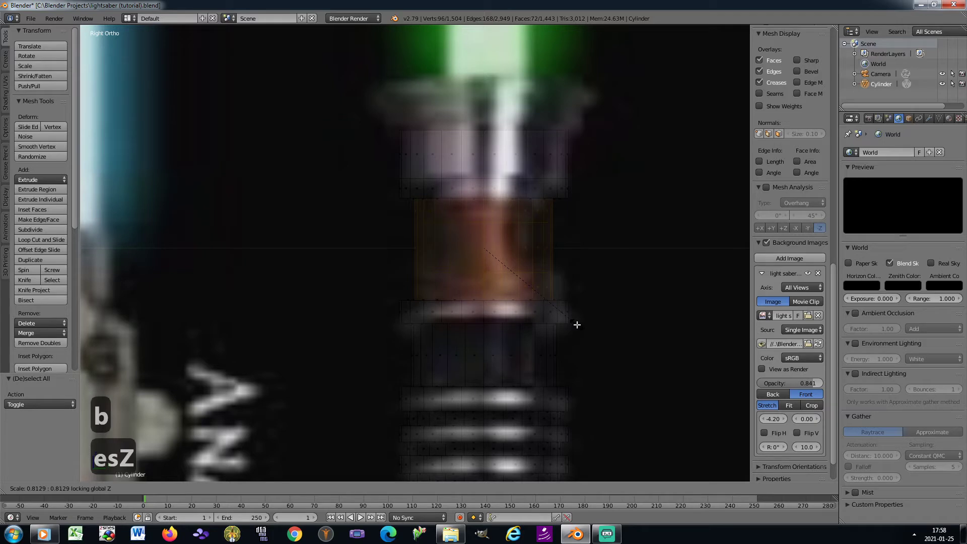
click(576, 325)
Step: Extrude the middle face ring of the copper section inward, scaling it to about 0.693 with the Z axis locked
key(a)
key(b)
drag(389, 238, 527, 248)
scroll(527, 248, up, 1)
key(e)
key(s)
key(shift+z)
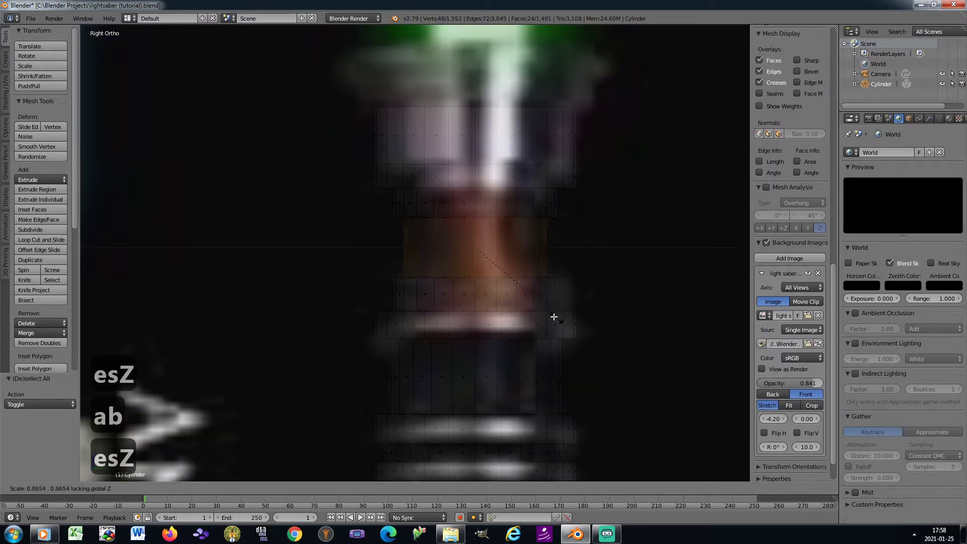
click(535, 307)
Step: Lower the hilt's topmost edge ring by about 0.025 along the Z axis
shift+middle_drag(429, 173, 406, 326)
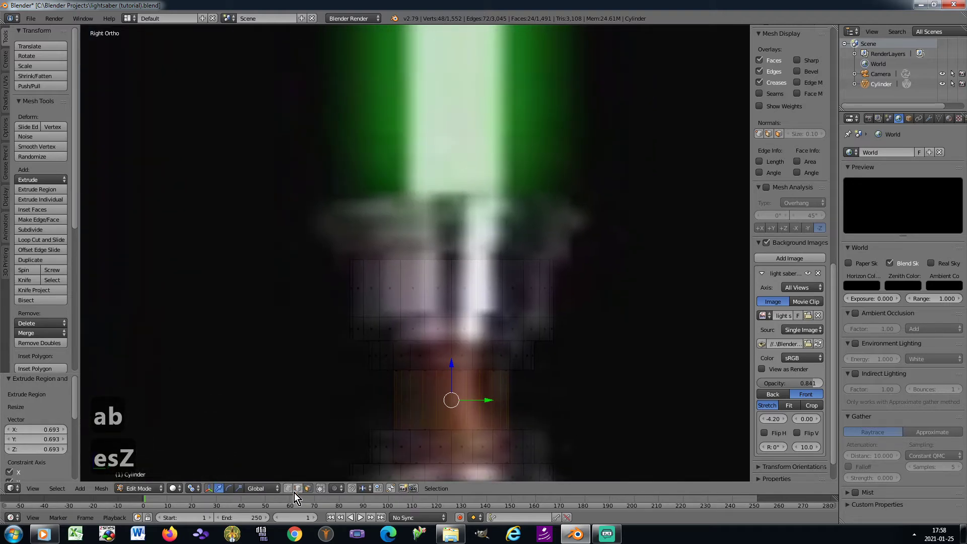
key(a)
key(b)
drag(319, 253, 568, 277)
key(g)
key(z)
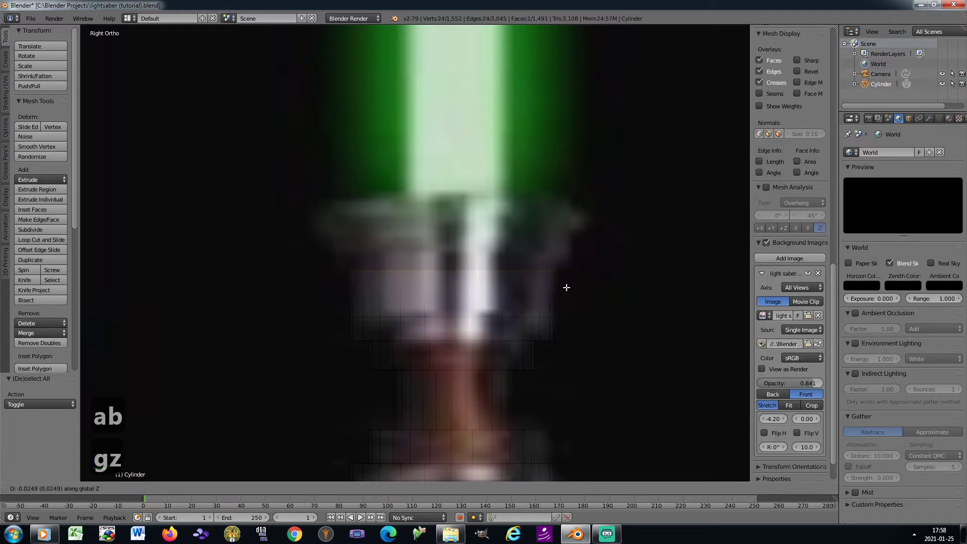
click(558, 291)
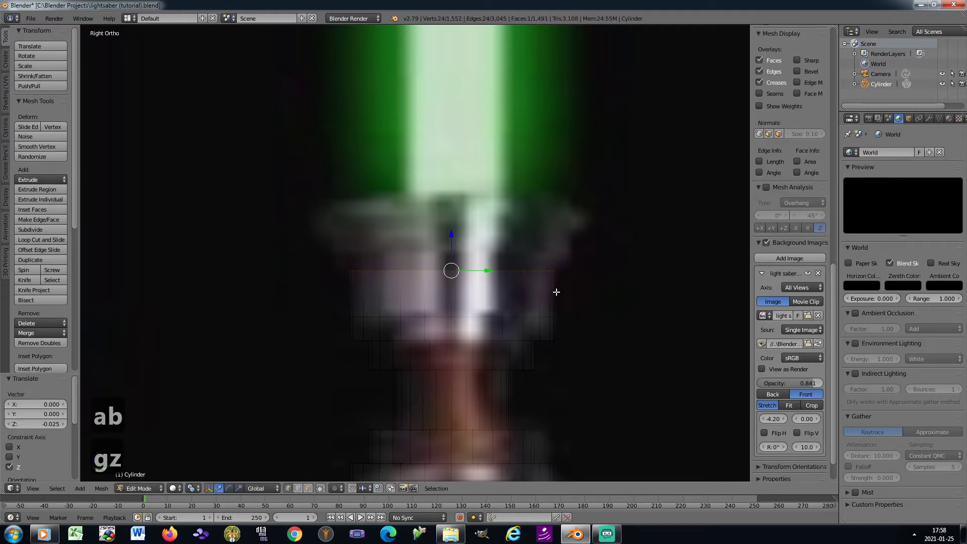
Step: Extrude the hilt's top face up to the base of the green blade and run Make Edge/Face on it
key(e)
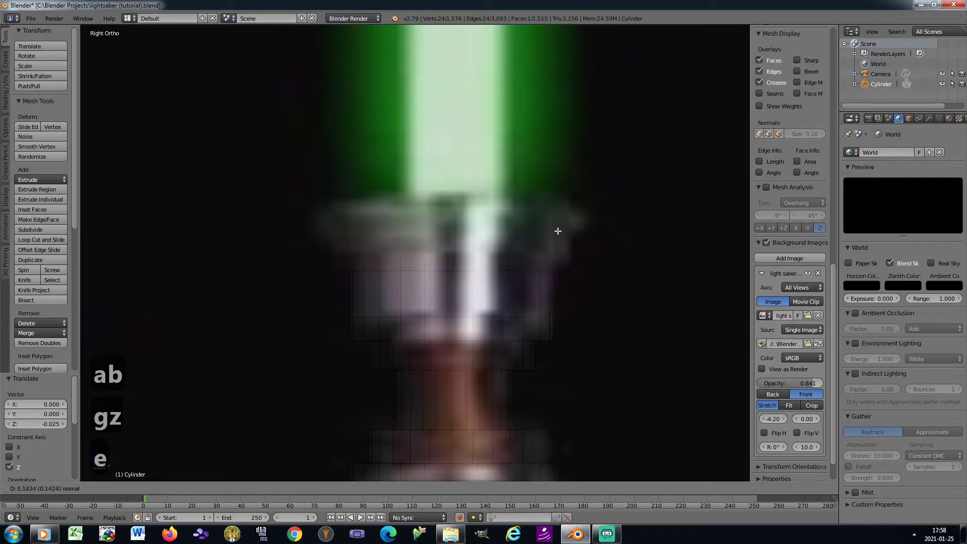
click(558, 222)
key(f)
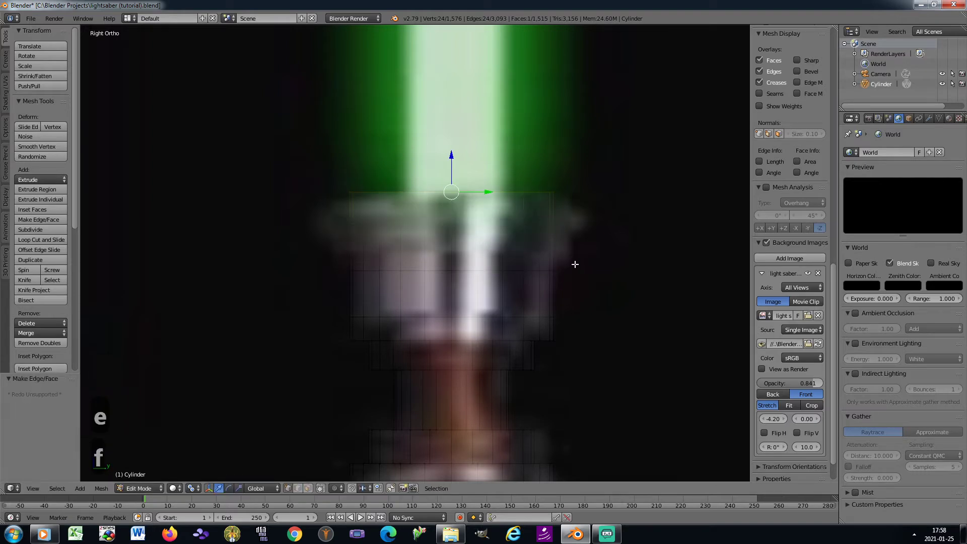
Step: Add two loop cuts around the new top section, one near its middle and one close to its upper edge
key(ctrl+r)
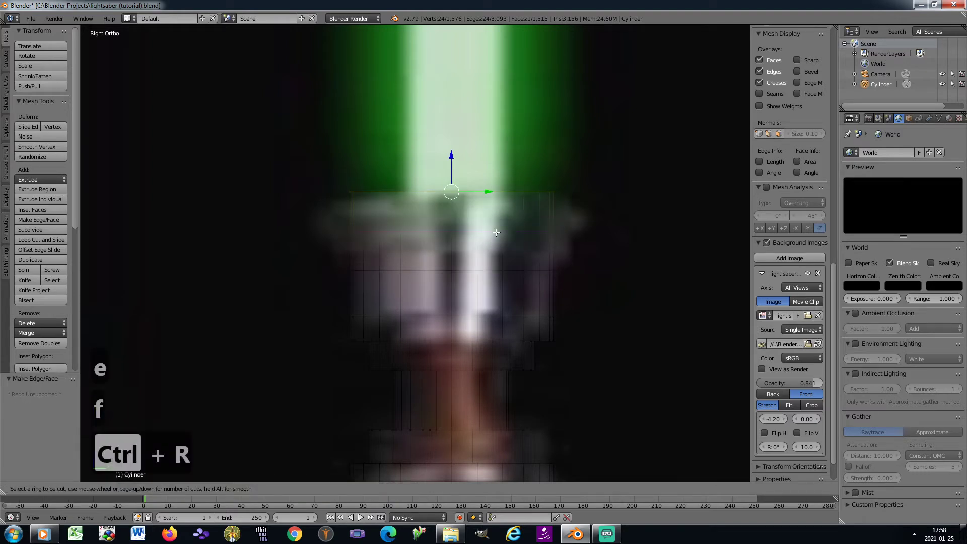
click(497, 232)
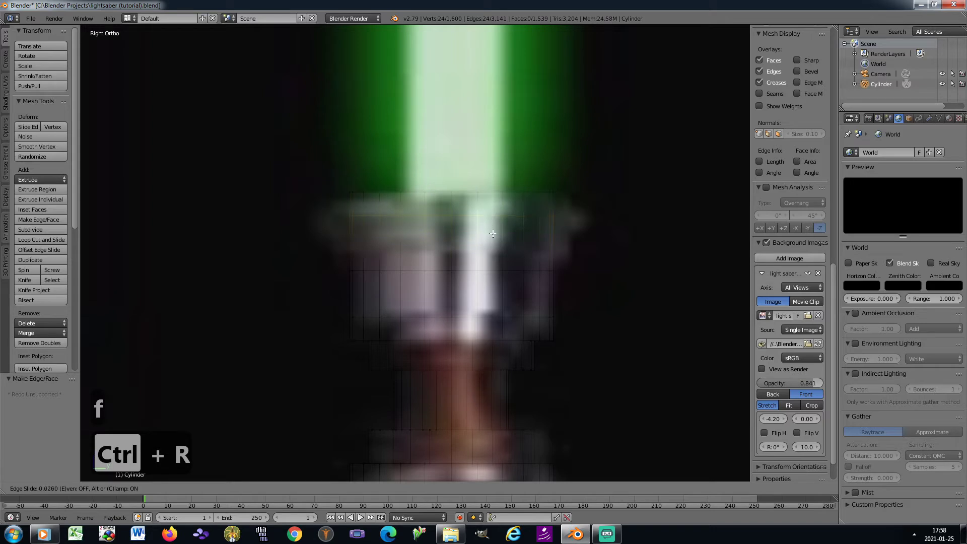
click(494, 234)
key(ctrl+r)
click(485, 213)
click(484, 209)
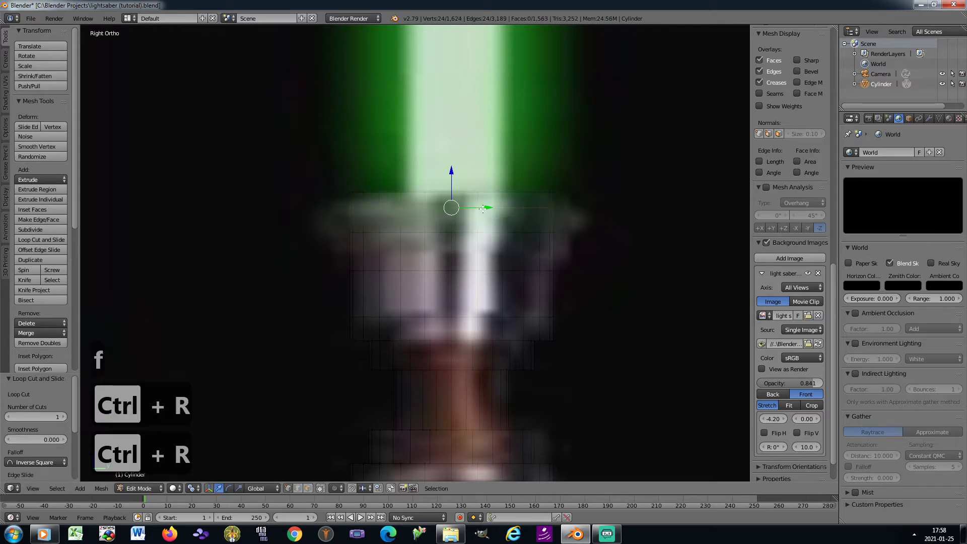
Step: Select only the lowest face ring of the new top section
key(a)
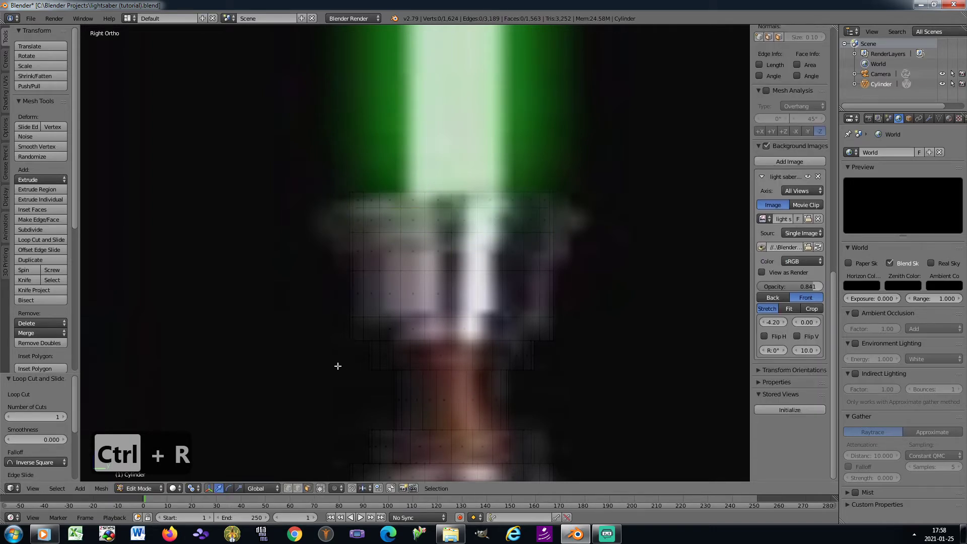
key(b)
drag(313, 247, 587, 264)
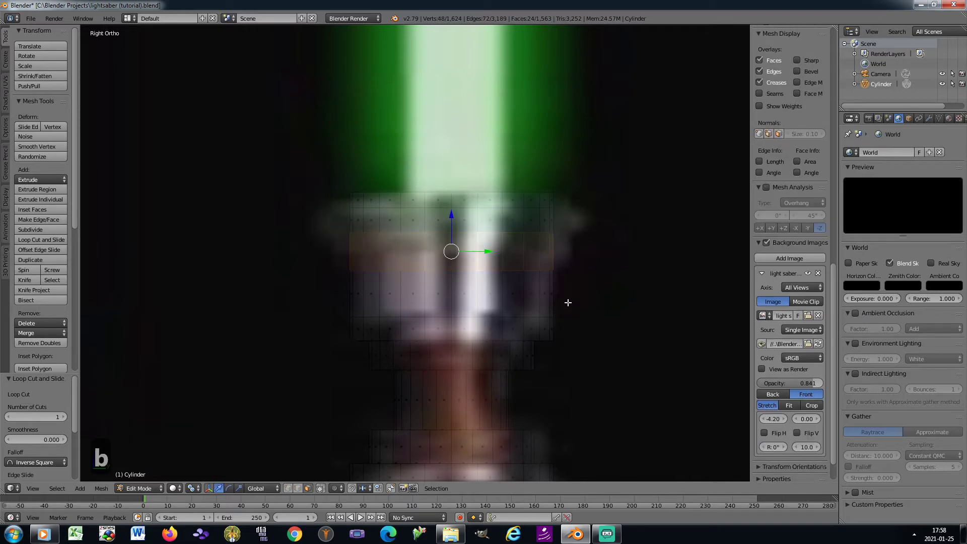
key(e)
key(s)
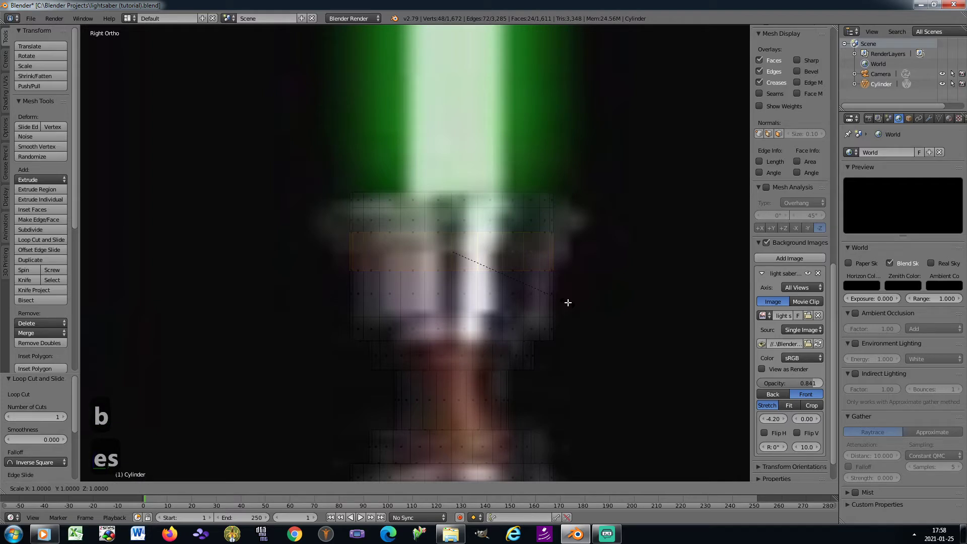
key(shift+z)
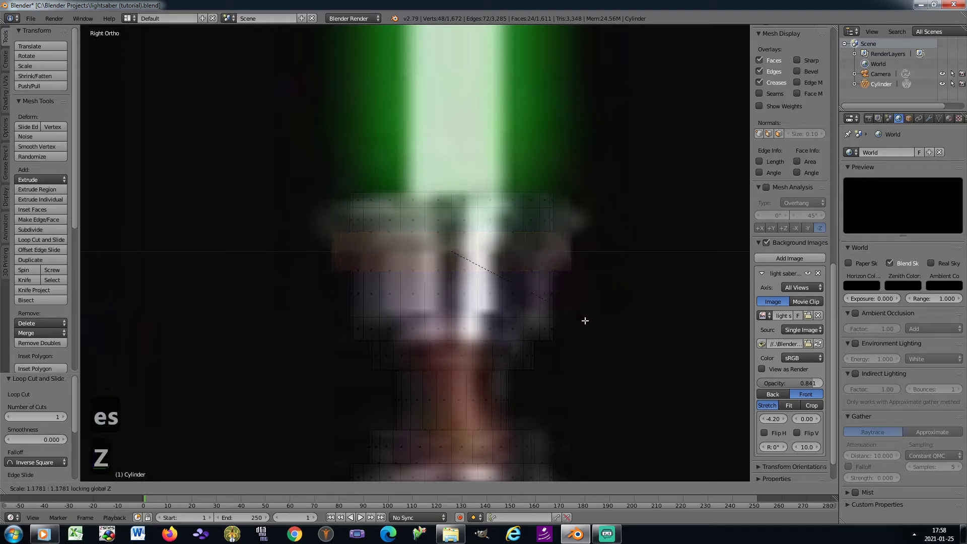
right_click(585, 321)
key(ctrl+z)
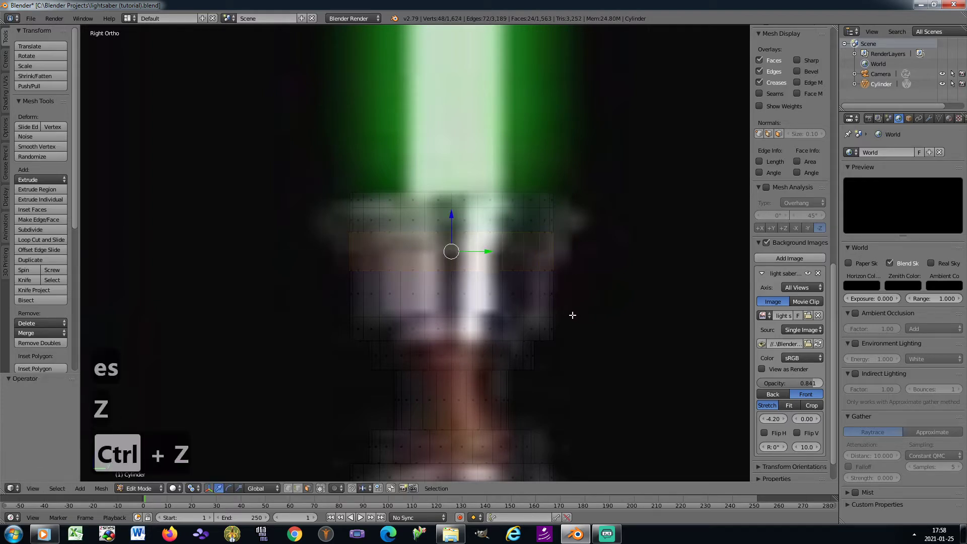
Step: Add the ring above to the selection and extrude both face rings outward to the flared emitter's width, with the Z axis locked
key(b)
drag(324, 213, 600, 254)
key(e)
key(s)
key(shift+z)
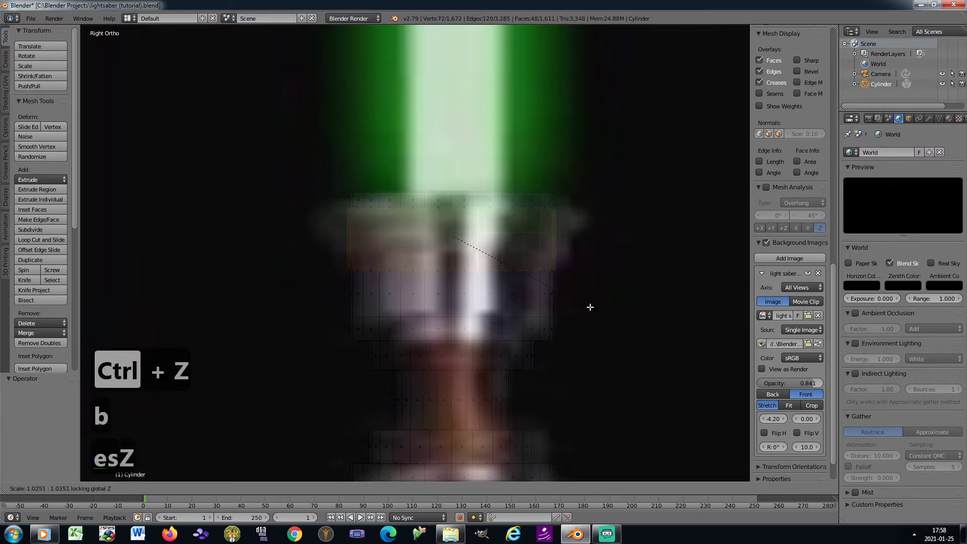
click(612, 313)
Step: Extrude the upper of the two flared rings outward, scaling it to about 1.121 with the Z axis locked, and leave Edit Mode
key(a)
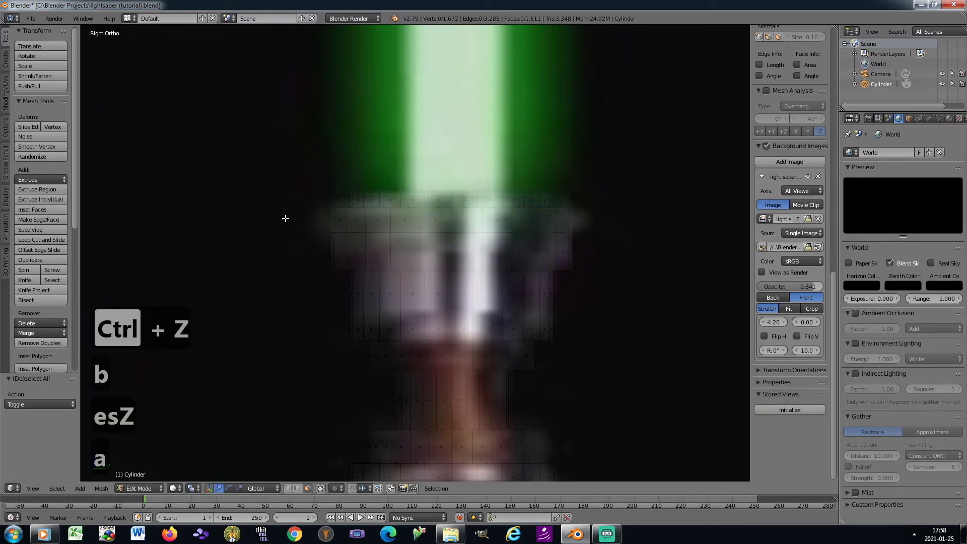
key(b)
drag(280, 212, 610, 227)
key(e)
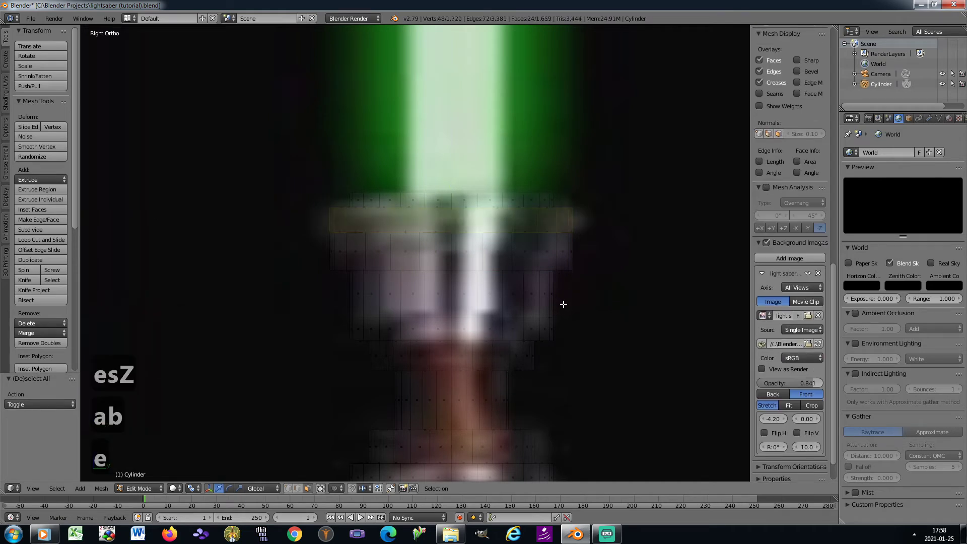
key(s)
key(shift+z)
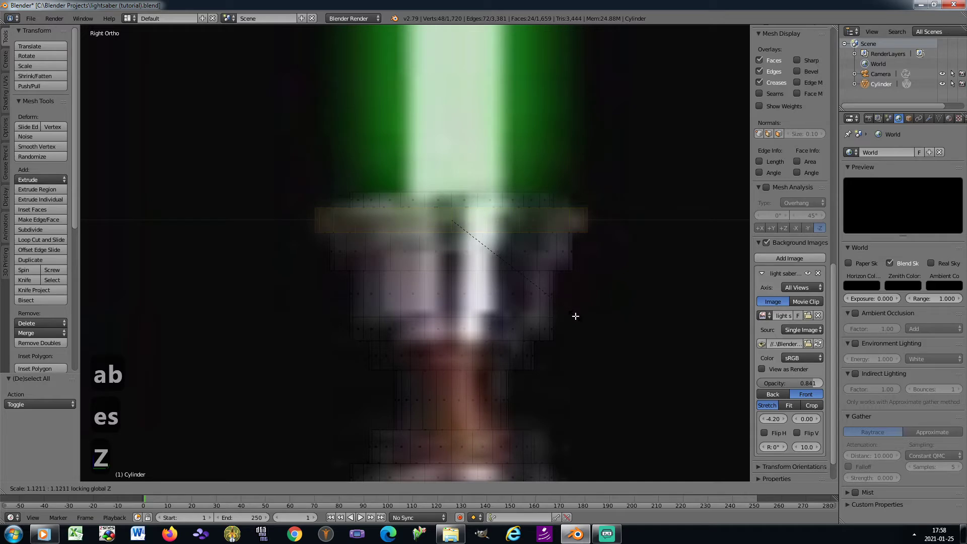
click(576, 316)
key(Tab)
Step: Apply the rotation and scale of the whole hilt object
scroll(468, 253, down, 5)
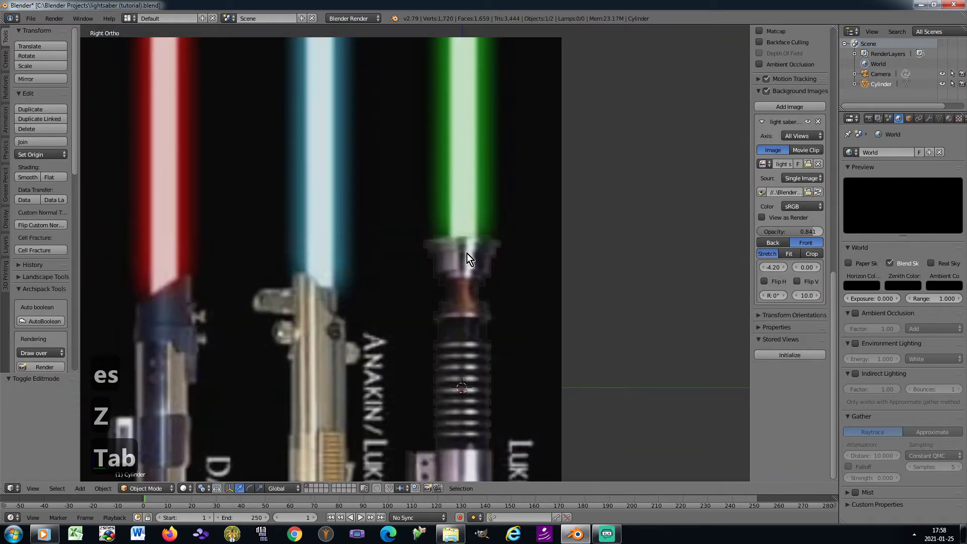
scroll(467, 253, down, 5)
key(KP_8)
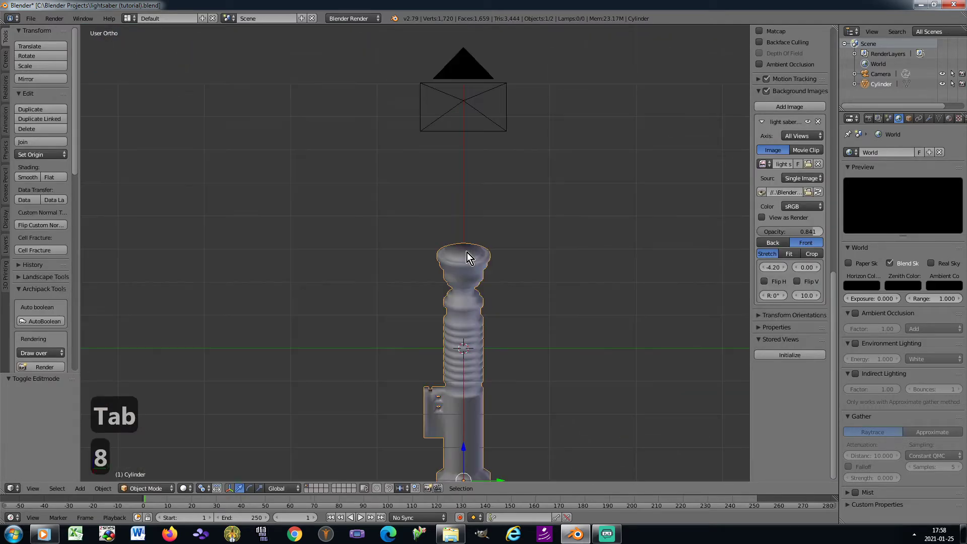
key(KP_2)
key(KP_2)
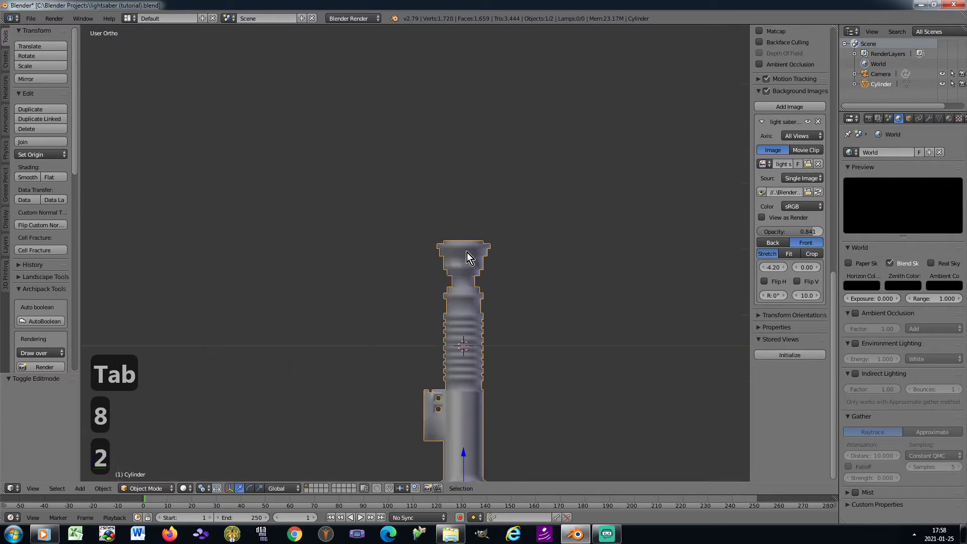
scroll(460, 249, down, 2)
scroll(470, 394, up, 3)
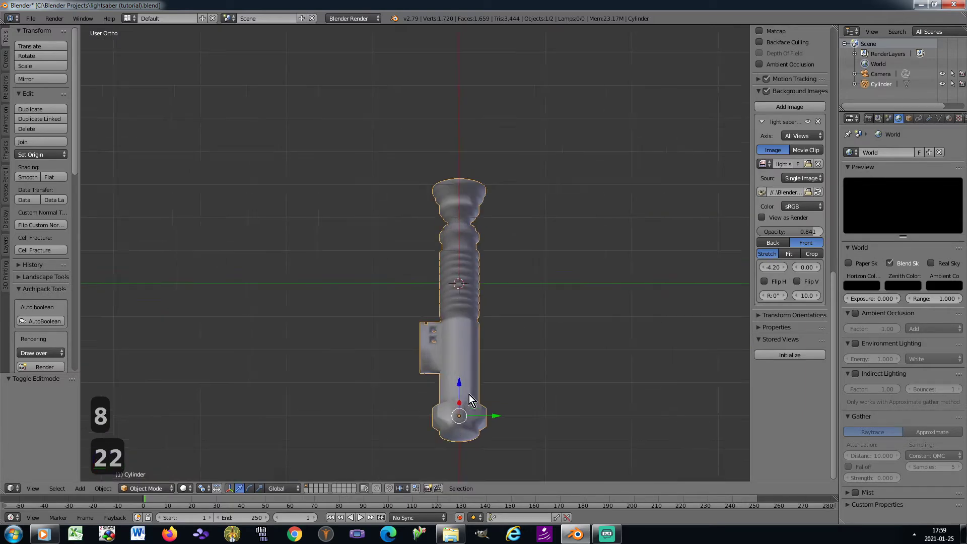
key(ctrl+a)
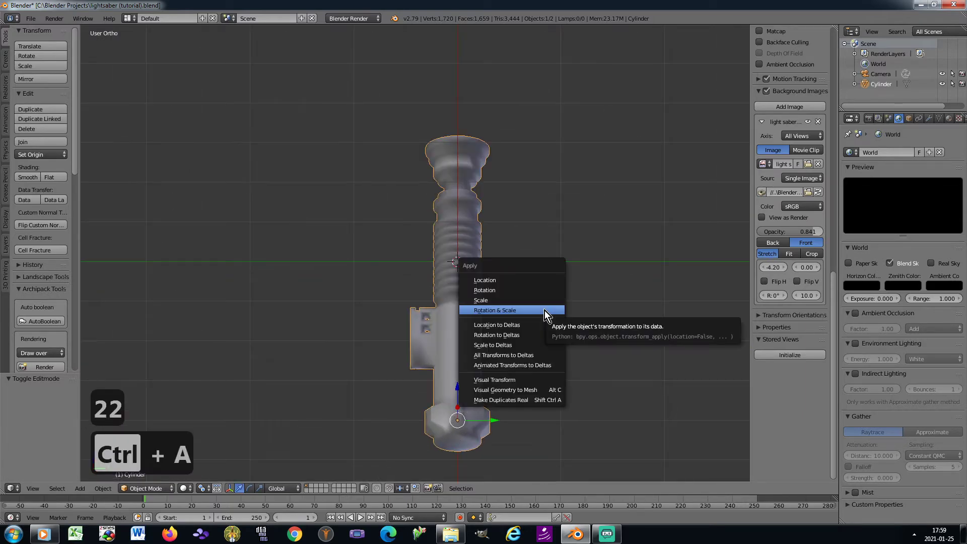
click(545, 311)
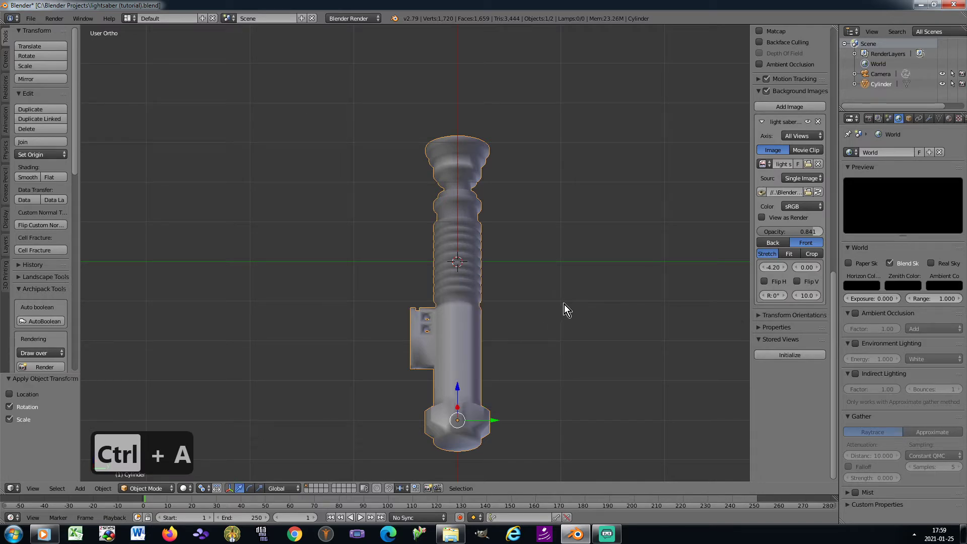
Step: Add a Bevel modifier to the hilt with the Angle limit method and 2 segments
click(929, 118)
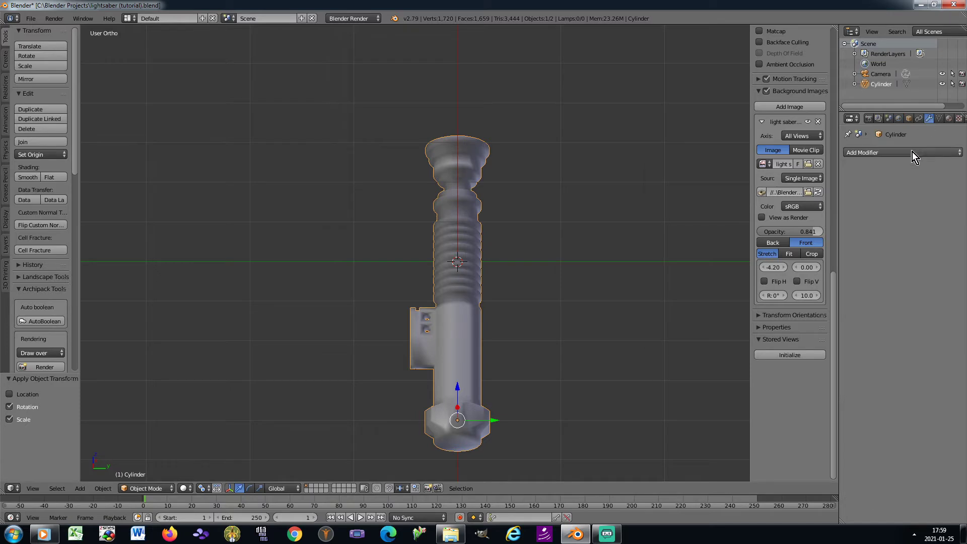
click(912, 152)
click(760, 190)
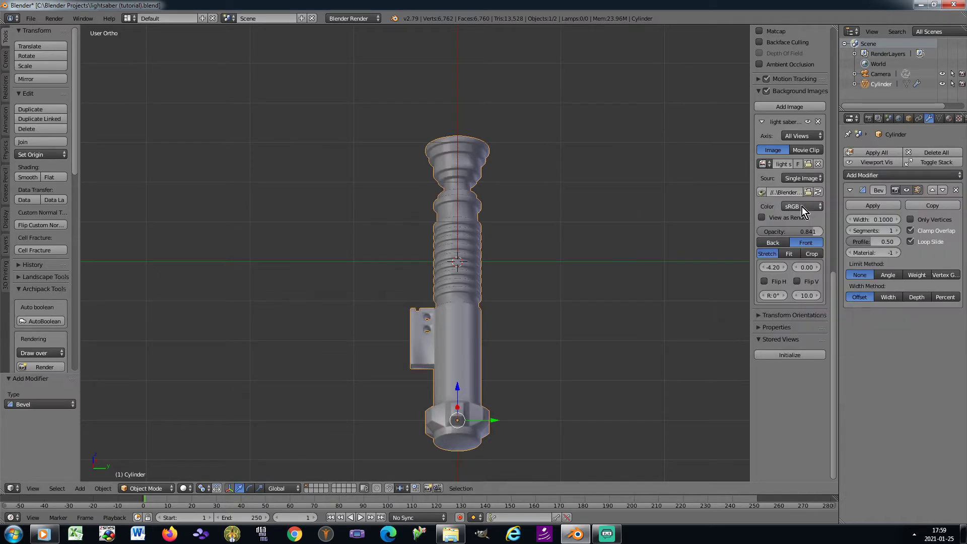
click(892, 275)
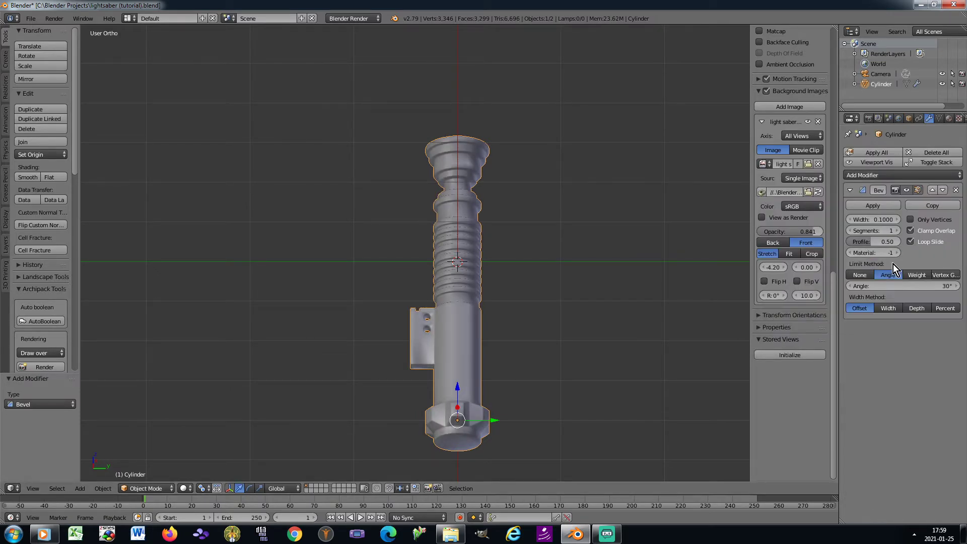
click(898, 231)
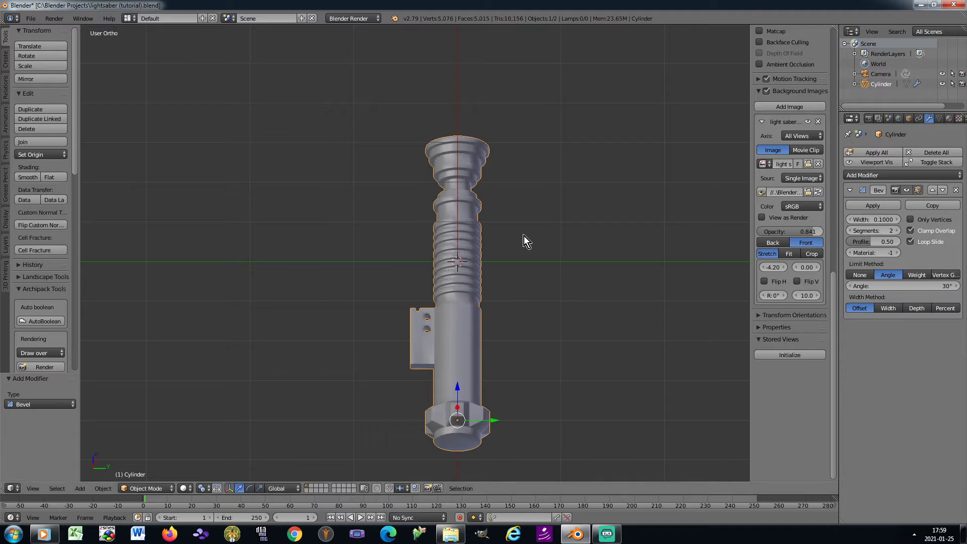
Step: Apply the bevelled hilt's rotation and scale again and view it from slightly above
key(ctrl+a)
click(550, 234)
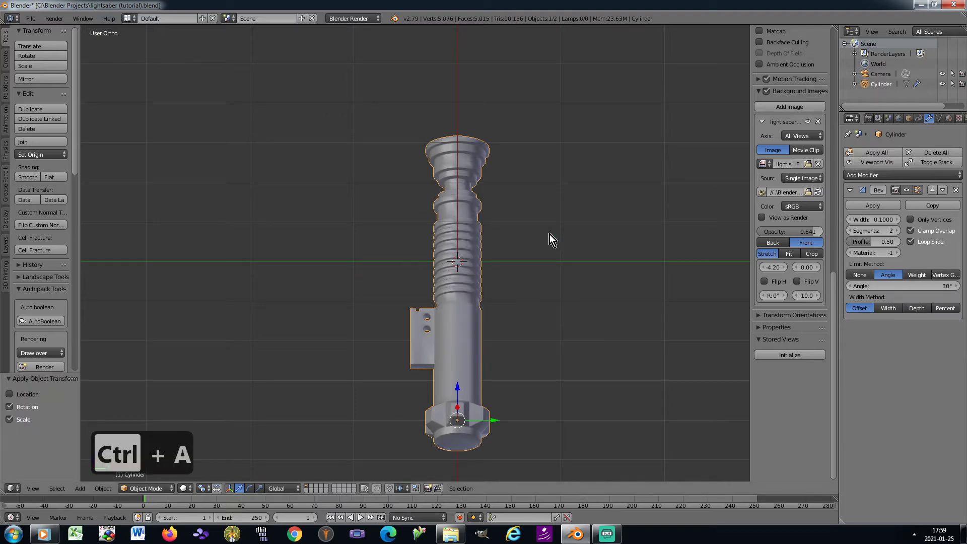
key(3)
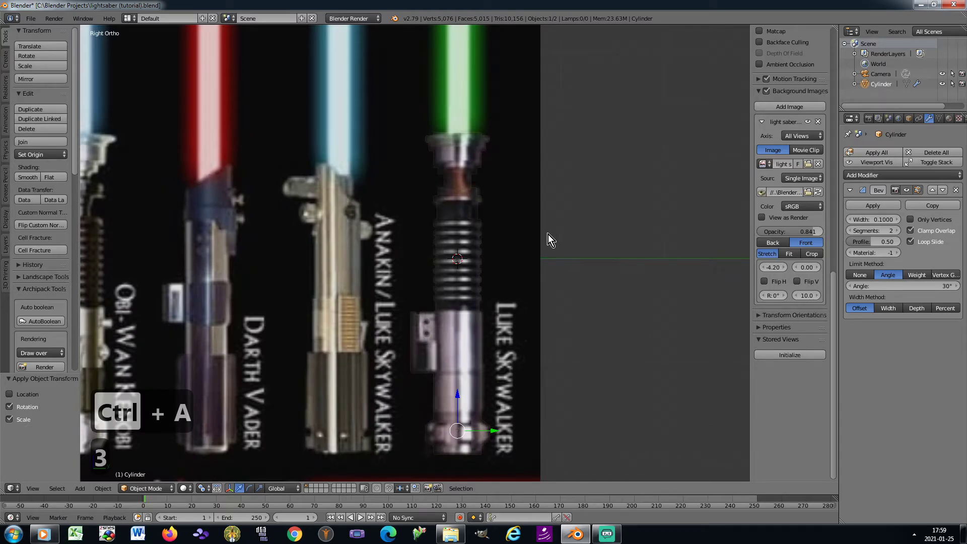
key(KP_8)
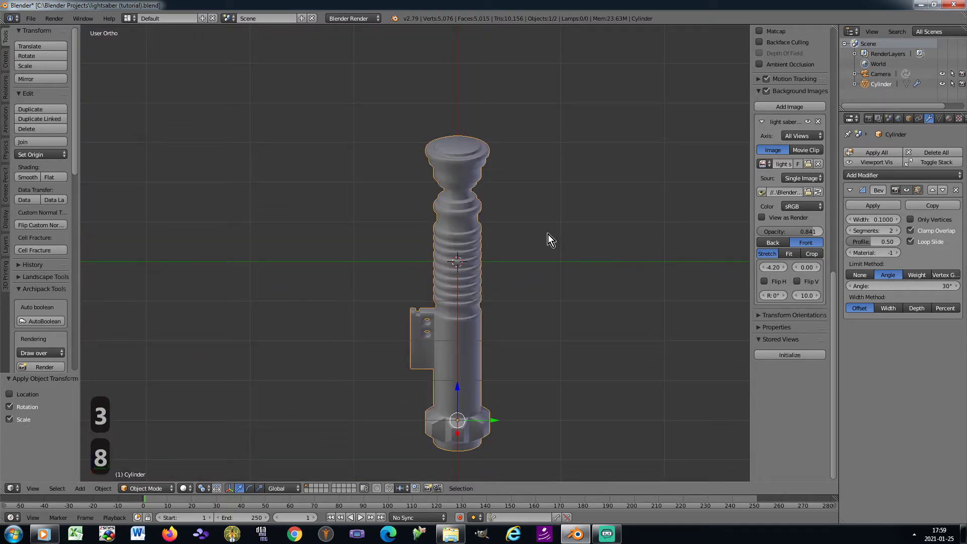
Step: Return to the level side view of the hilt and add three material slots to it
key(KP_2)
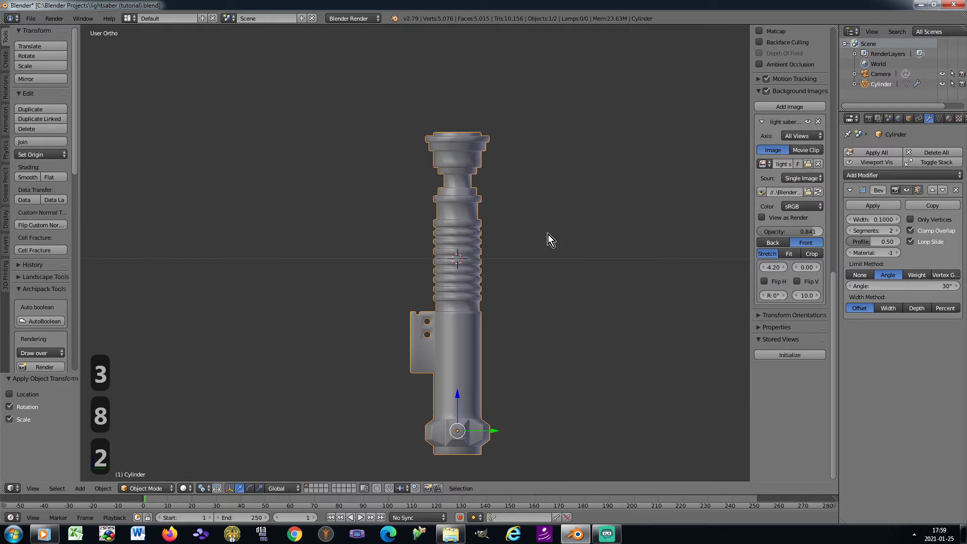
click(949, 118)
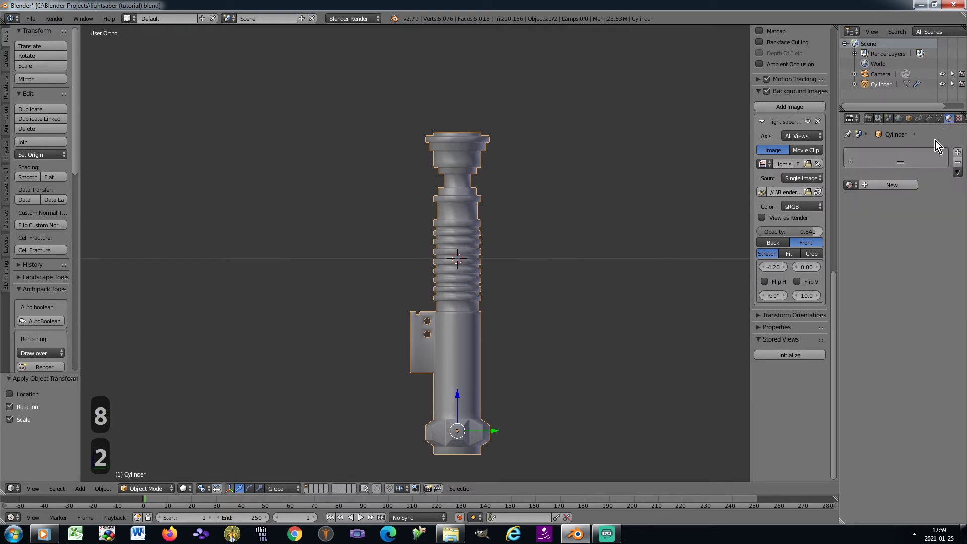
click(958, 153)
click(958, 152)
click(958, 152)
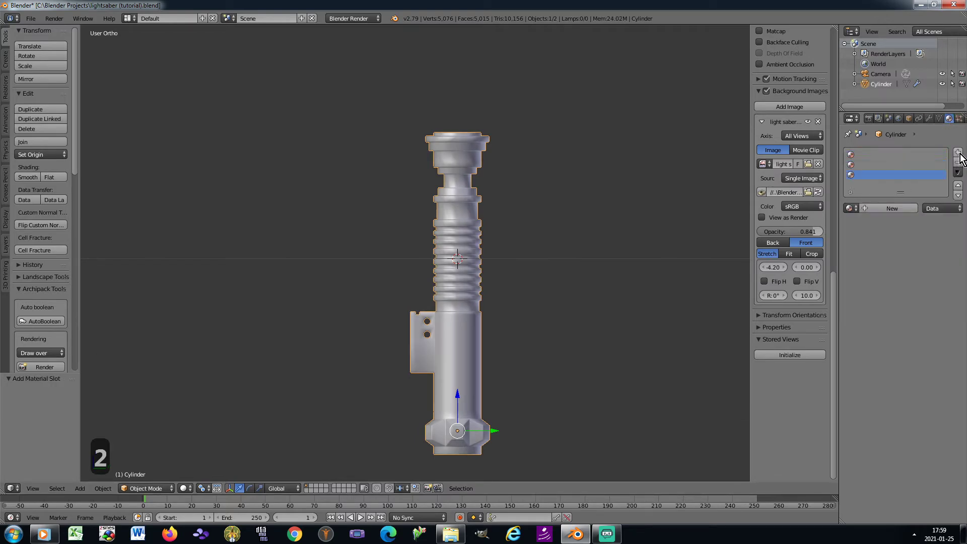
Step: Create a new material in the first slot with specular intensity 1.000 and hardness 25
click(862, 155)
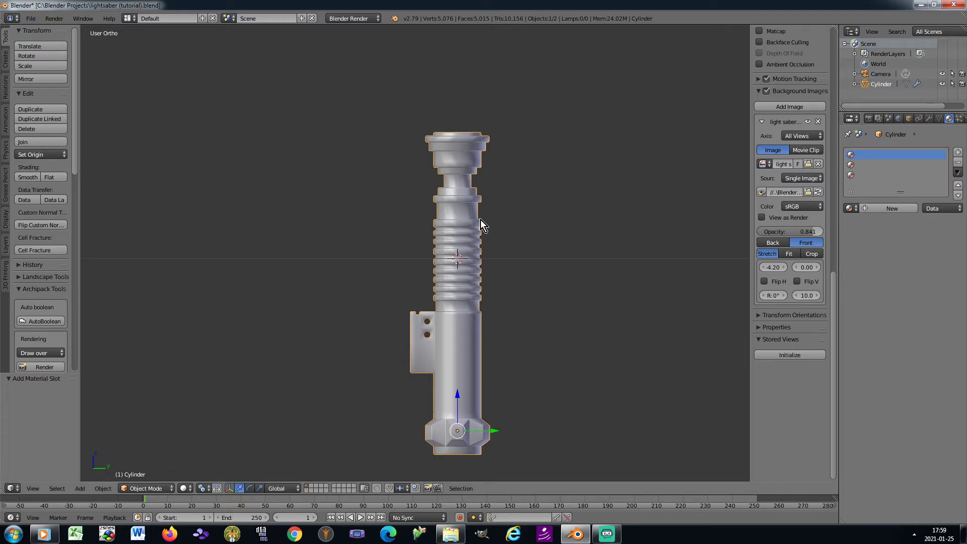
click(864, 208)
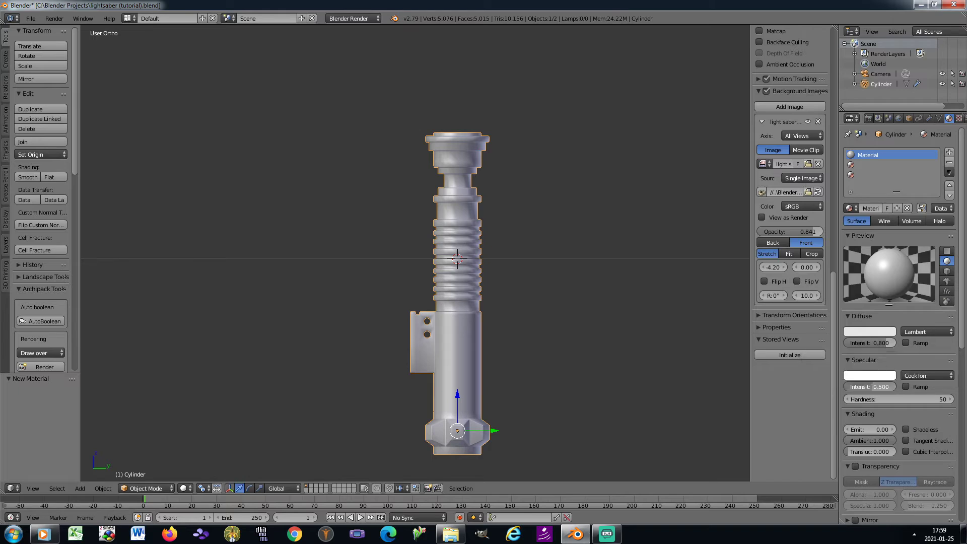
drag(870, 384, 897, 388)
click(897, 401)
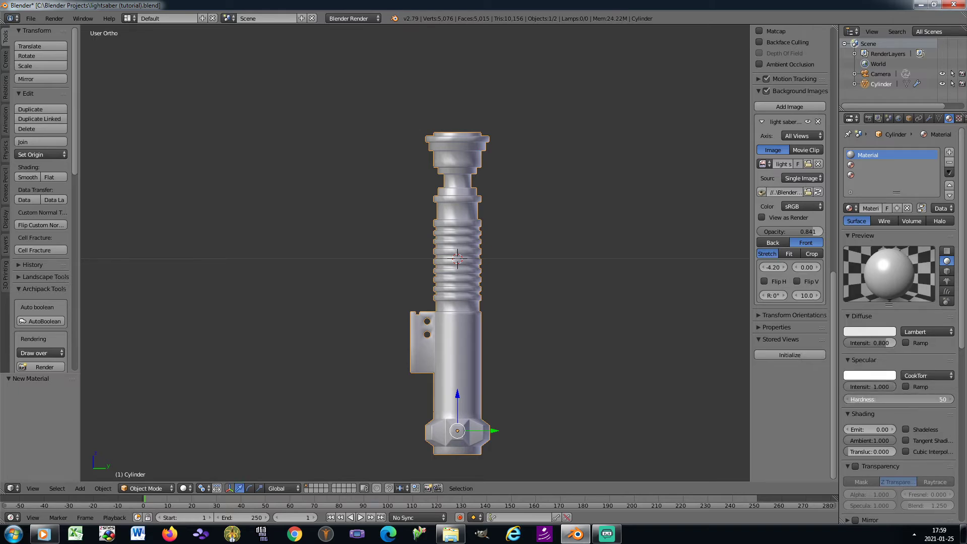
text(25)
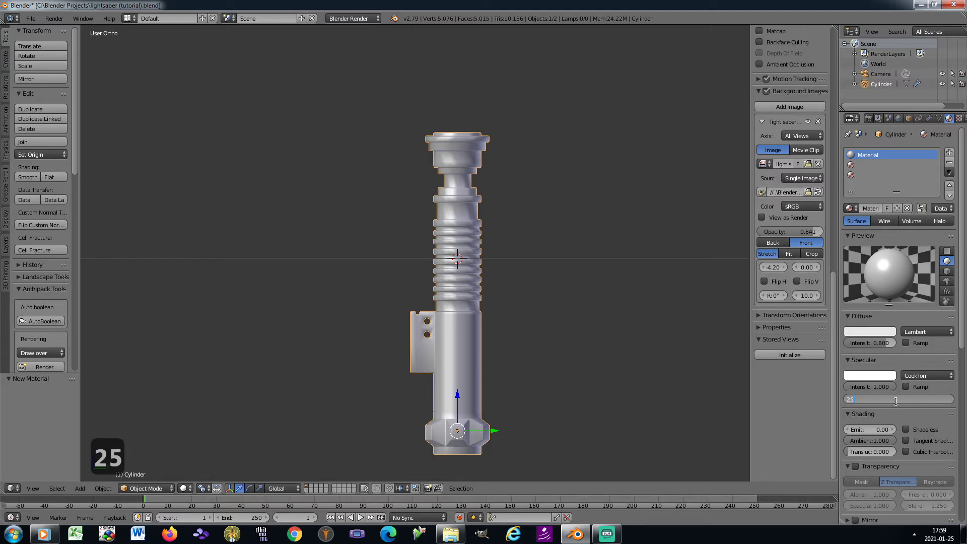
key(Return)
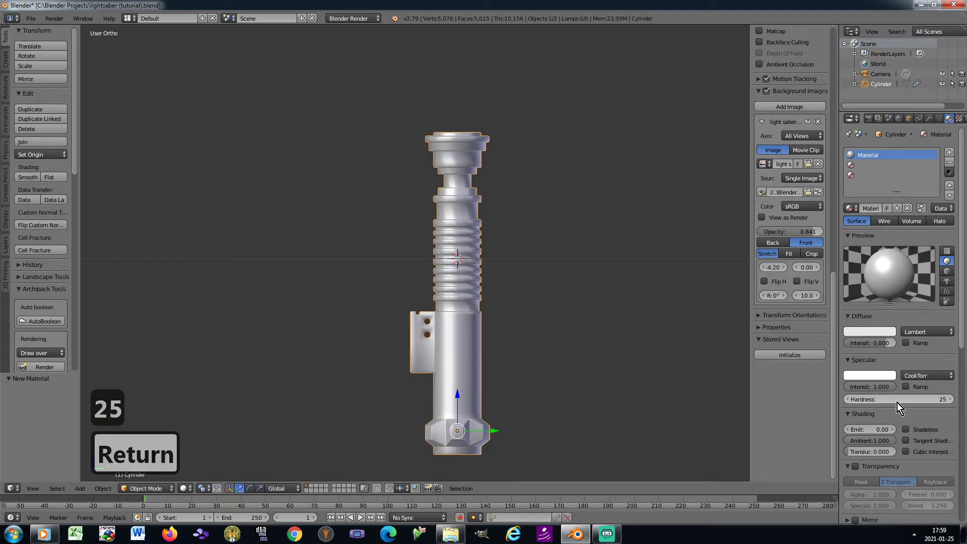
Step: Add two image textures to the material and load métal 960x640.jpg from the Blender textures folder into the first one
click(959, 119)
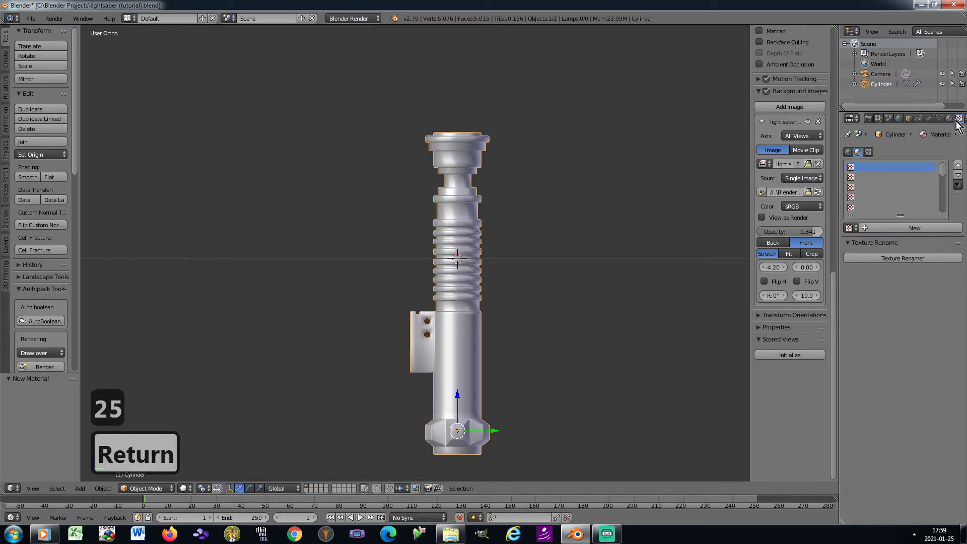
click(867, 230)
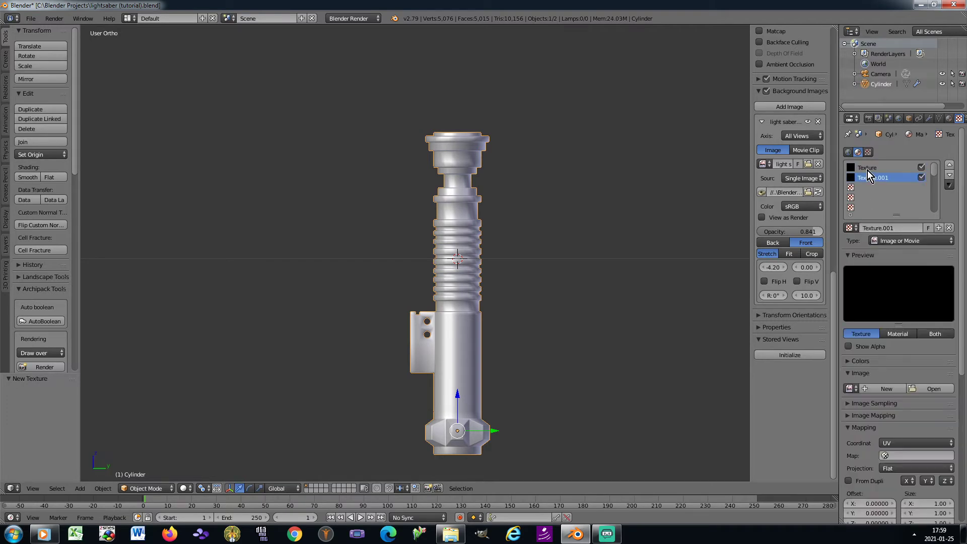
click(868, 170)
click(925, 388)
click(36, 273)
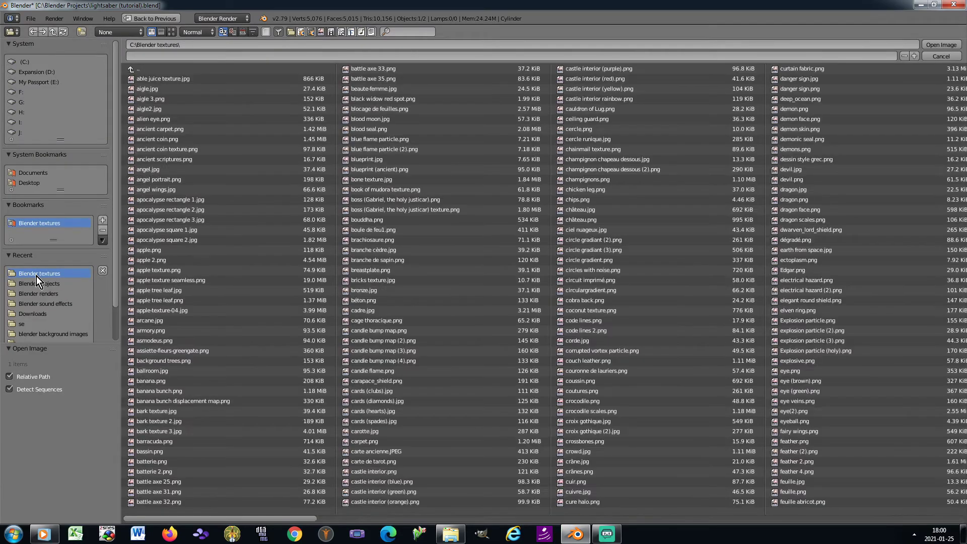
click(172, 32)
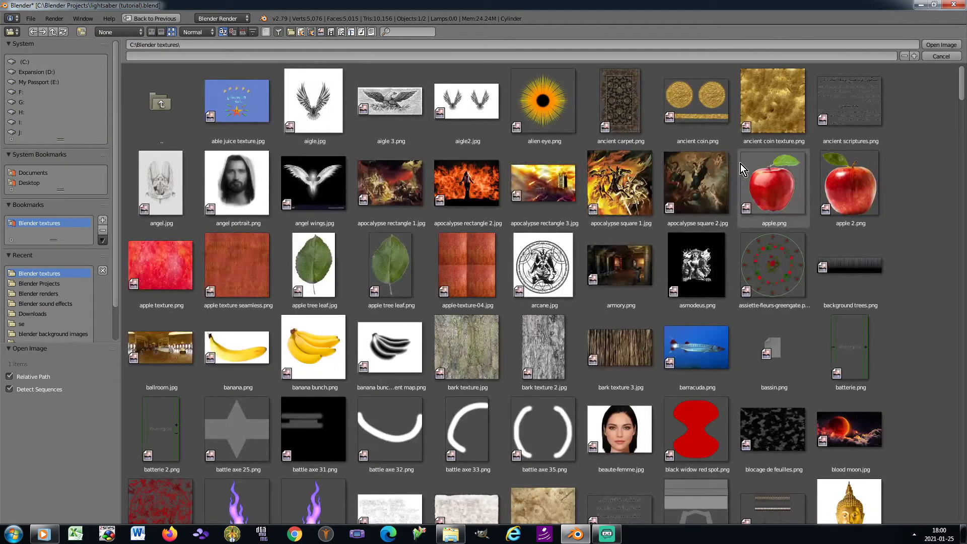
scroll(963, 88, down, 1)
drag(963, 89, 966, 255)
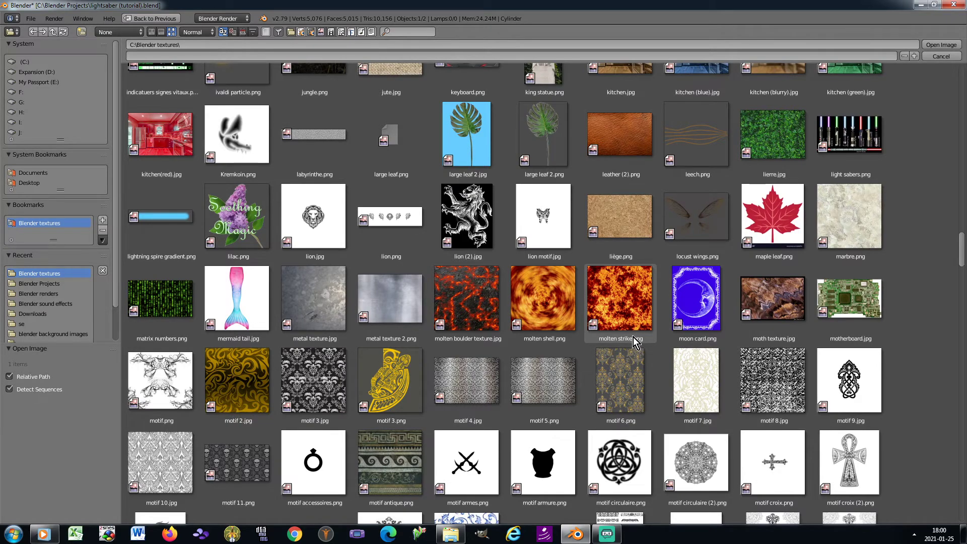
scroll(634, 337, down, 5)
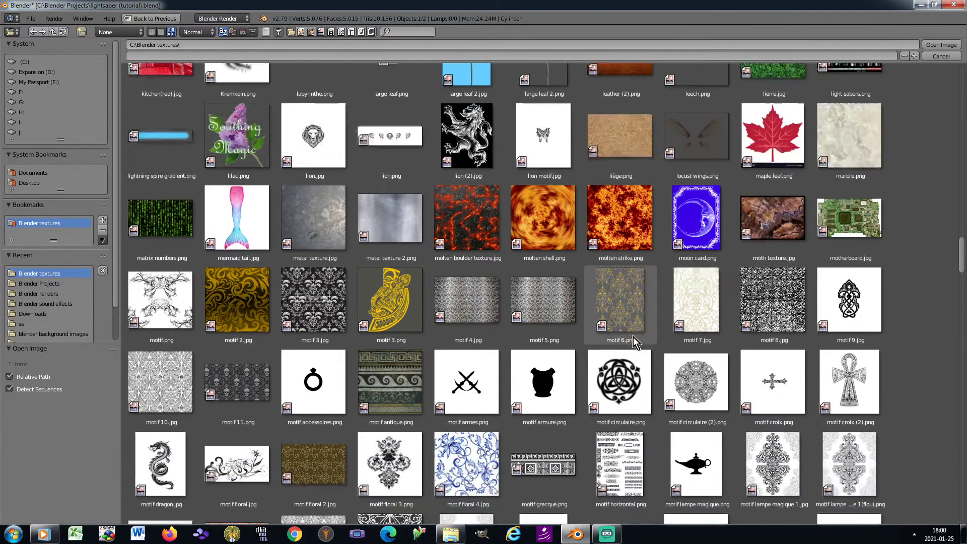
scroll(633, 337, down, 3)
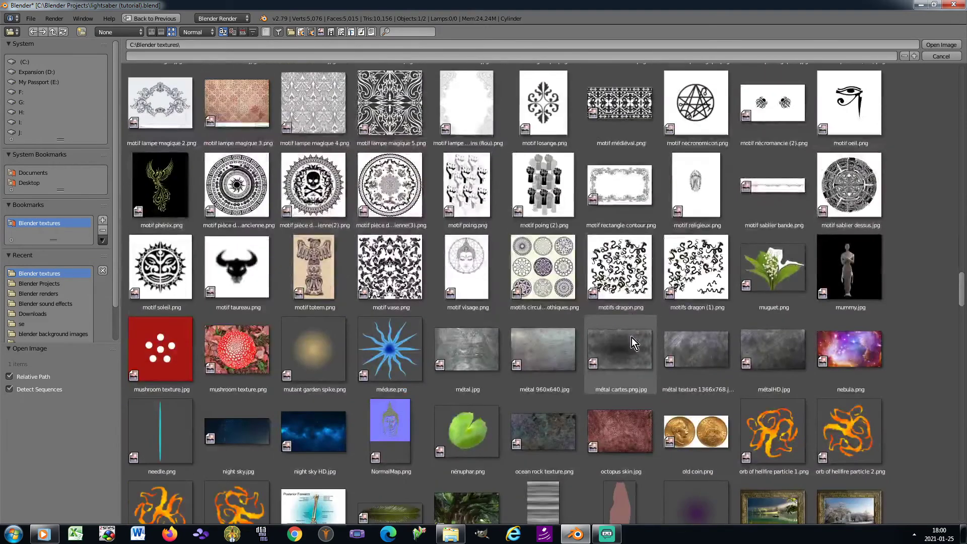
double_click(548, 353)
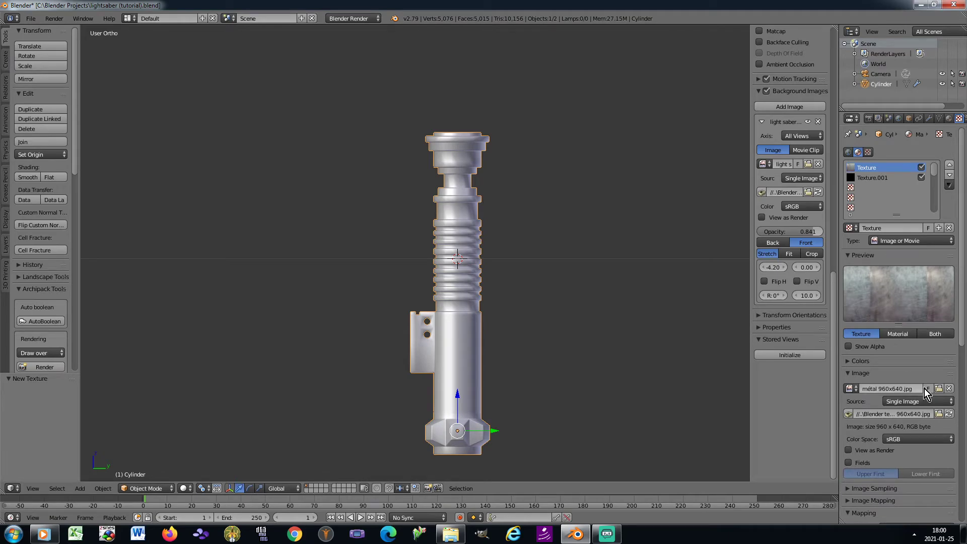
Step: Set the metal texture's contrast to 1.5 and its saturation to 0.6
click(847, 362)
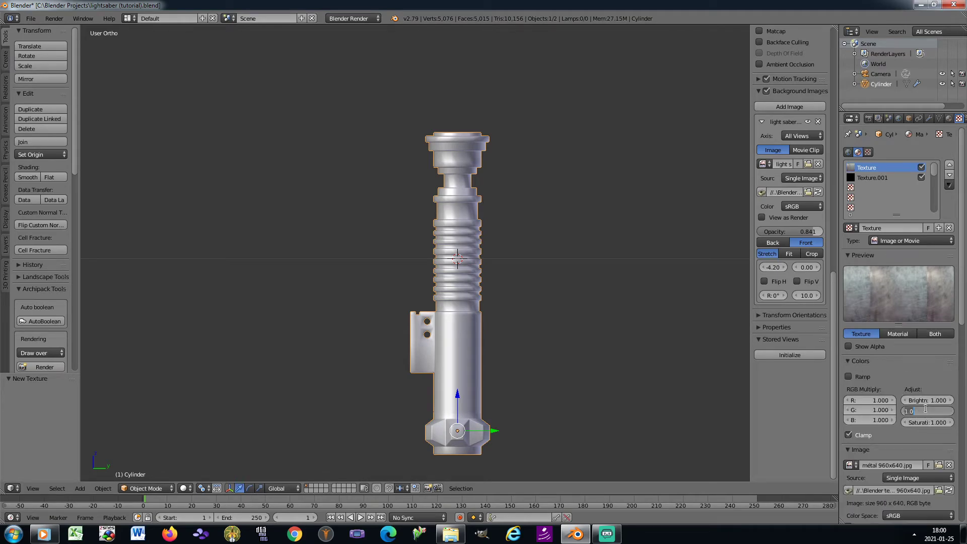
text(1.)
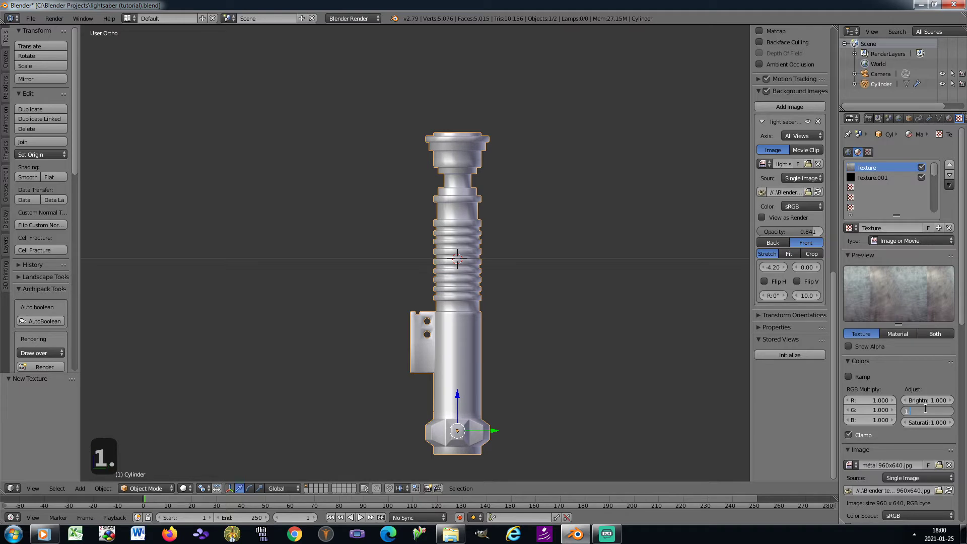
text(5)
key(Return)
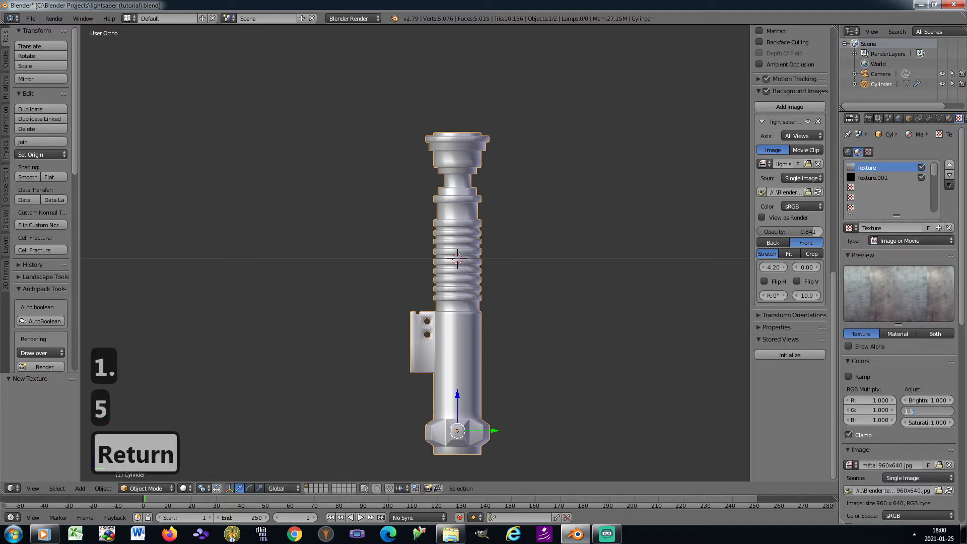
text(0.6)
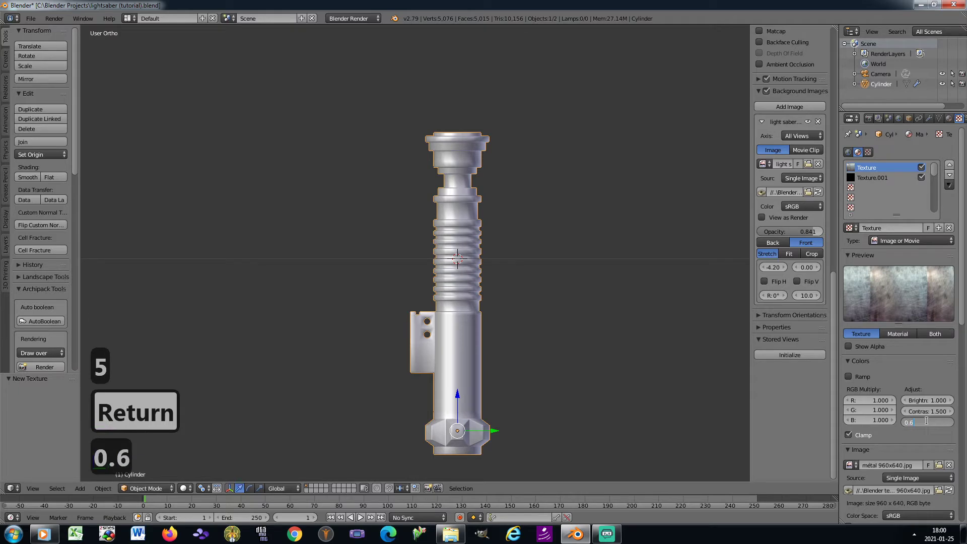
key(Return)
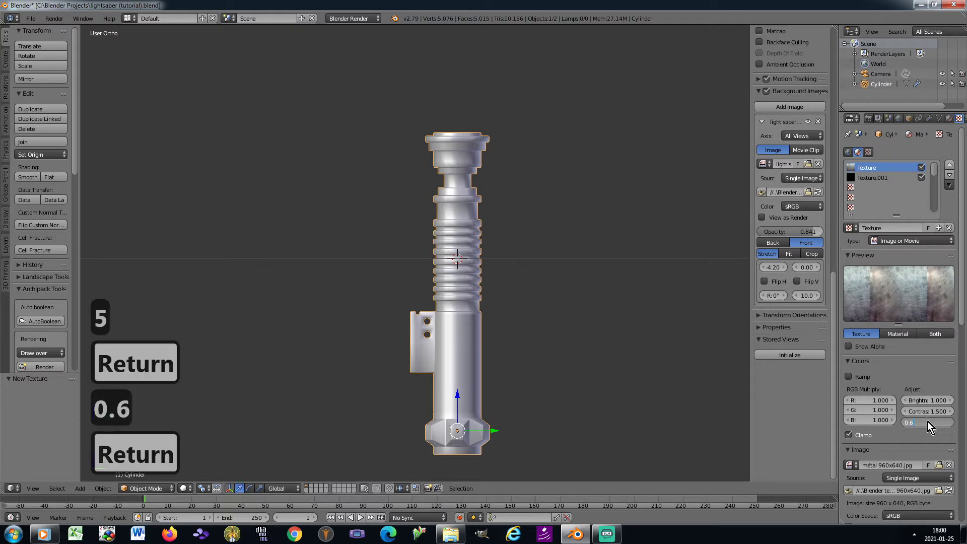
Step: Repeat the metal texture image 2 times in X and Y, mirrored in both directions
scroll(928, 422, down, 9)
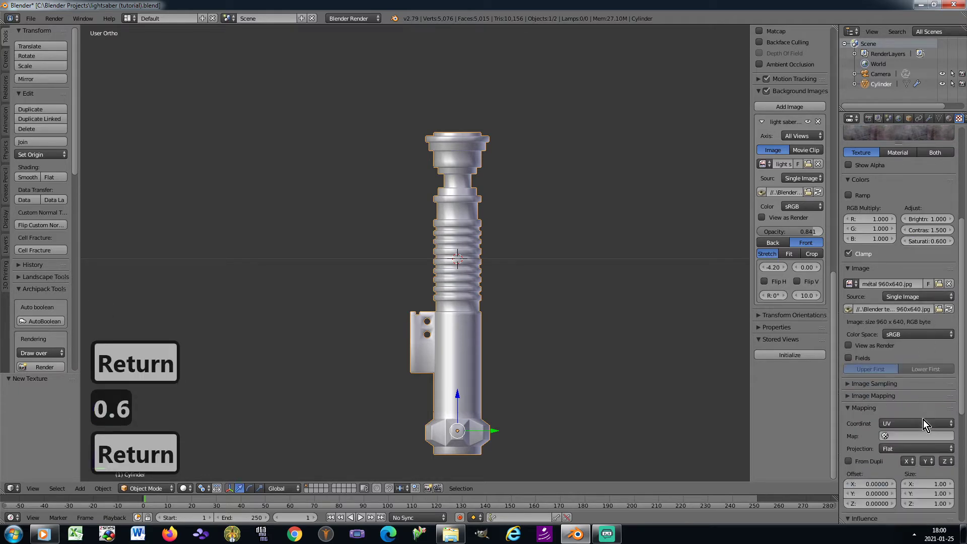
click(851, 398)
click(893, 434)
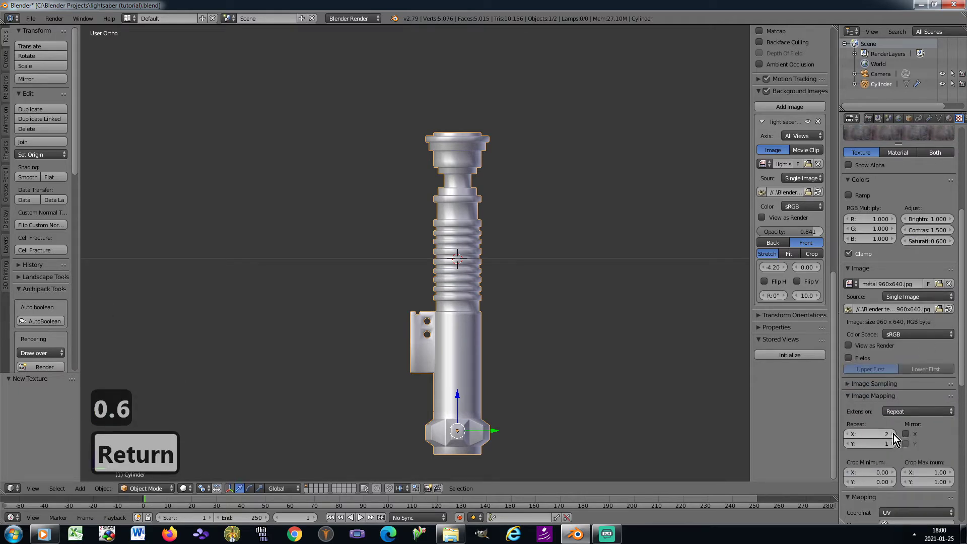
click(892, 444)
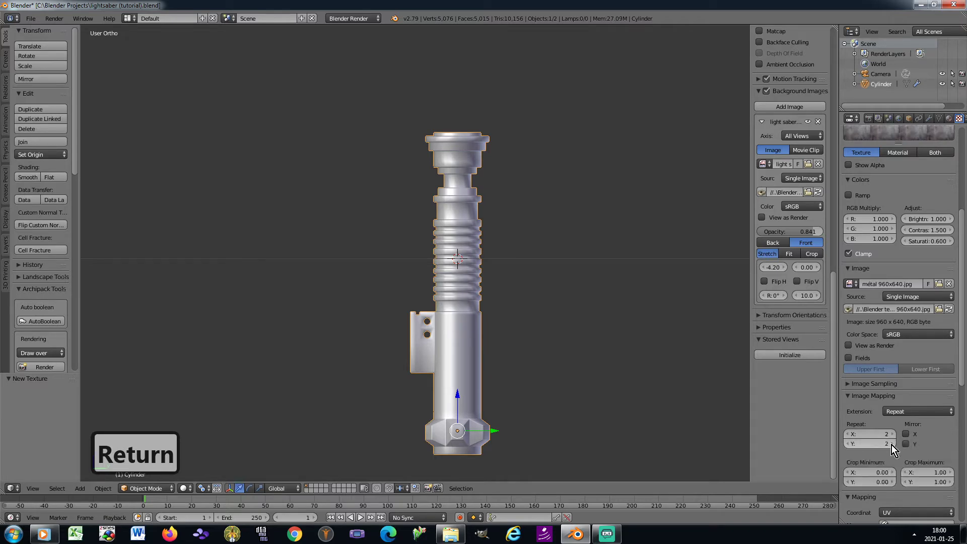
click(906, 433)
click(906, 444)
Step: Map the metal texture with Generated coordinates and Cube projection
scroll(909, 439, down, 5)
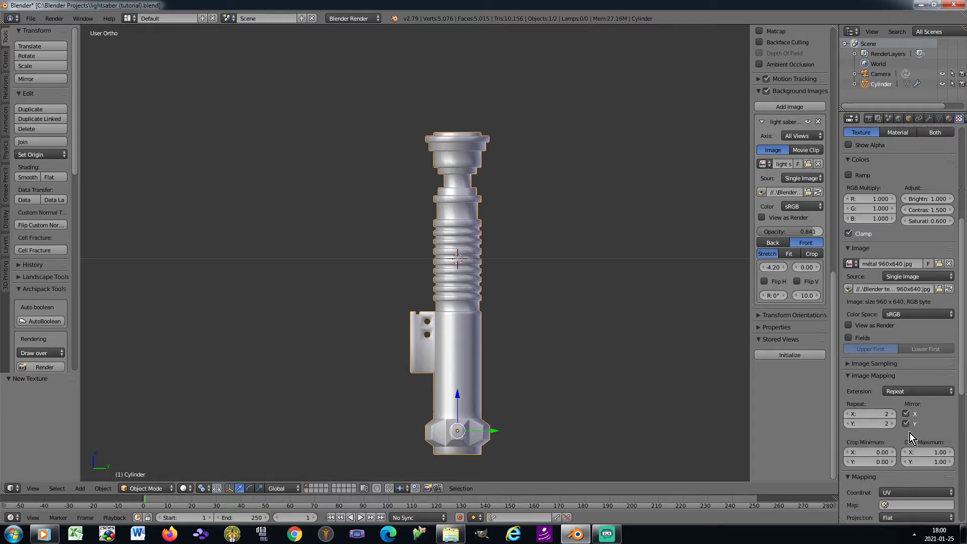
click(902, 412)
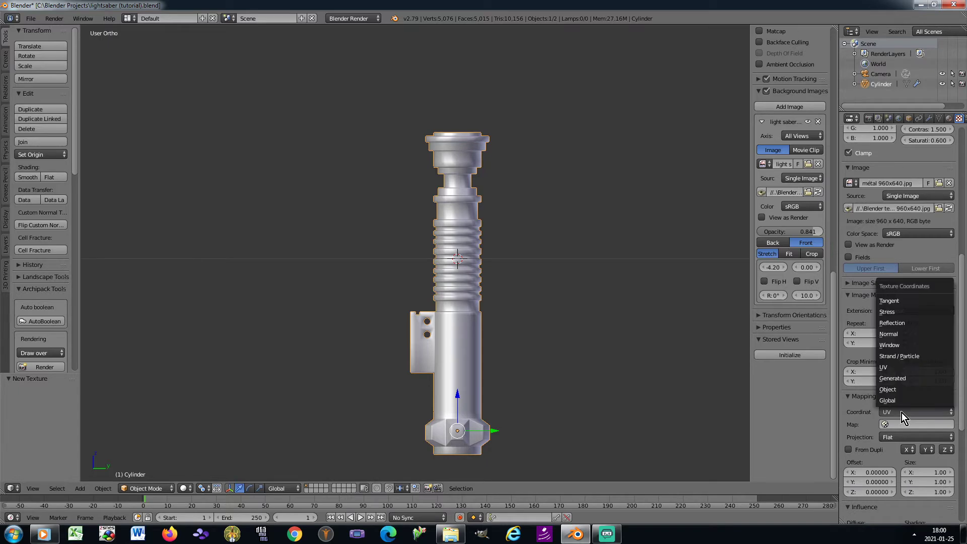
click(900, 379)
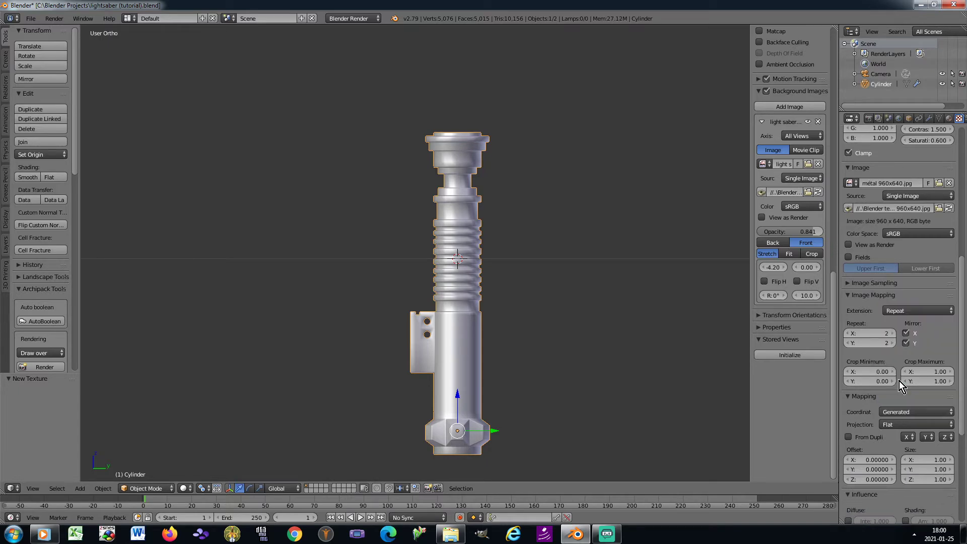
click(901, 423)
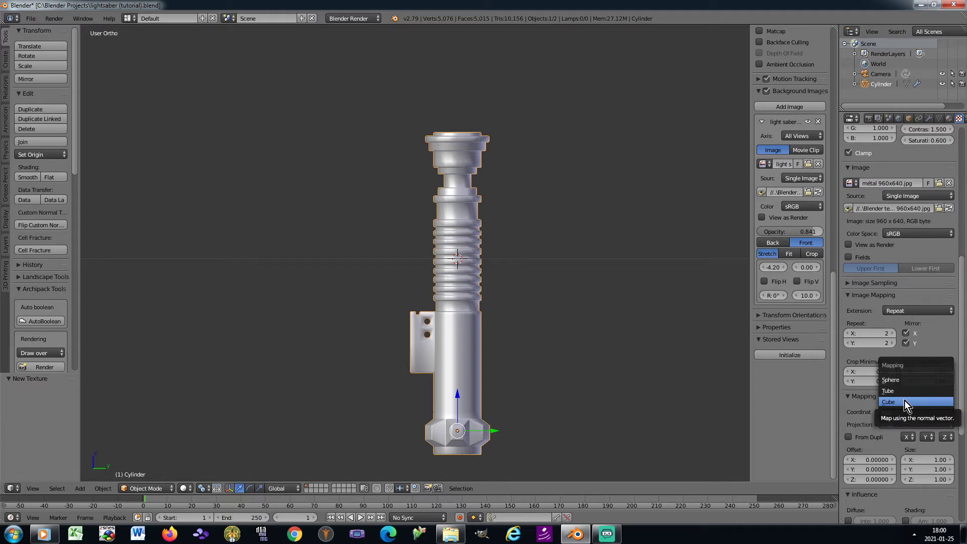
click(905, 401)
Step: Load kitchen.jpg from the Blender textures folder into the second texture and set its brightness to 0.800
scroll(915, 386, up, 8)
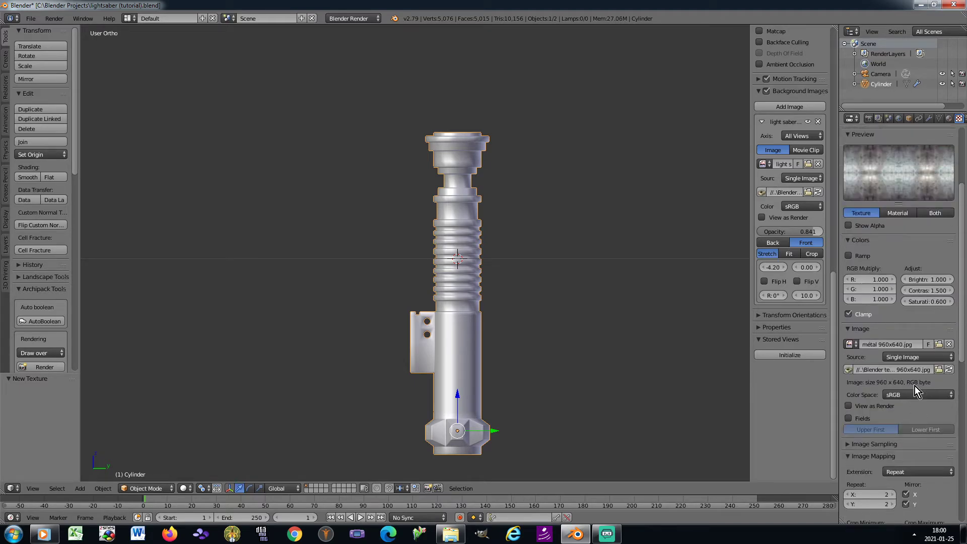
scroll(915, 386, up, 5)
click(872, 158)
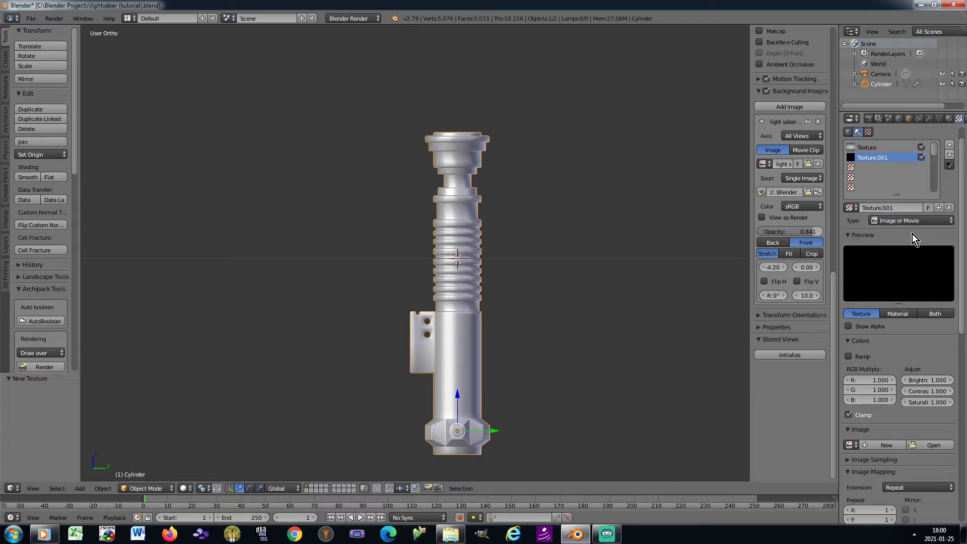
click(933, 445)
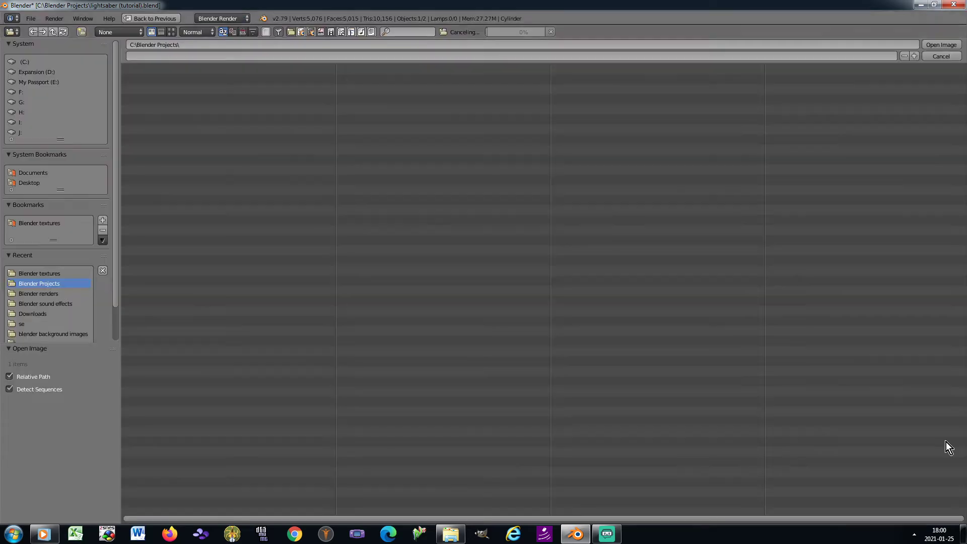
click(38, 273)
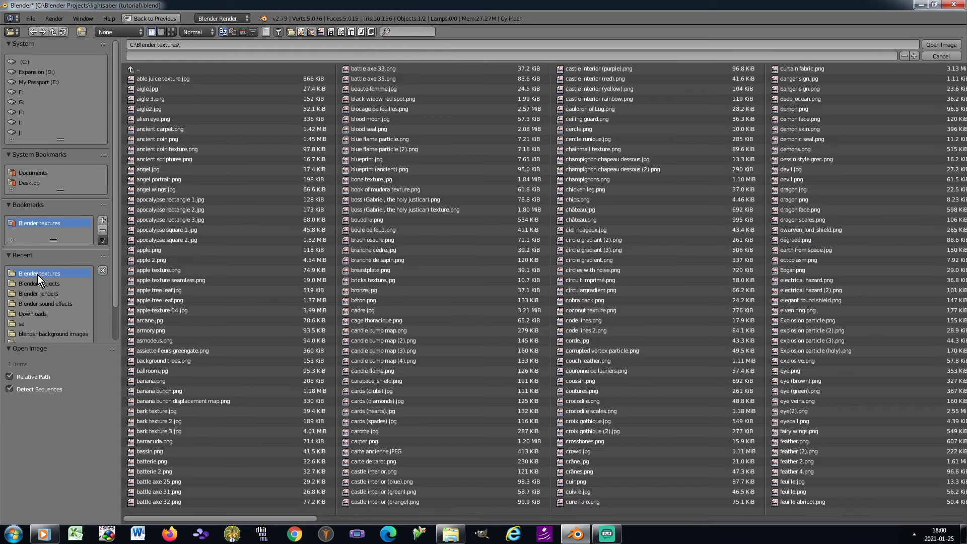
click(171, 32)
drag(965, 85, 966, 228)
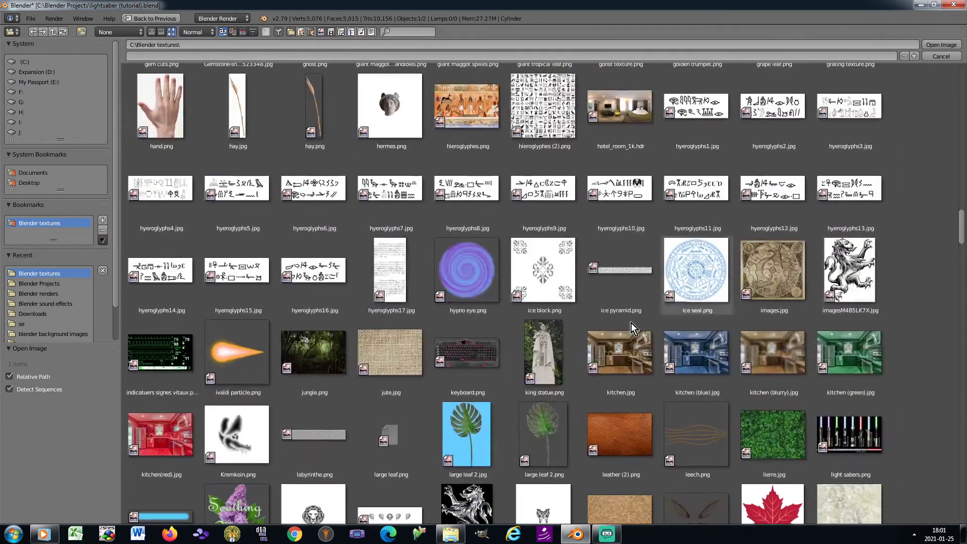
click(610, 358)
double_click(610, 358)
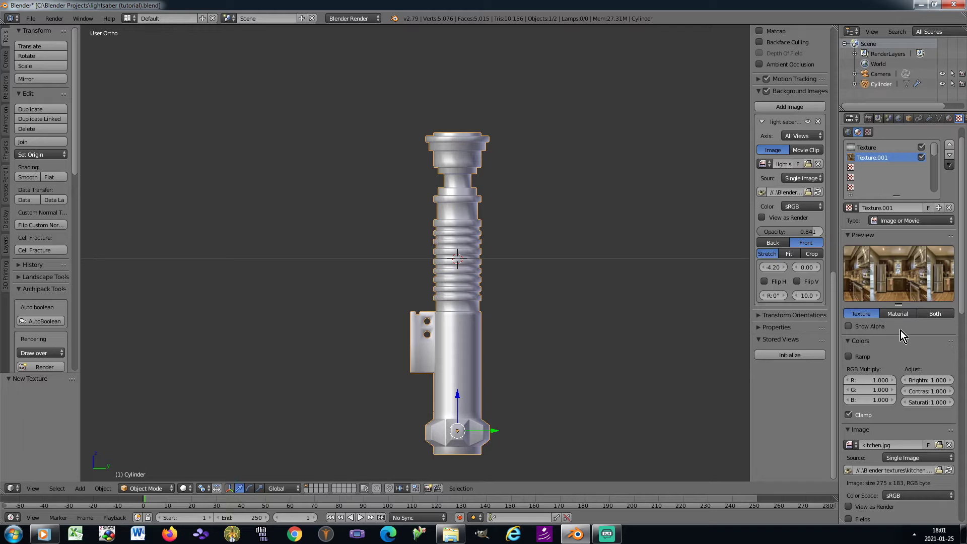
click(905, 381)
click(905, 381)
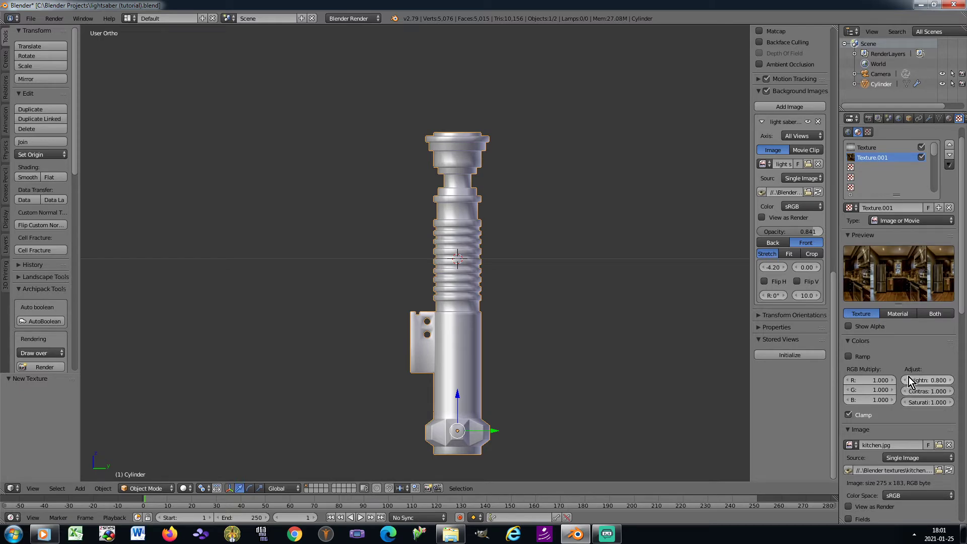
Step: Set the kitchen texture's contrast to 2.000 and its saturation to 0.000
click(928, 393)
text(2)
key(Return)
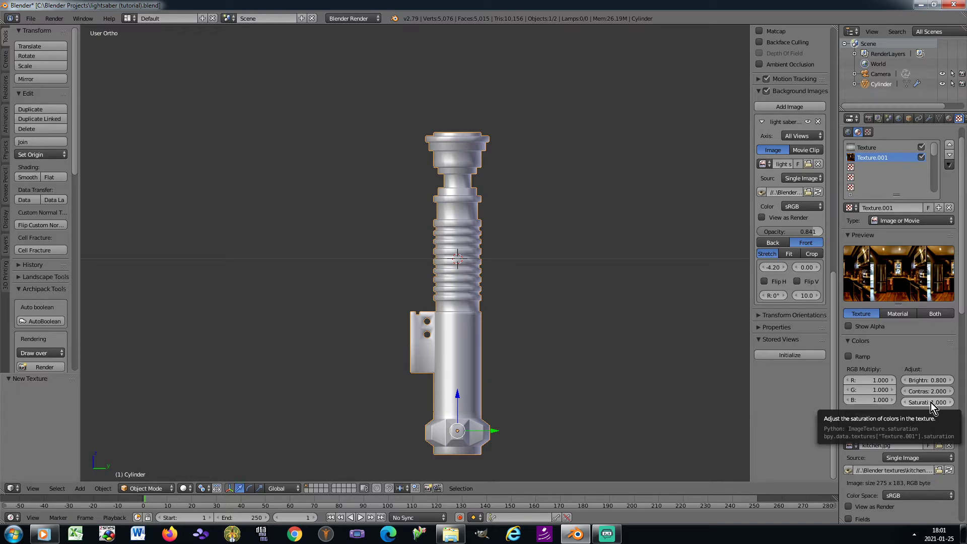
drag(932, 404, 881, 403)
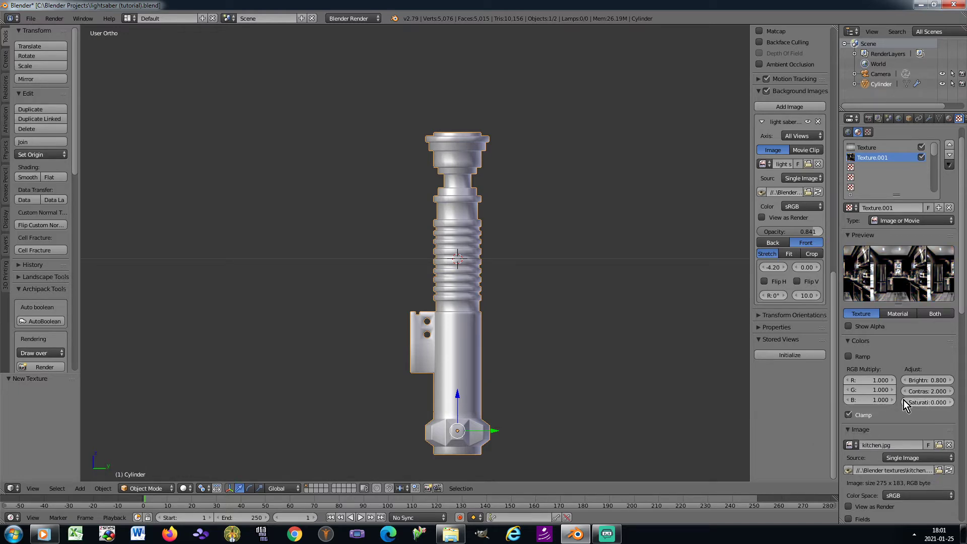
Step: Repeat the kitchen texture image 2 times in both X and Y
scroll(899, 400, down, 4)
scroll(899, 400, down, 4)
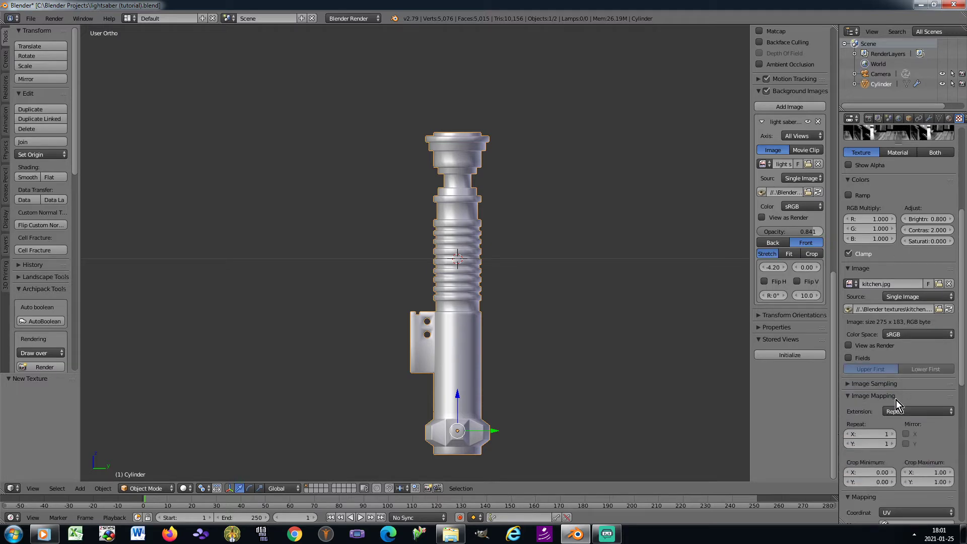
click(893, 434)
click(893, 444)
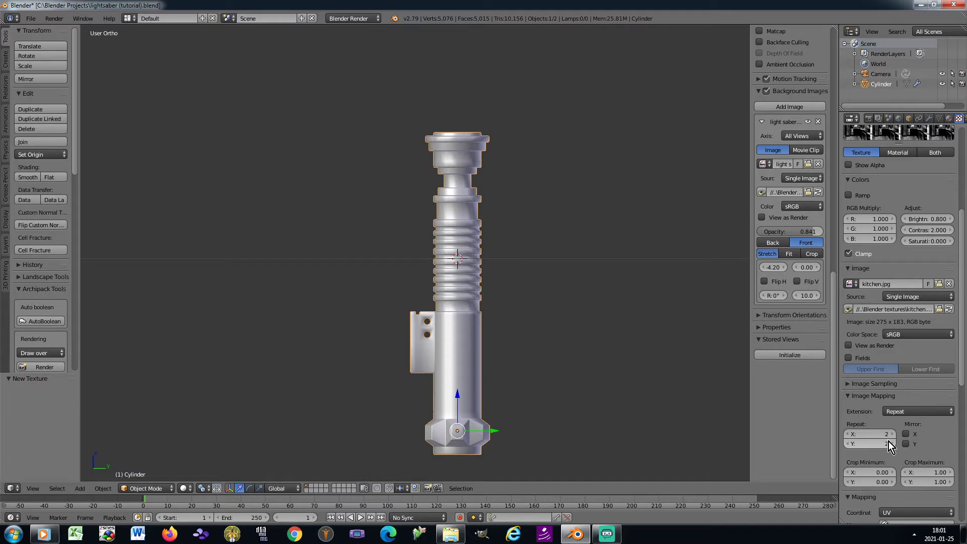
Step: Map the kitchen texture with Reflection coordinates
scroll(895, 426, down, 5)
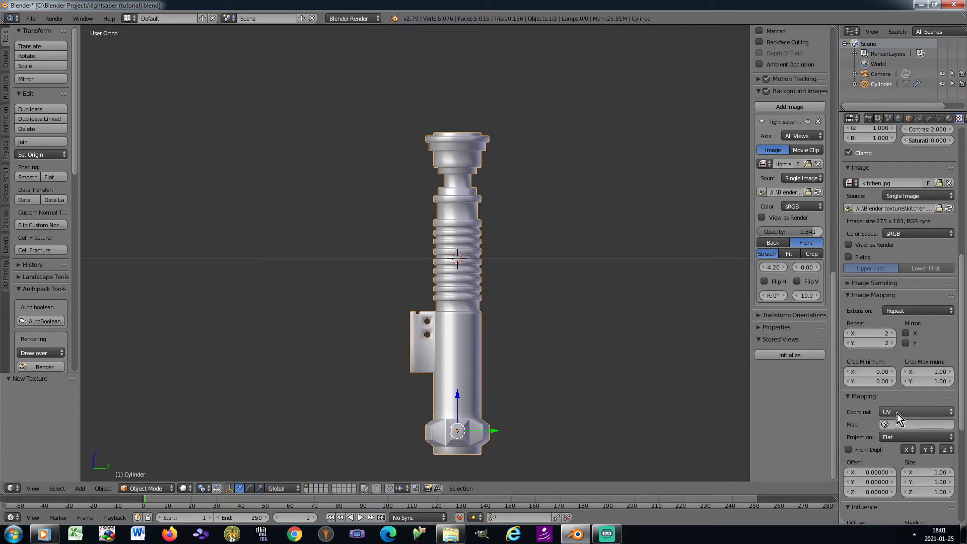
click(897, 412)
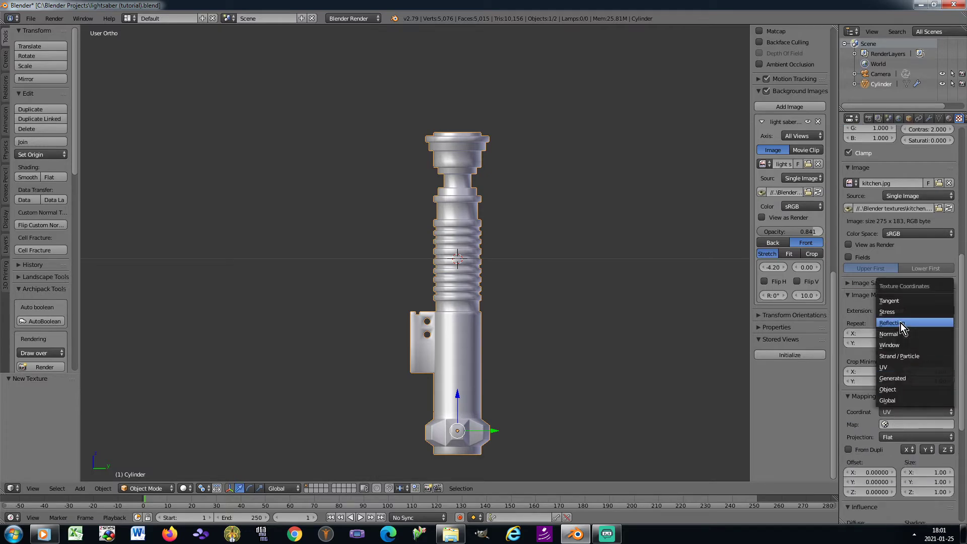
click(901, 323)
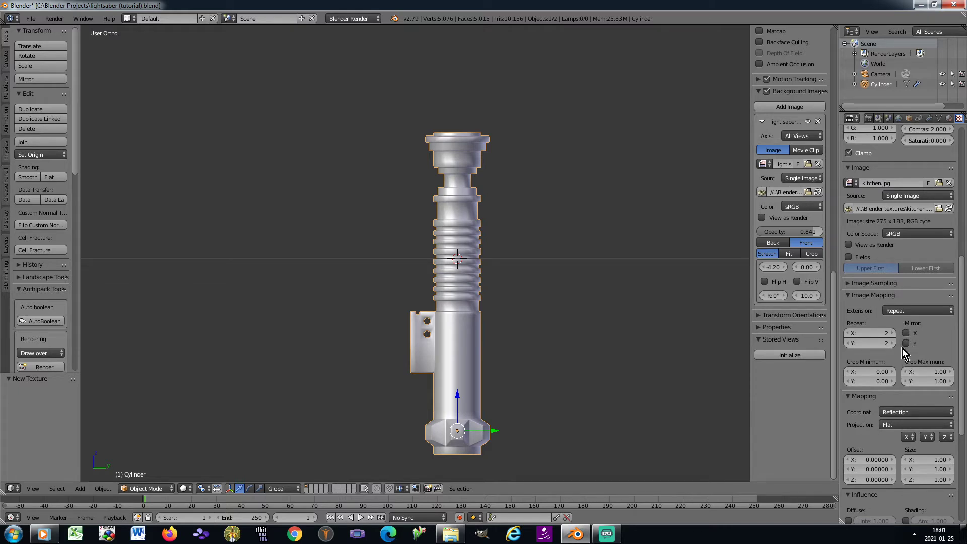
Step: Save the project over the existing lightsaber (tutorial).blend file
scroll(903, 343, up, 10)
key(ctrl+s)
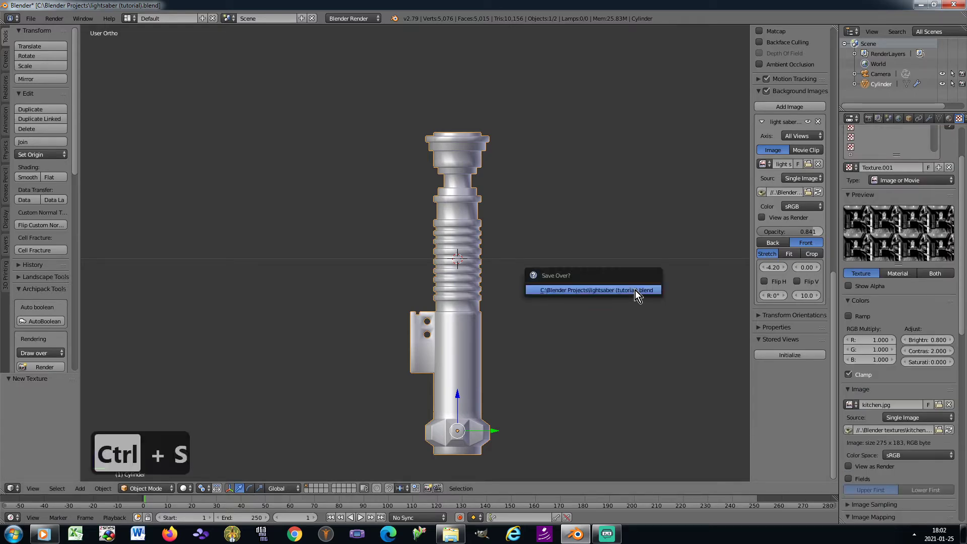
click(636, 289)
Step: Create a new material in the cylinder's second material slot
scroll(960, 184, up, 3)
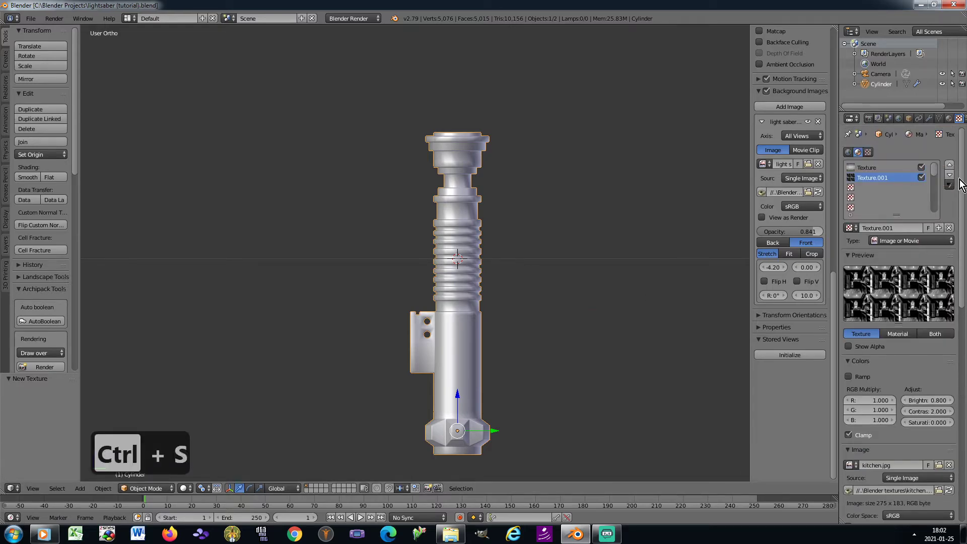
click(949, 118)
click(866, 165)
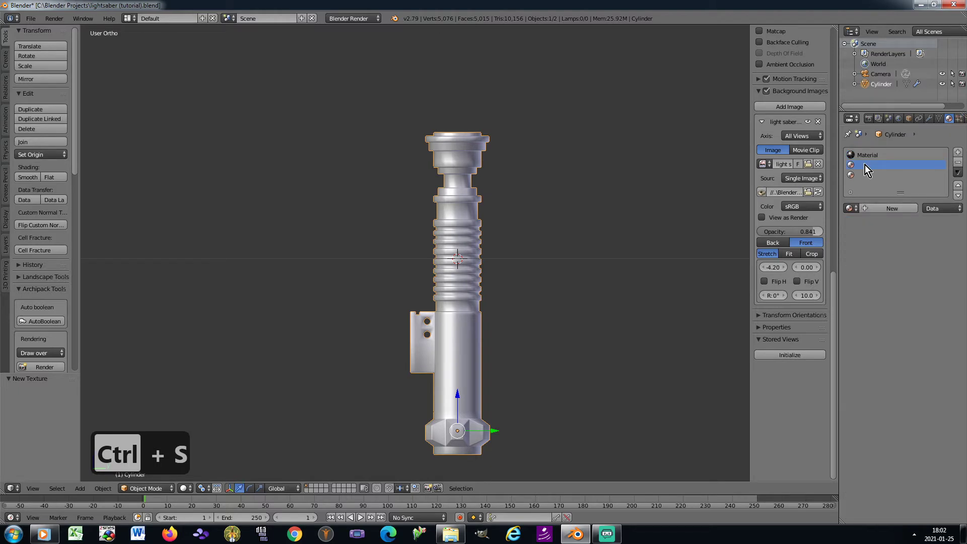
click(868, 211)
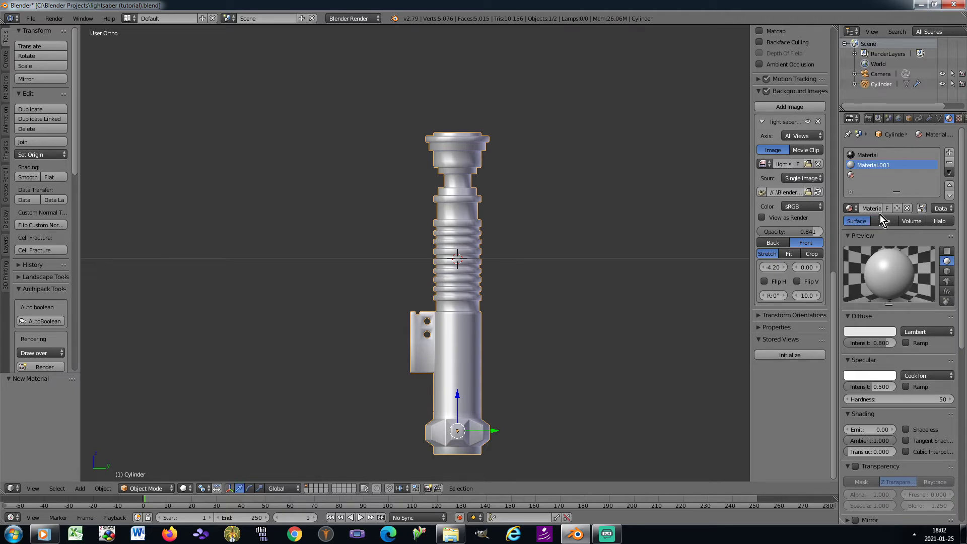
Step: Copy the first slot's material settings and paste them onto the material in the second slot
click(871, 156)
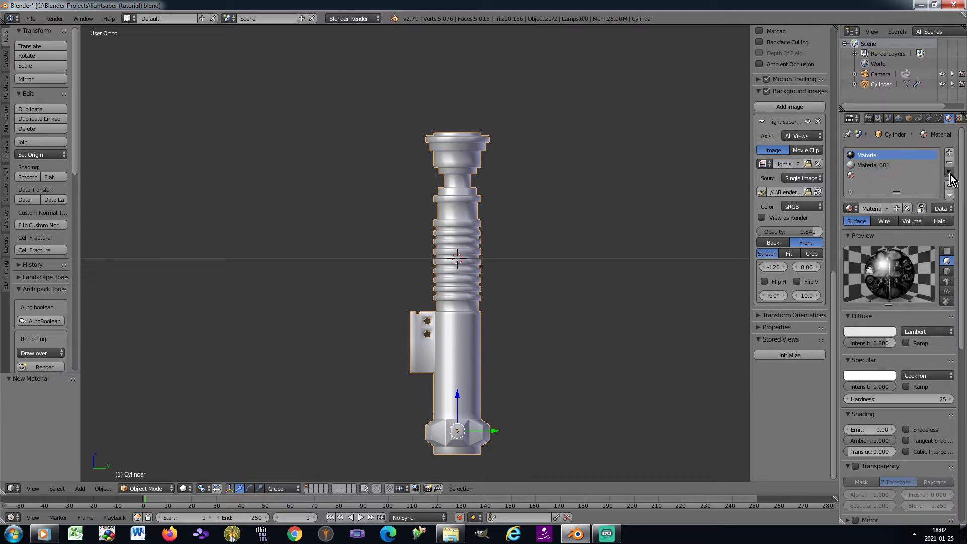
click(949, 172)
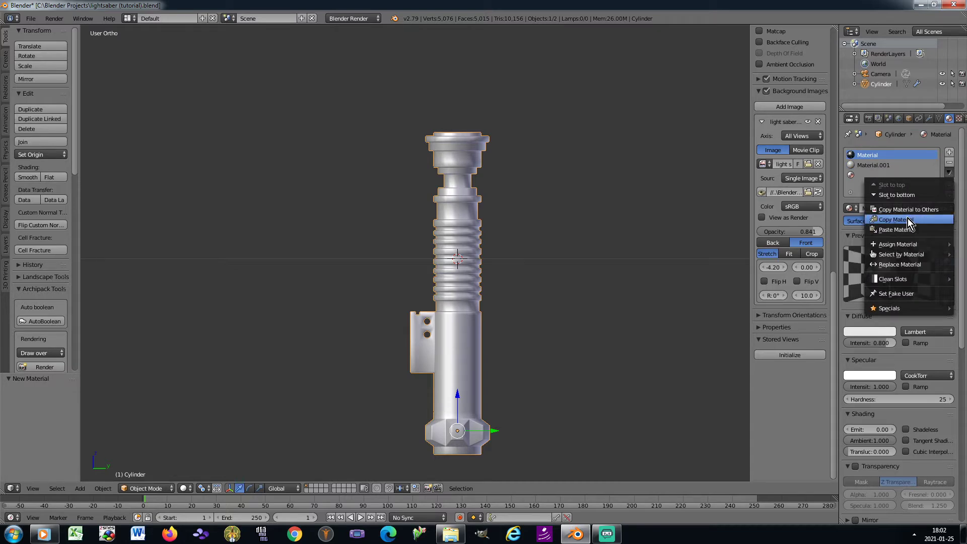
click(922, 210)
click(884, 166)
click(949, 173)
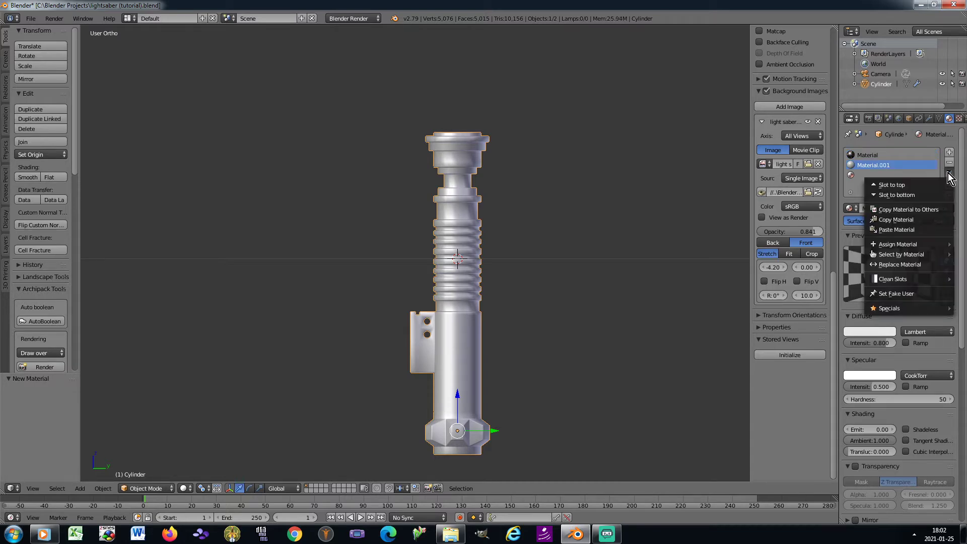
click(915, 229)
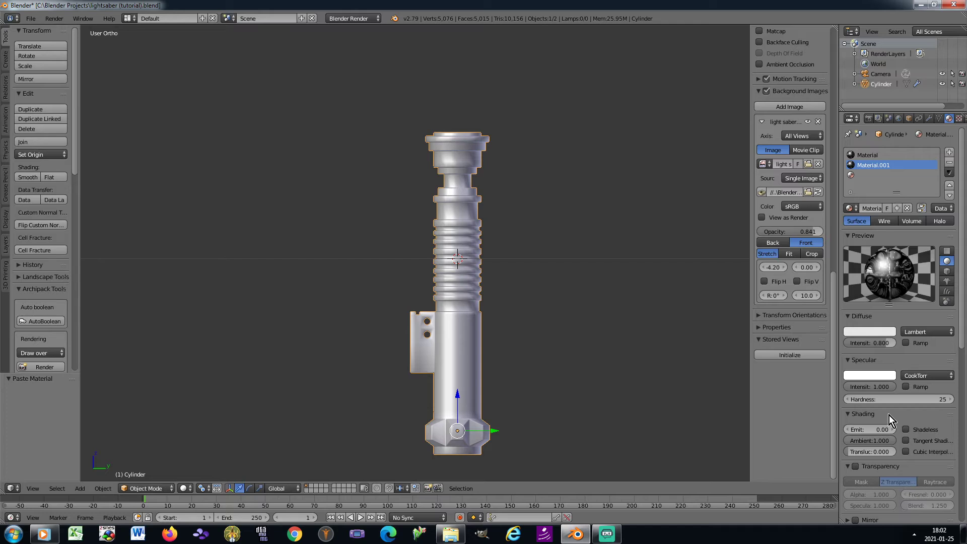
Step: Set the second material's diffuse intensity to 0.2
click(876, 377)
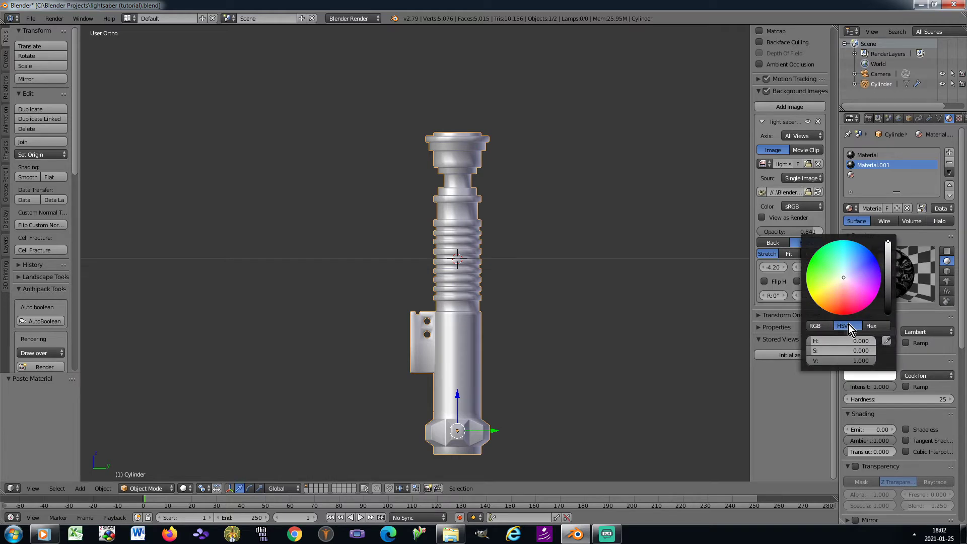
click(869, 342)
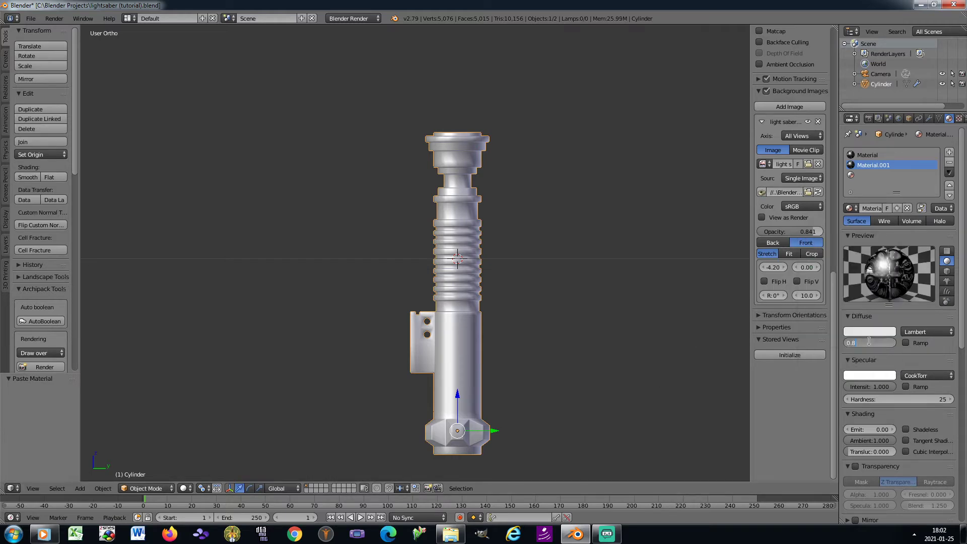
text(0.2)
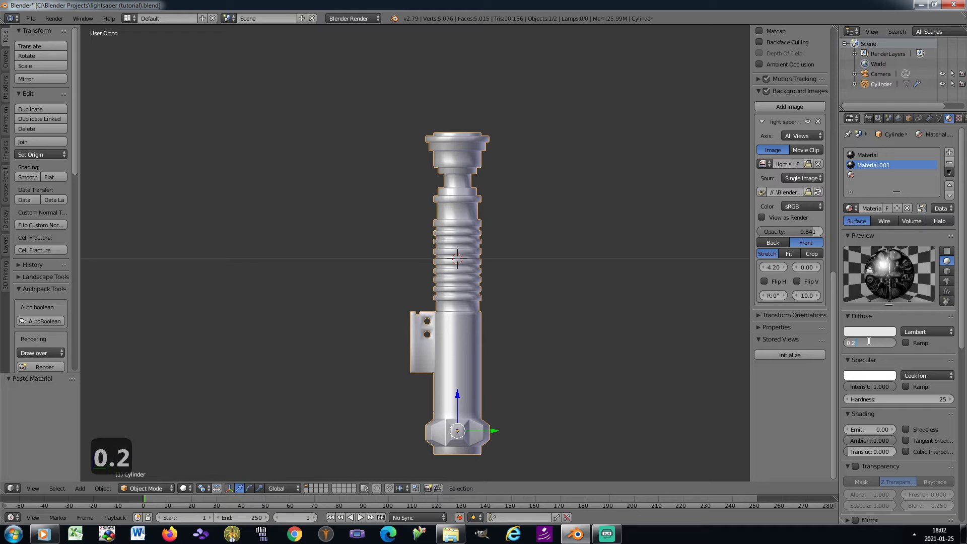
key(Return)
Step: Set the second material's specular color to hue 0.07, saturation 0.5 and value 1
click(871, 376)
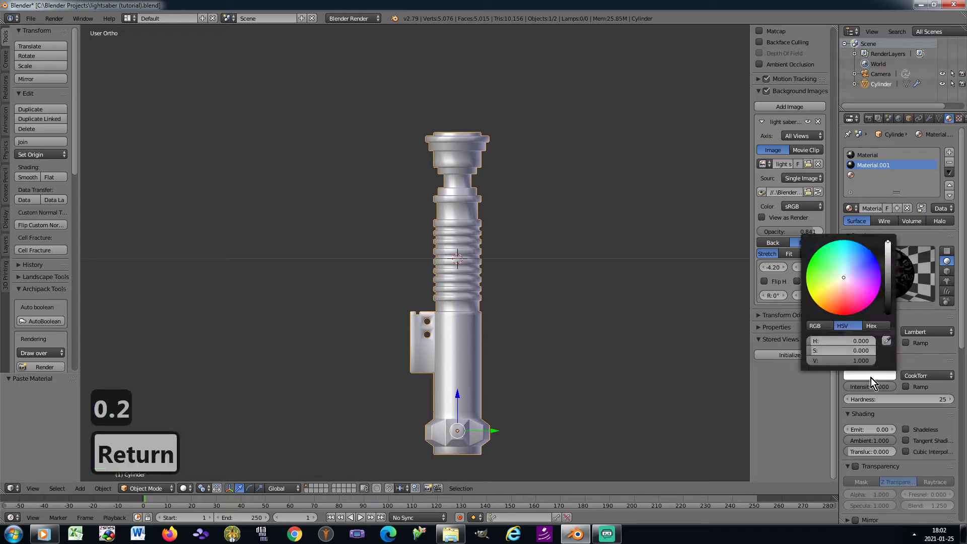
click(830, 341)
text(0.0)
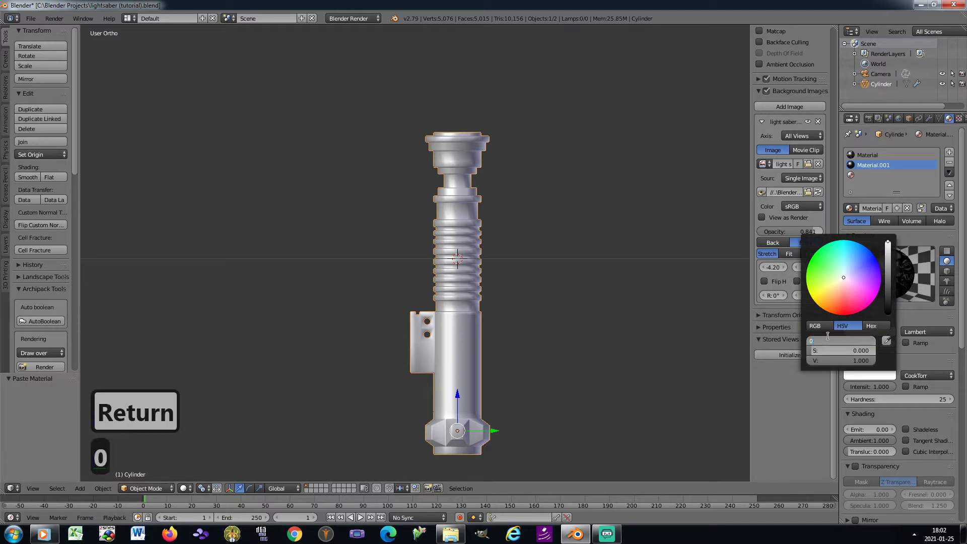
text(7)
key(Tab)
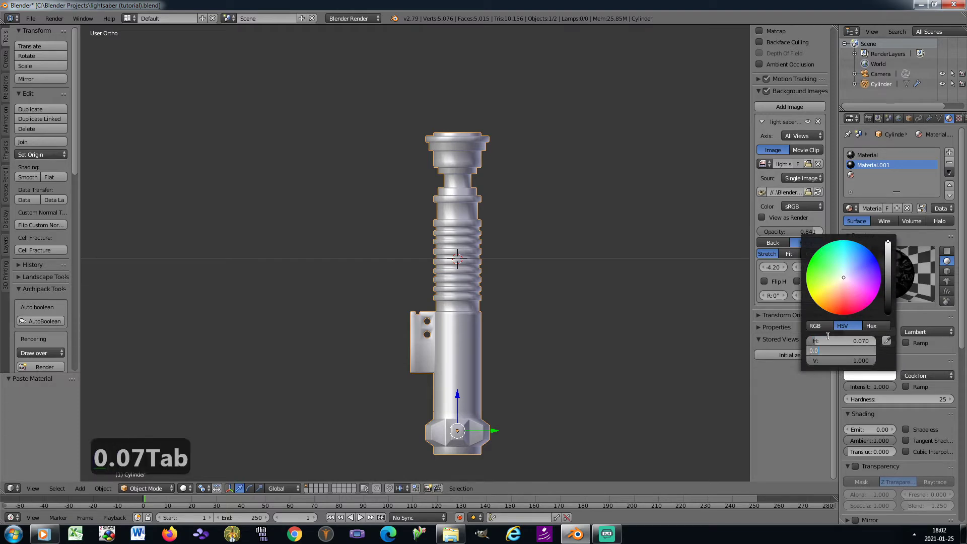
text(0.5)
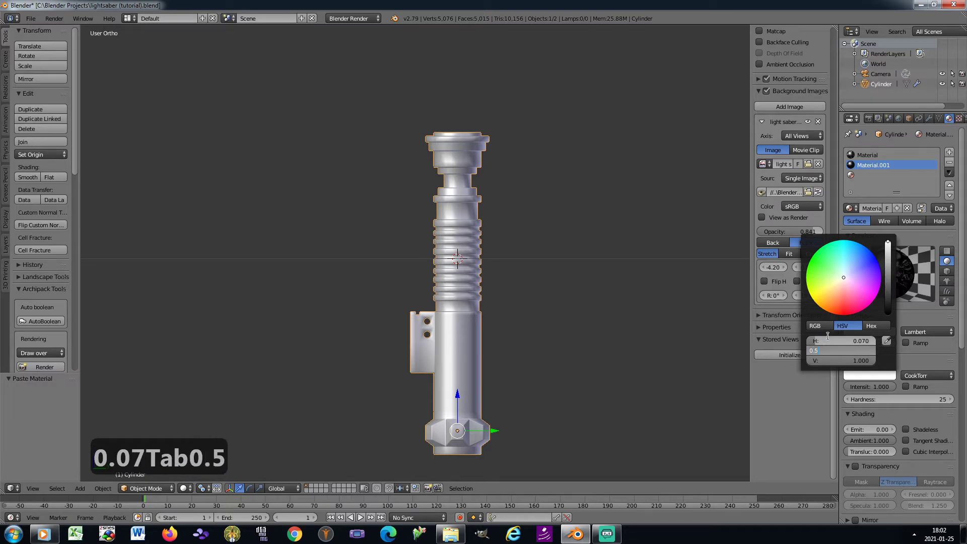
key(Tab)
text(1)
key(Return)
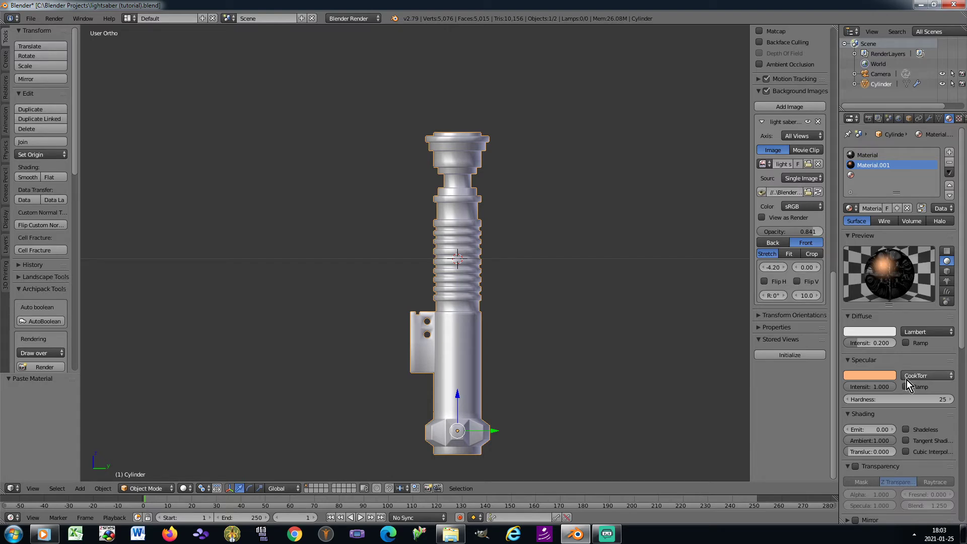
Step: Replace the second texture of Material.001 with a new image texture using kitchen.jpg from the Blender textures folder
click(959, 119)
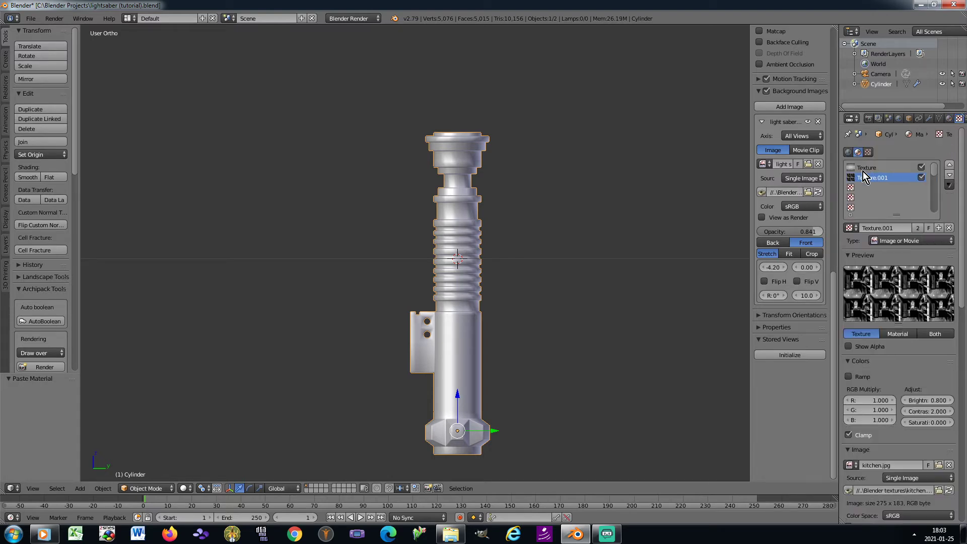
click(950, 232)
click(863, 228)
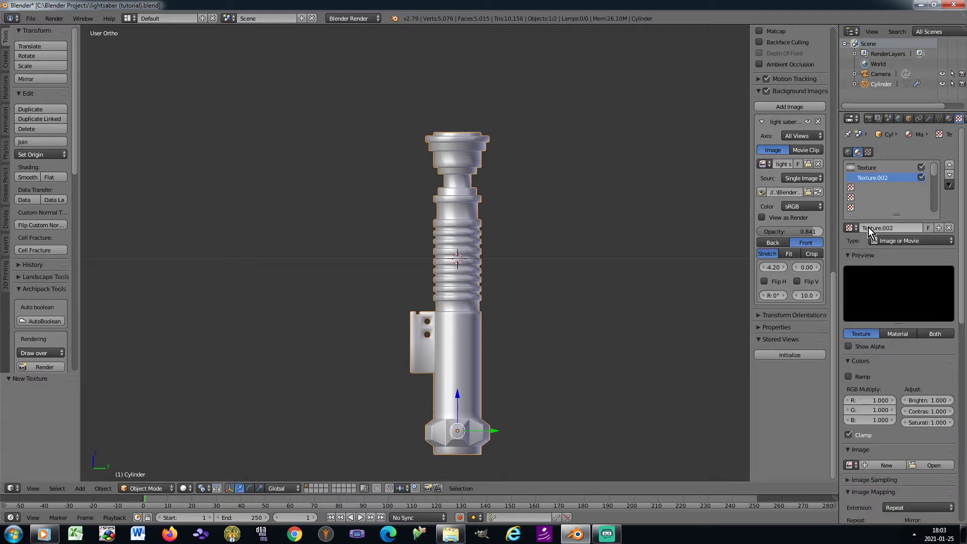
click(935, 464)
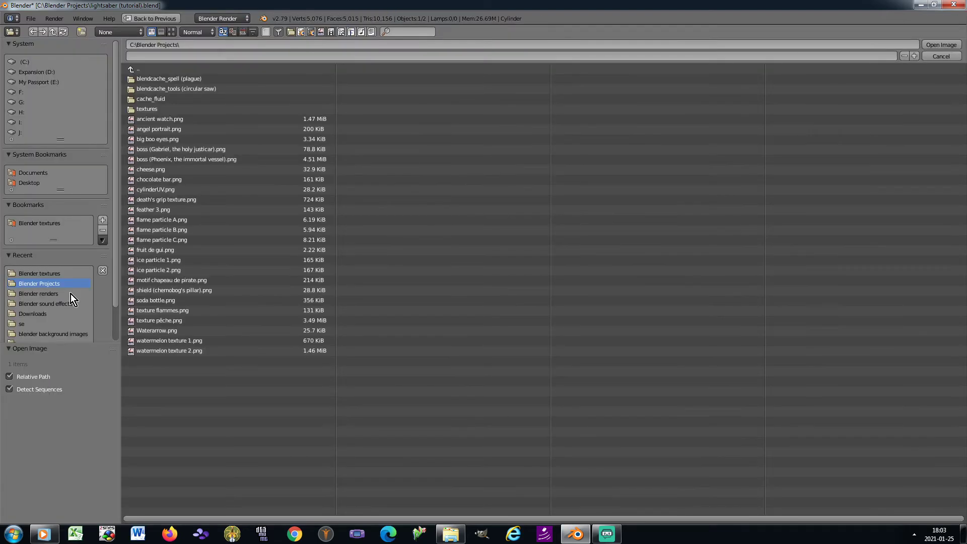
click(48, 274)
click(173, 32)
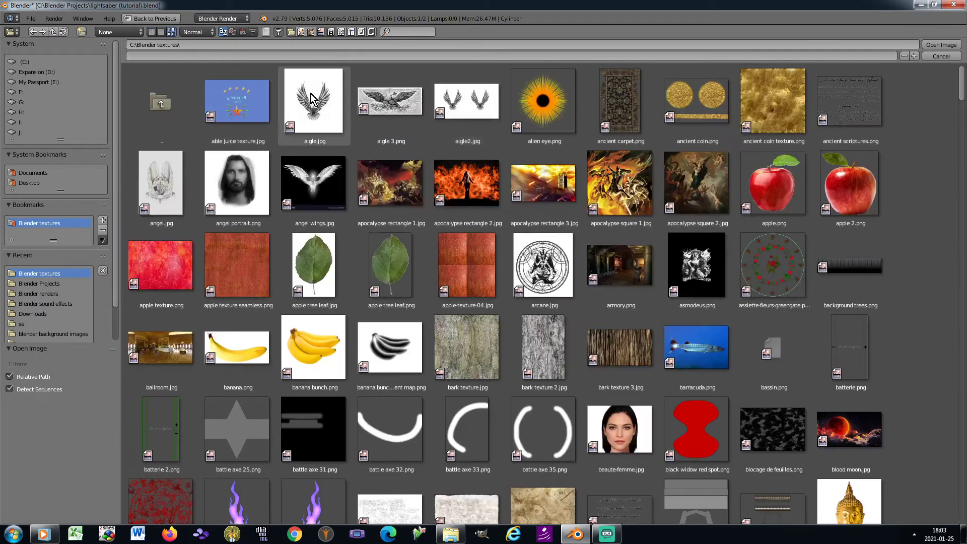
drag(961, 96, 957, 241)
double_click(634, 252)
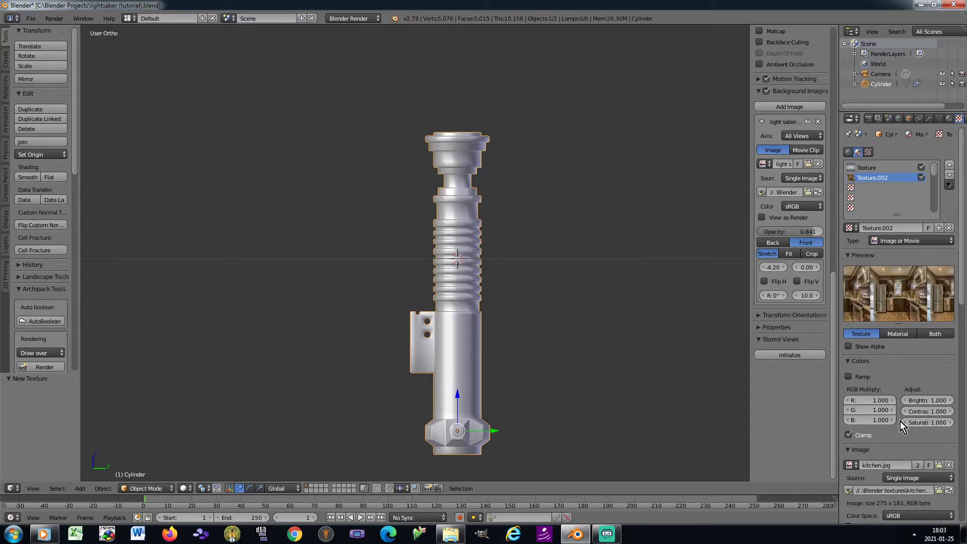
Step: Set the kitchen texture's red multiplier to 1.300 and its brightness to 0.800
click(895, 402)
click(895, 402)
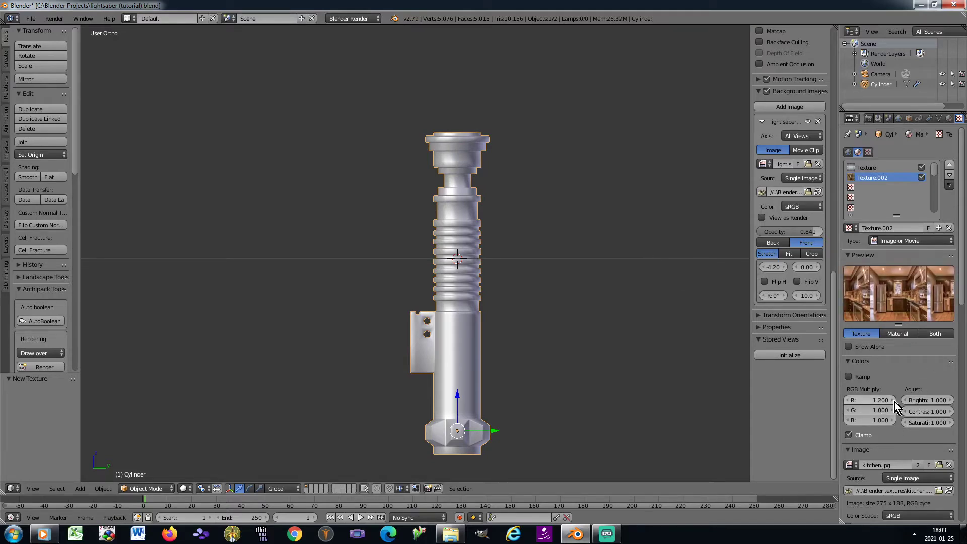
click(895, 402)
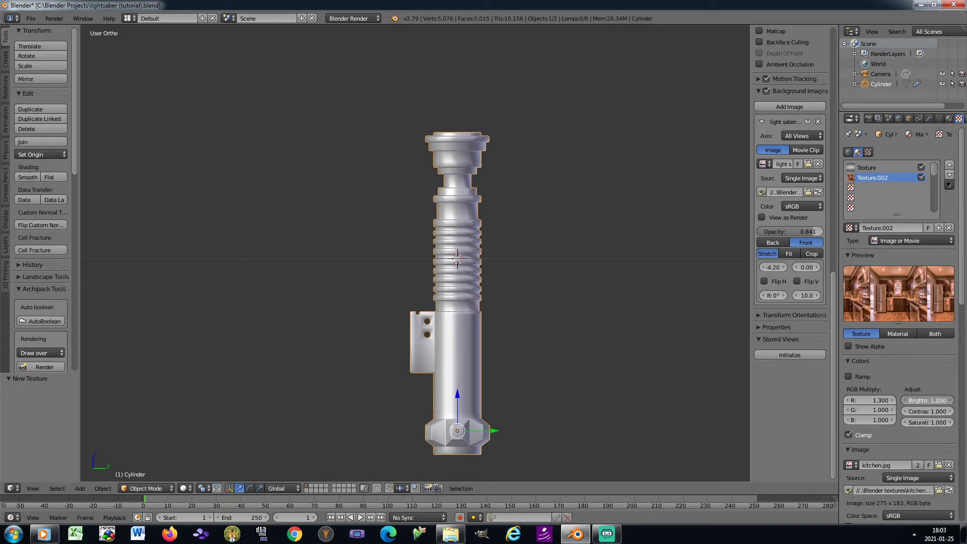
click(905, 400)
click(905, 400)
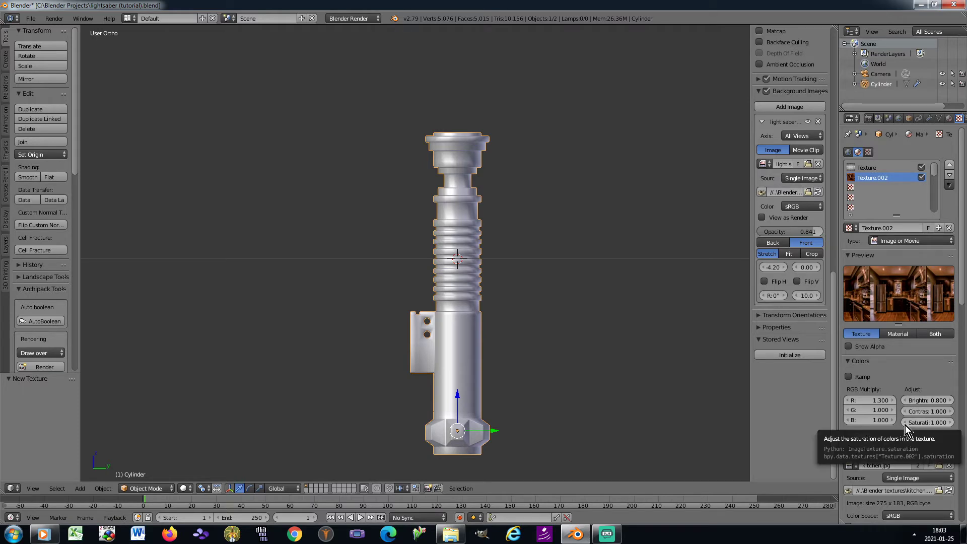
Step: Repeat the kitchen texture 2 times in X and Y, and set its mapping coordinates to Reflection
scroll(905, 419, down, 8)
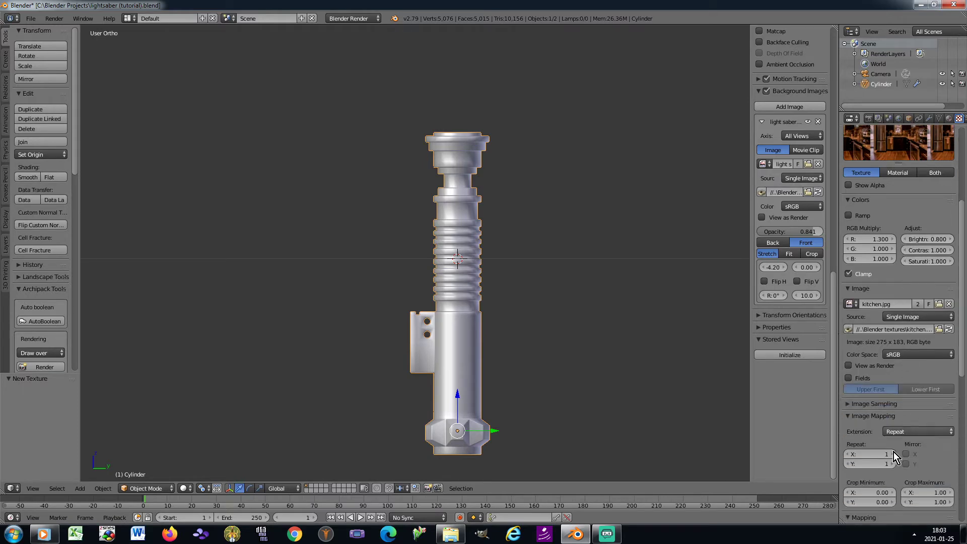
click(893, 454)
click(892, 463)
scroll(893, 464, down, 8)
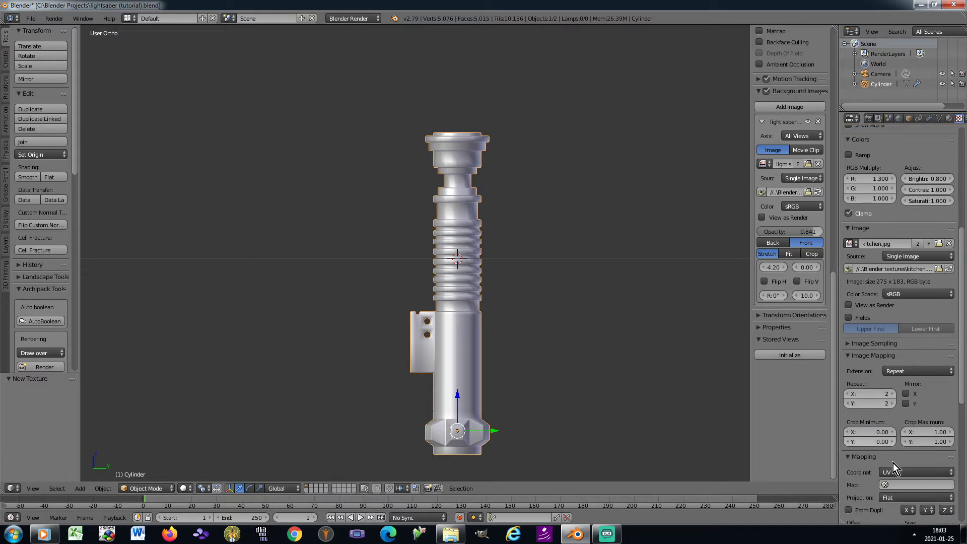
click(907, 373)
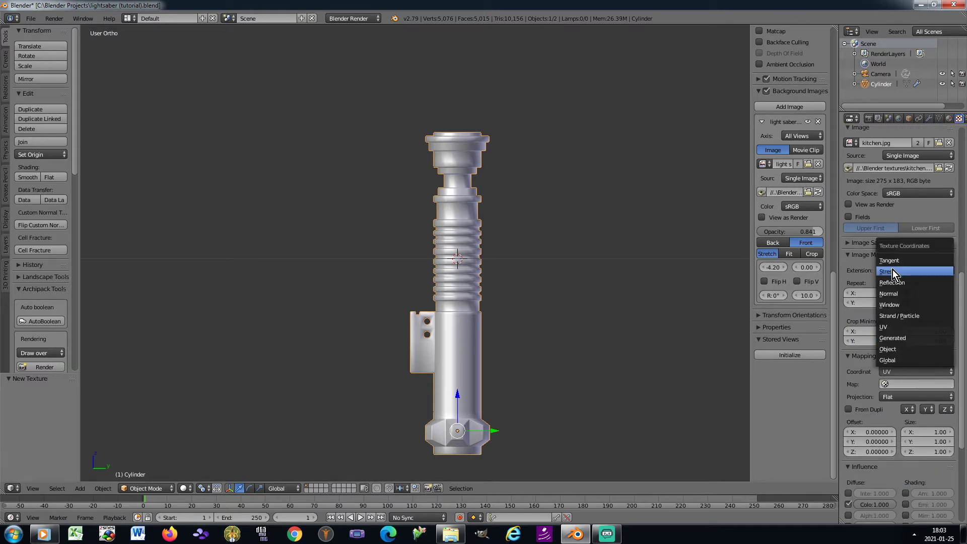
click(891, 282)
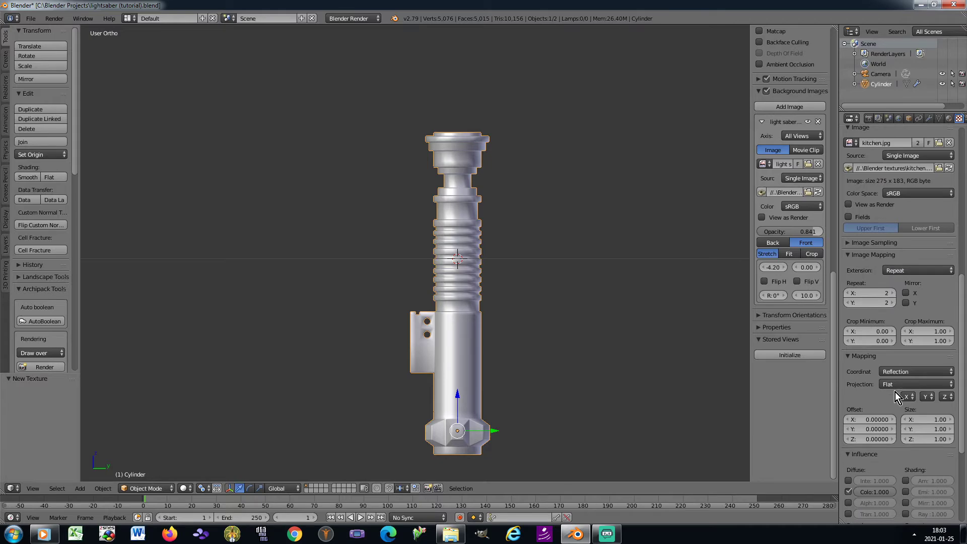
scroll(896, 393, up, 14)
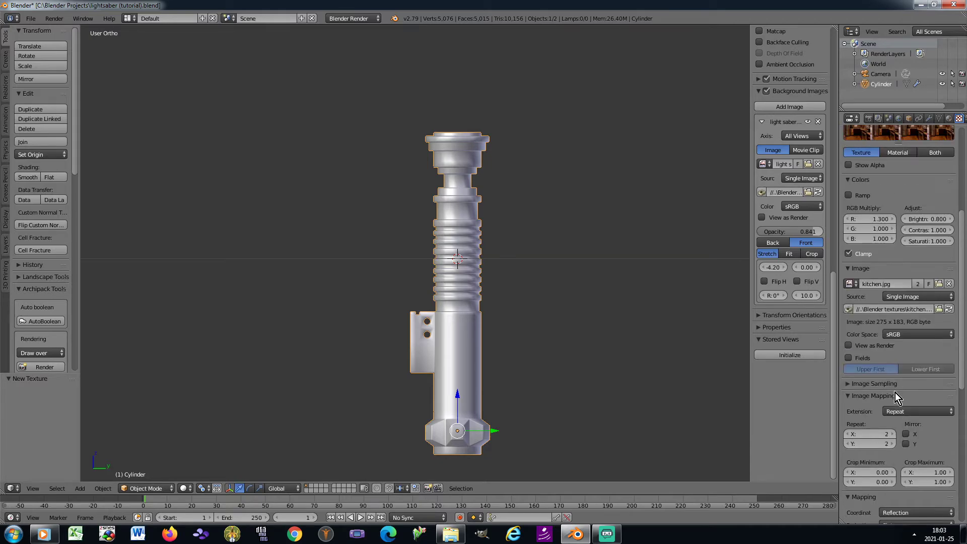
scroll(894, 392, up, 2)
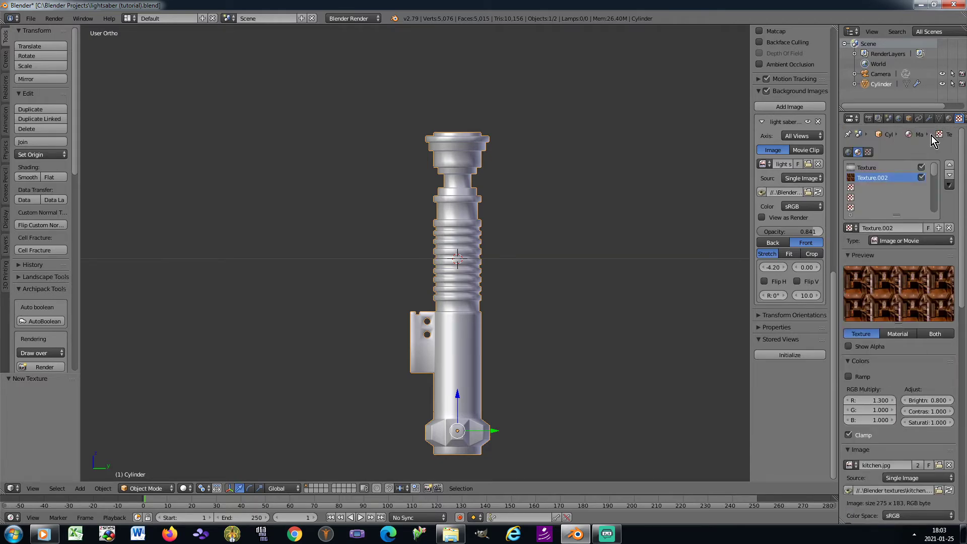
Step: Create a new material in the empty third slot with black diffuse colour and specular intensity 1.000, and save the file
click(950, 119)
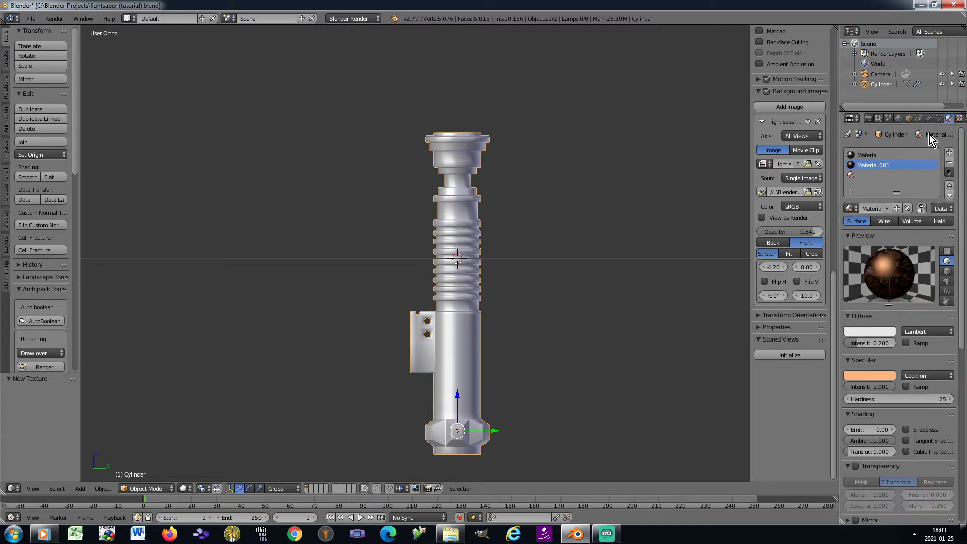
click(867, 175)
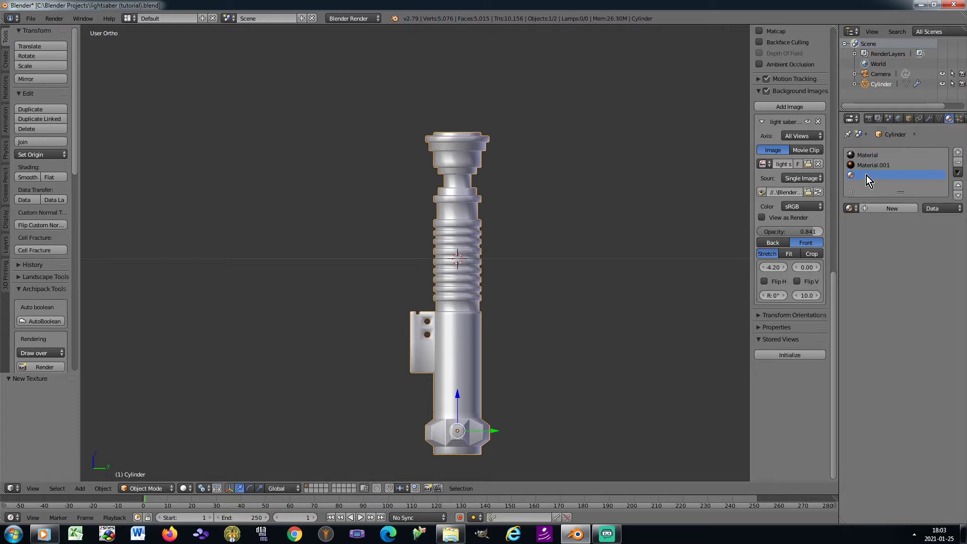
click(869, 208)
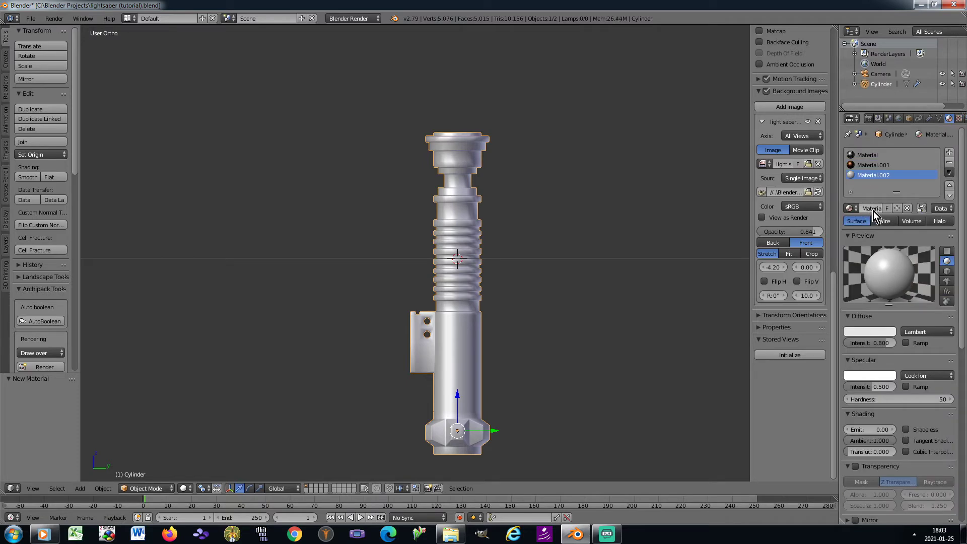
click(875, 332)
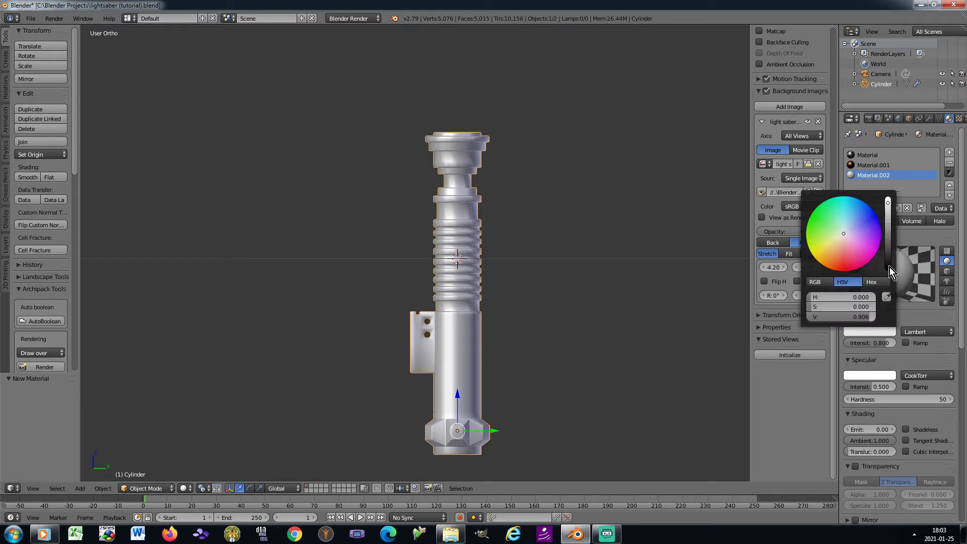
drag(890, 268, 890, 274)
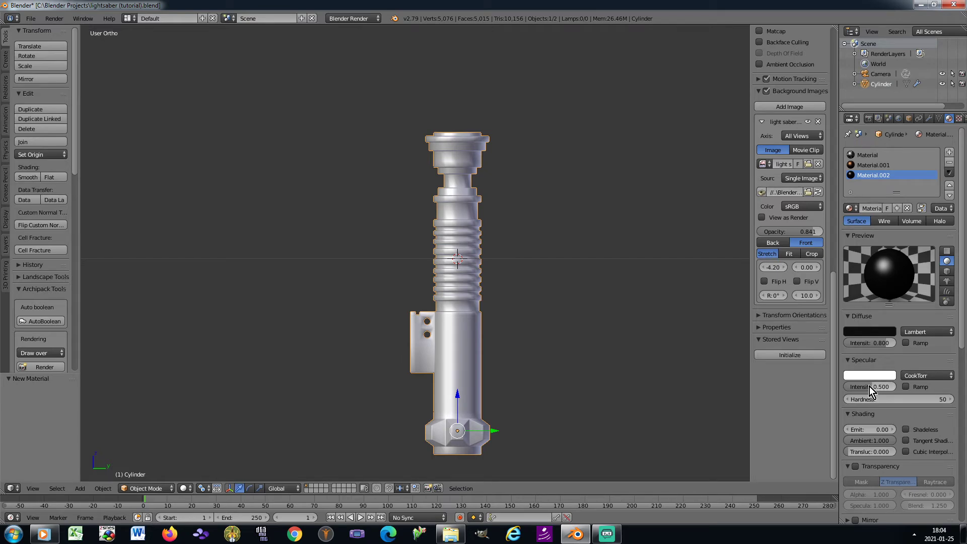
drag(870, 386, 923, 386)
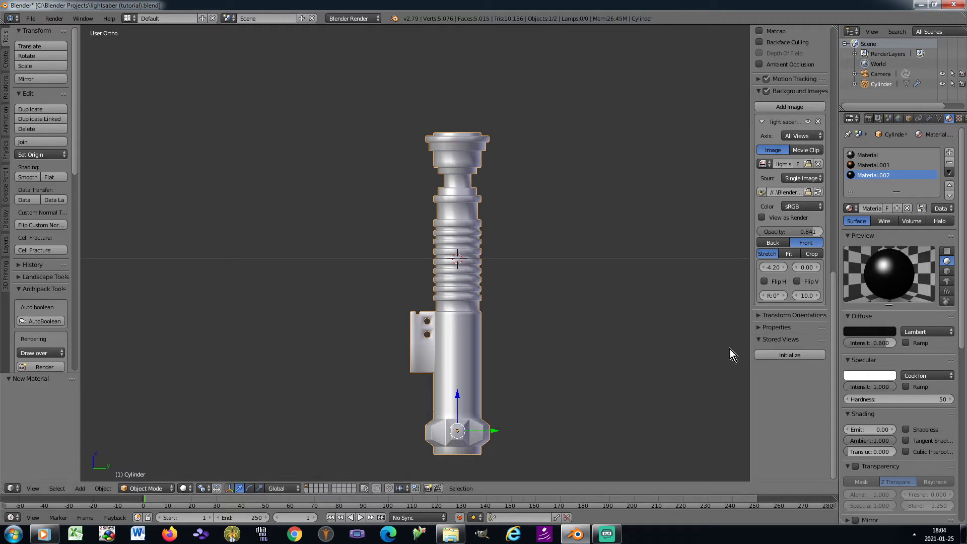
key(ctrl+s)
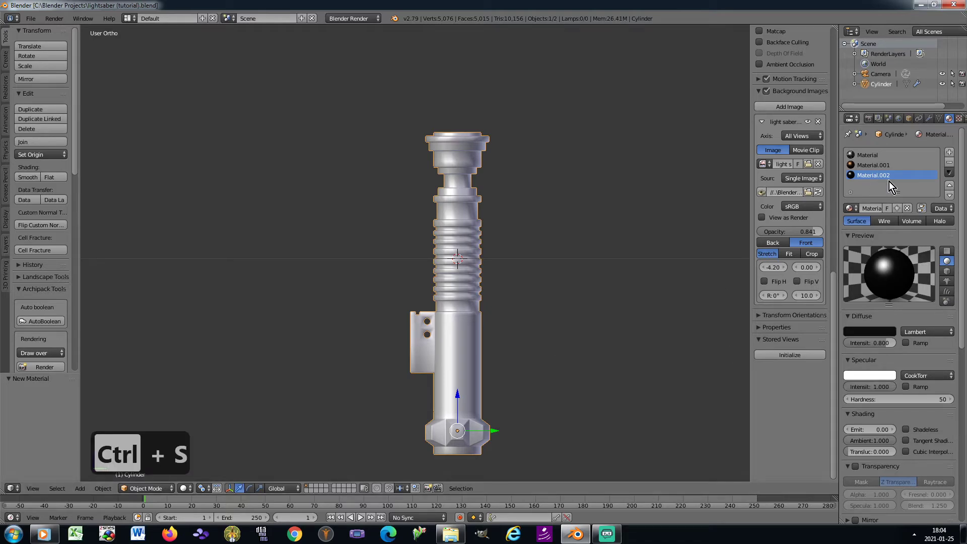
Step: Assign Material.001 to the narrow neck faces below the emitter, matching the copper section of the reference in right view
click(866, 165)
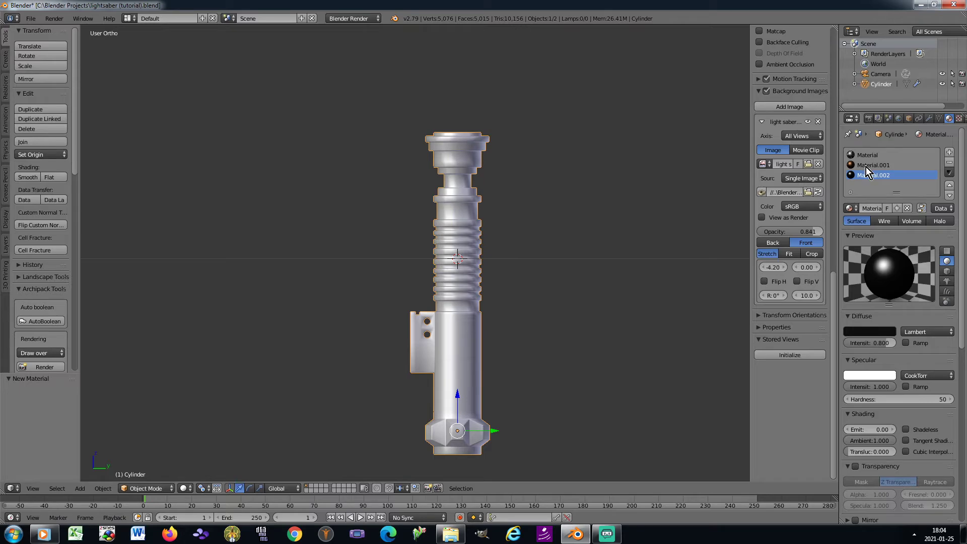
key(3)
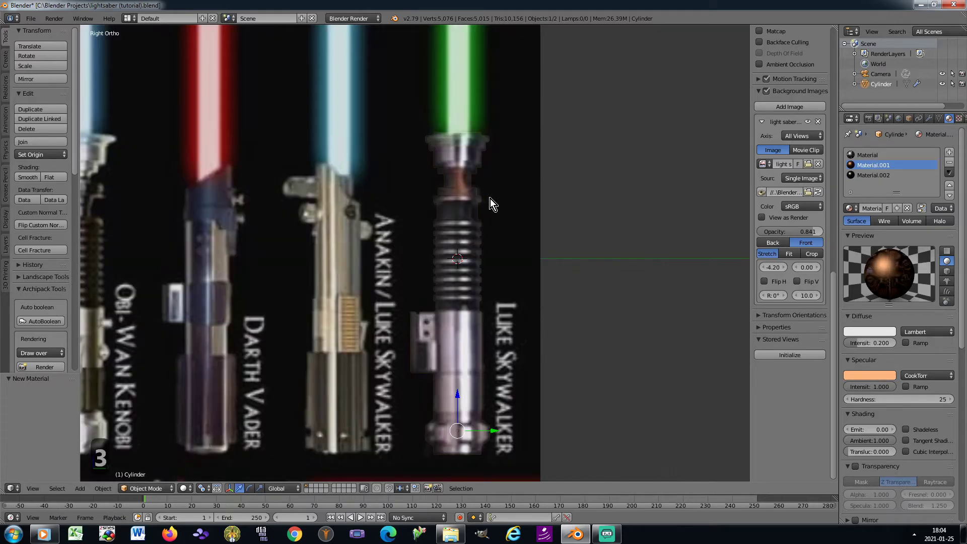
scroll(441, 175, up, 5)
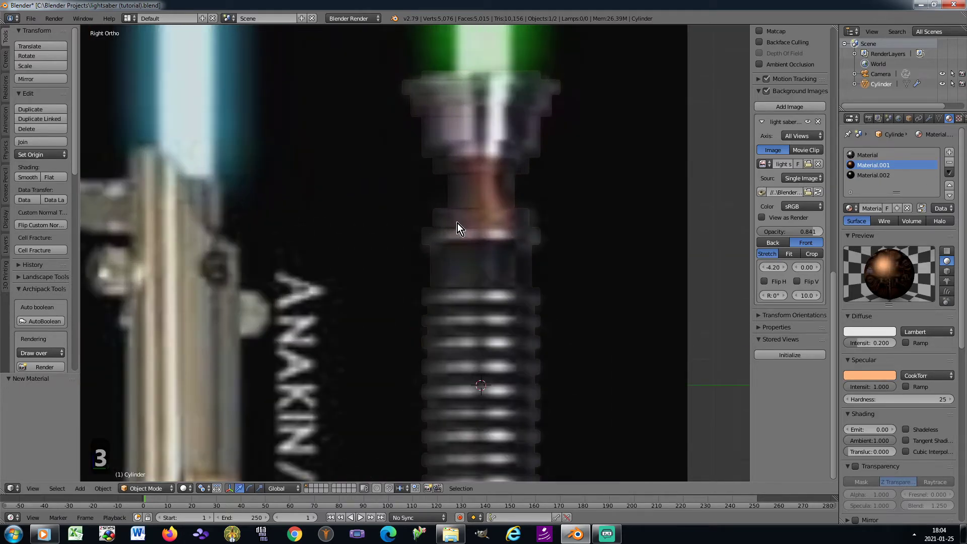
key(Tab)
key(a)
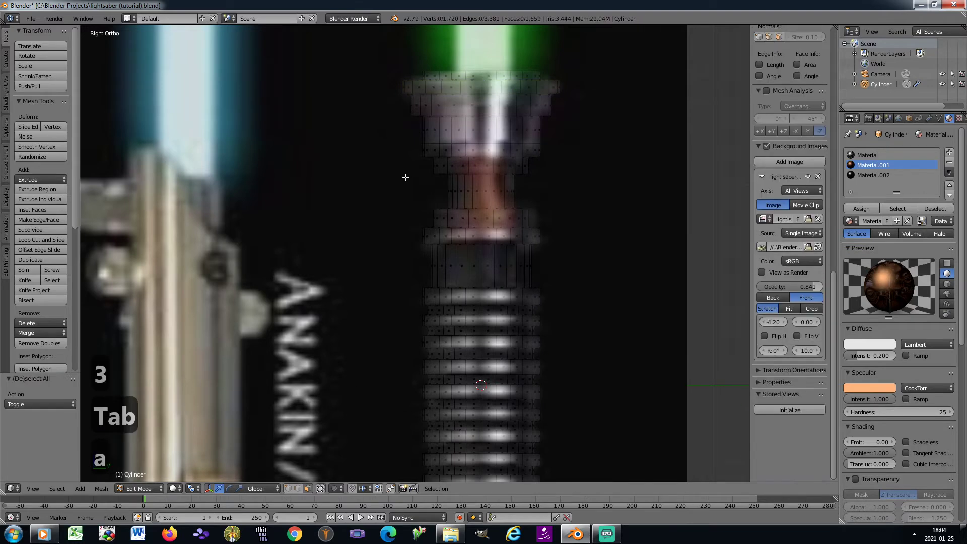
key(b)
drag(402, 162, 565, 223)
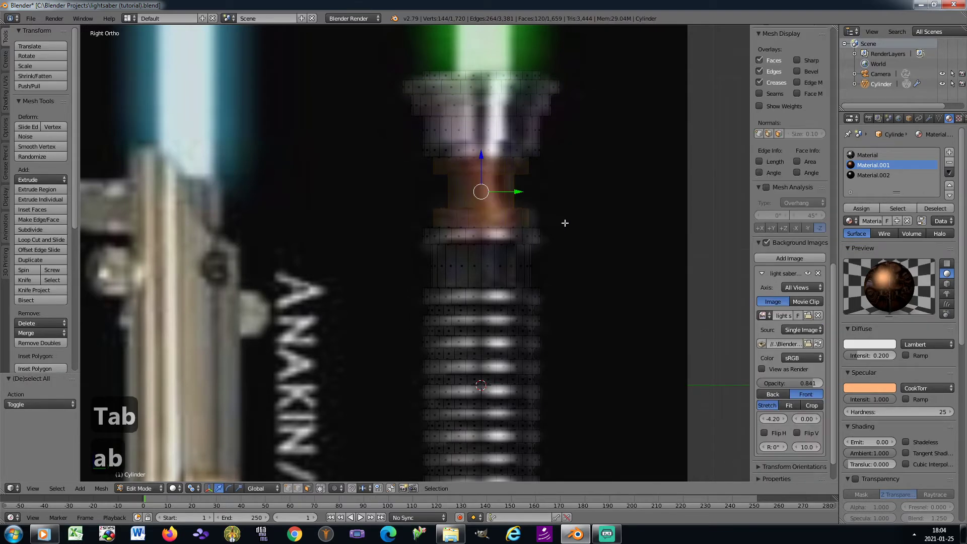
click(866, 207)
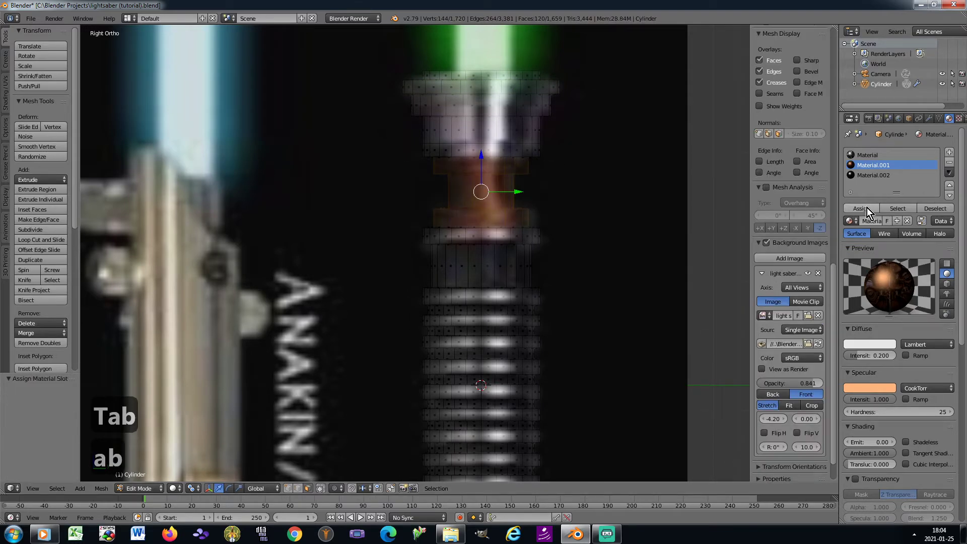
key(a)
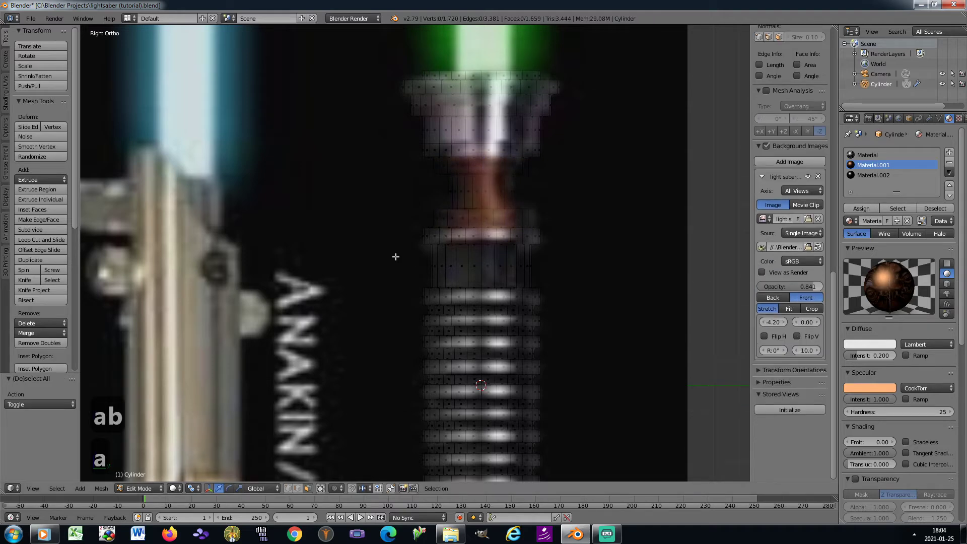
Step: Examine the ribbed grip on the reference image at opacity 1.000, and set the background image opacity to 0.683
drag(796, 286, 827, 287)
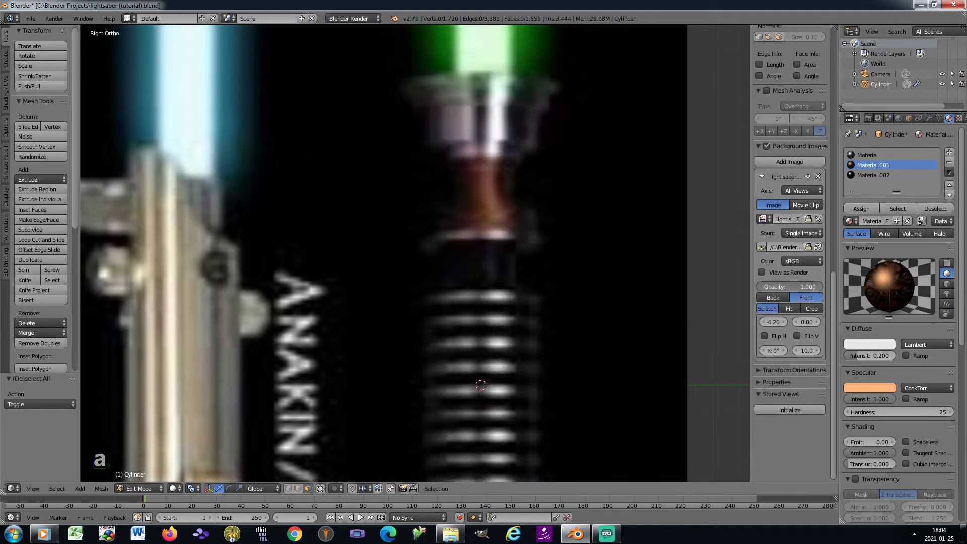
scroll(509, 260, down, 2)
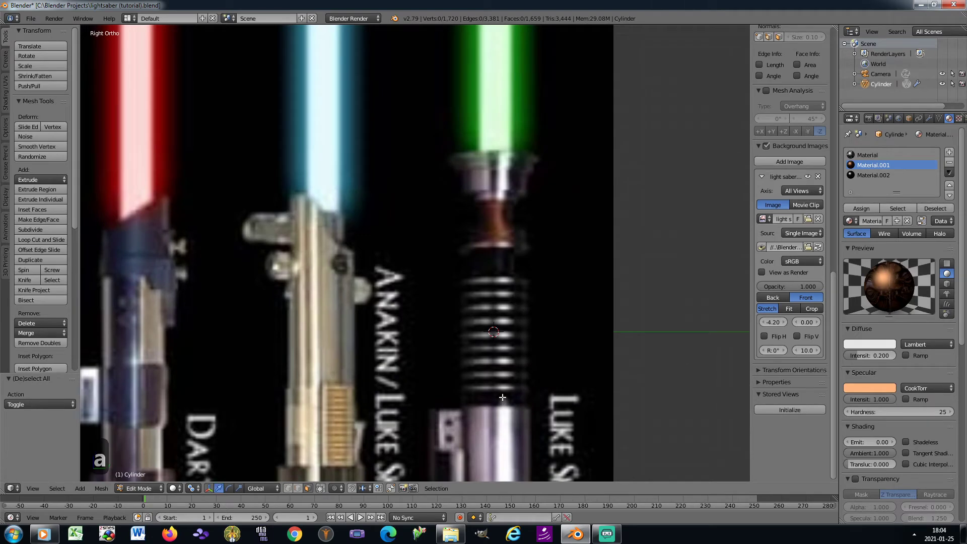
shift+middle_drag(502, 393, 514, 213)
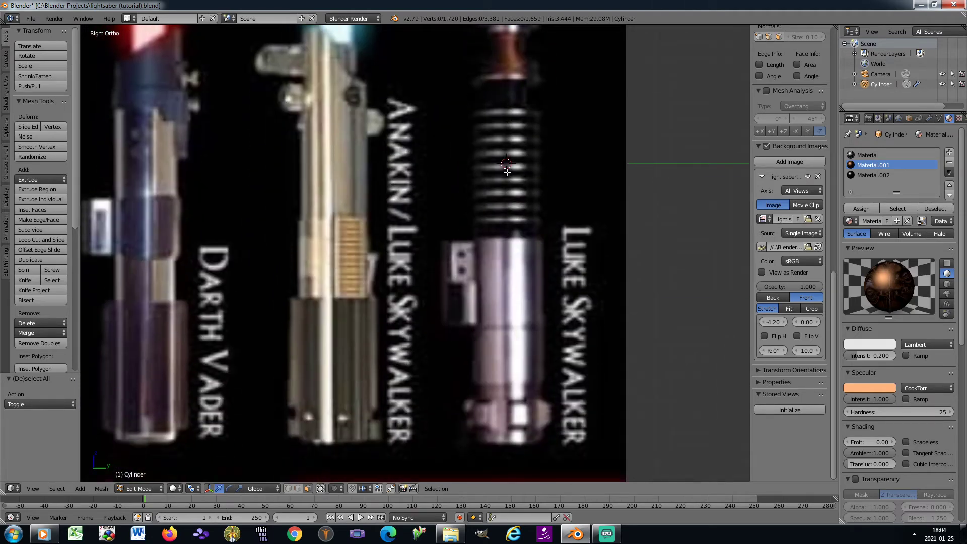
scroll(508, 172, up, 2)
scroll(507, 171, up, 1)
shift+middle_drag(506, 170, 501, 245)
drag(817, 287, 758, 288)
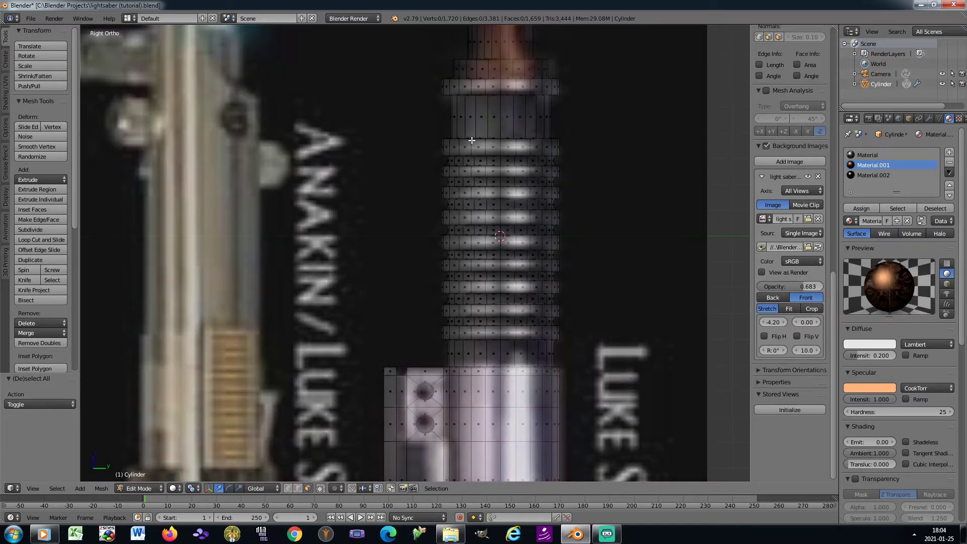
Step: Select the wide recessed band below the copper neck and the first four grooves of the ribbed grip
key(a)
key(a)
key(b)
drag(414, 88, 564, 143)
key(b)
drag(428, 159, 575, 170)
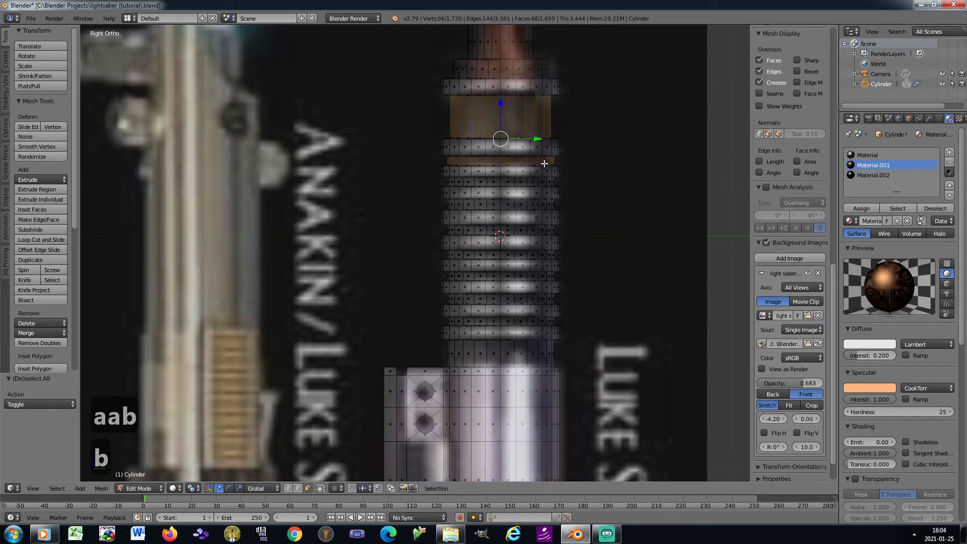
scroll(496, 169, up, 3)
drag(398, 187, 612, 199)
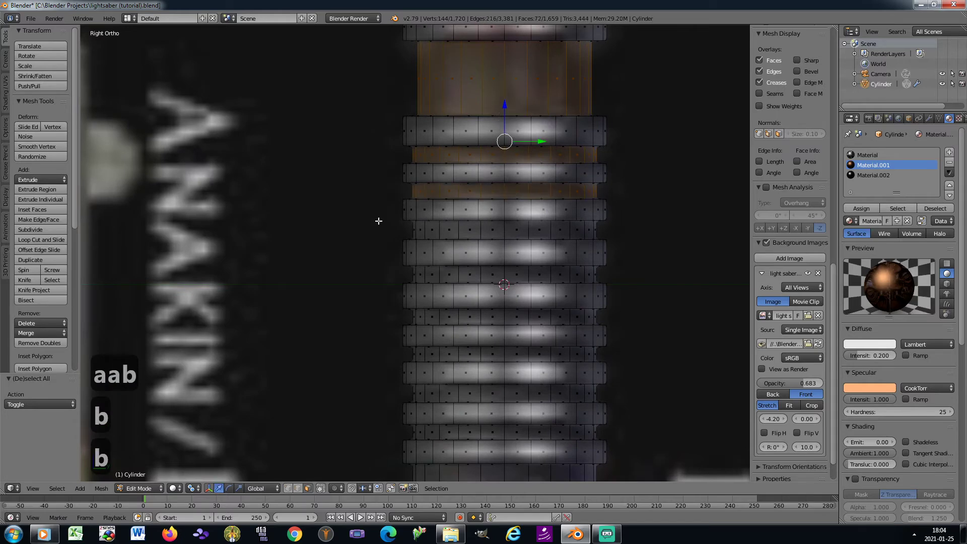
key(b)
drag(384, 225, 612, 228)
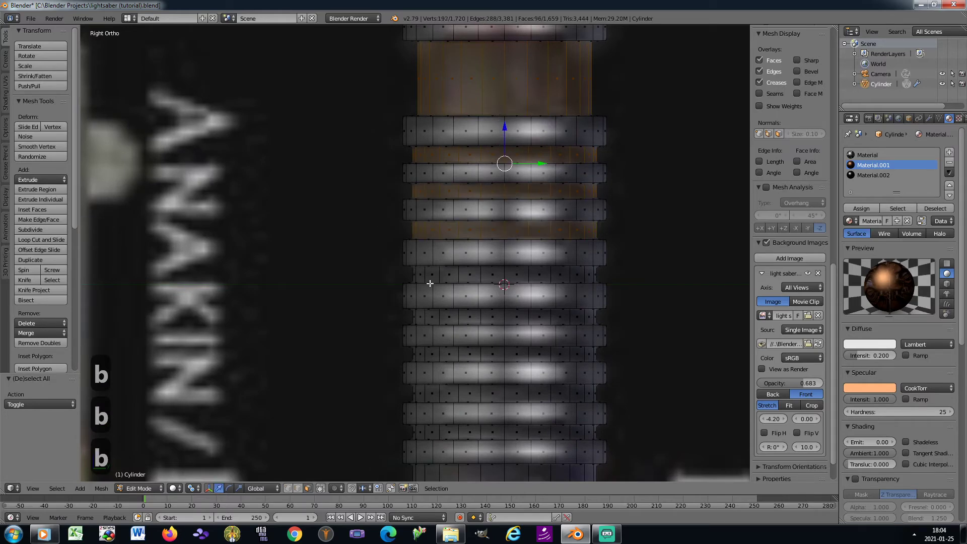
key(b)
drag(404, 272, 605, 283)
Step: Add the remaining grip grooves and the recessed band above the body to the selection, and assign Material.002 to it
key(b)
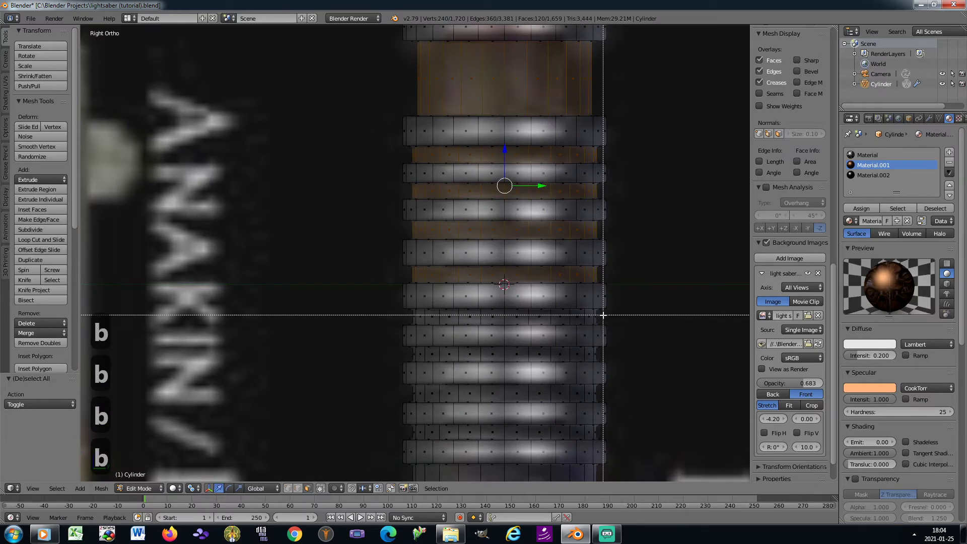
drag(603, 317, 611, 437)
key(b)
key(b)
key(b)
scroll(572, 399, down, 4)
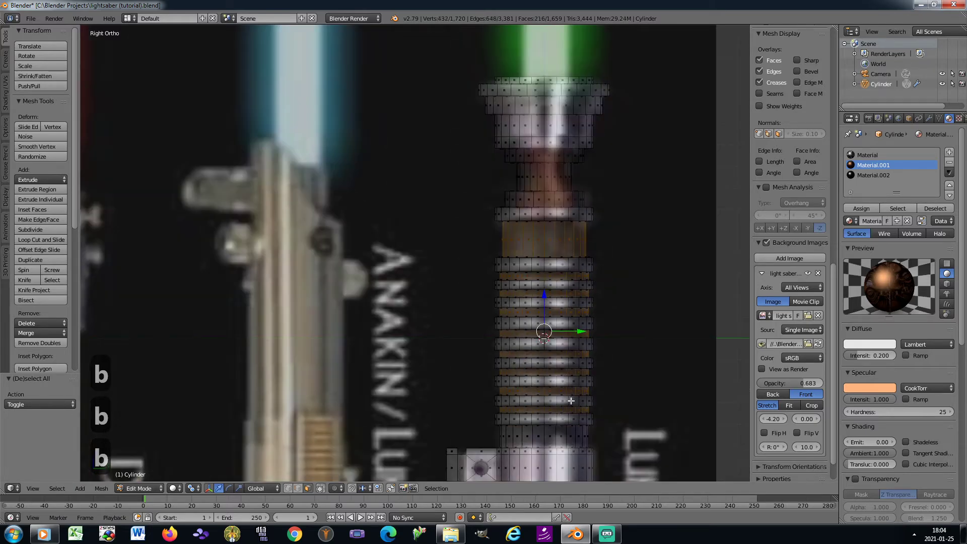
shift+middle_drag(527, 432, 478, 317)
scroll(477, 317, up, 3)
key(b)
drag(403, 314, 614, 342)
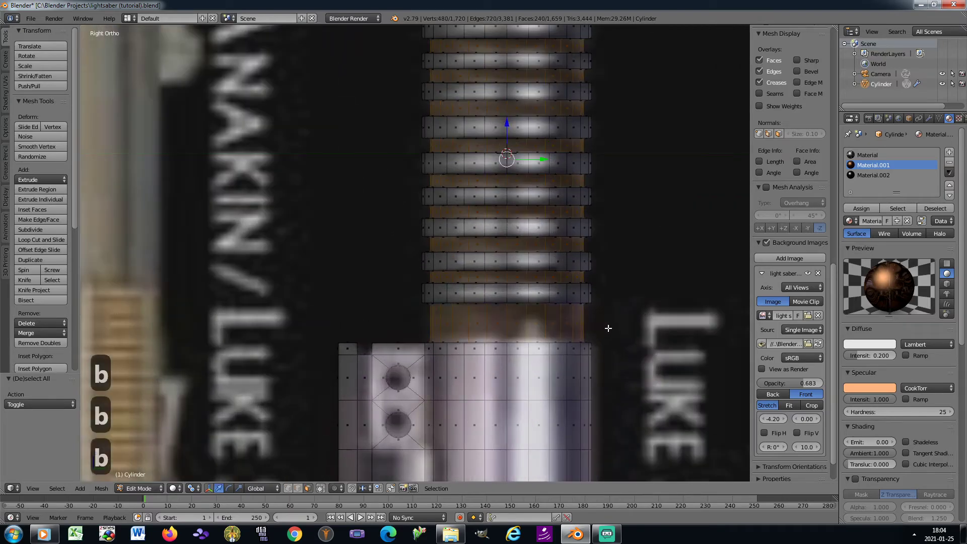
click(867, 175)
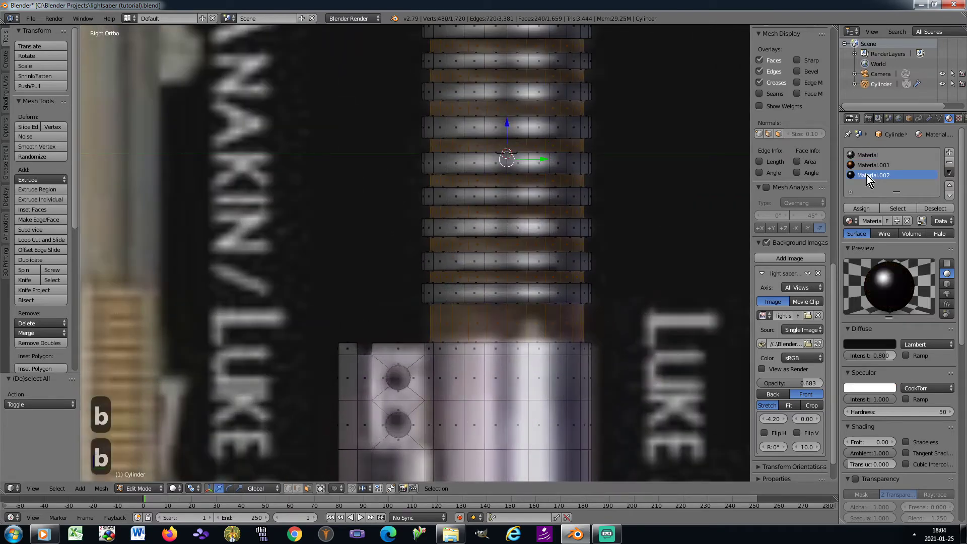
click(861, 209)
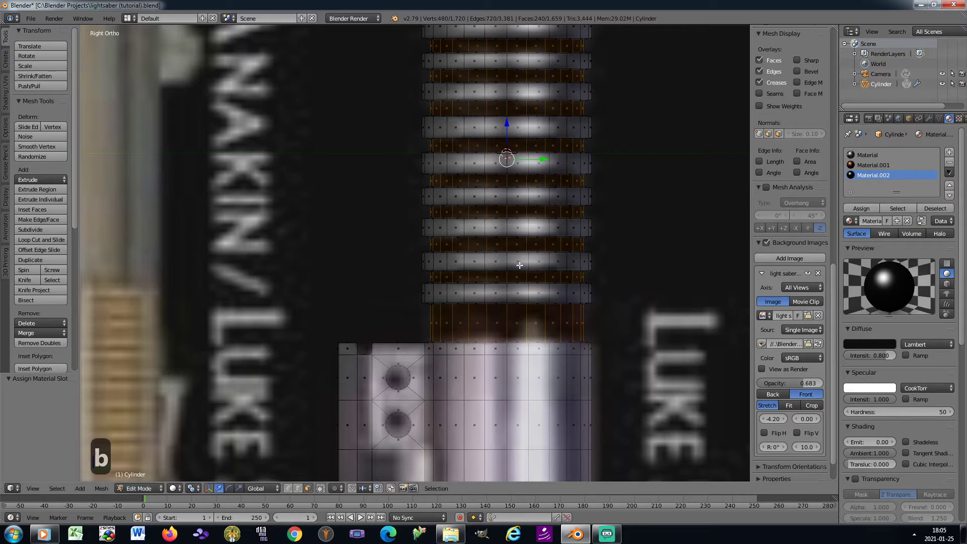
scroll(519, 265, down, 4)
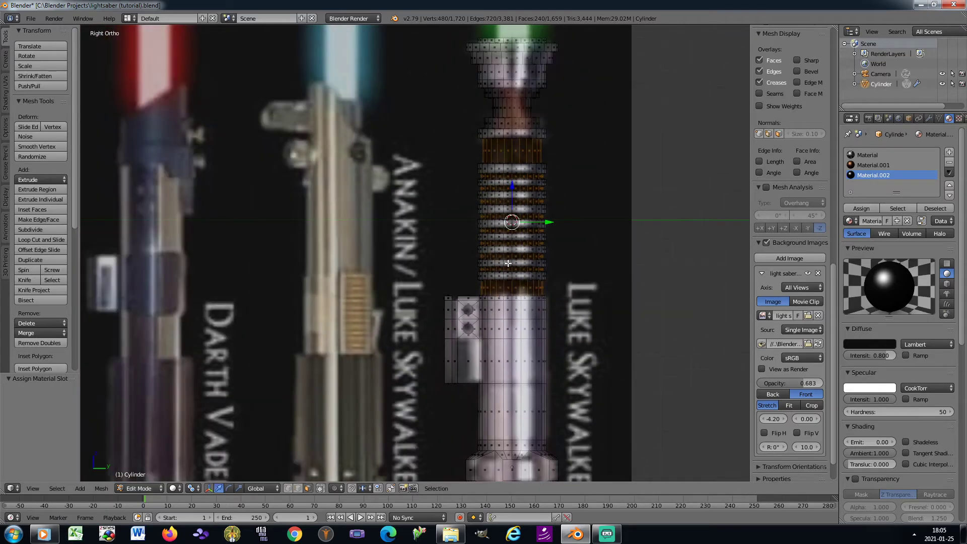
key(Tab)
scroll(509, 264, down, 2)
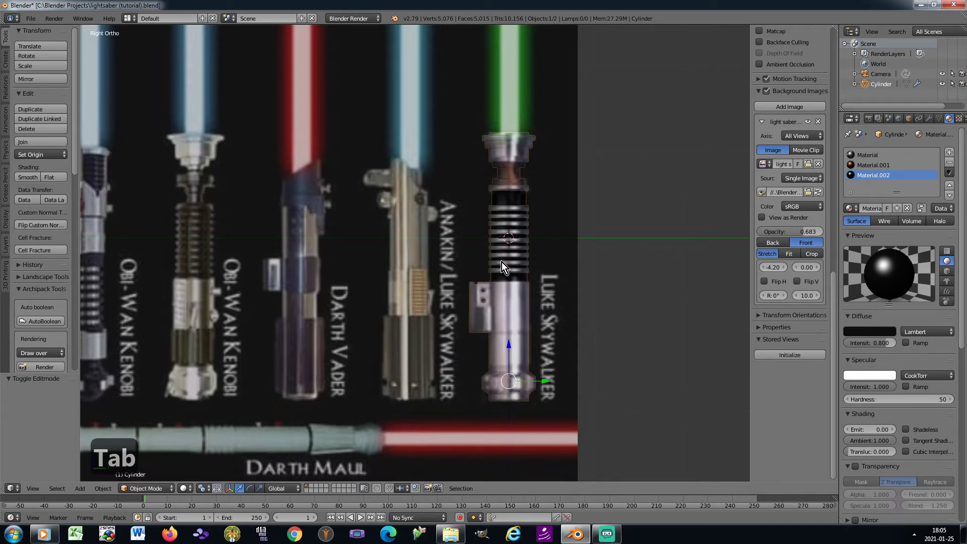
Step: Apply the rotation and scale of the hilt object
key(3)
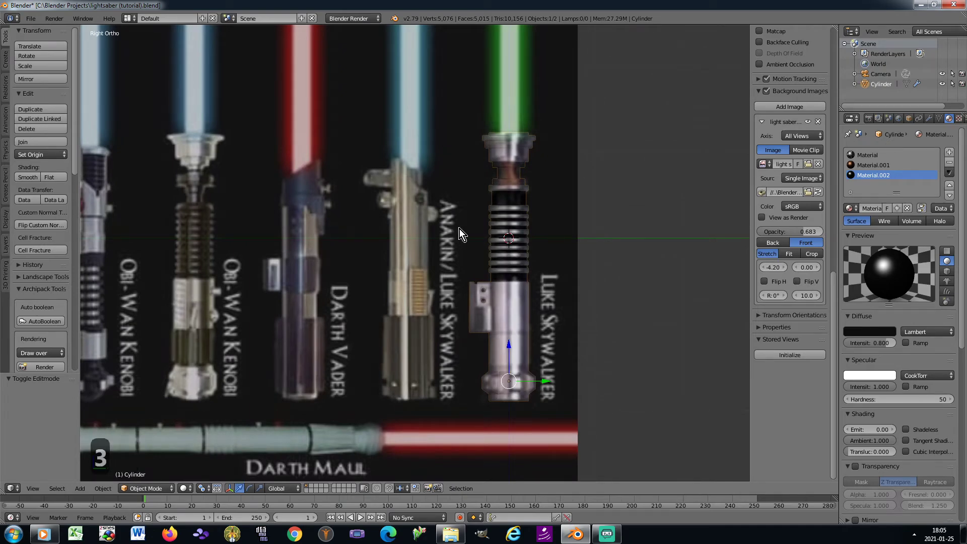
scroll(459, 229, down, 3)
key(8)
key(2)
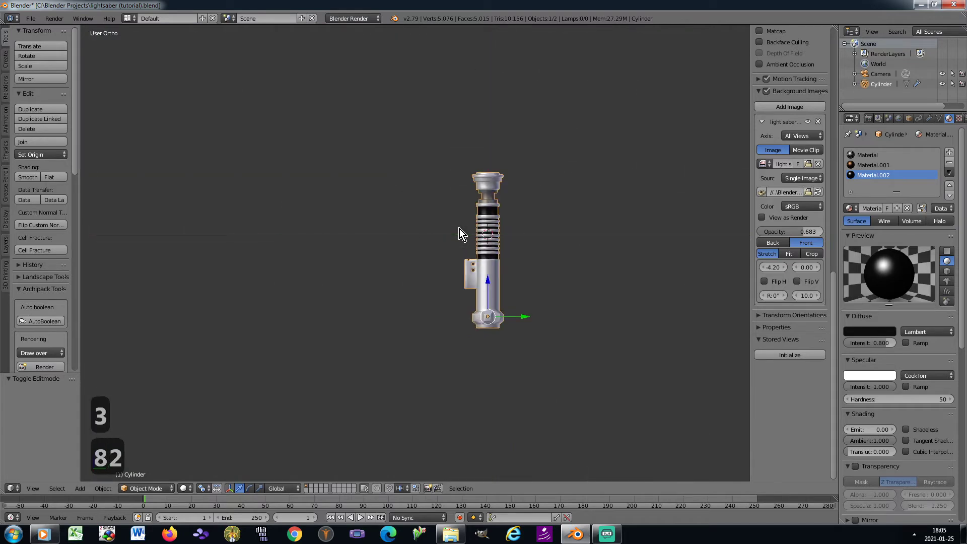
key(ctrl+a)
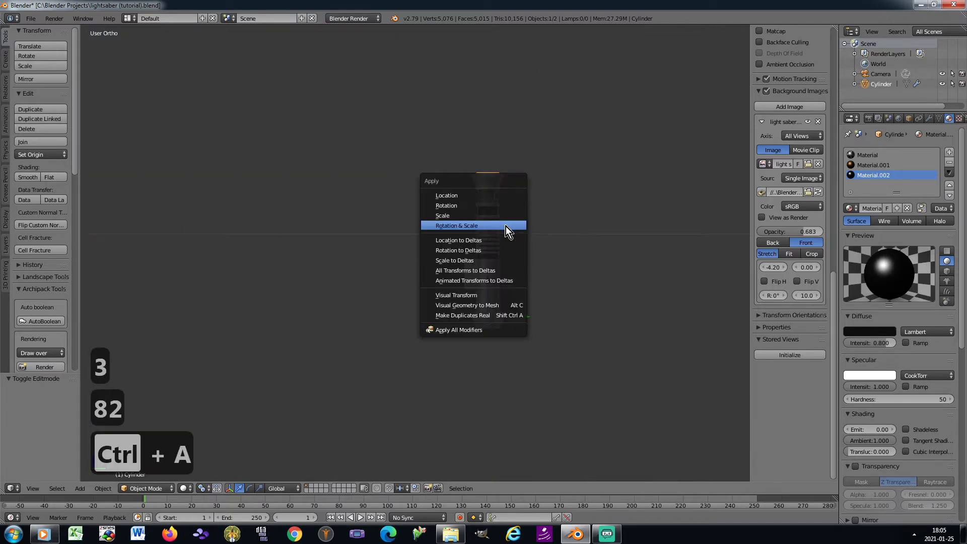
click(506, 225)
Step: Look through the camera and move the hilt -4.900 along X so it stands fully inside the frame
scroll(488, 196, up, 6)
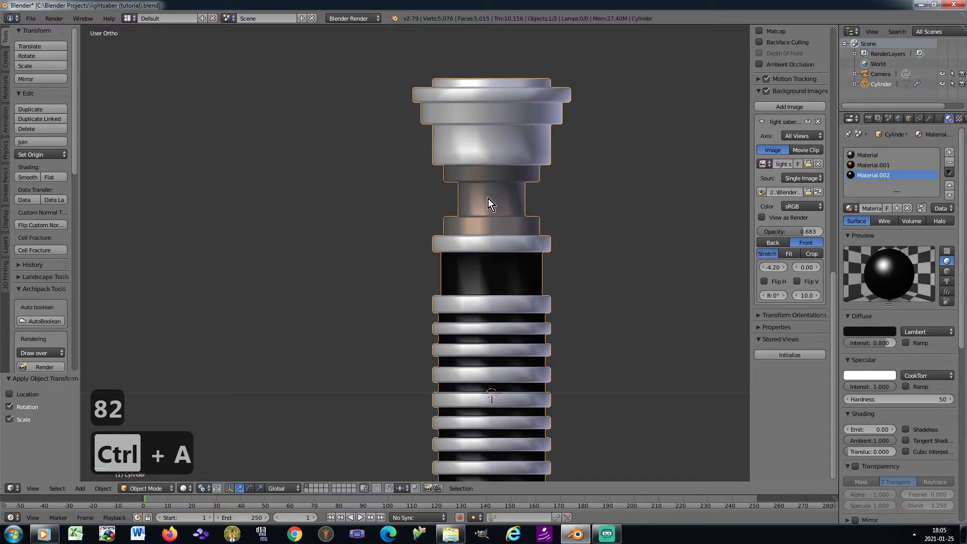
scroll(489, 199, down, 6)
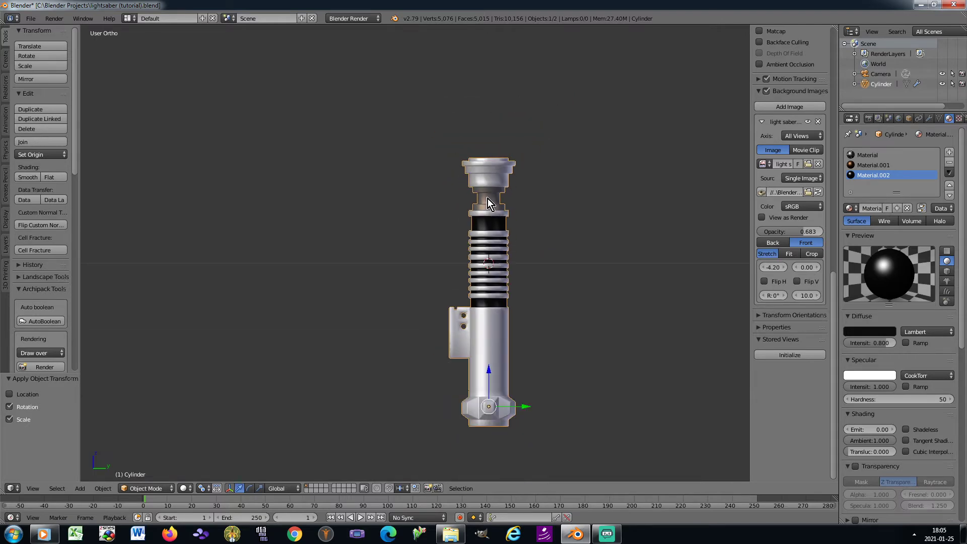
shift+middle_drag(488, 201, 445, 266)
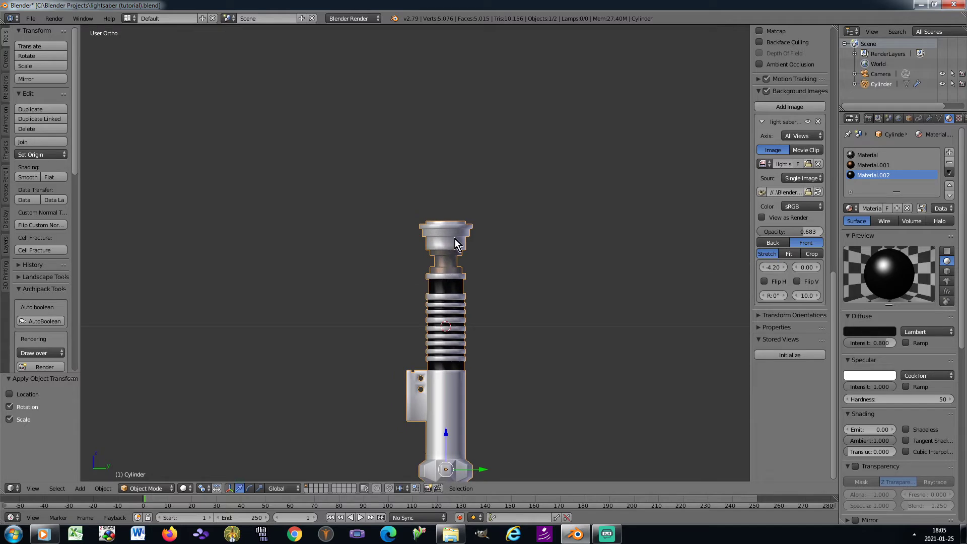
scroll(492, 208, down, 5)
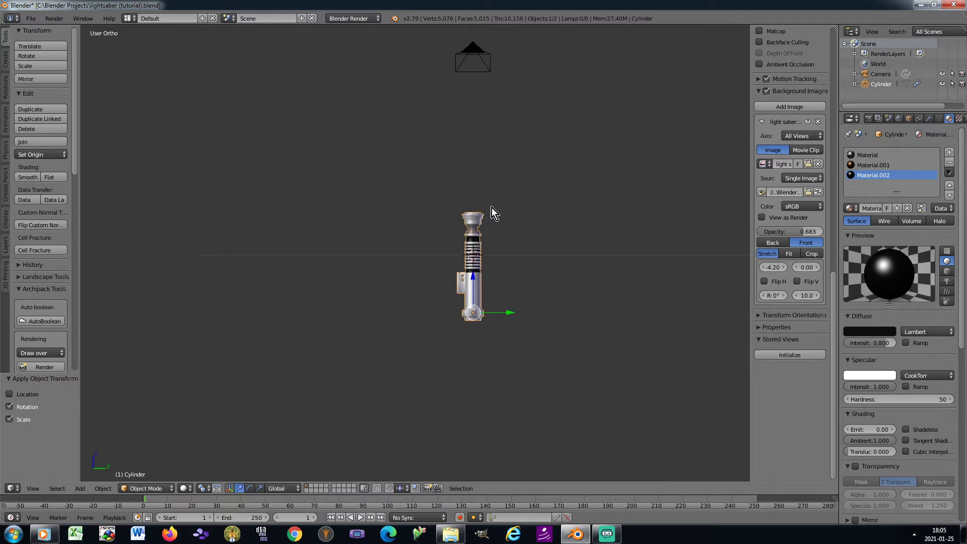
shift+middle_drag(475, 207, 458, 253)
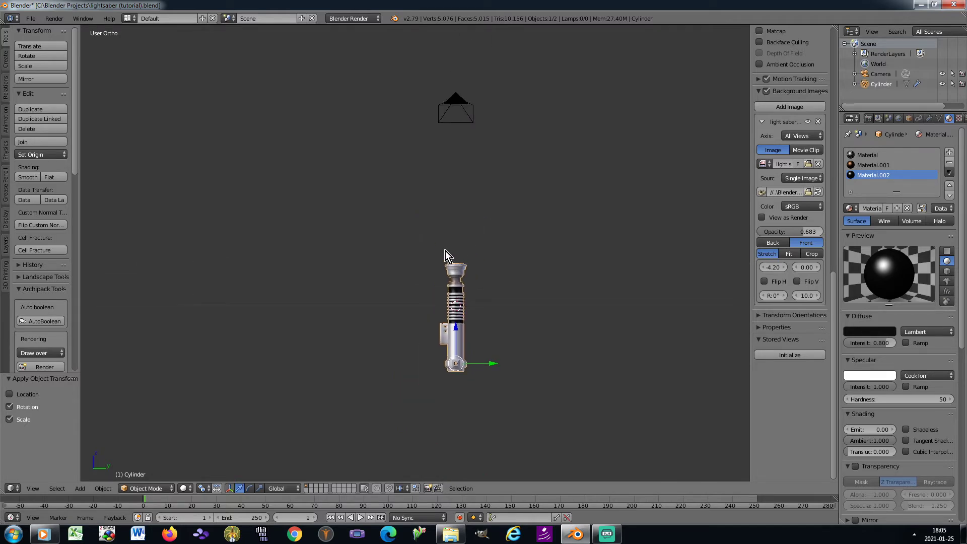
key(KP_3)
key(KP_0)
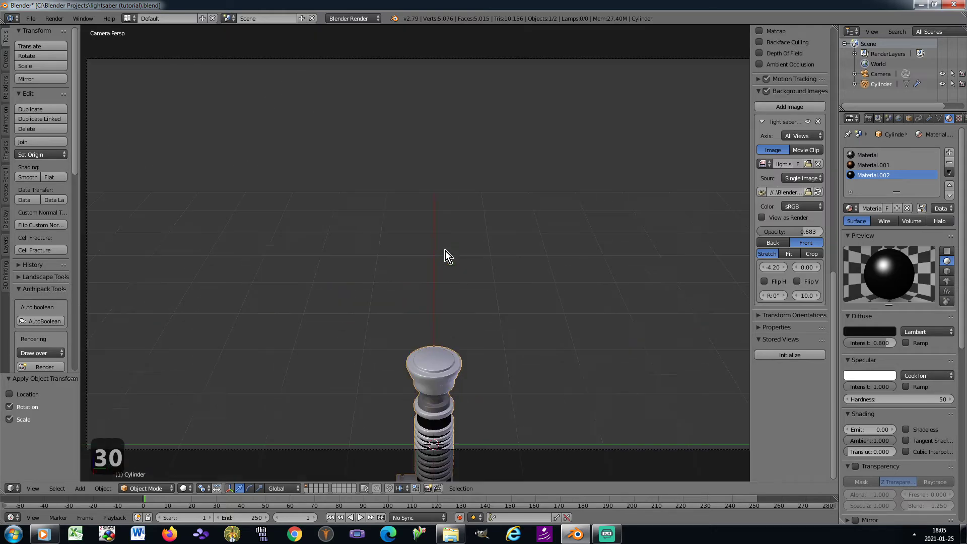
scroll(437, 305, down, 1)
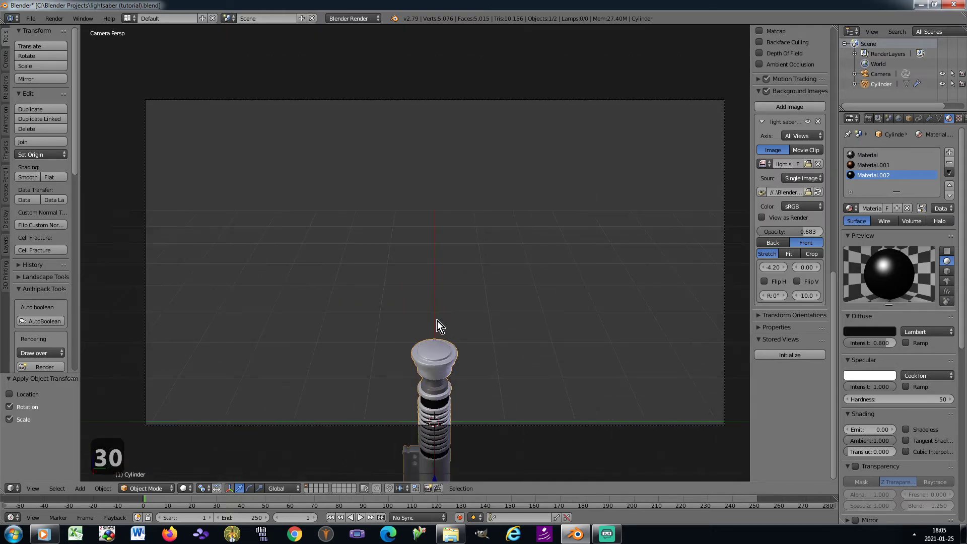
key(g)
key(x)
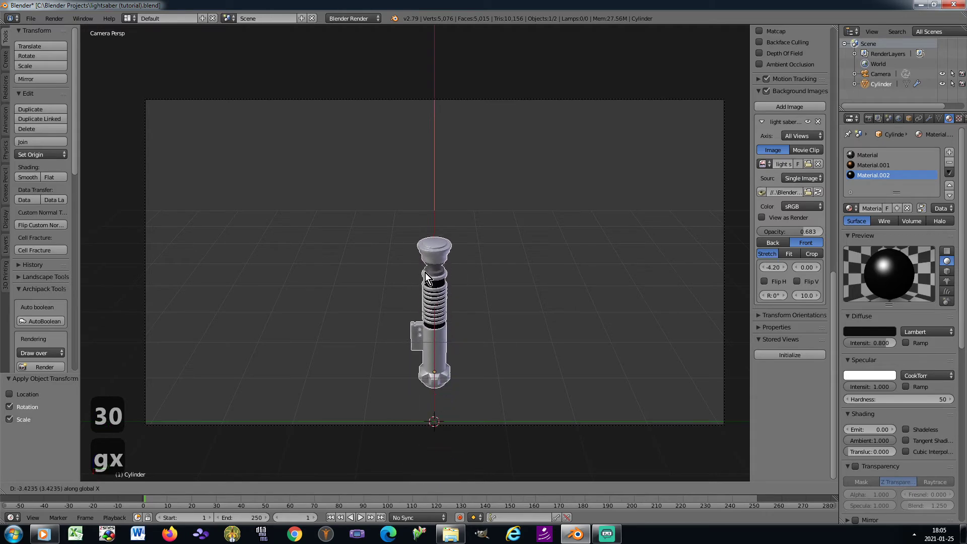
click(424, 239)
Step: Lay the hilt on its side by rotating it 90° about X and 180° about the view axis
text(rx)
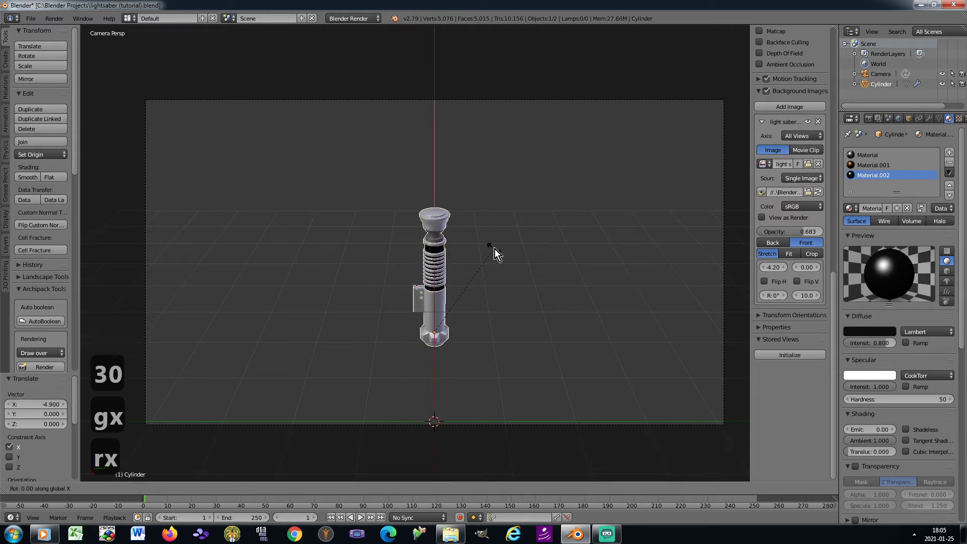
text(90)
key(Return)
text(r180)
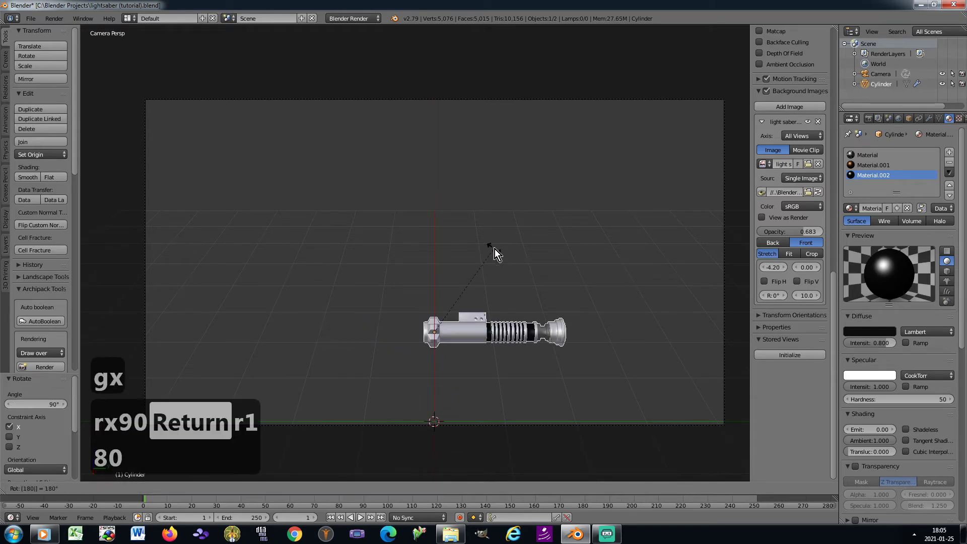
key(Return)
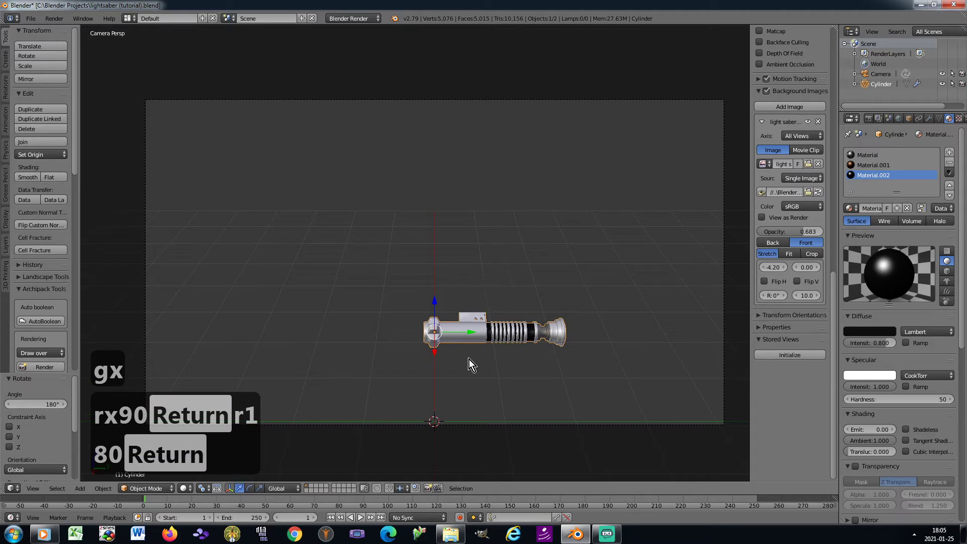
Step: Move the hilt to the camera frame's left edge: -5.926 along Y, -2.216 along X, and another -0.909 along Y
key(g)
key(y)
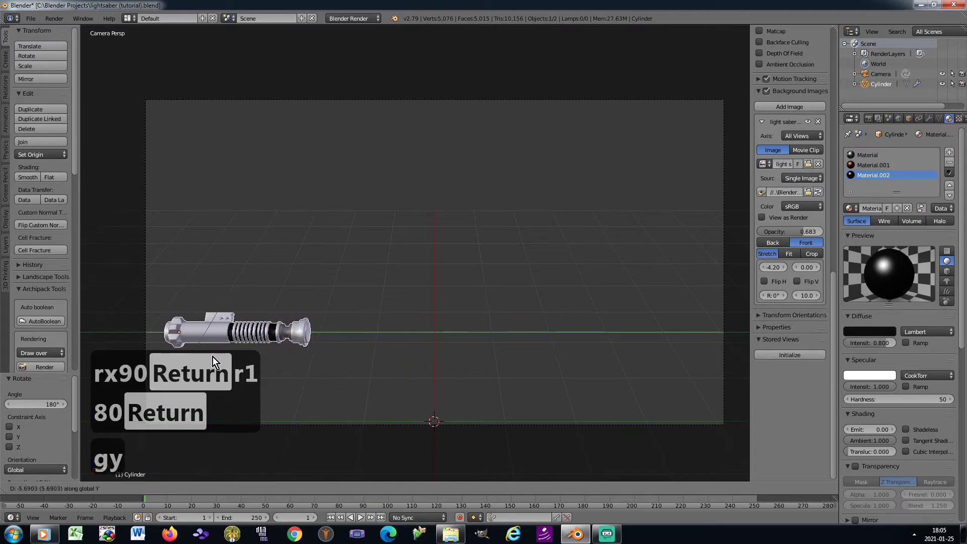
click(203, 357)
key(g)
key(x)
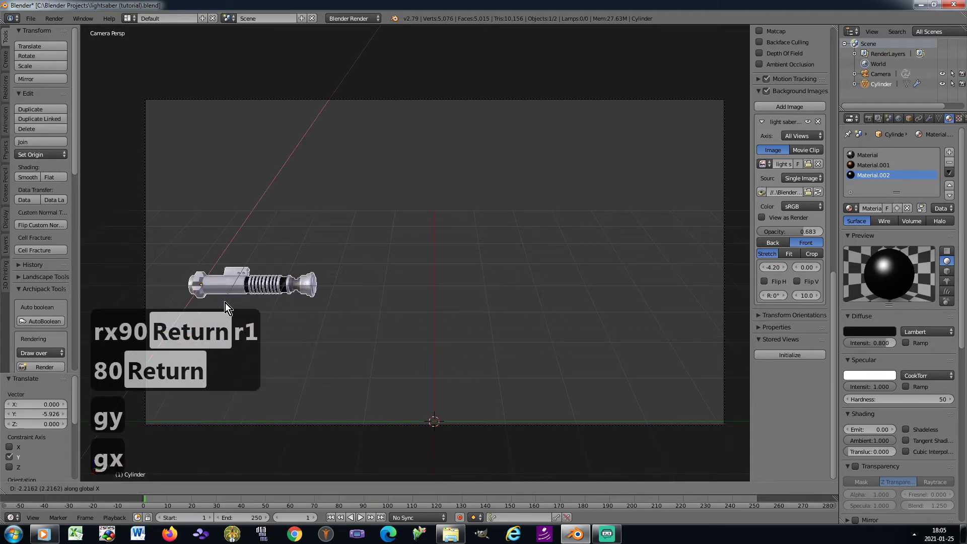
click(225, 303)
key(g)
key(y)
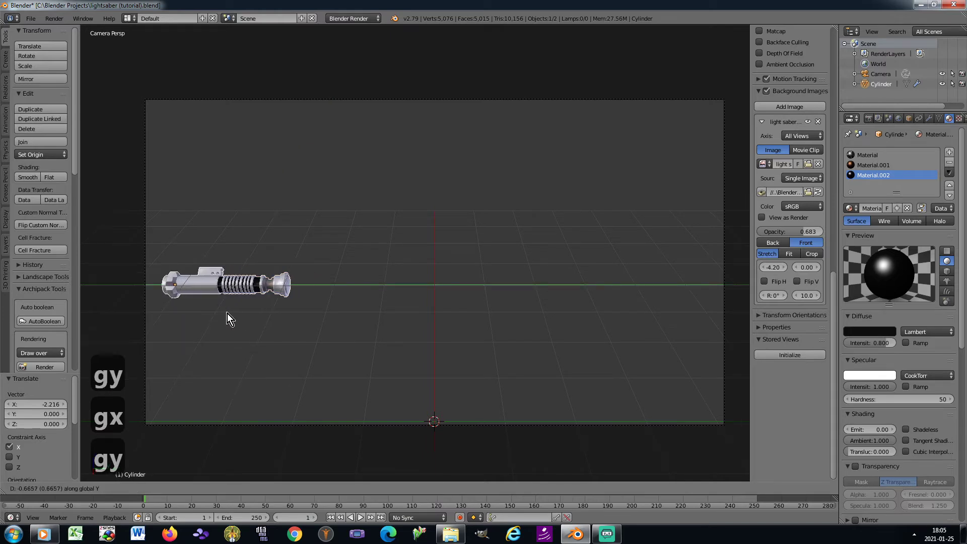
click(219, 313)
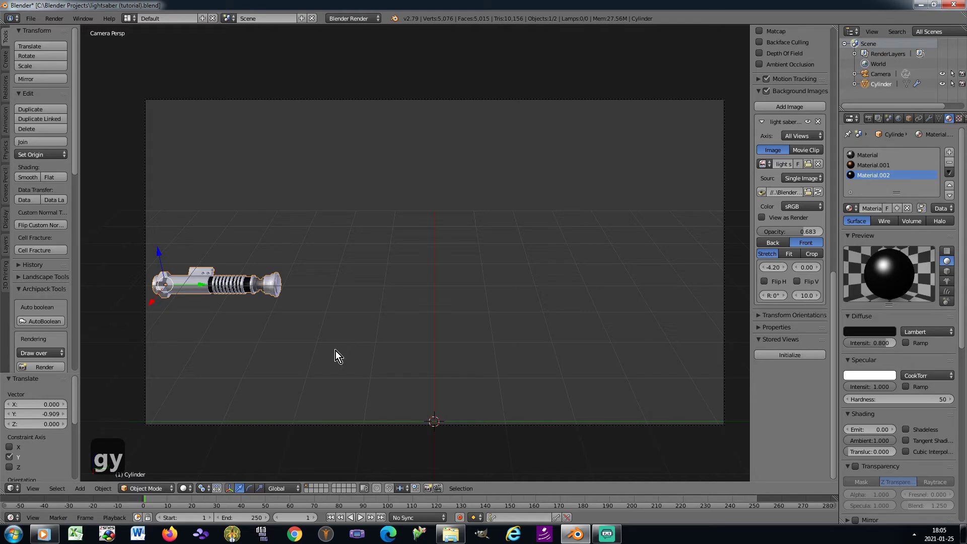
Step: Snap the 3D cursor to the selected hilt and add a single-vertex mesh object there
key(shift+s)
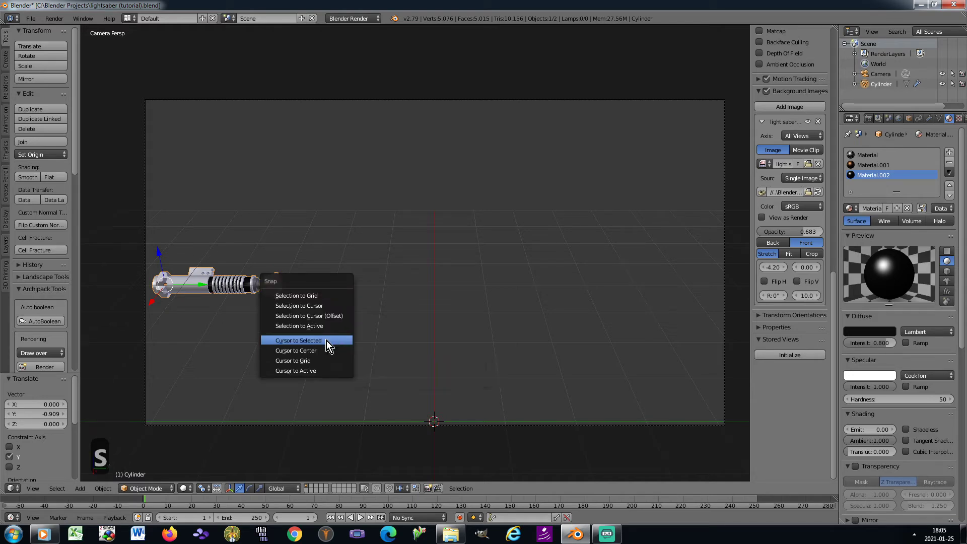
click(327, 340)
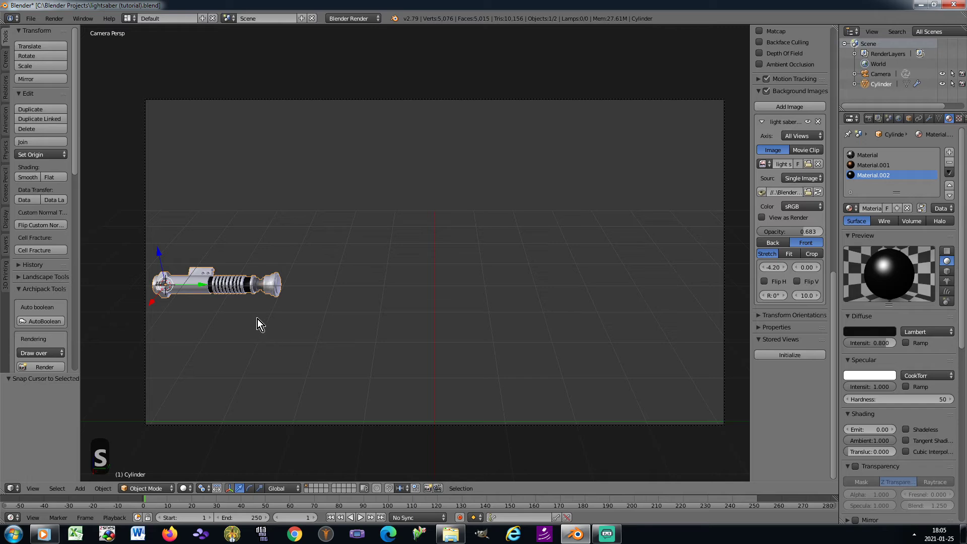
key(space)
mouse_move(356, 233)
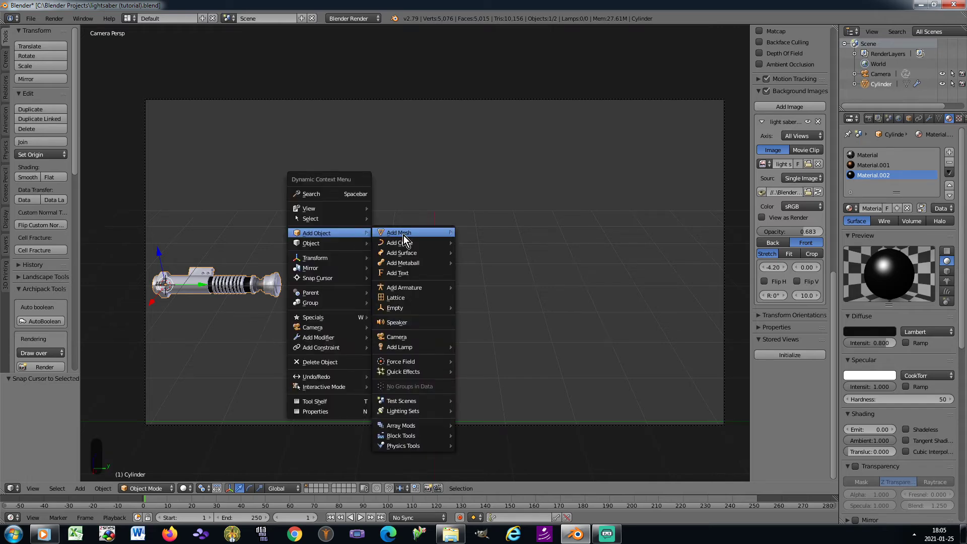
mouse_move(403, 233)
mouse_move(487, 395)
click(551, 389)
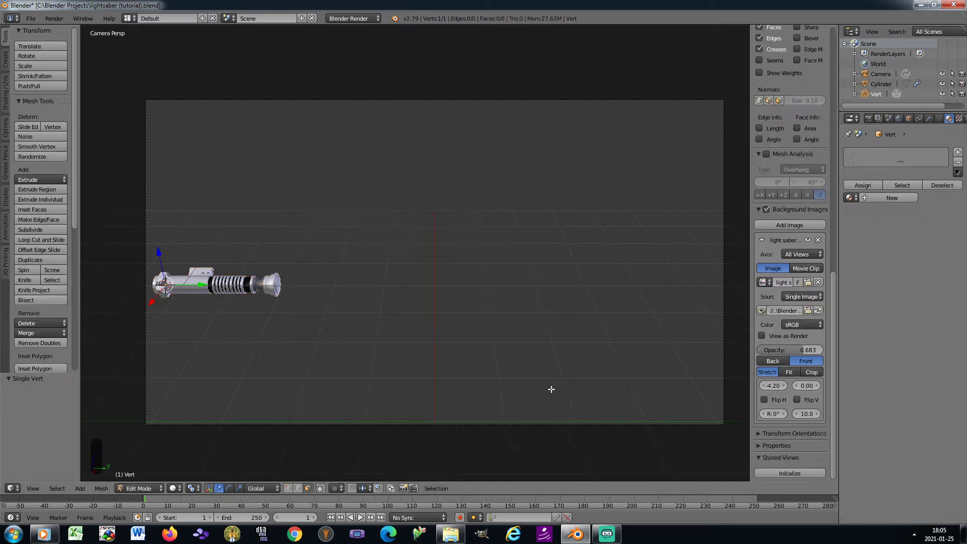
Step: Move the single-vertex object along Y into the hilt's emitter end, and return to editing its mesh
key(Tab)
key(g)
key(y)
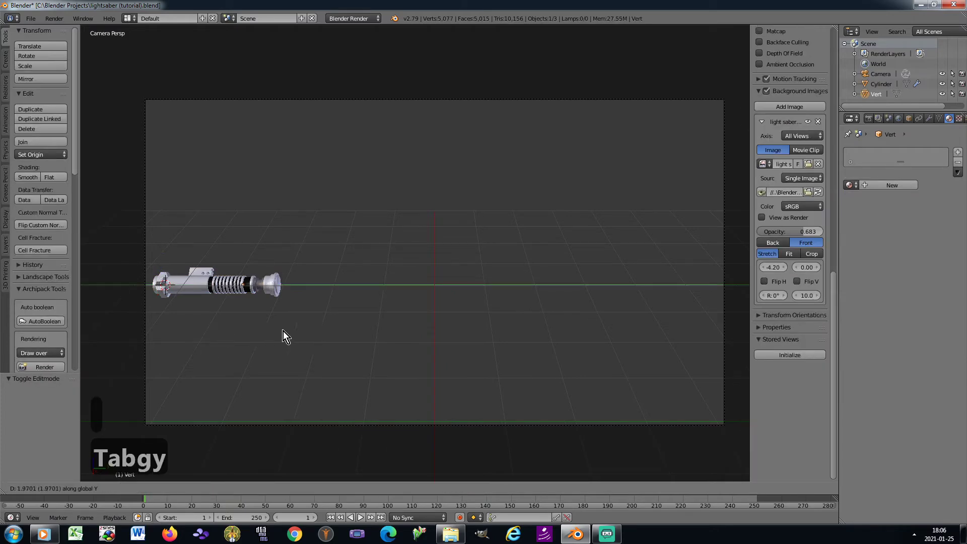
click(301, 331)
key(Tab)
Step: Try to extrude the vertex along Y from the emitter toward the far side of the camera frame
key(e)
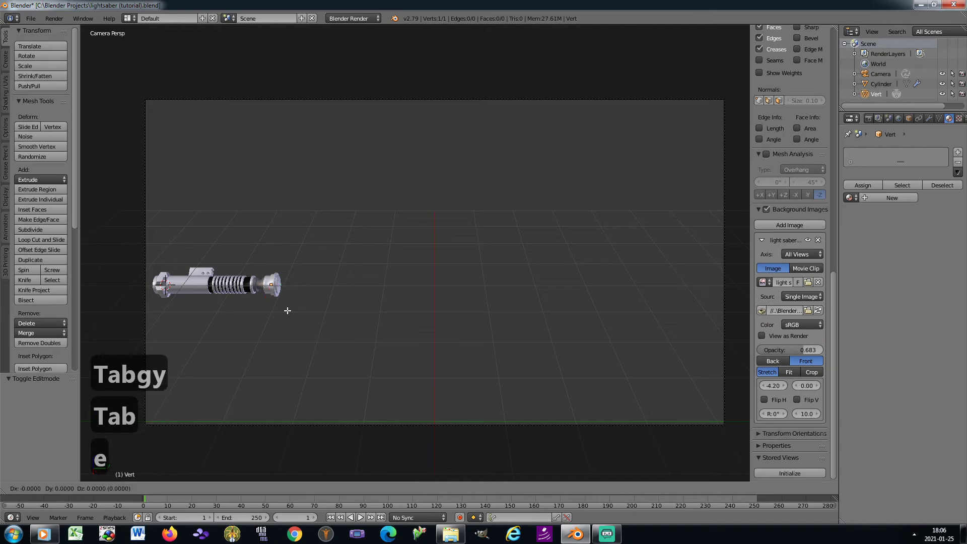
key(y)
click(711, 326)
key(ctrl+z)
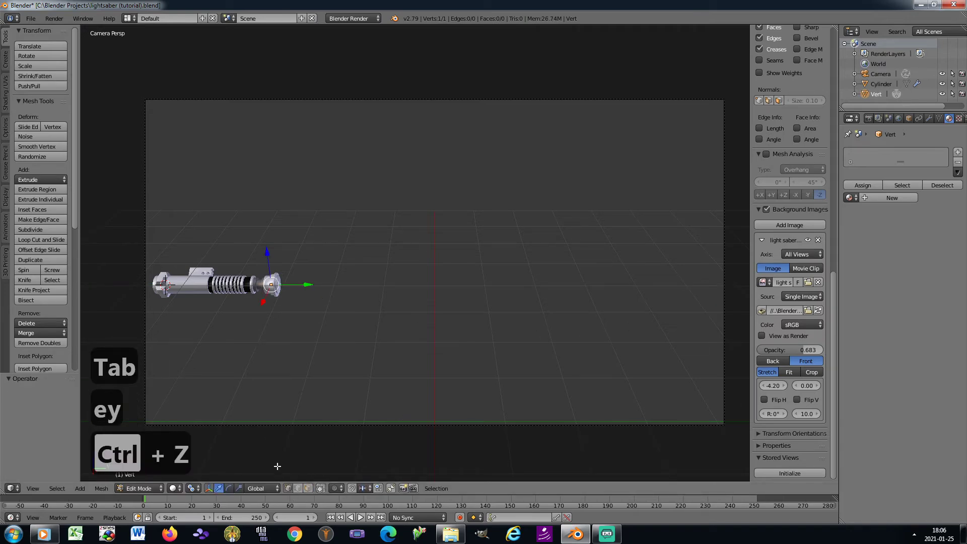
Step: Extrude the vertex 13.554 along Y from the hilt's emitter to past the far edge of the camera frame
scroll(284, 301, down, 1)
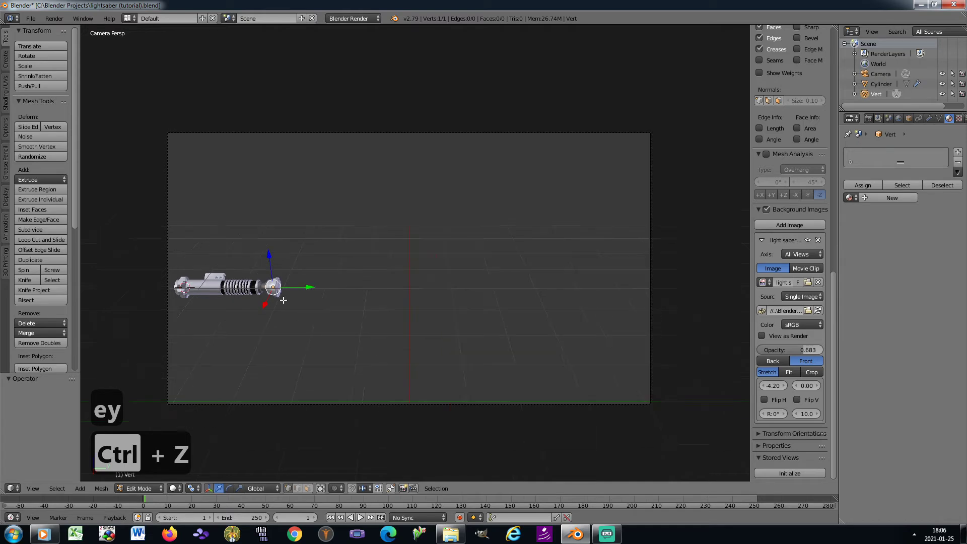
shift+middle_drag(284, 300, 262, 302)
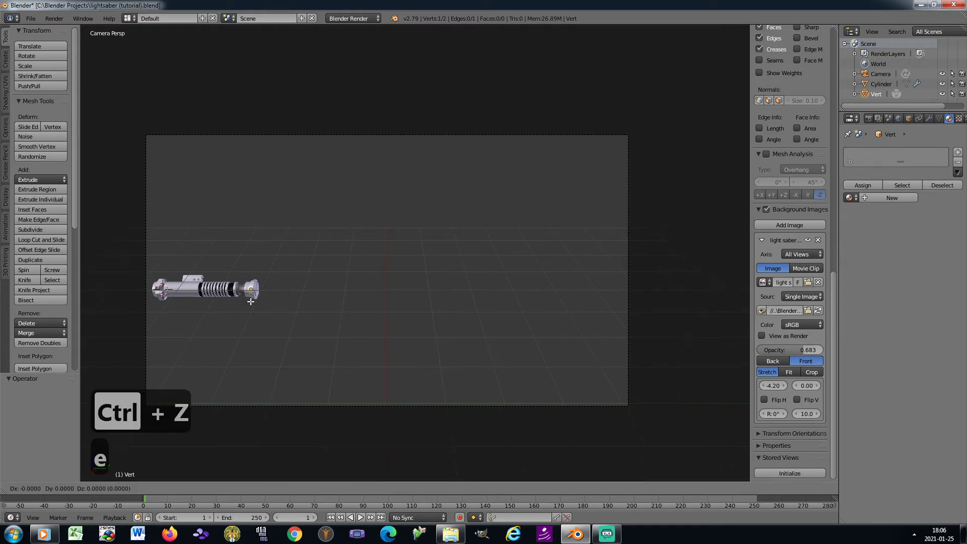
key(y)
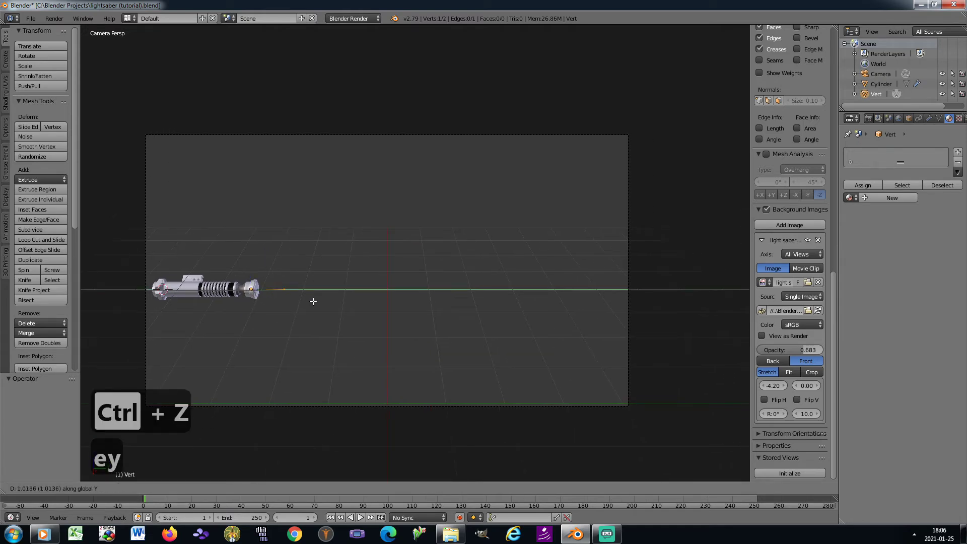
click(695, 309)
scroll(609, 301, down, 1)
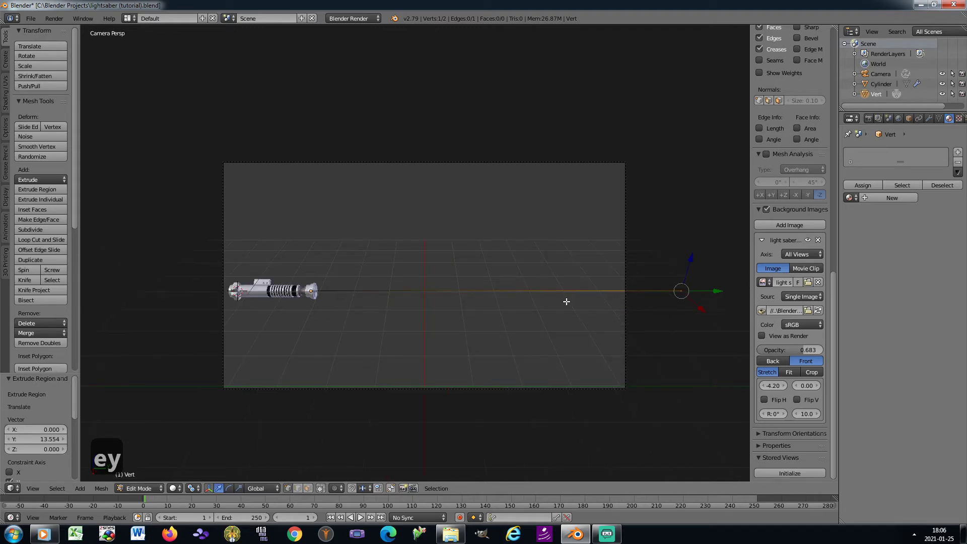
scroll(439, 284, up, 1)
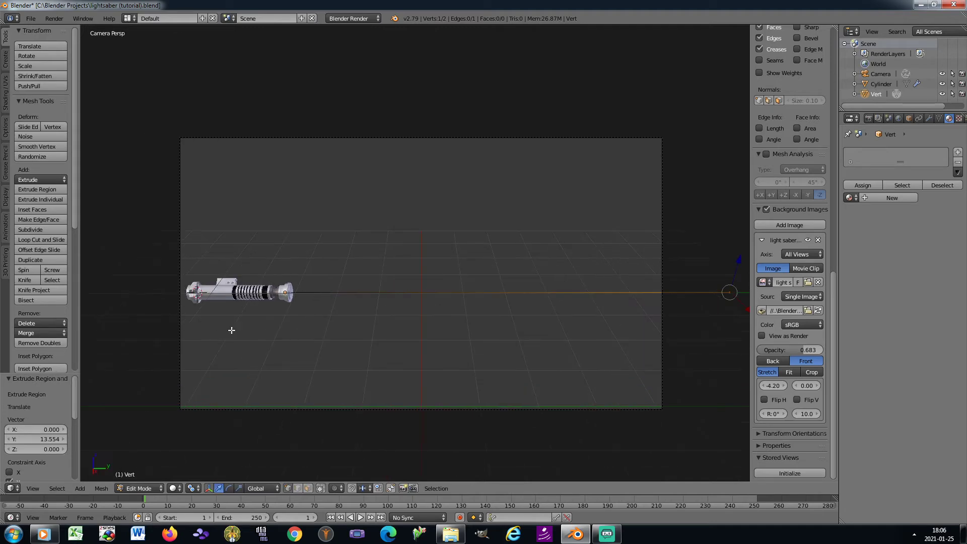
Step: Subdivide the whole blade edge six times with one cut each, and return to Object Mode
key(a)
key(a)
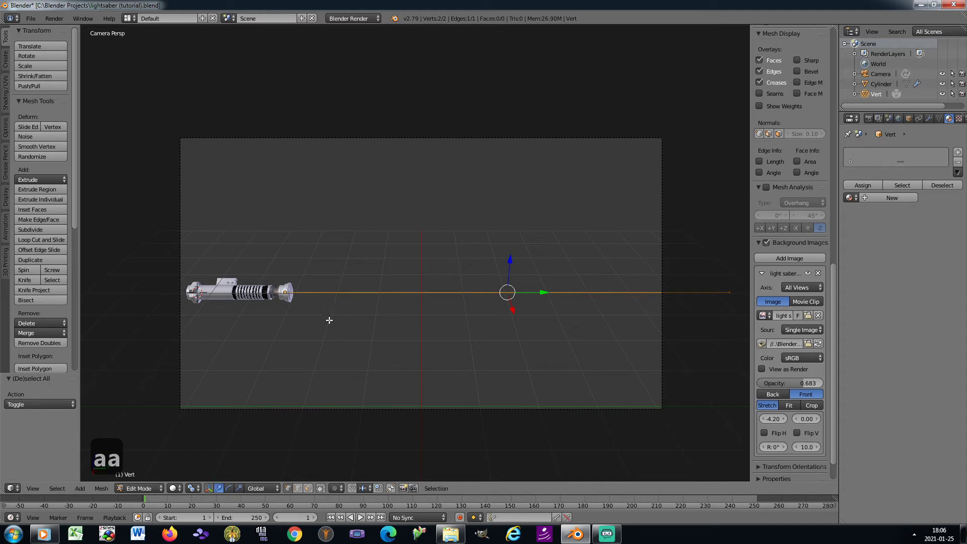
click(35, 232)
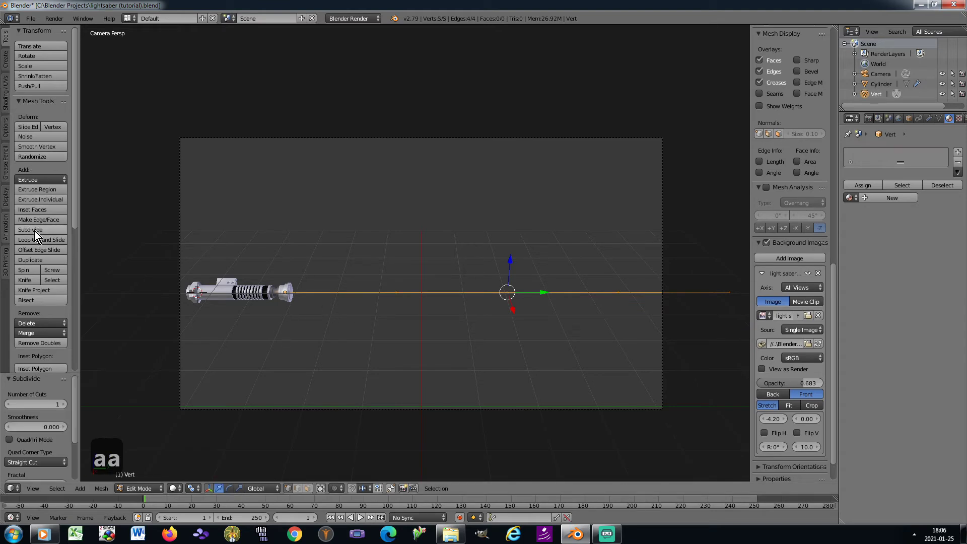
click(35, 231)
click(35, 231)
click(35, 231)
click(35, 231)
click(34, 231)
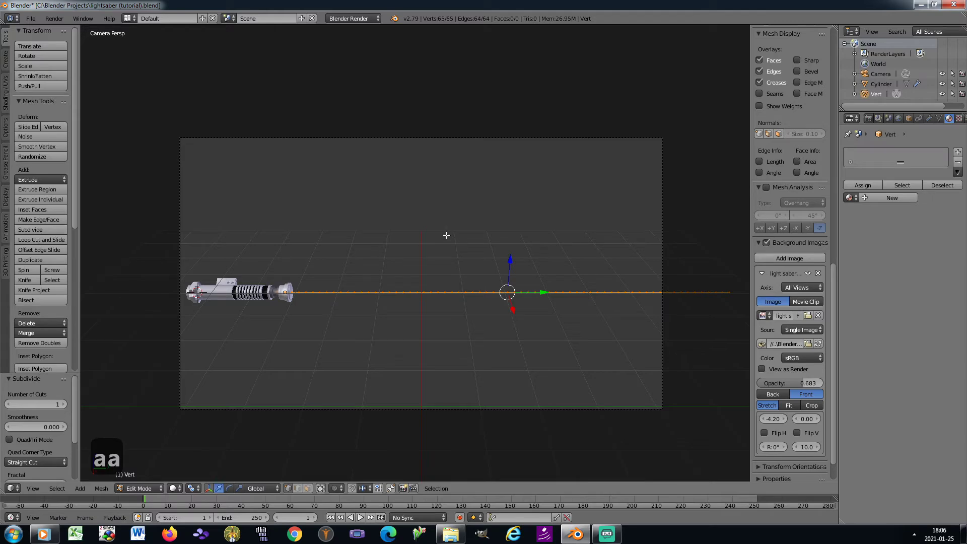
key(Tab)
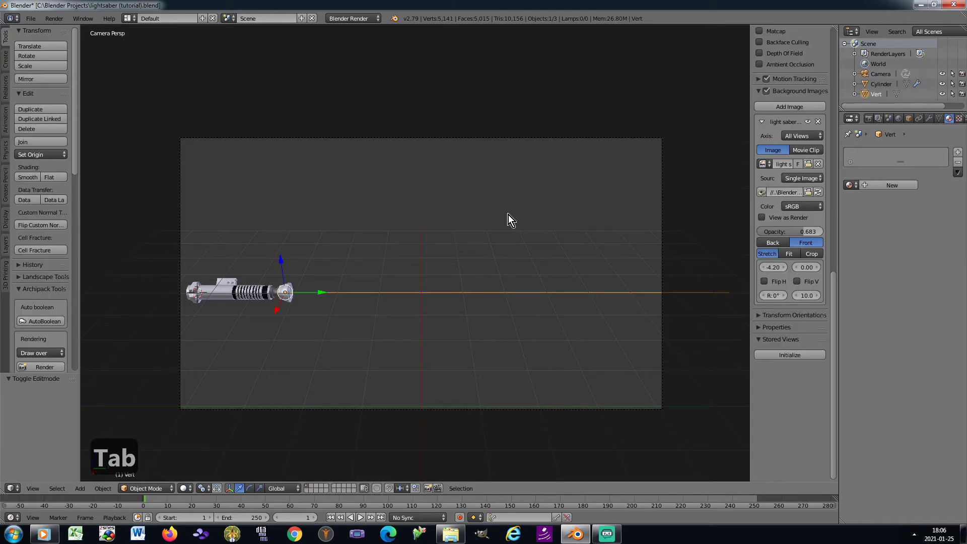
Step: Add a Subdivision Surface modifier to the blade line with 2 view subdivisions
click(929, 119)
click(902, 153)
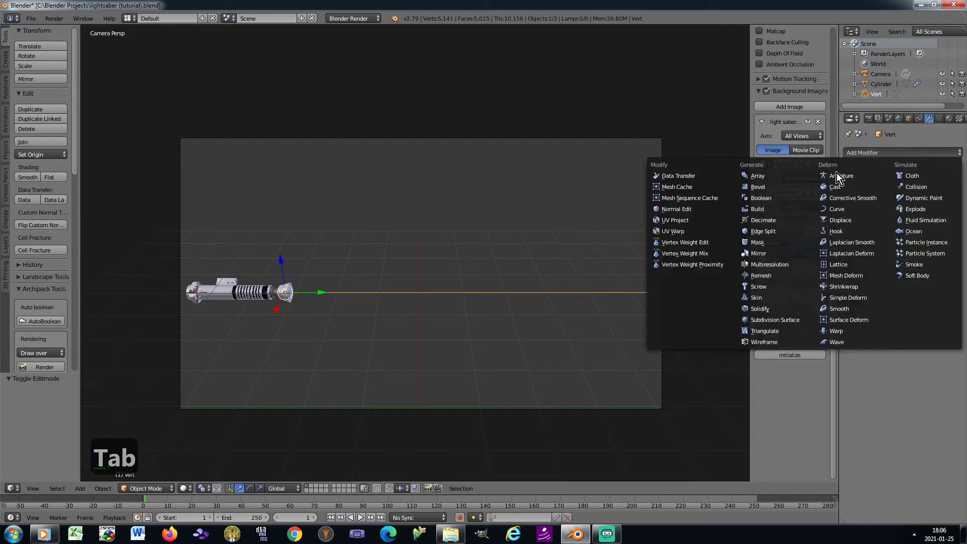
click(775, 321)
click(898, 242)
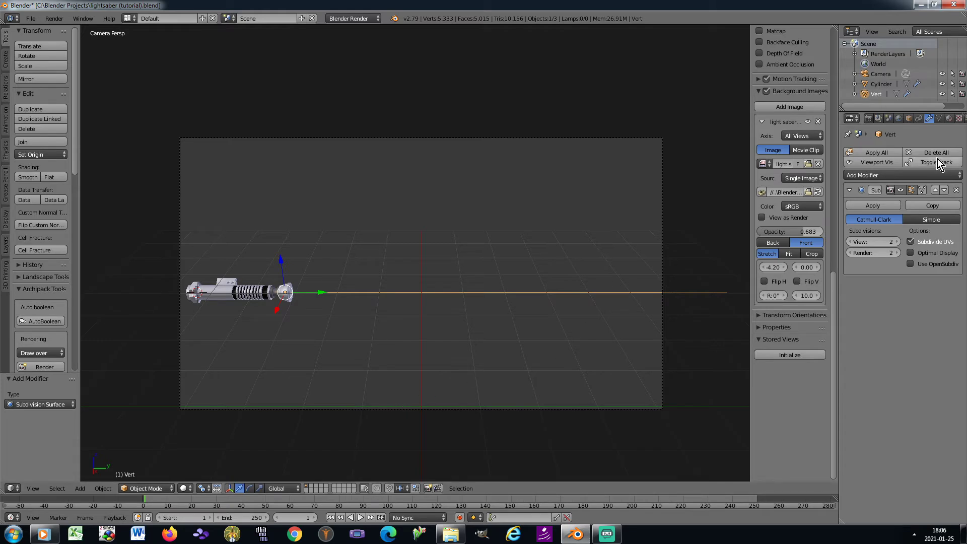
Step: Give the blade line a new material and set its type to Halo
click(949, 120)
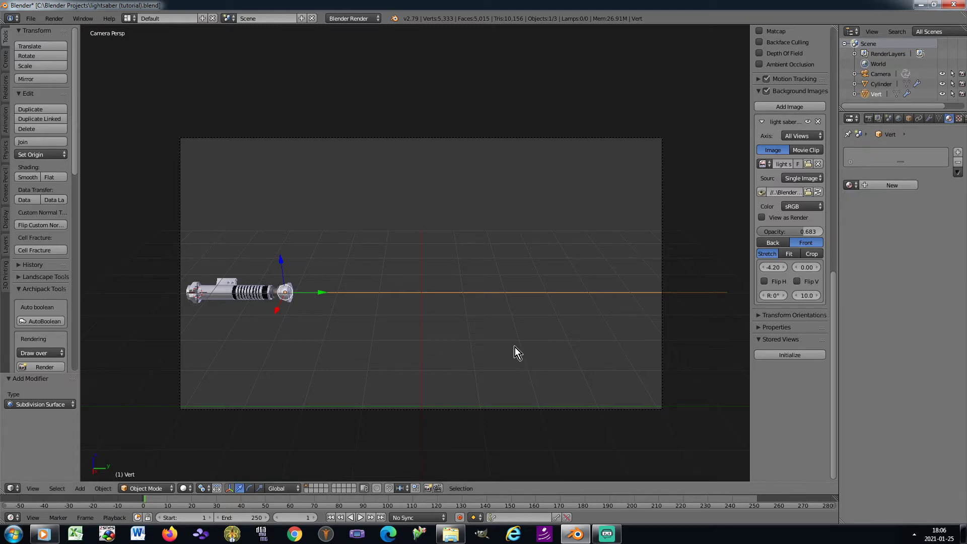
key(Tab)
key(Tab)
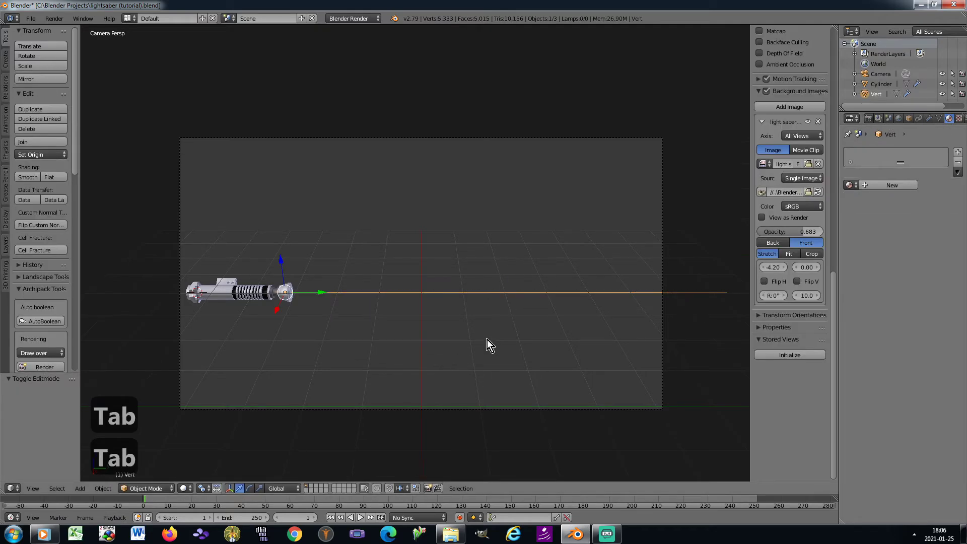
click(865, 186)
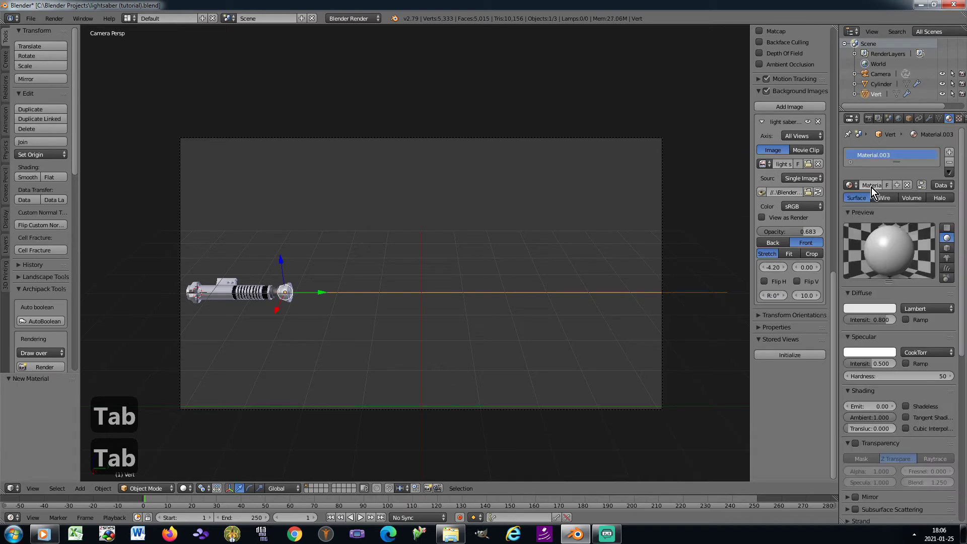
click(941, 198)
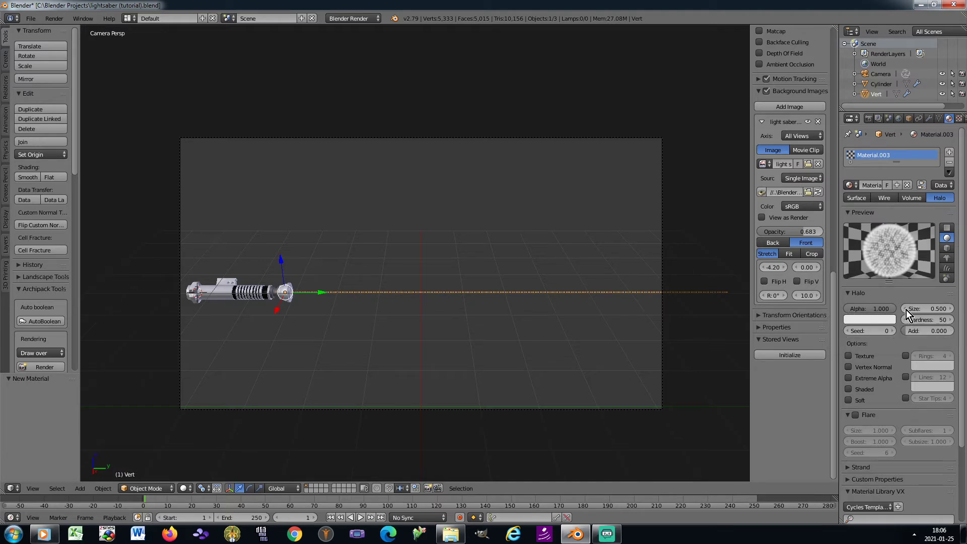
Step: Set the blade's halo size to 0.2, hardness to 127 and Add to 1.000, and enable Shaded
click(928, 309)
text(0.2)
key(Return)
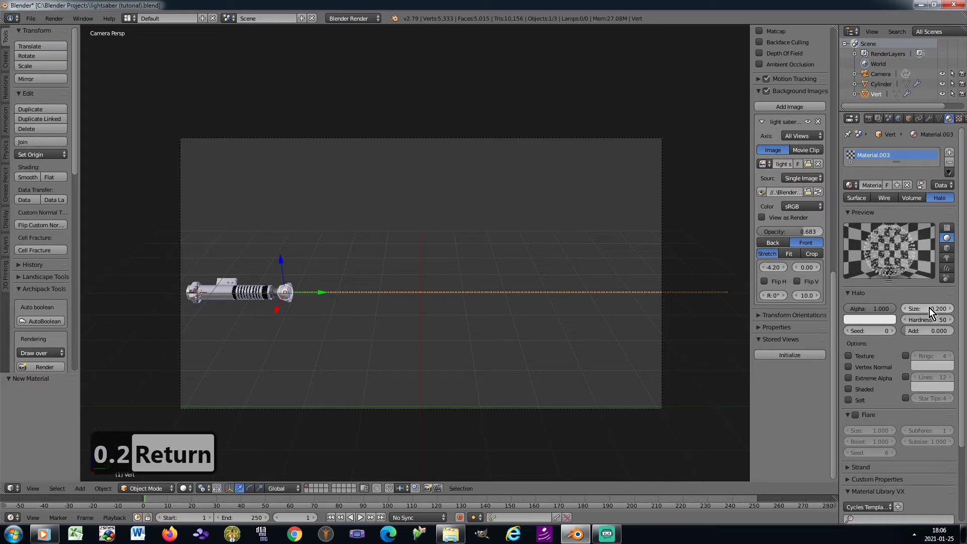
drag(918, 319, 958, 333)
click(848, 390)
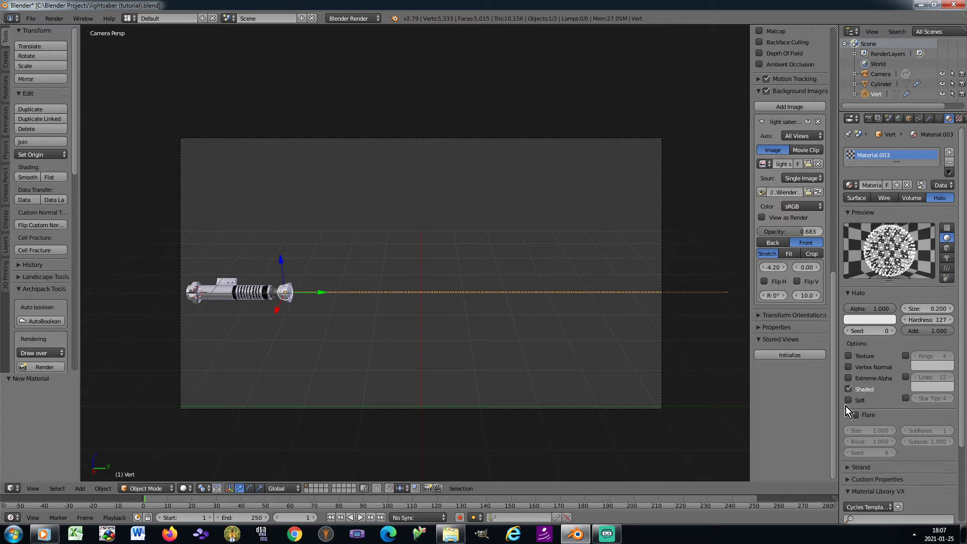
Step: Set the halo colour to green with H 0.31, S 0.5 and V 0.9, and enable Soft
click(870, 321)
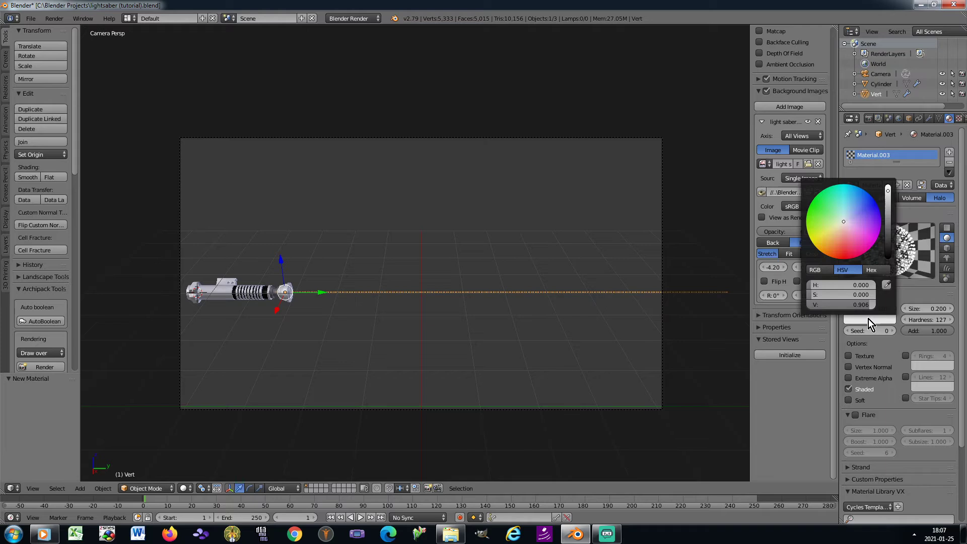
click(840, 283)
text(0.31)
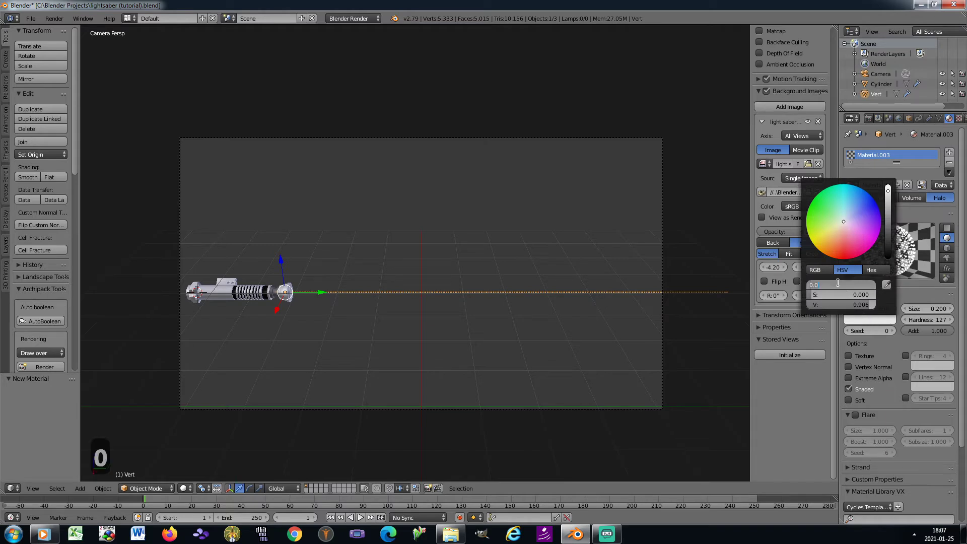
key(Tab)
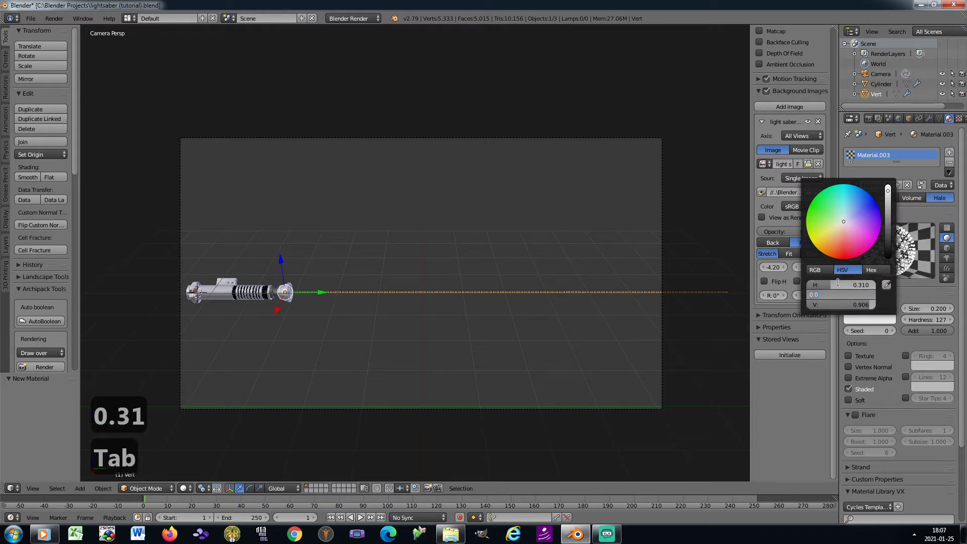
text(0.)
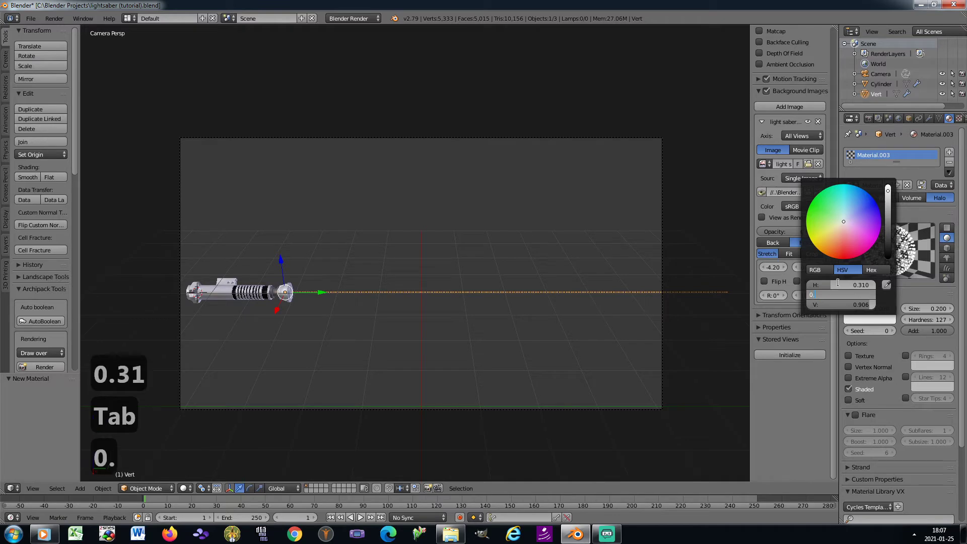
text(5)
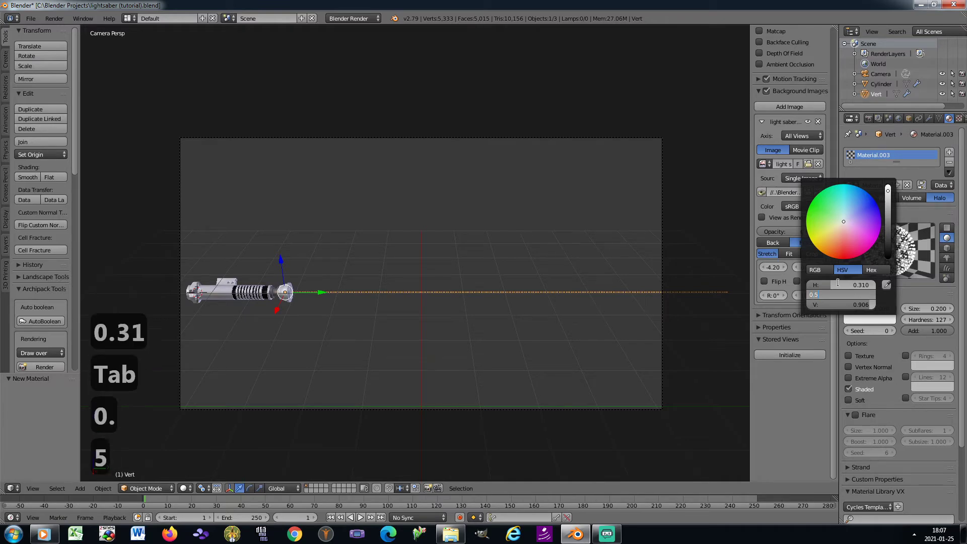
key(Tab)
text(0.9)
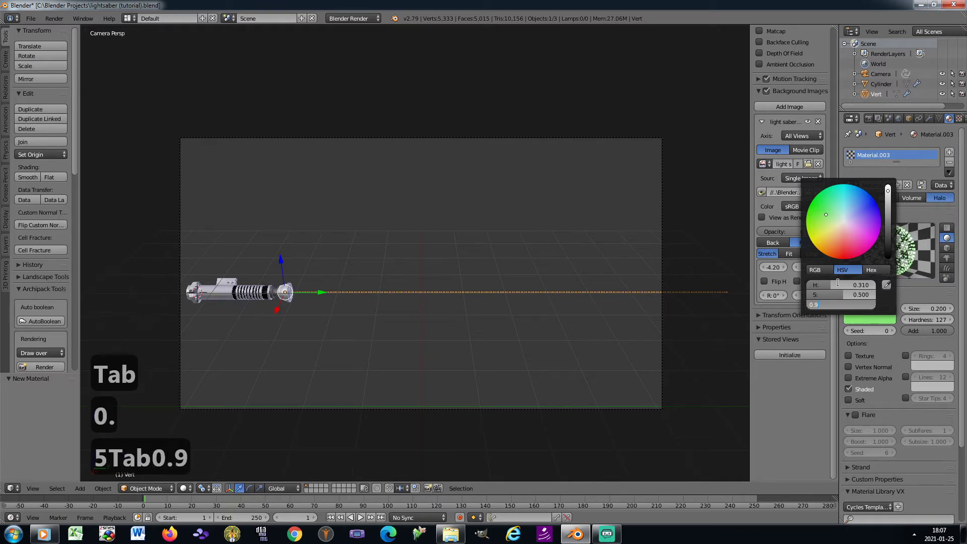
key(Return)
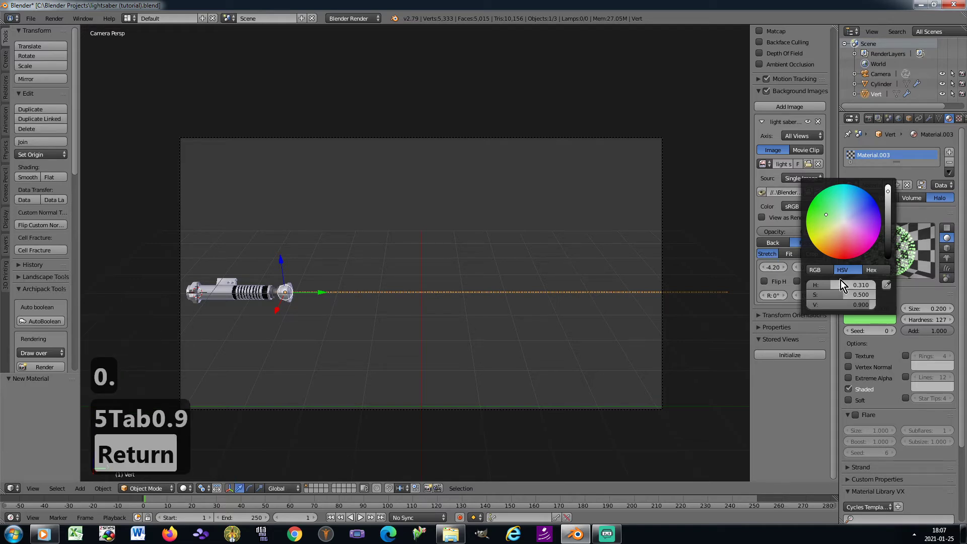
click(848, 401)
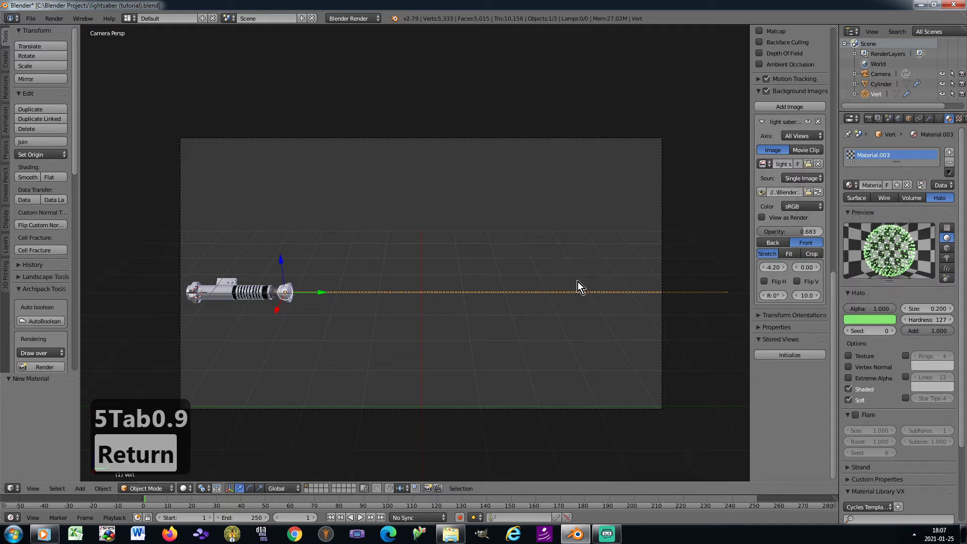
Step: Save the file and render the camera view to check the halo blade
key(ctrl+s)
key(n)
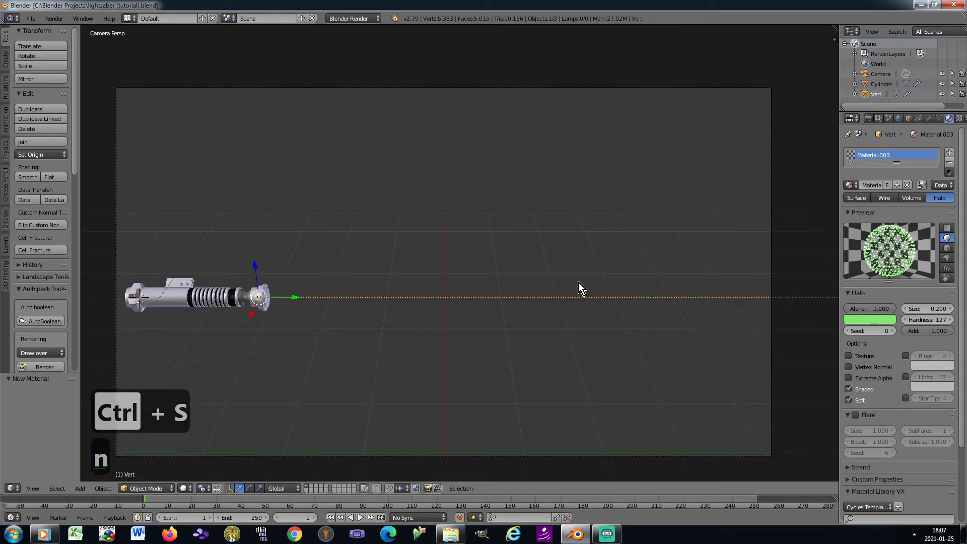
key(F12)
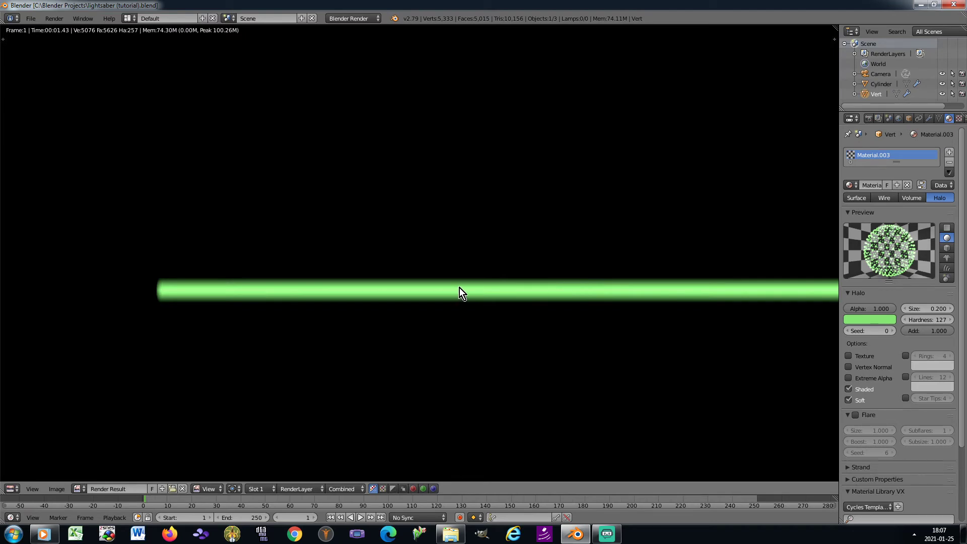
key(Escape)
Step: Raise the blade's Subdivision Surface render subdivisions to 4 and render the camera view again
click(928, 119)
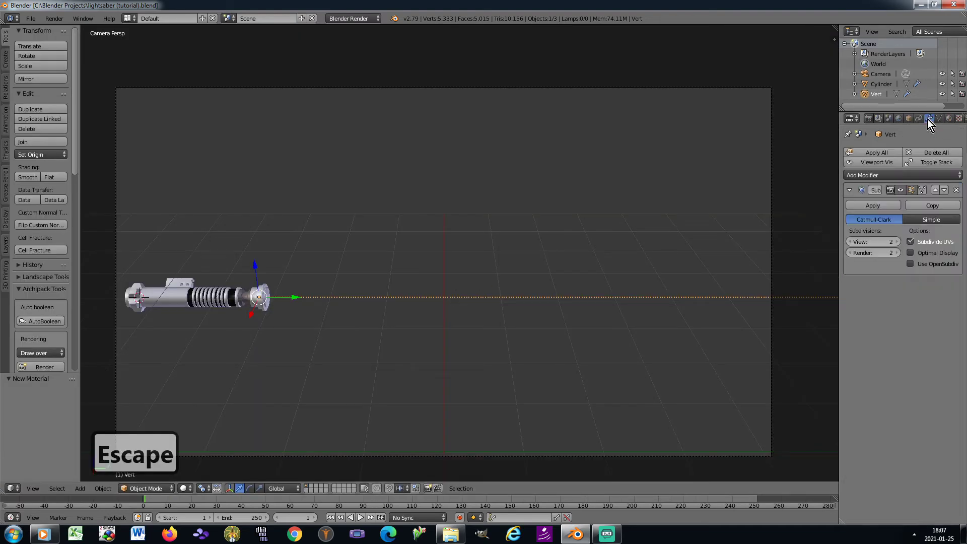
click(898, 253)
click(898, 253)
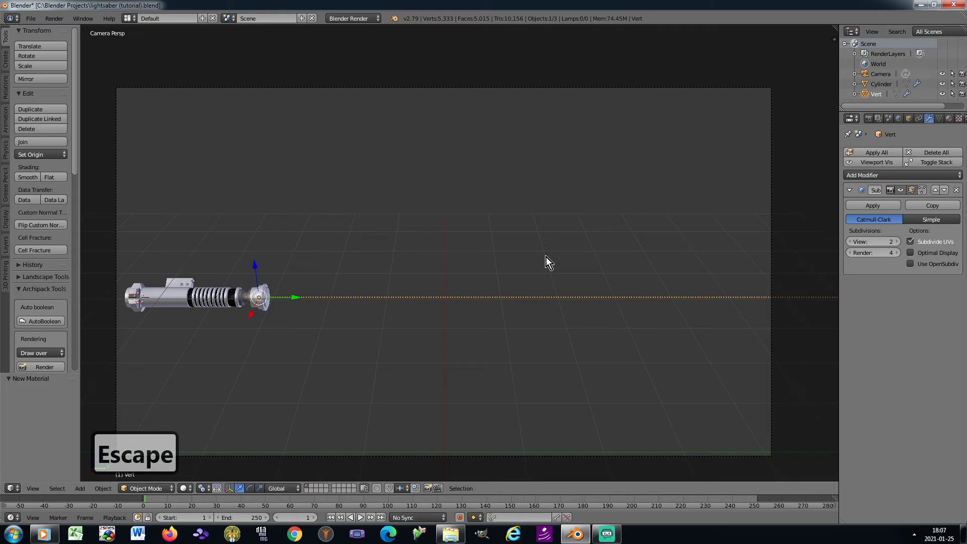
key(F12)
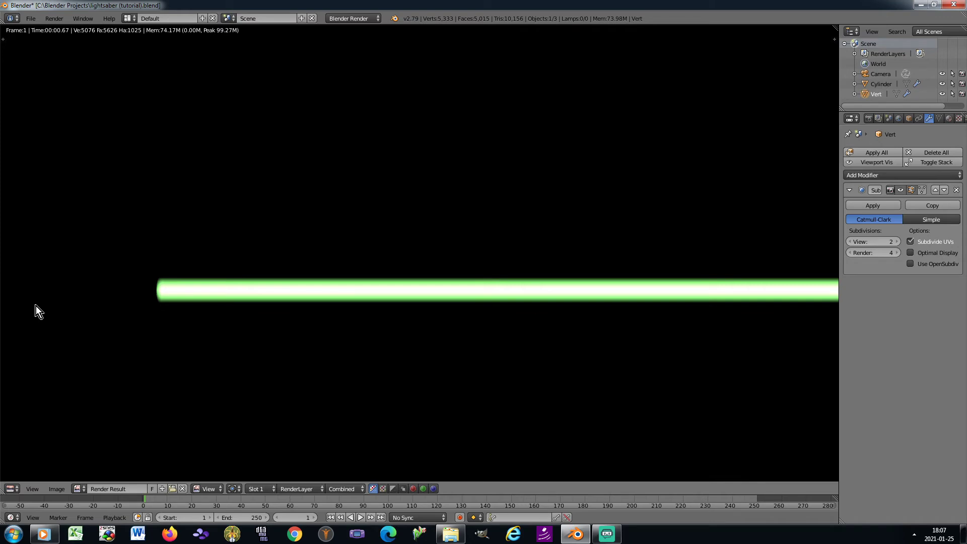
key(Escape)
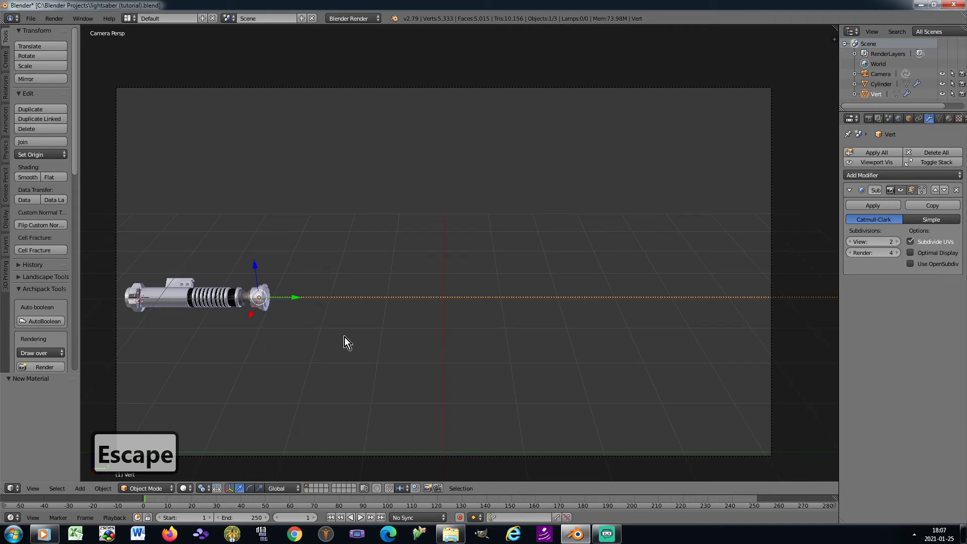
Step: Duplicate the blade line in place and replace the copy's halo material with a new material
key(shift+d)
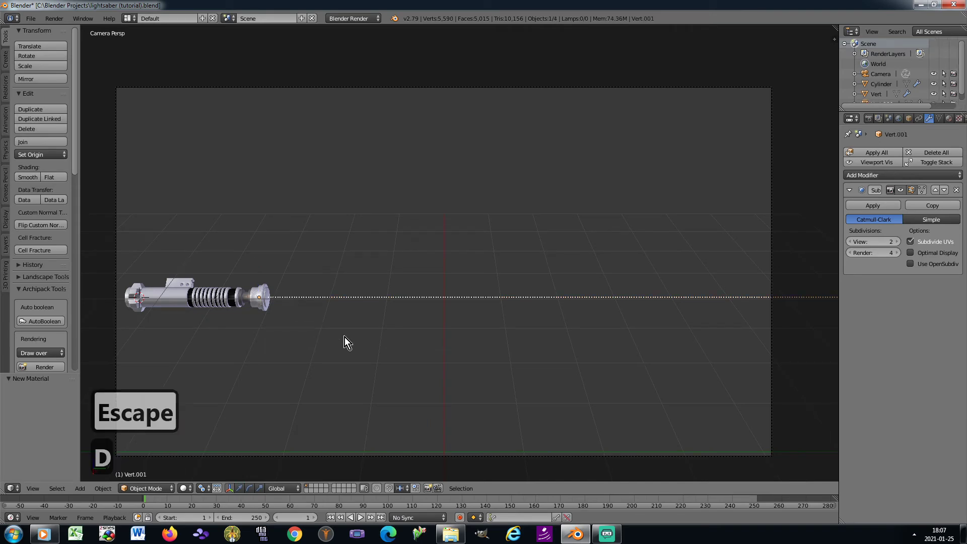
click(950, 118)
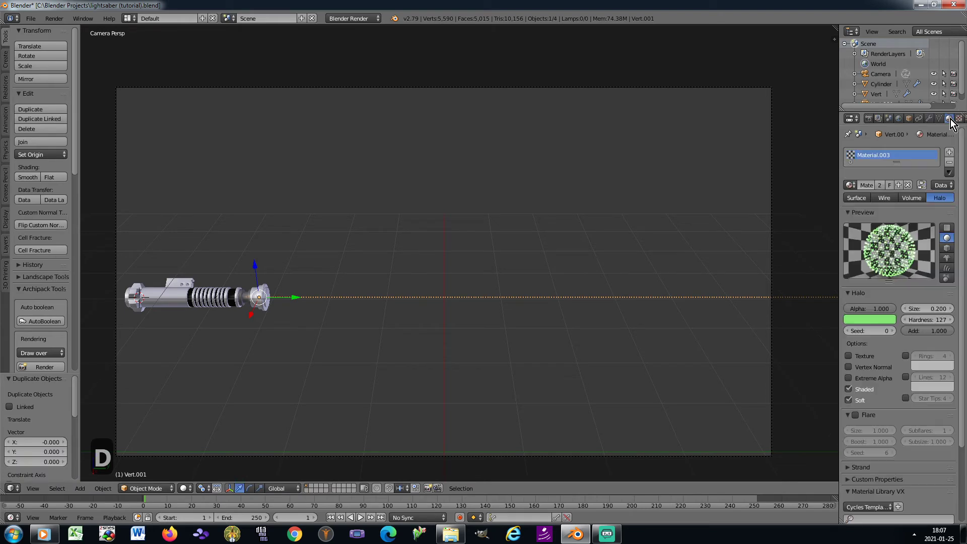
click(951, 162)
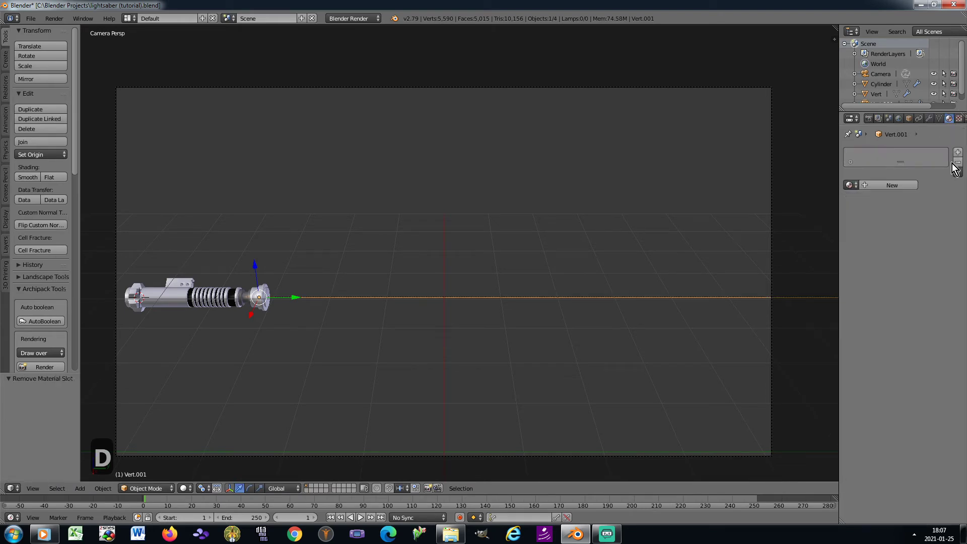
click(864, 185)
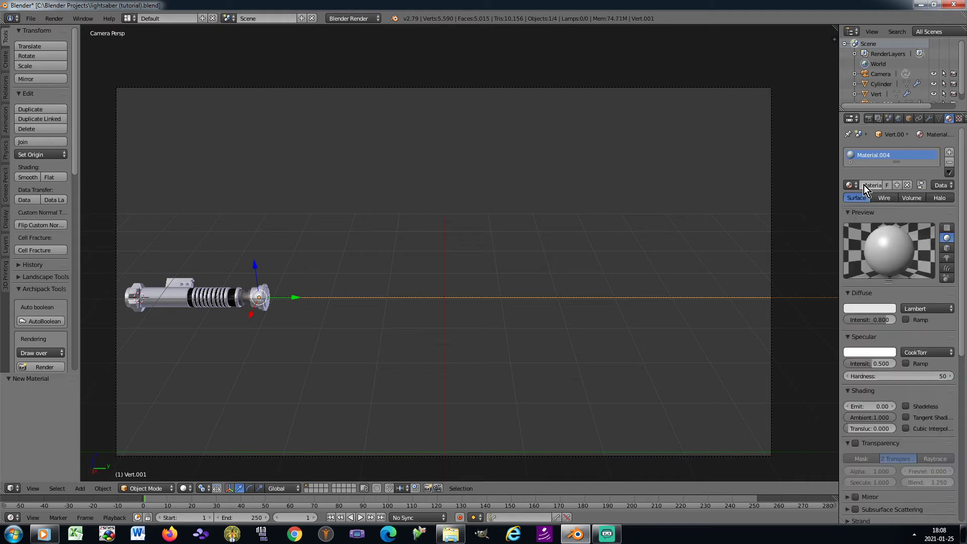
Step: Make the copied blade's material a Halo with Hardness 127 and Add 1.0, and enable Shaded and Soft
click(945, 200)
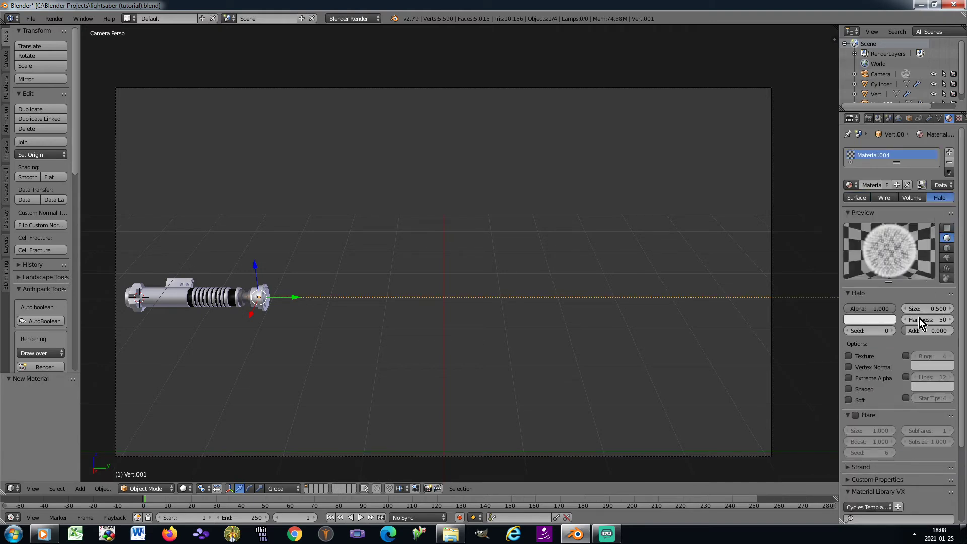
mouse_move(920, 319)
mouse_down()
mouse_move(942, 318)
mouse_move(912, 331)
mouse_move(947, 332)
mouse_up()
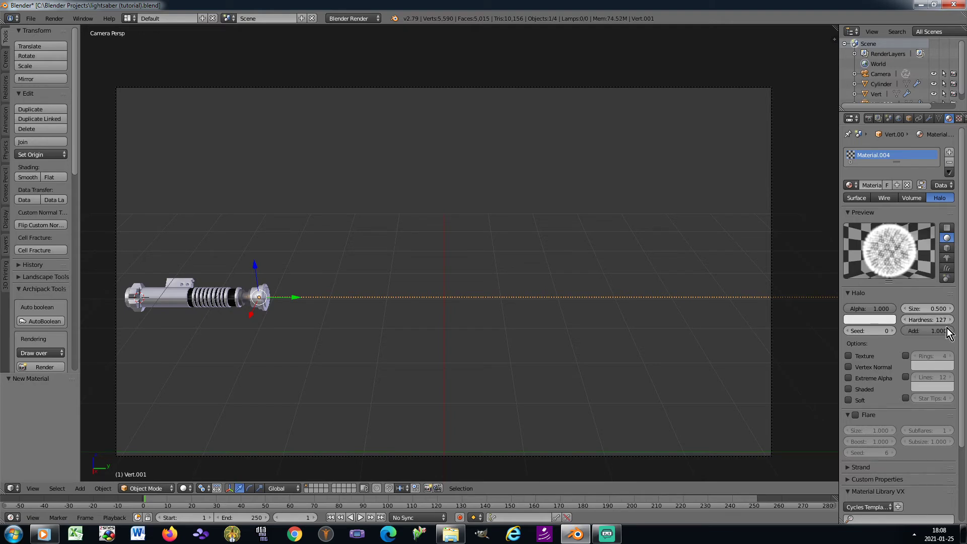
click(849, 389)
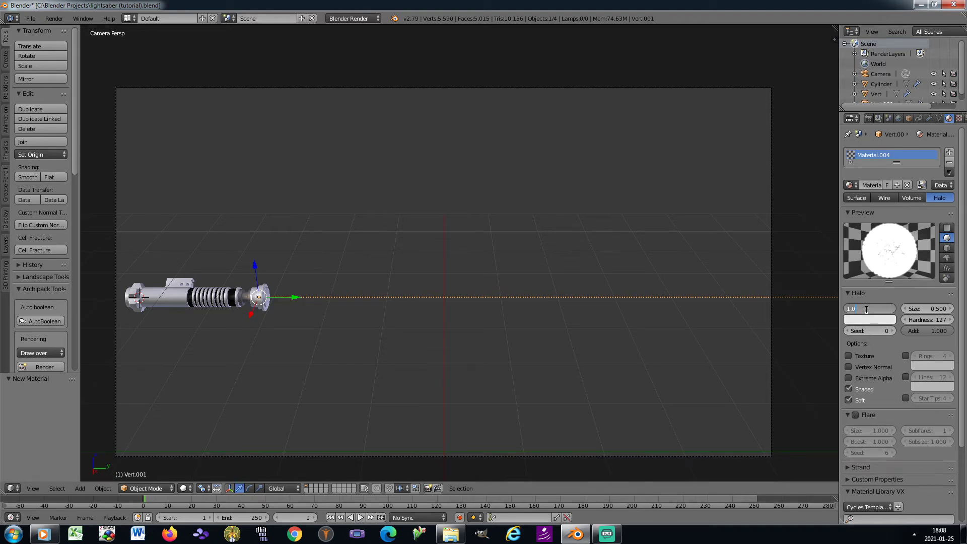
Step: Set the halo's Alpha to 0.01 and its Size to 0.8
text(0.01)
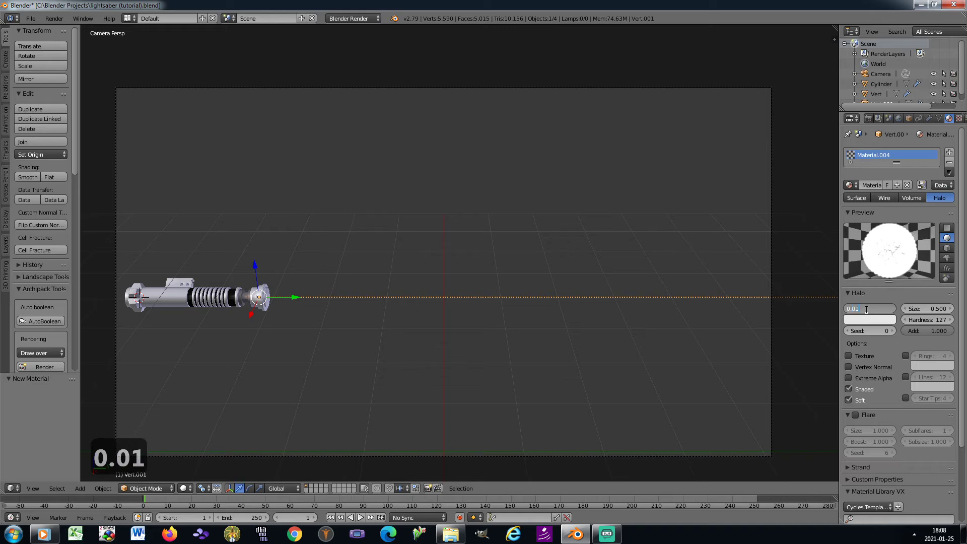
key(Return)
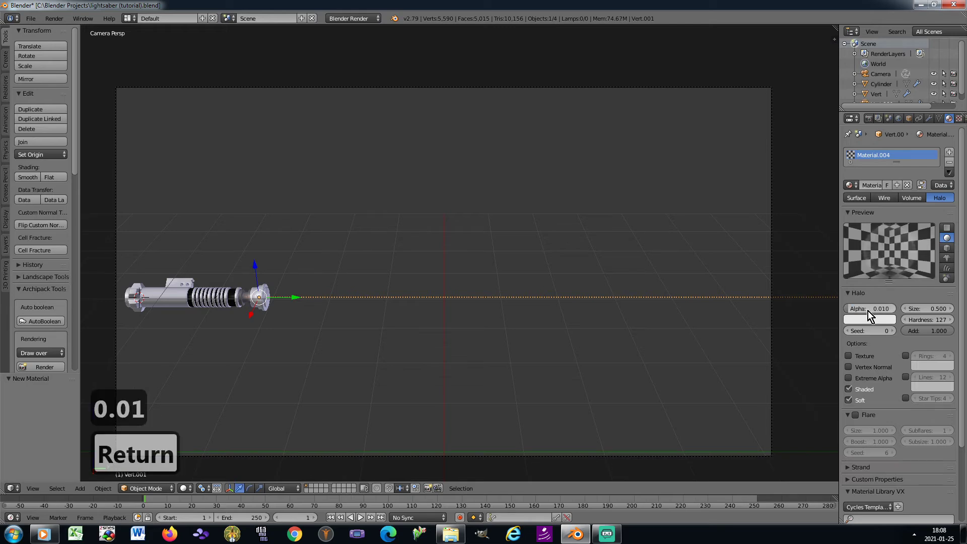
click(931, 306)
text(0.8)
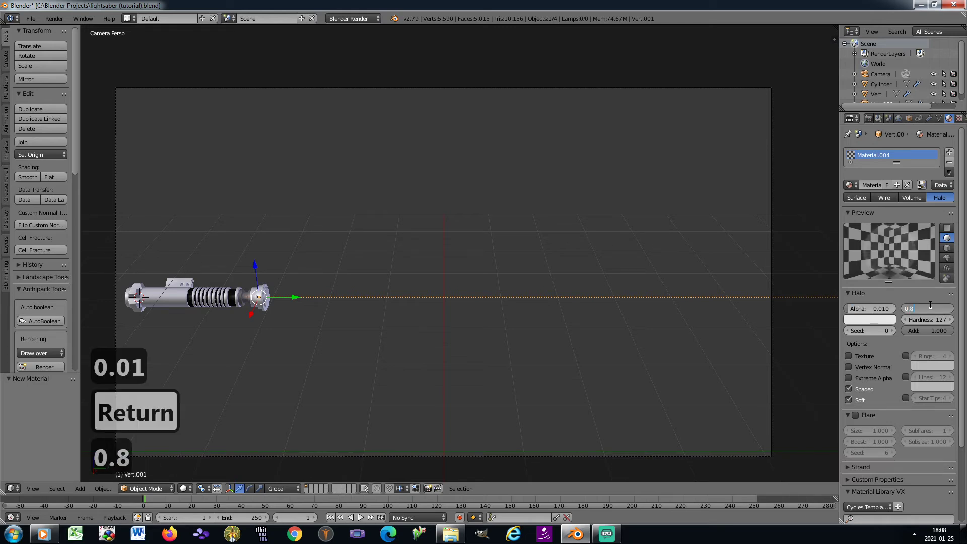
key(Return)
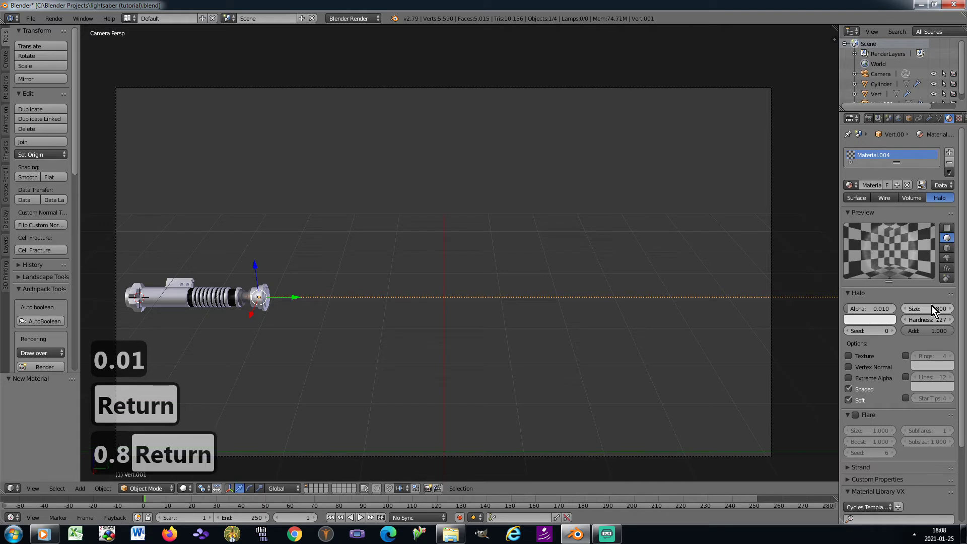
Step: Set the halo colour to green with H 0.3, S 0.58 and V 0.9, and render the camera view
click(868, 319)
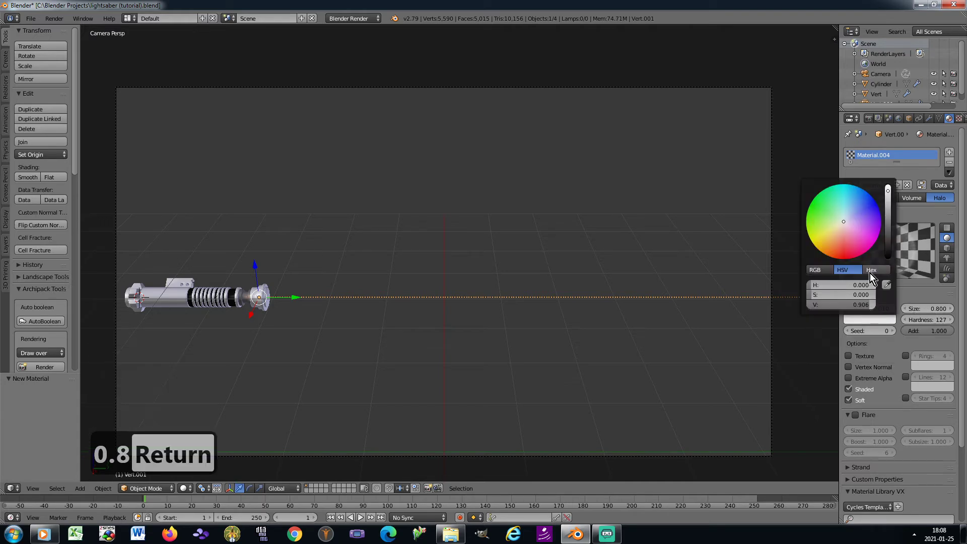
click(841, 284)
text(0.3)
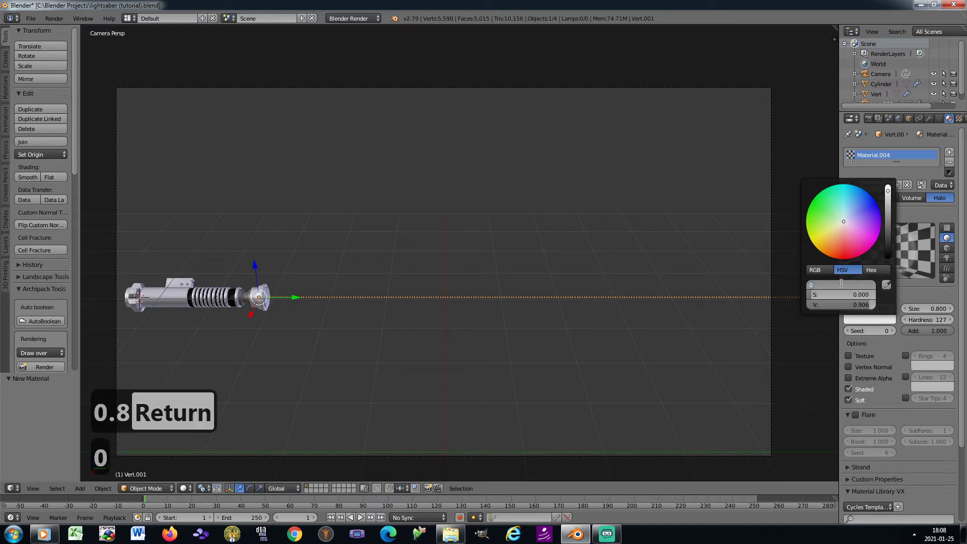
key(Tab)
text(0.)
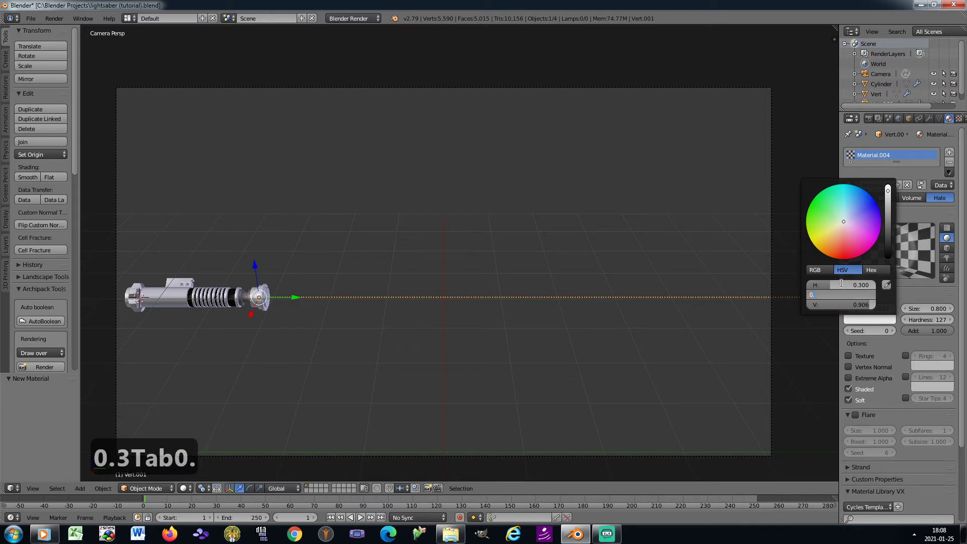
text(58)
key(Tab)
text(0.)
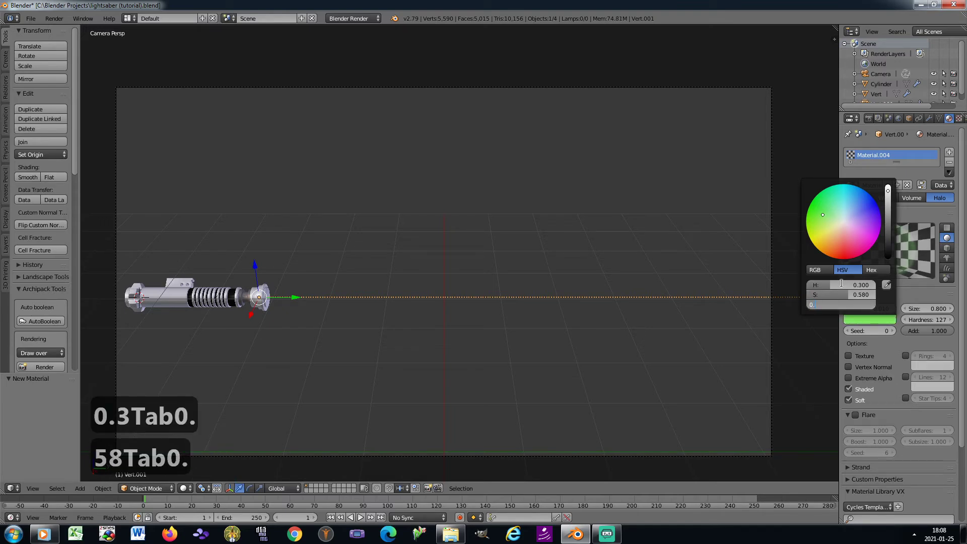
text(9)
key(Return)
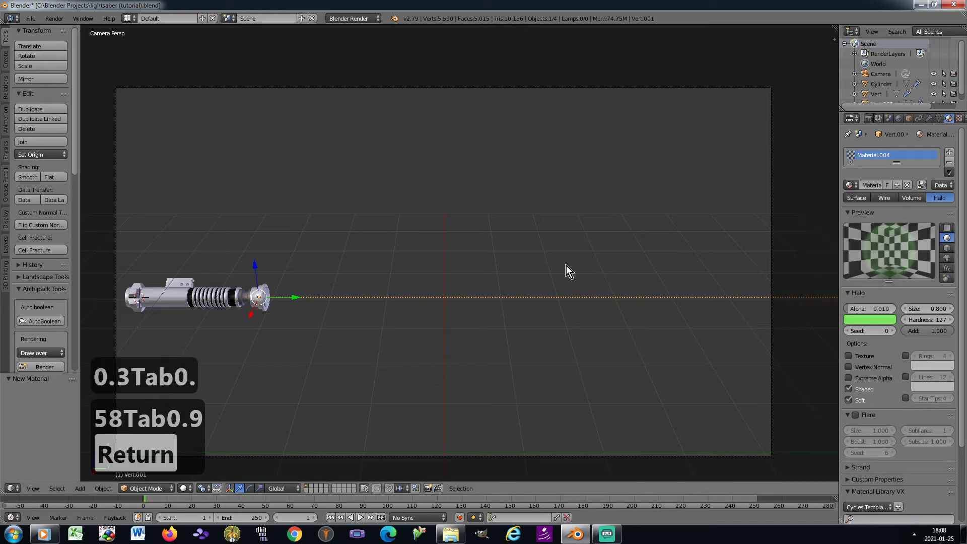
key(F12)
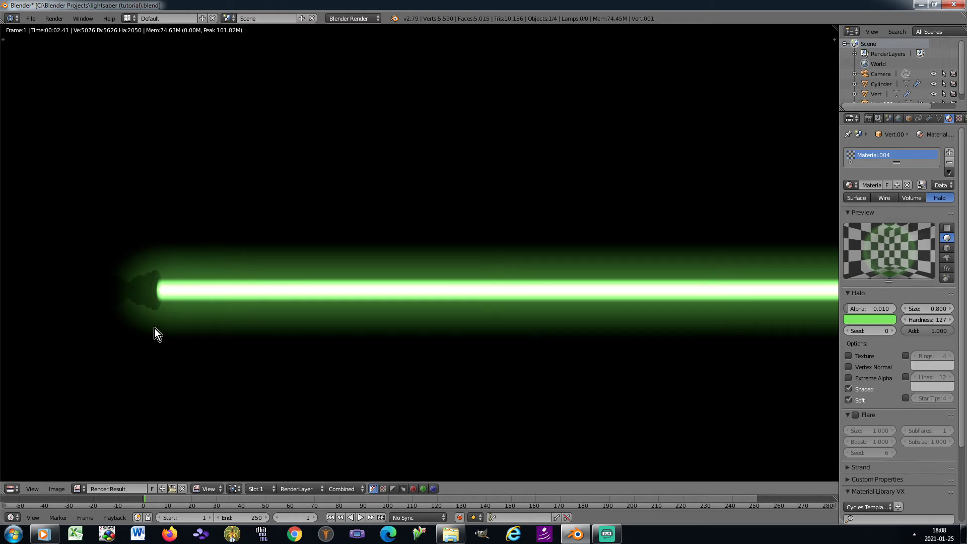
key(Escape)
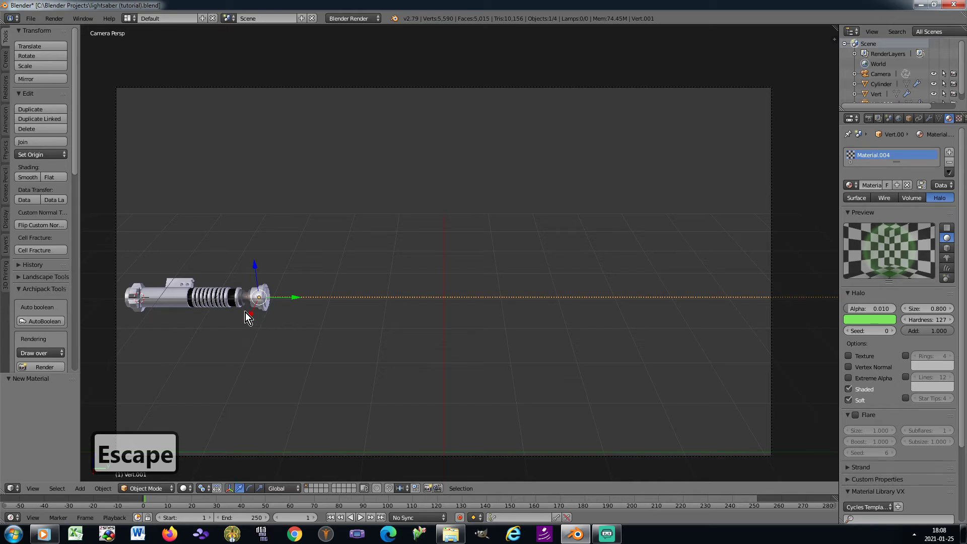
Step: Move the copied blade line about 0.37 along Y away from the hilt and check it in a render
key(g)
key(y)
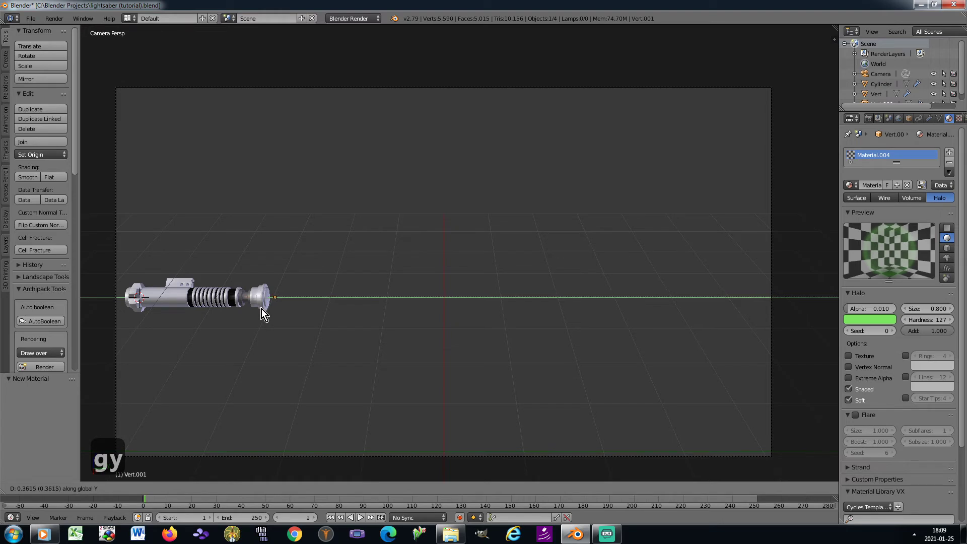
click(262, 309)
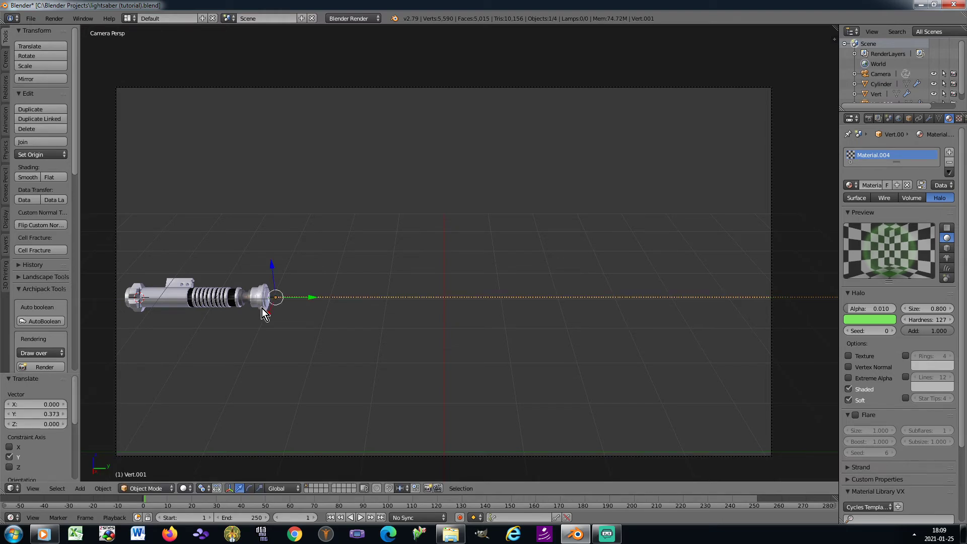
key(F12)
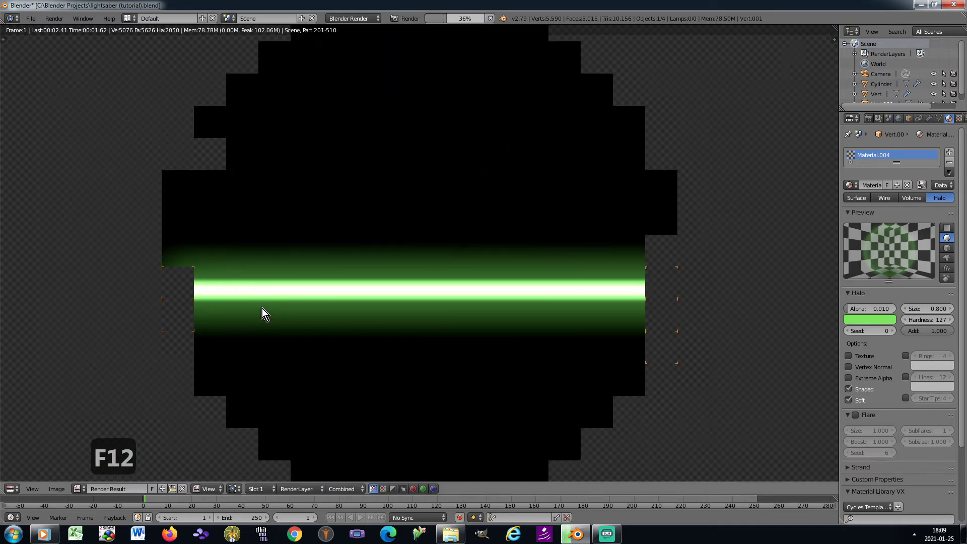
key(Escape)
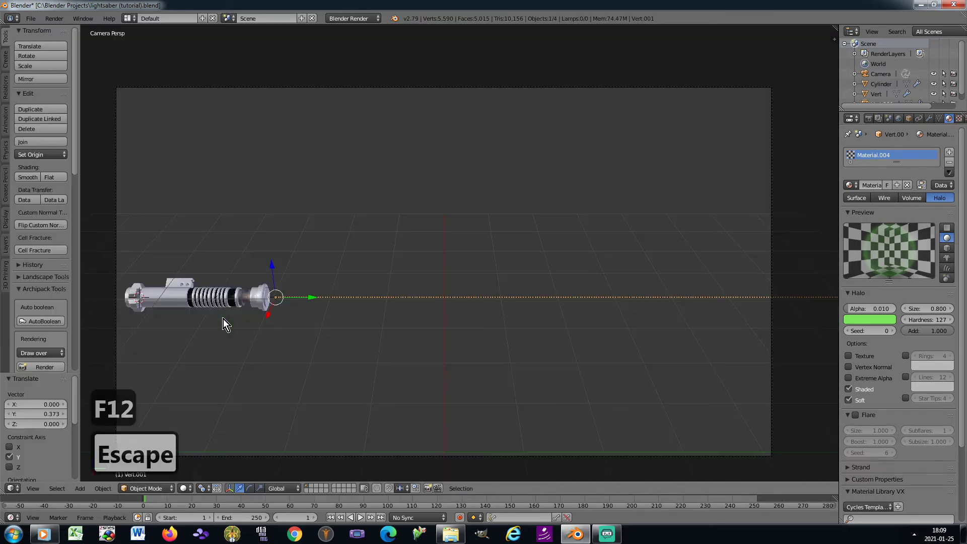
Step: Shift the outer glow line about 0.12 farther along Y and render the camera view again
key(g)
key(y)
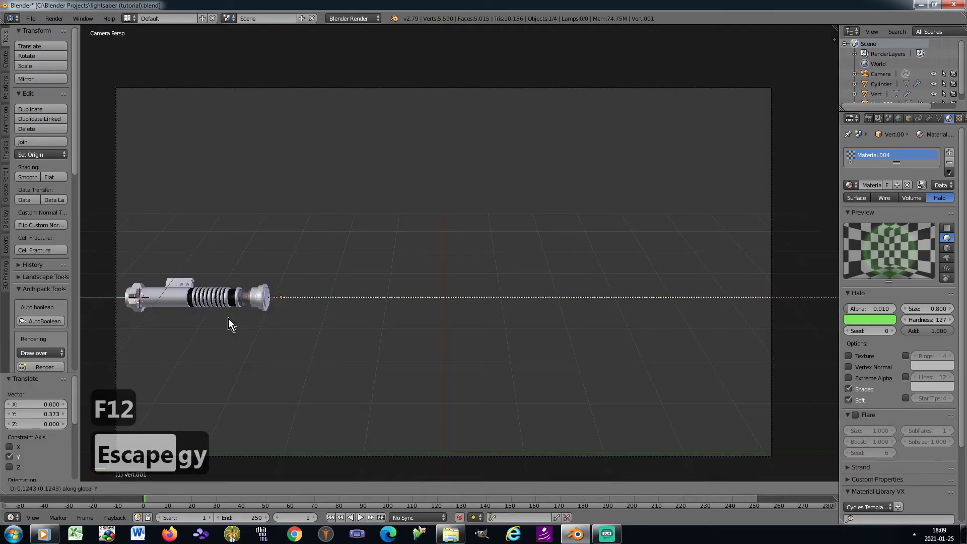
click(229, 319)
key(F12)
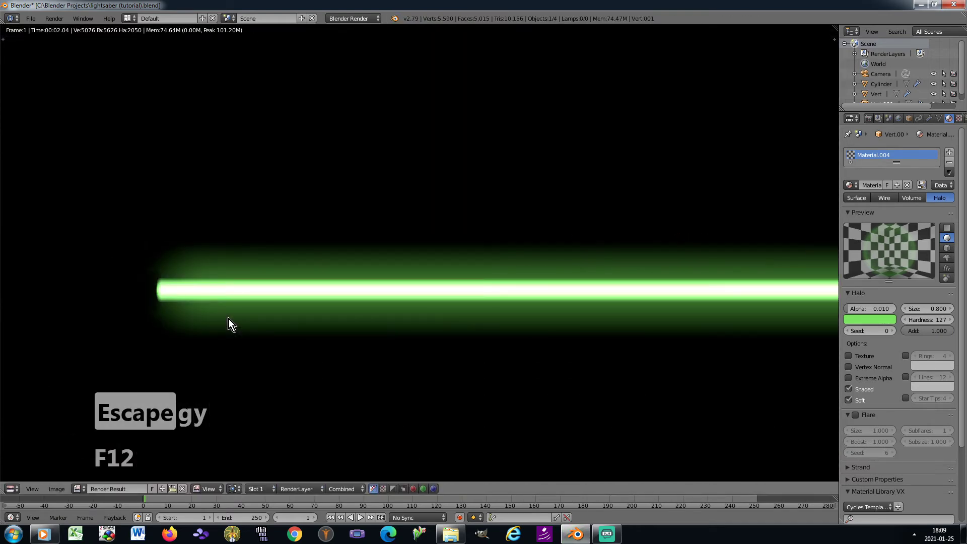
key(Escape)
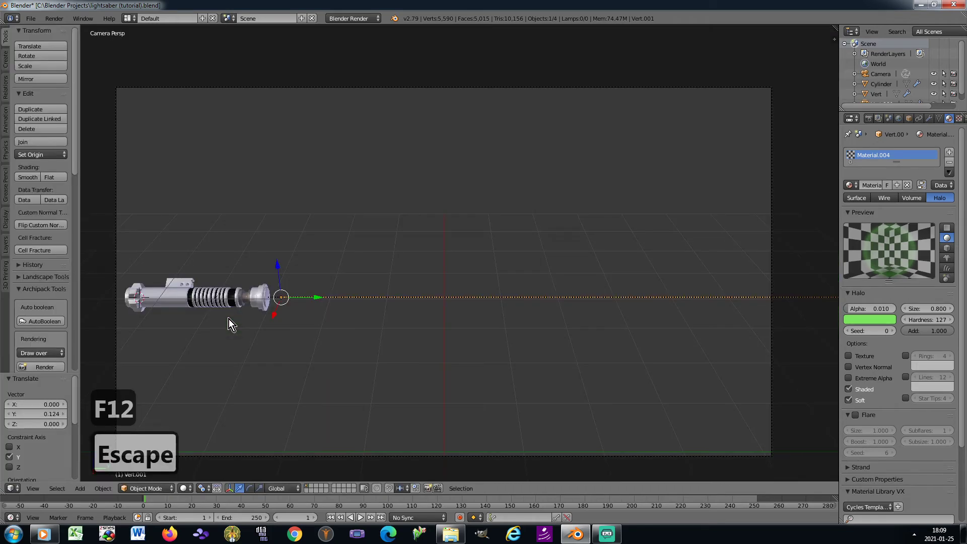
Step: Move the glow line another 0.12 or so along Y, check it in a render and save over the existing file
key(g)
key(y)
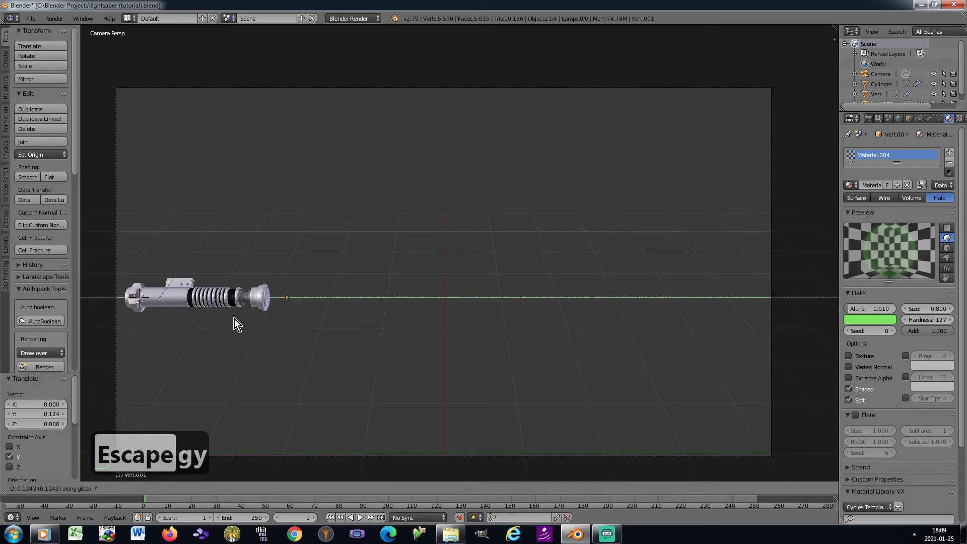
click(234, 319)
key(F12)
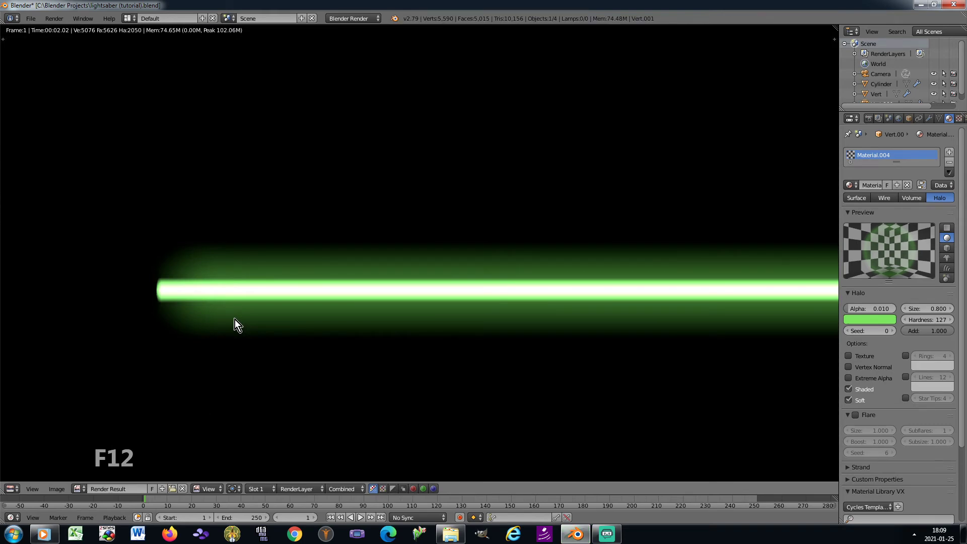
key(Escape)
key(ctrl+s)
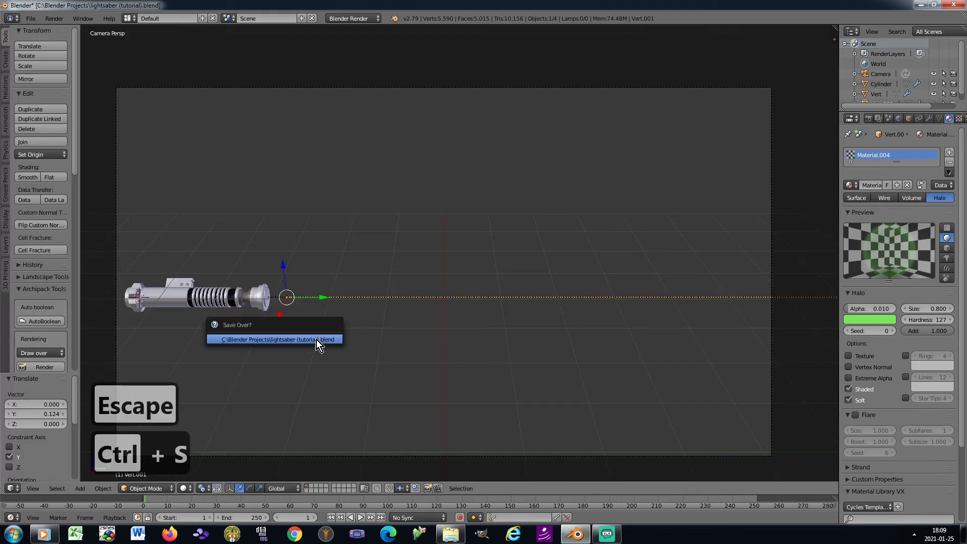
click(316, 339)
Step: Add a Sun lamp and a Hemi lamp at the 3D cursor and select both
click(6, 59)
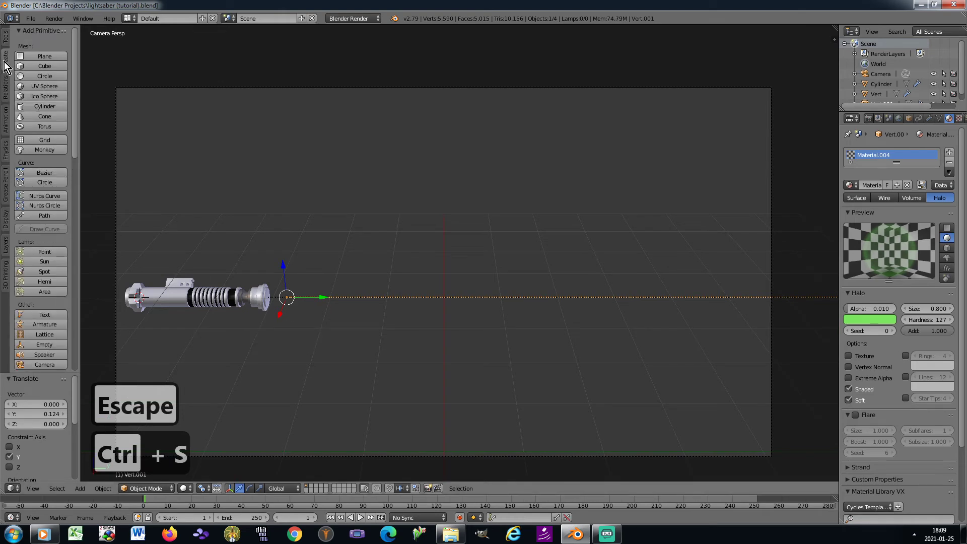
scroll(48, 250, down, 3)
scroll(49, 249, down, 10)
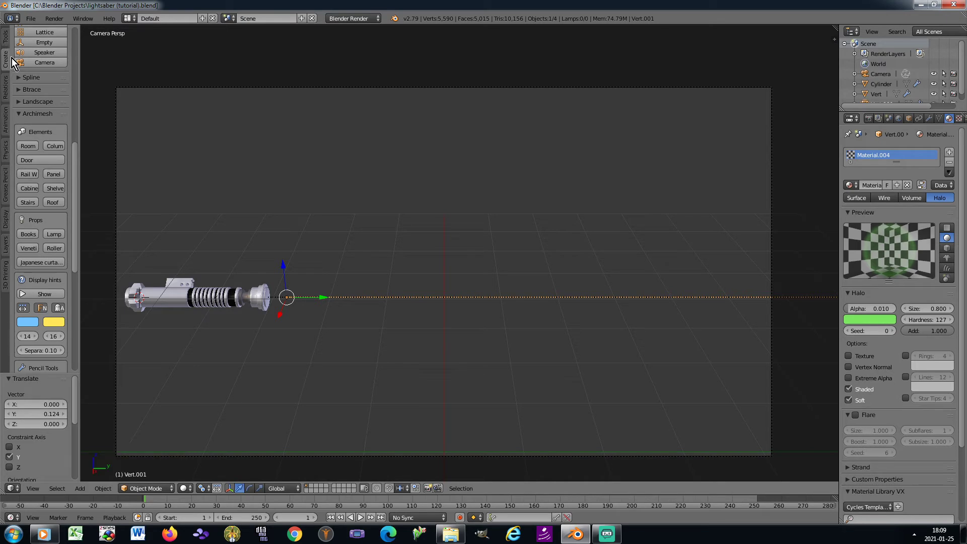
scroll(35, 159, up, 9)
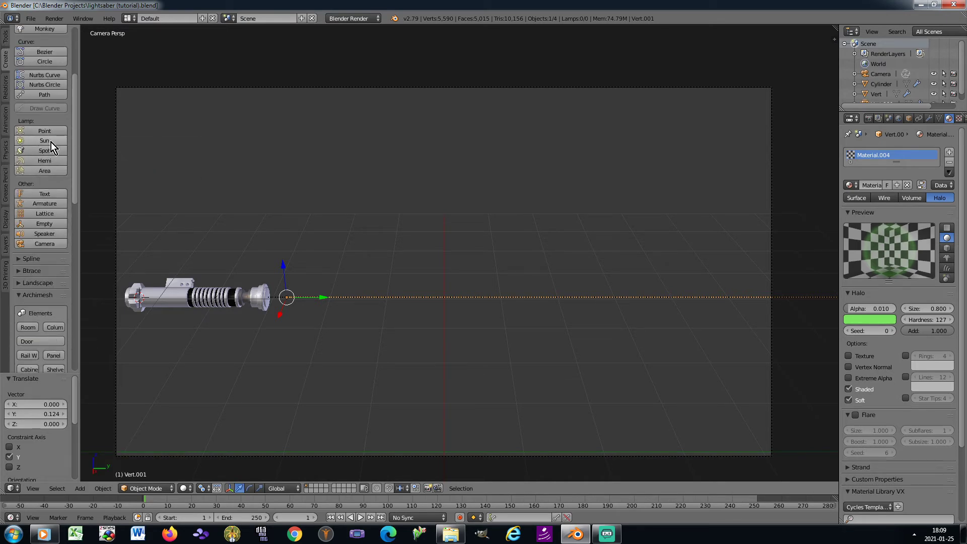
click(50, 142)
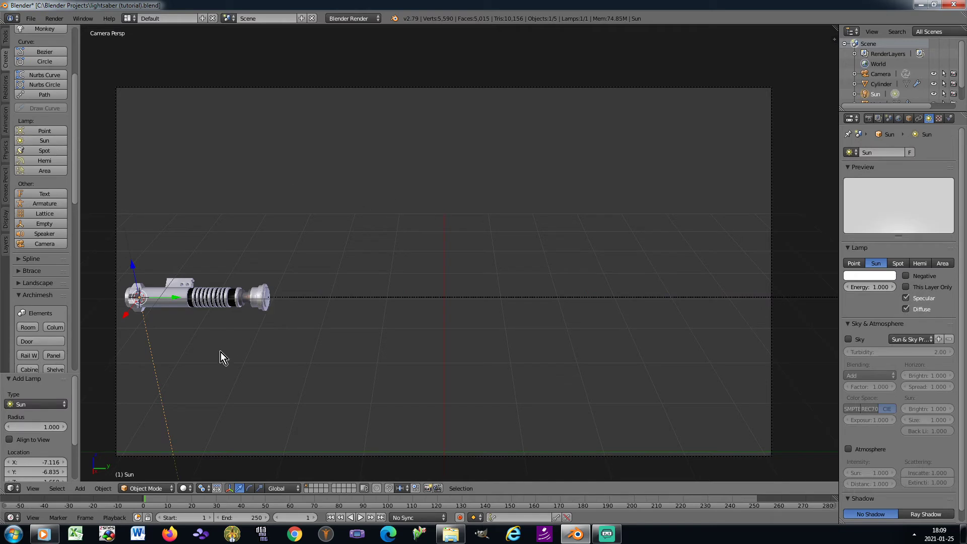
click(54, 162)
shift+right_click(162, 398)
Step: Move both lamps about 10.4 along Y and raise them about 5.4 along Z
key(g)
key(y)
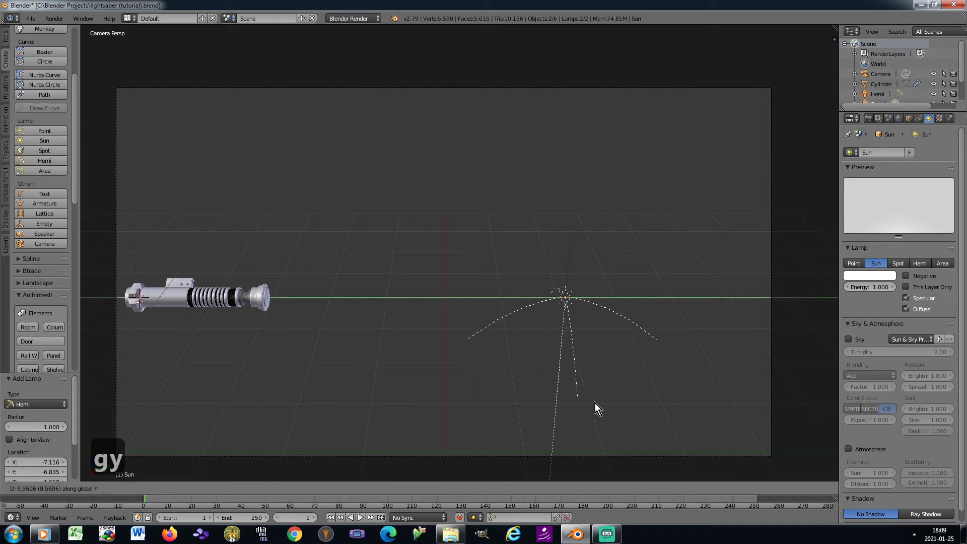
click(628, 402)
key(g)
key(z)
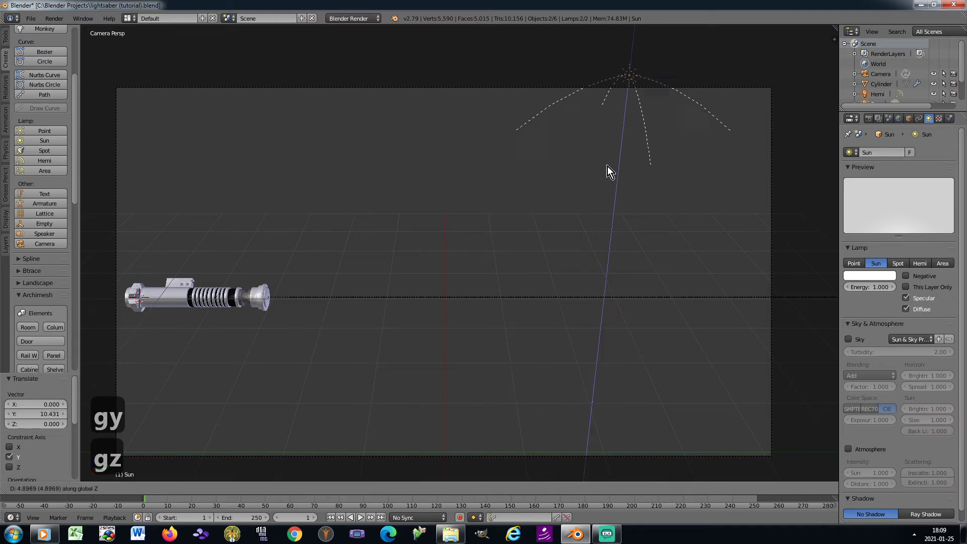
click(603, 150)
Step: Seen from above, move both lamps about 4.3 along X and 0.1 along Y, out in front of the lightsaber
key(KP_0)
key(KP_8)
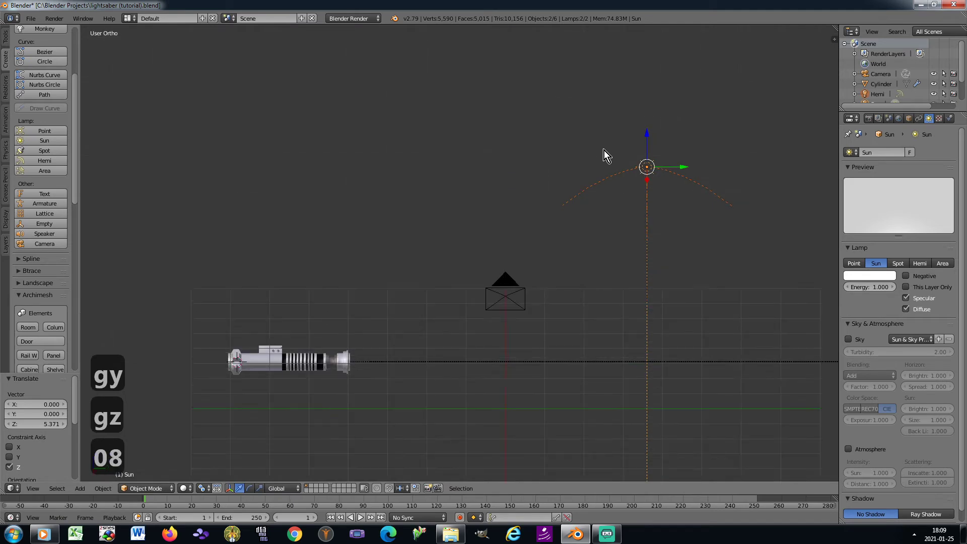
key(KP_8)
key(KP_8)
key(KP_8)
key(g)
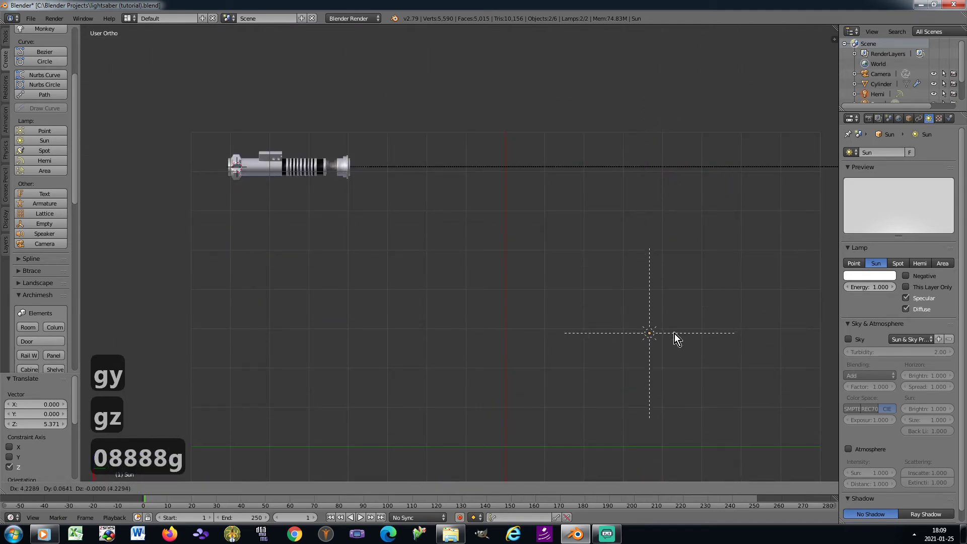
click(676, 335)
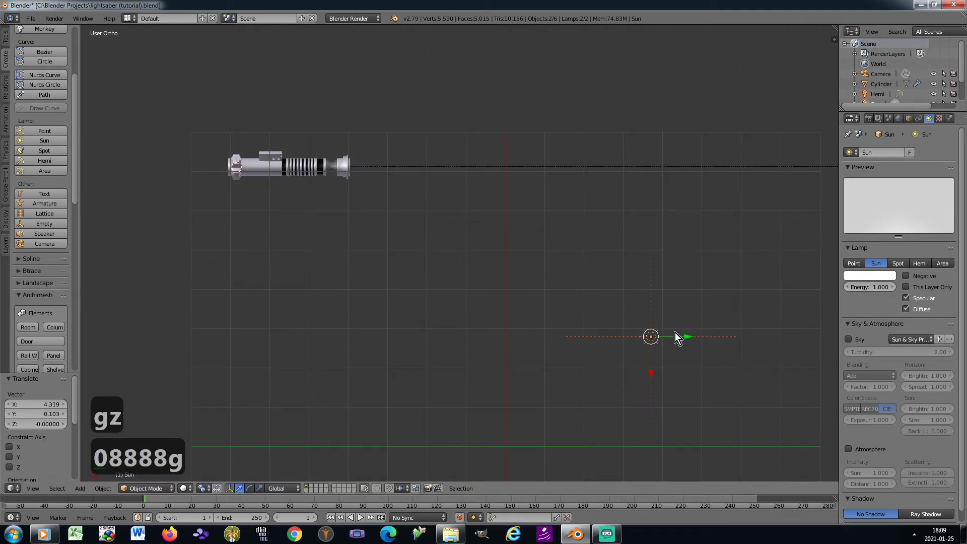
Step: Viewed along the lightsaber, rotate both lamps roughly 39° so their light points down at the hilt
key(KP_6)
key(KP_6)
key(KP_6)
key(KP_6)
key(KP_2)
key(KP_2)
key(KP_2)
key(KP_2)
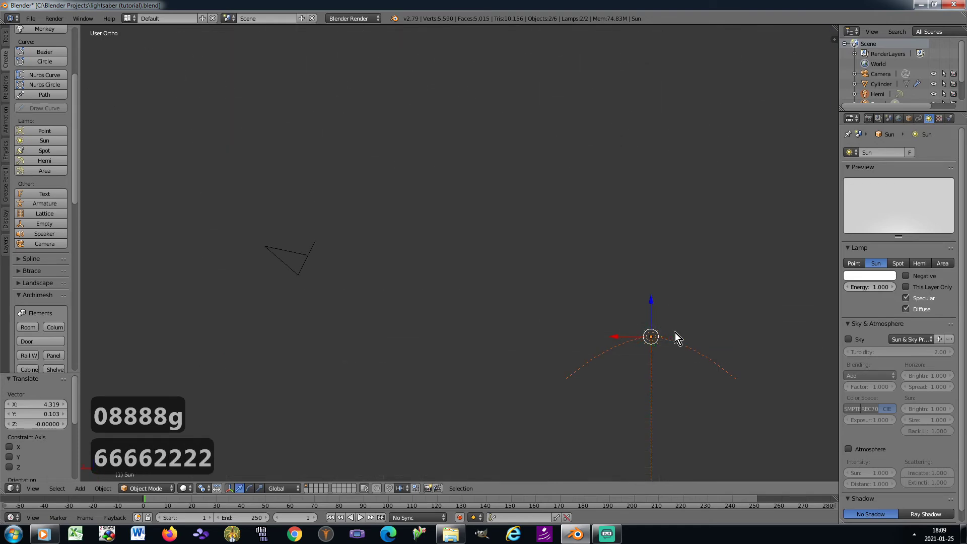
shift+middle_drag(696, 320, 385, 283)
key(r)
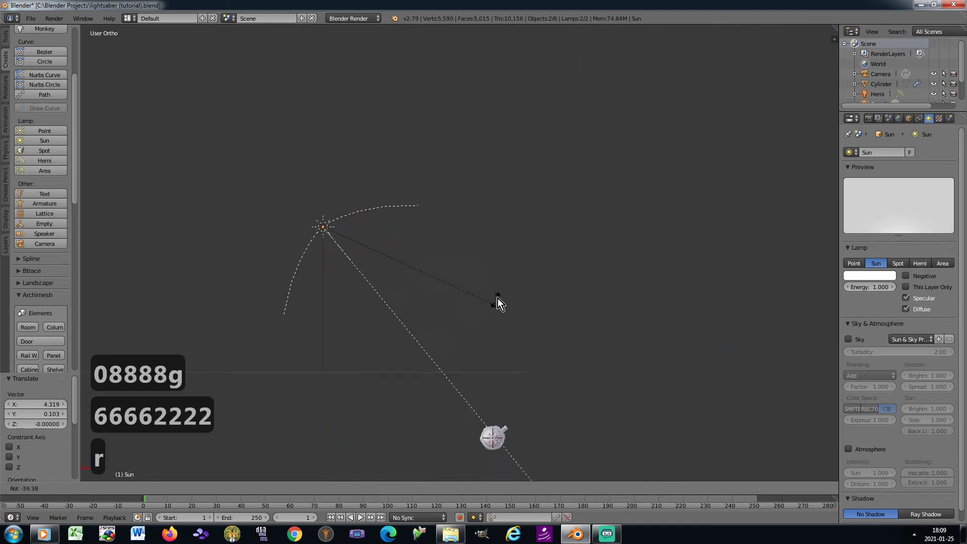
Step: Shift both lamps about 1.33 along X and -0.115 along Z, and rotate them a further -7.8° toward the hilt
key(g)
click(441, 309)
key(r)
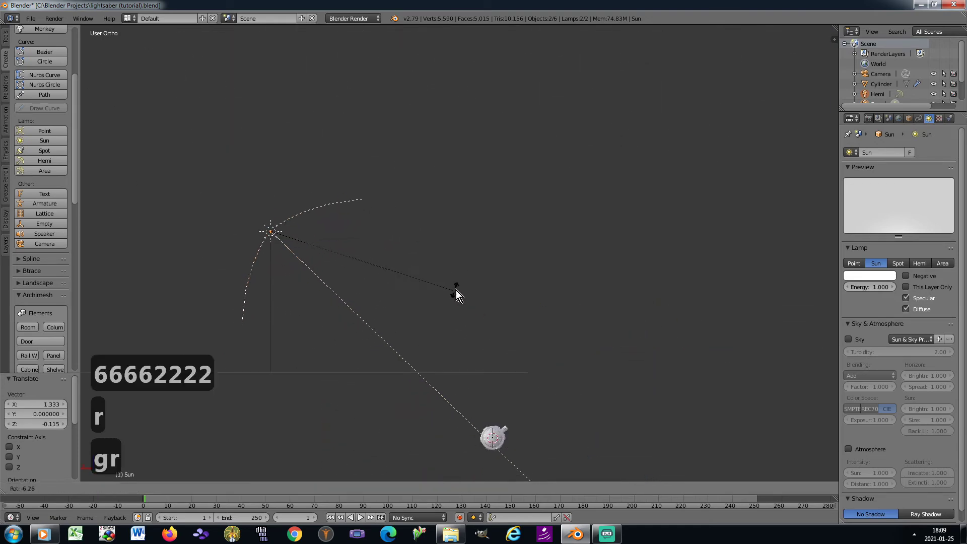
click(458, 288)
Step: Seen from above, rotate both lamps about -54.3° to aim them at the lightsaber hilt
key(KP_8)
key(KP_8)
key(KP_8)
key(KP_8)
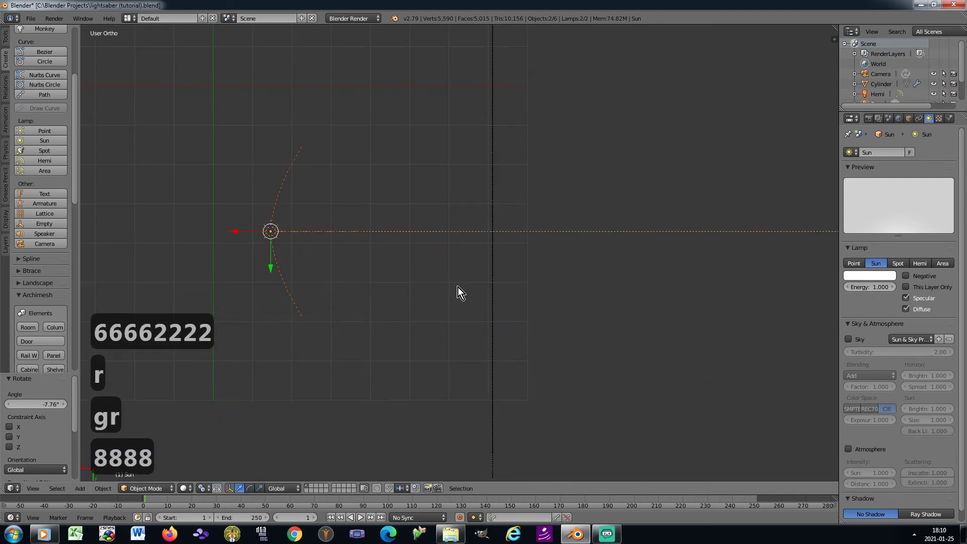
key(r)
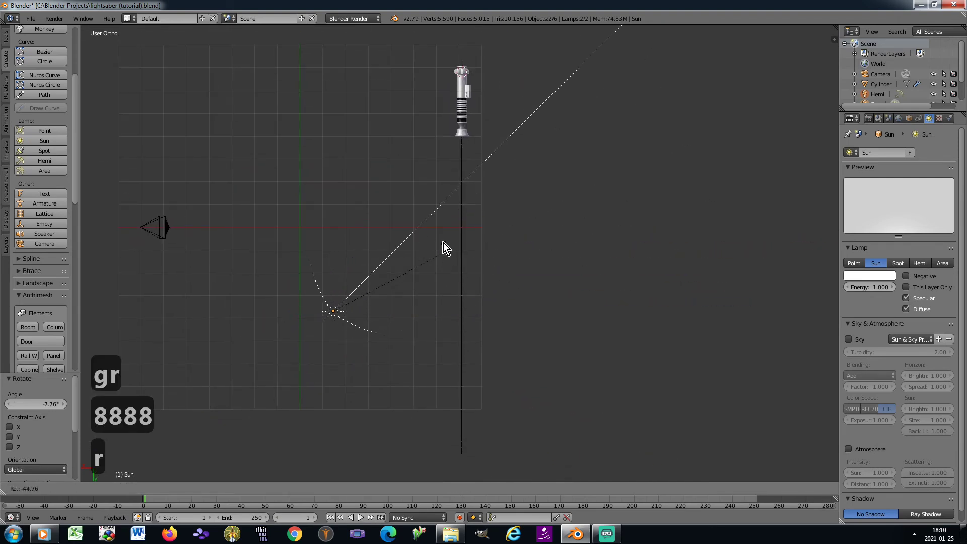
click(436, 234)
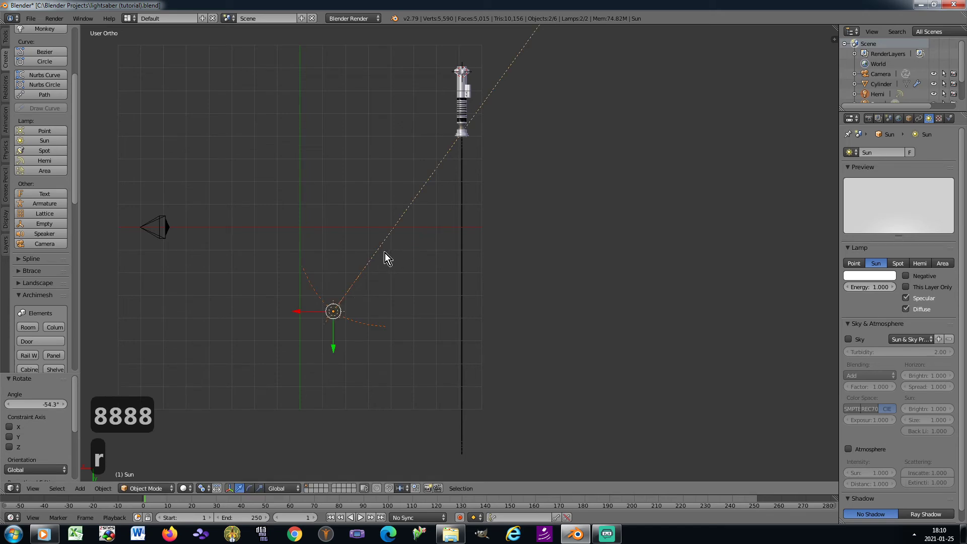
Step: Set the Hemi lamp's energy to 0.1
scroll(909, 89, down, 2)
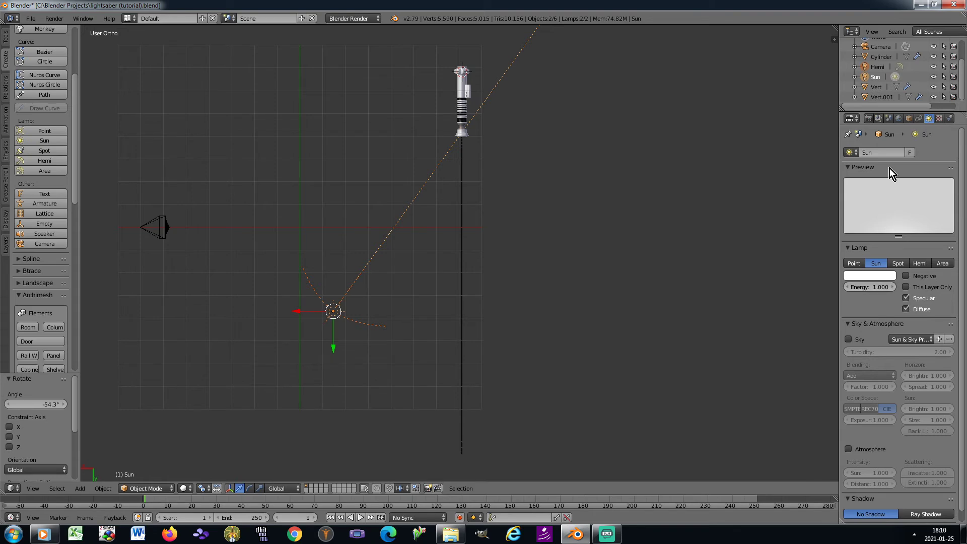
click(879, 69)
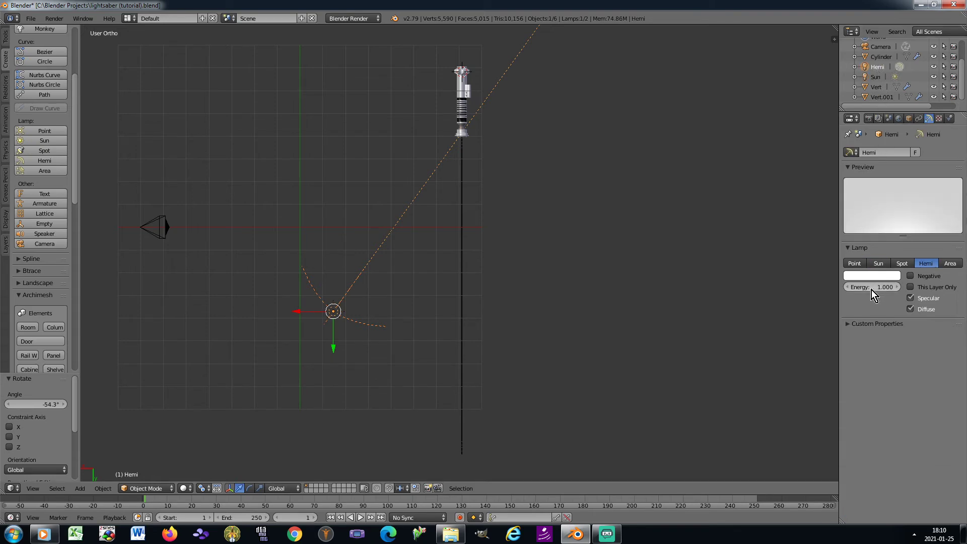
click(865, 286)
text(0.1)
key(Return)
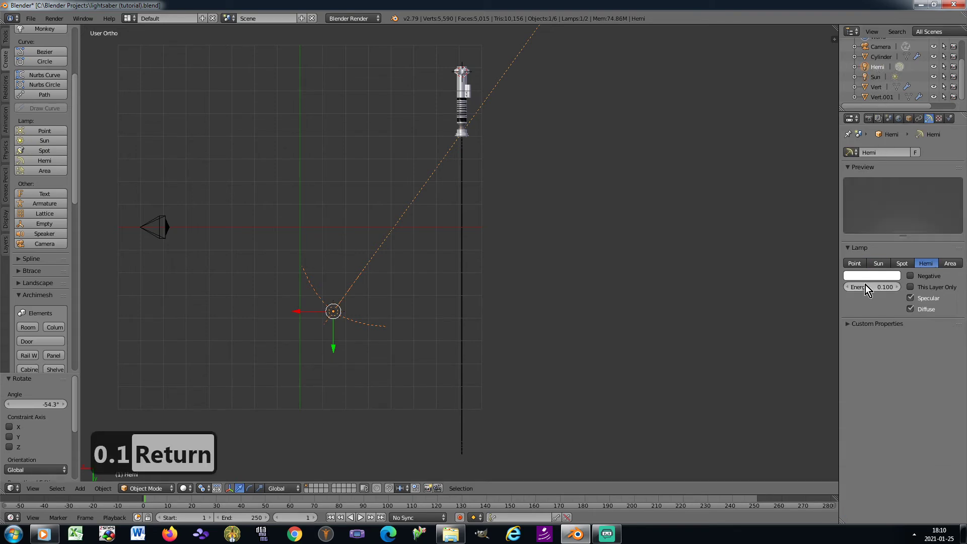
Step: From the camera view, save over the existing file and render the image to check the lighting
key(KP_0)
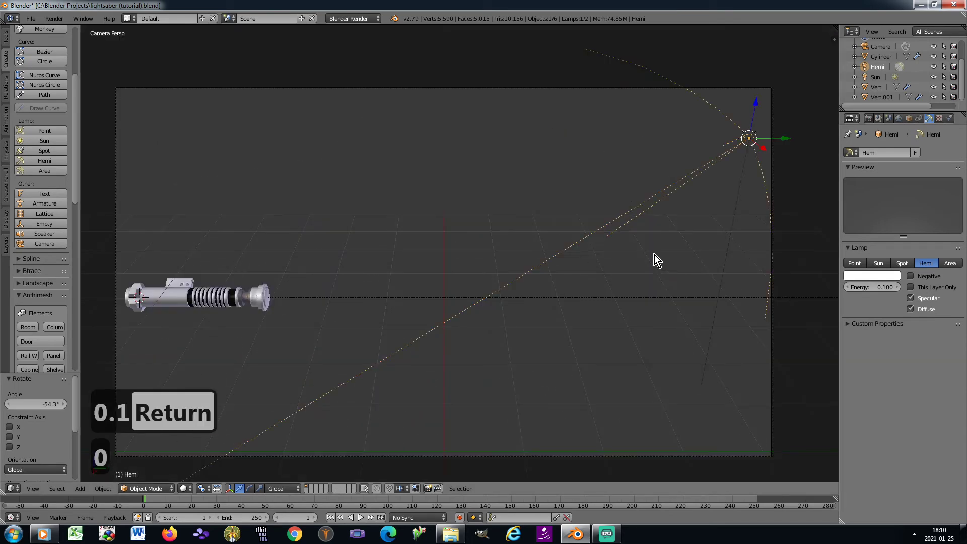
scroll(654, 255, up, 1)
shift+middle_drag(640, 247, 703, 222)
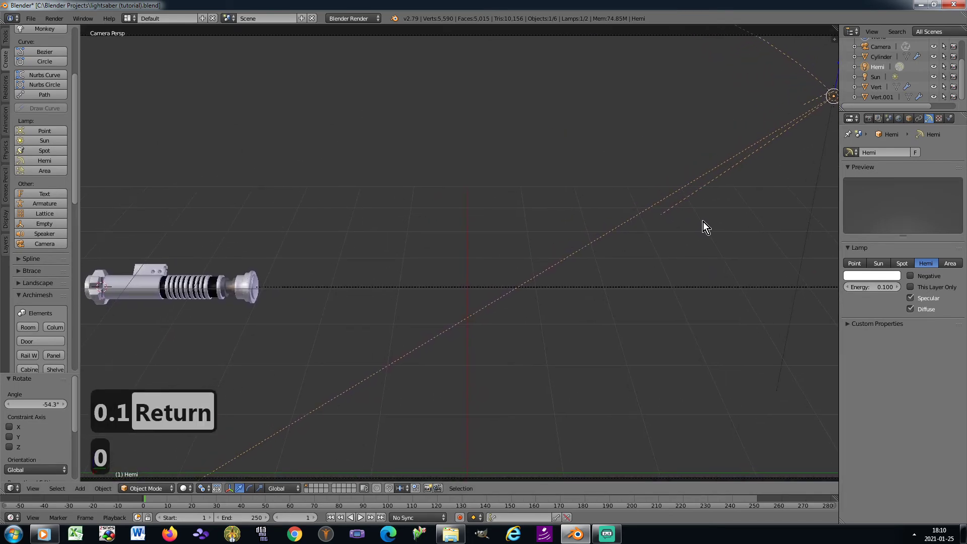
key(ctrl+s)
click(704, 221)
key(F12)
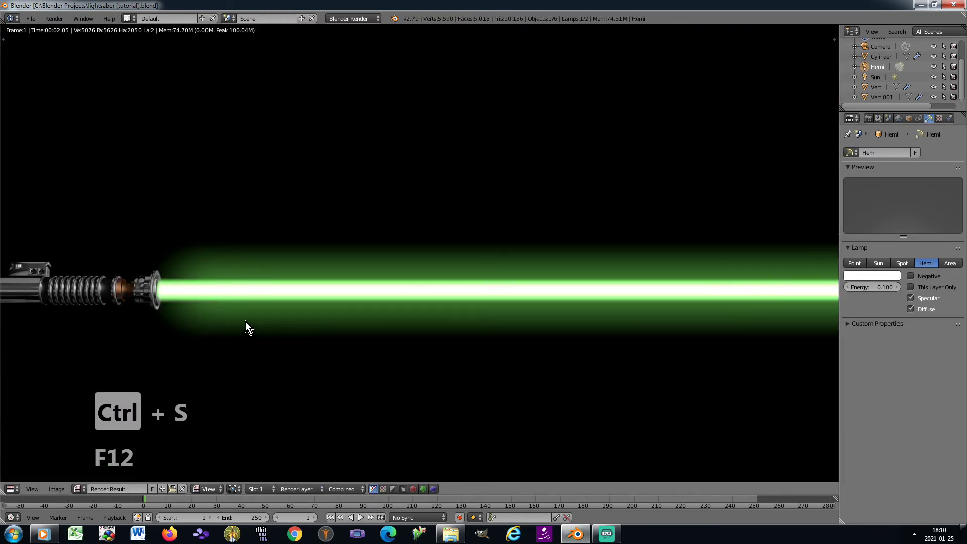
scroll(246, 326, down, 1)
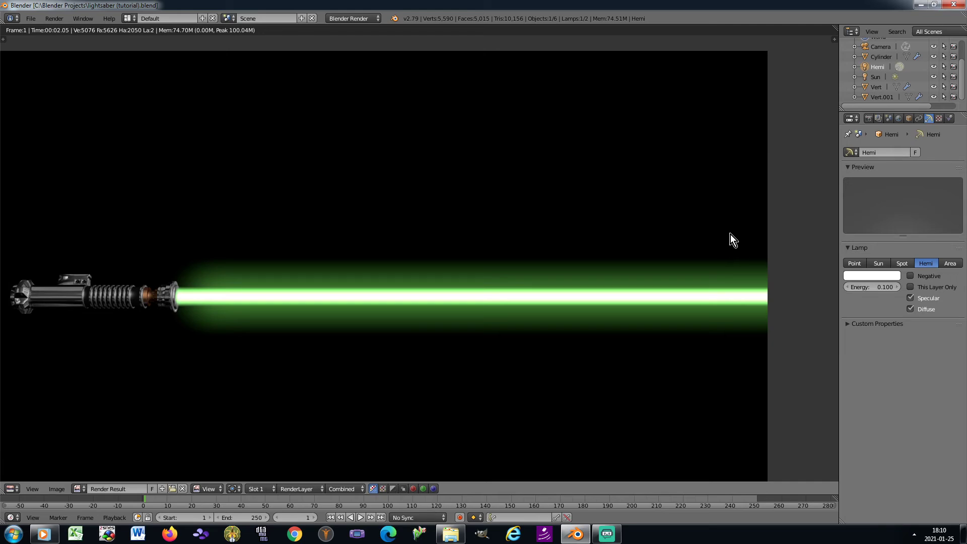
Step: Inspect the render's alpha setting and the World's horizon colour, and leave the render view
click(872, 119)
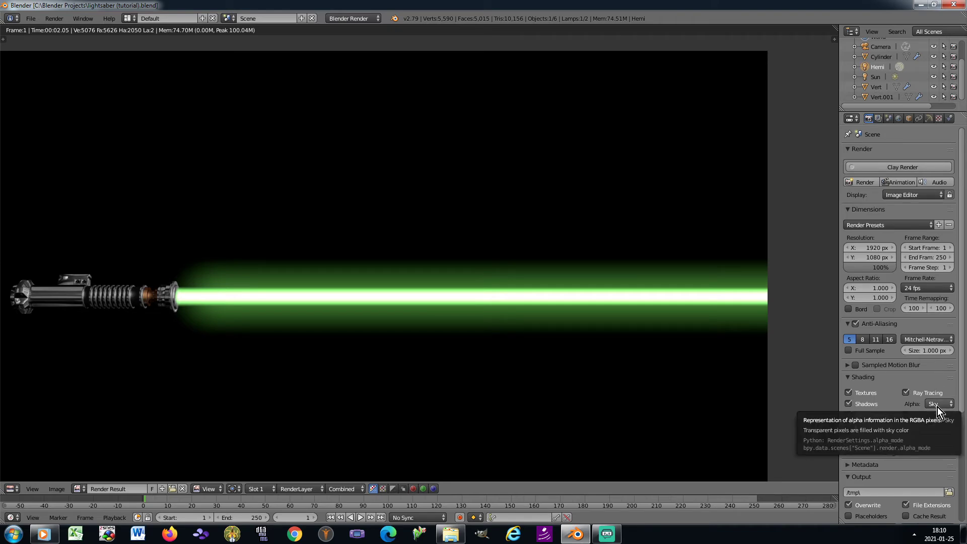
click(901, 120)
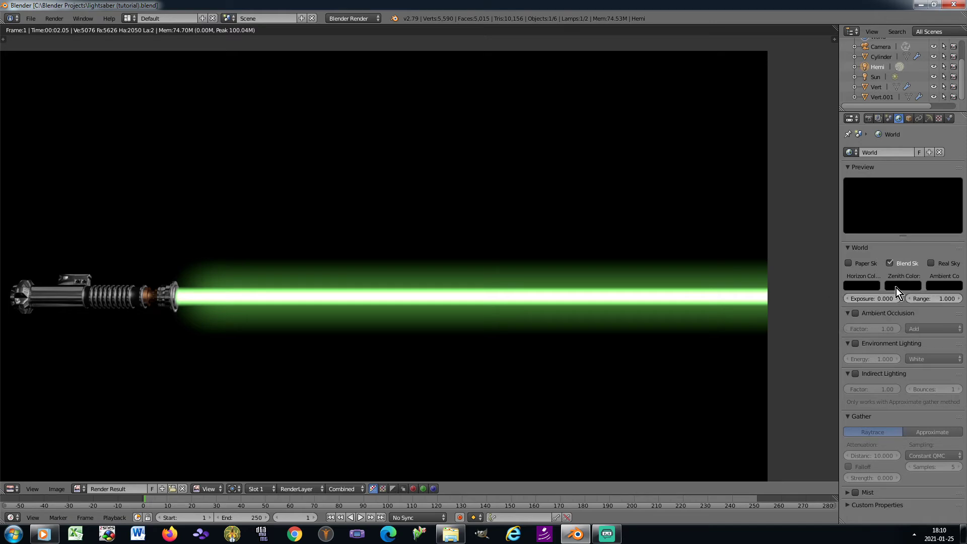
click(854, 285)
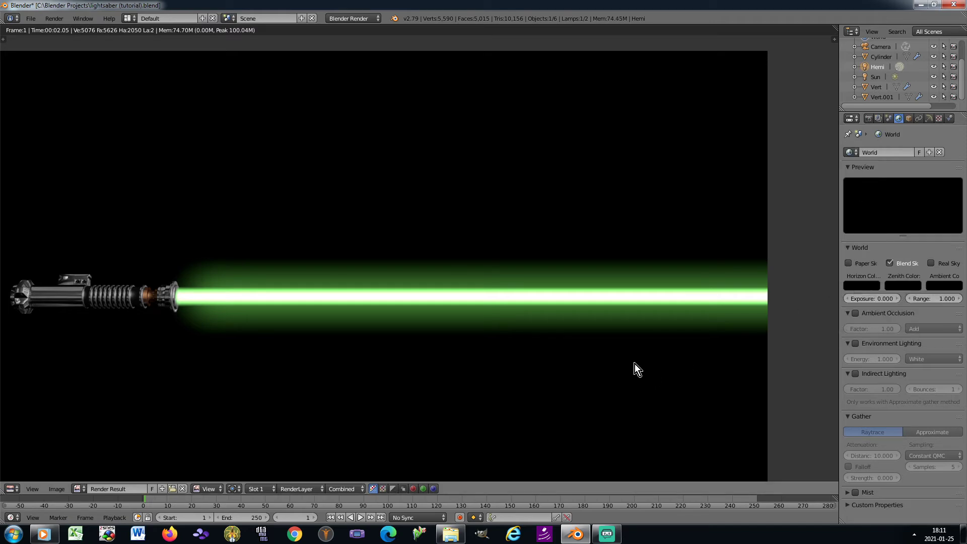
key(Escape)
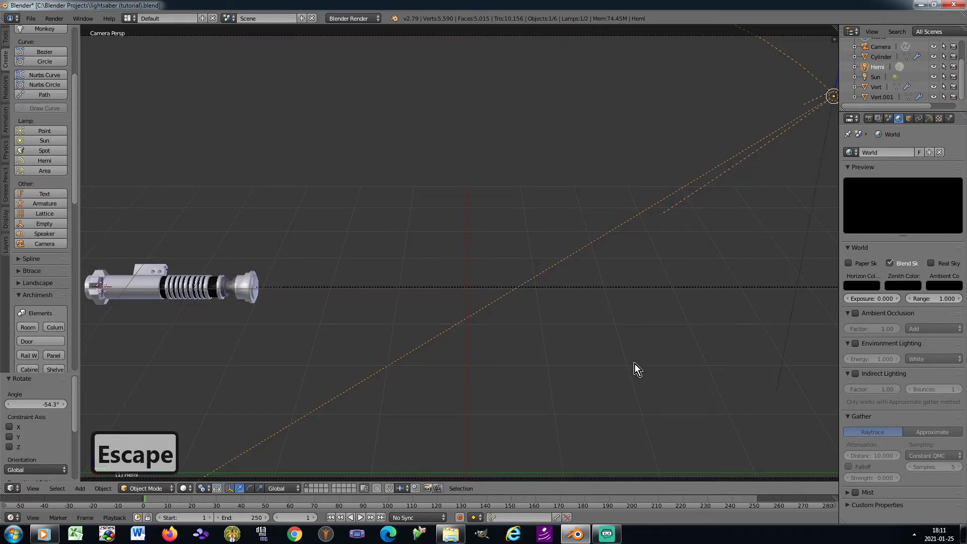
Step: Make the Hemi and Sun lamps unselectable and save over the existing file
key(ctrl+s)
click(636, 364)
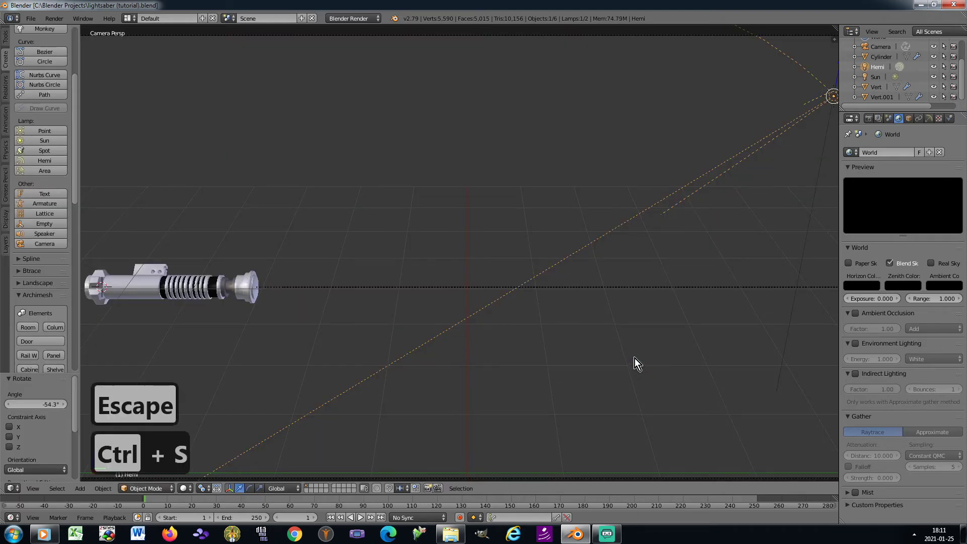
click(946, 67)
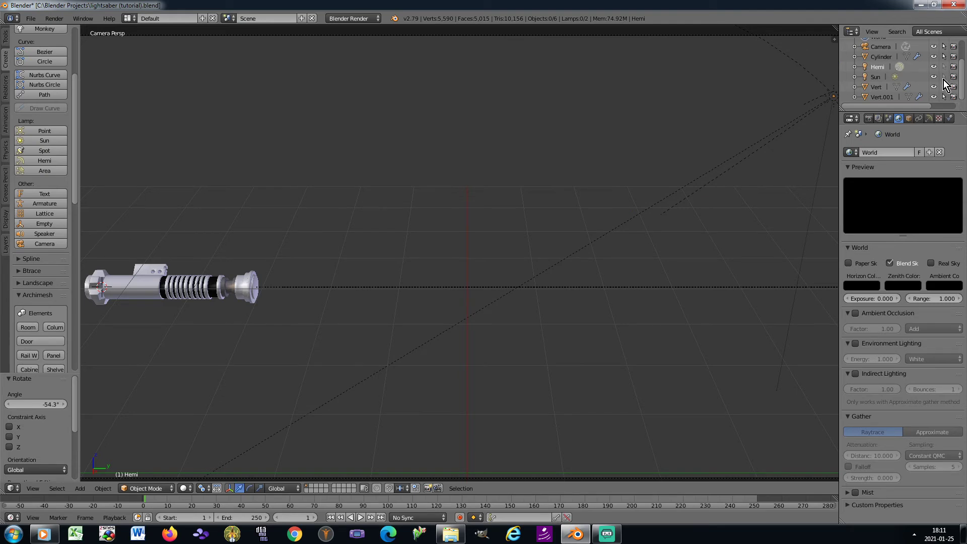
scroll(945, 81, up, 2)
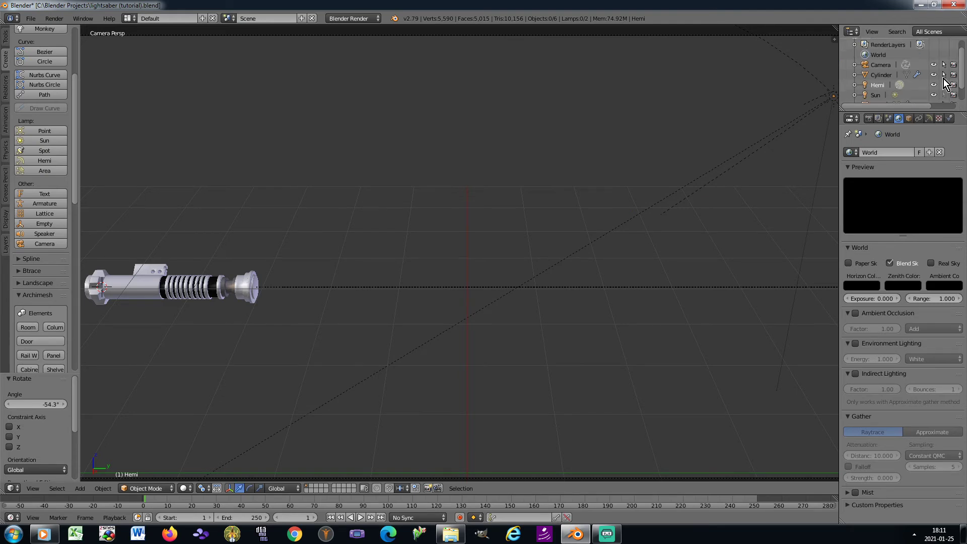
key(ctrl+s)
click(527, 216)
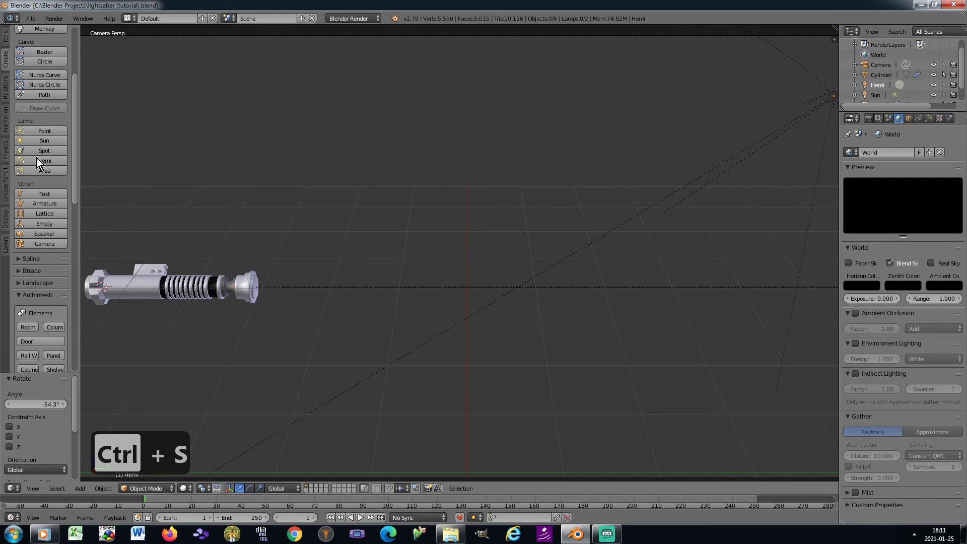
Step: Add a Plain Axes empty at the 3D cursor and parent the hilt and both glow lines to it as Object
click(41, 225)
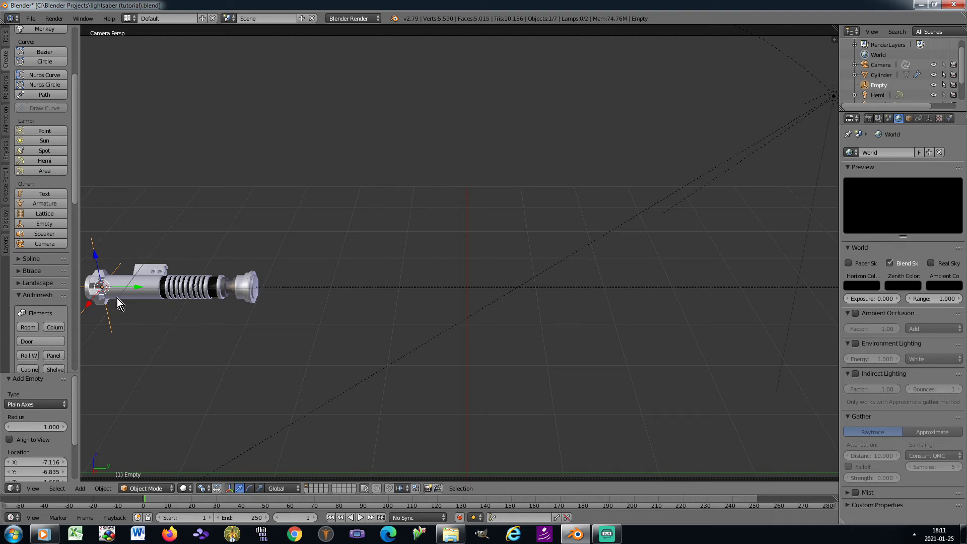
shift+middle_drag(117, 299, 198, 297)
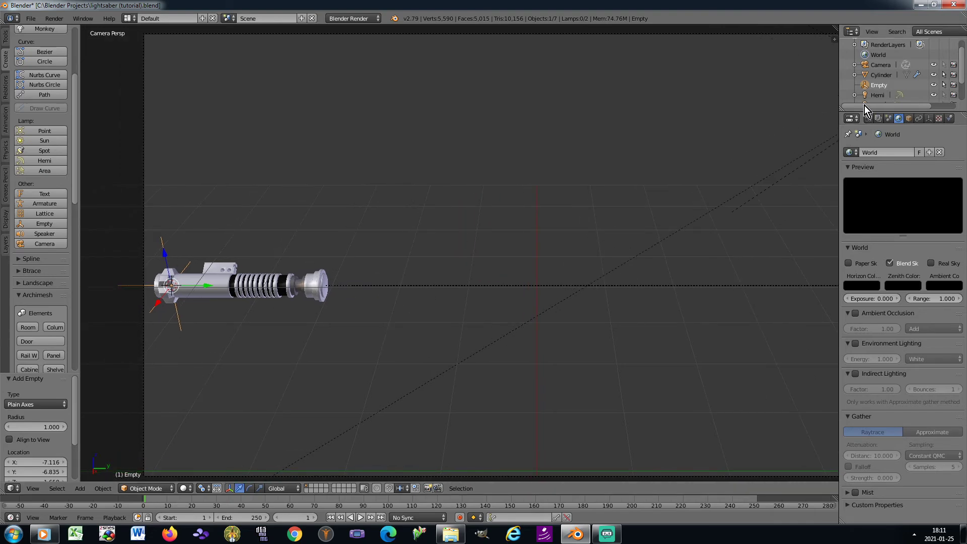
scroll(883, 72, down, 2)
click(879, 98)
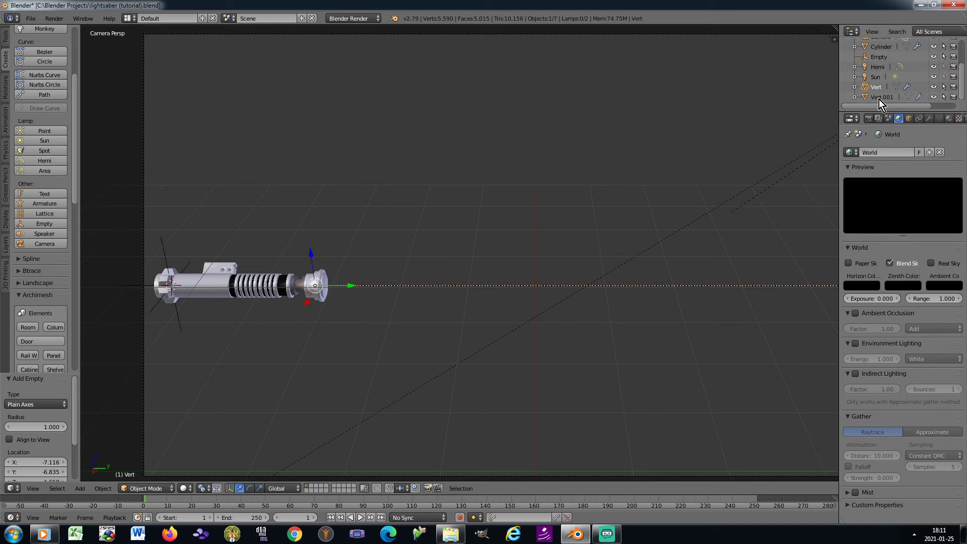
ctrl+click(880, 56)
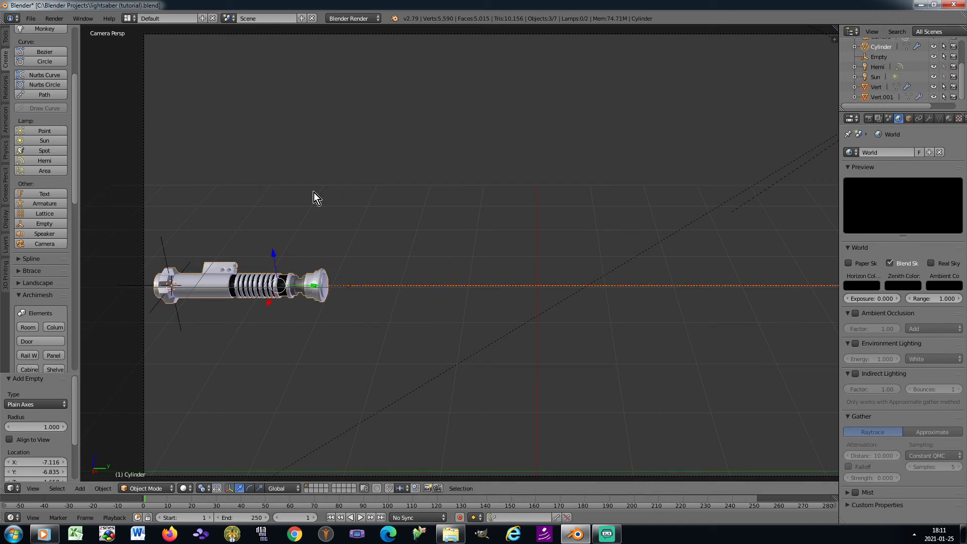
key(ctrl+p)
click(164, 244)
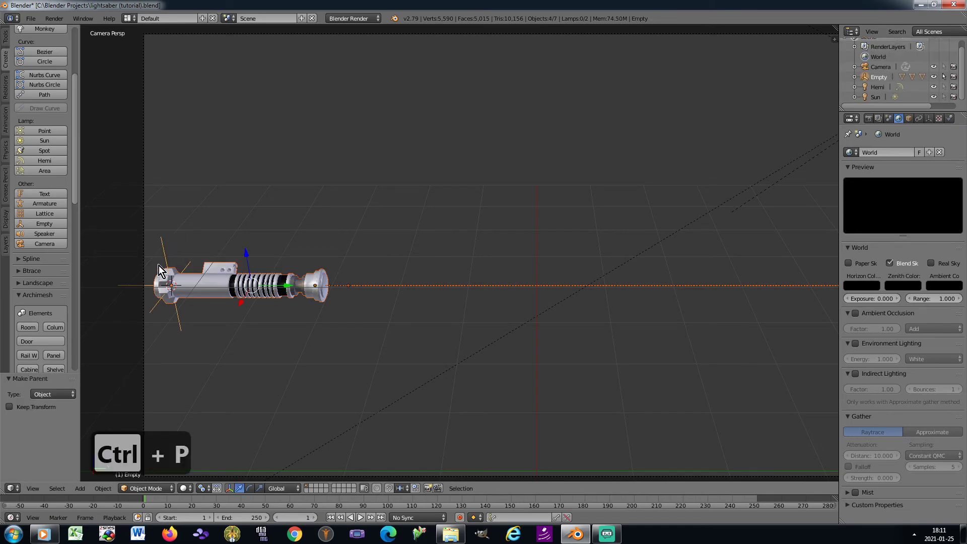
Step: Try rotating the empty freely and about the global Z axis to test that the whole lightsaber follows
key(r)
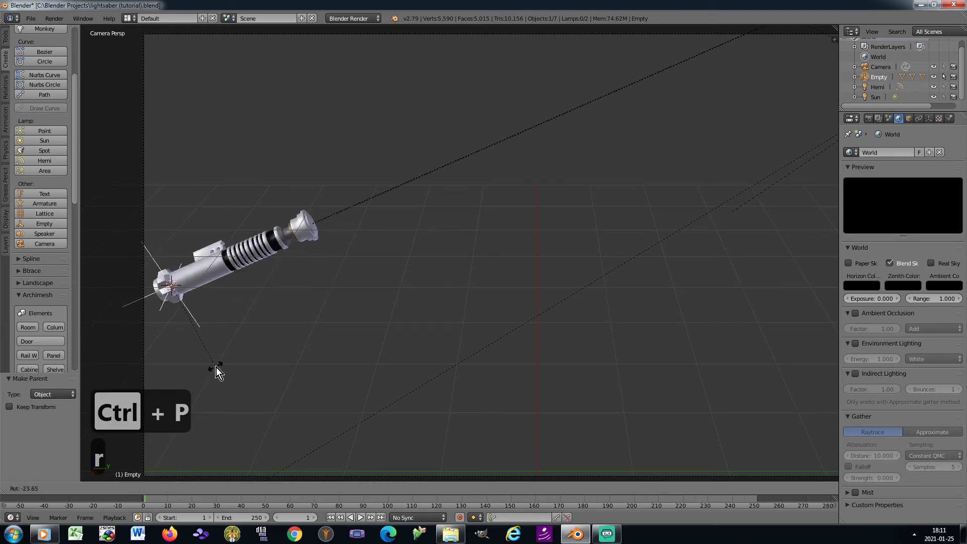
key(z)
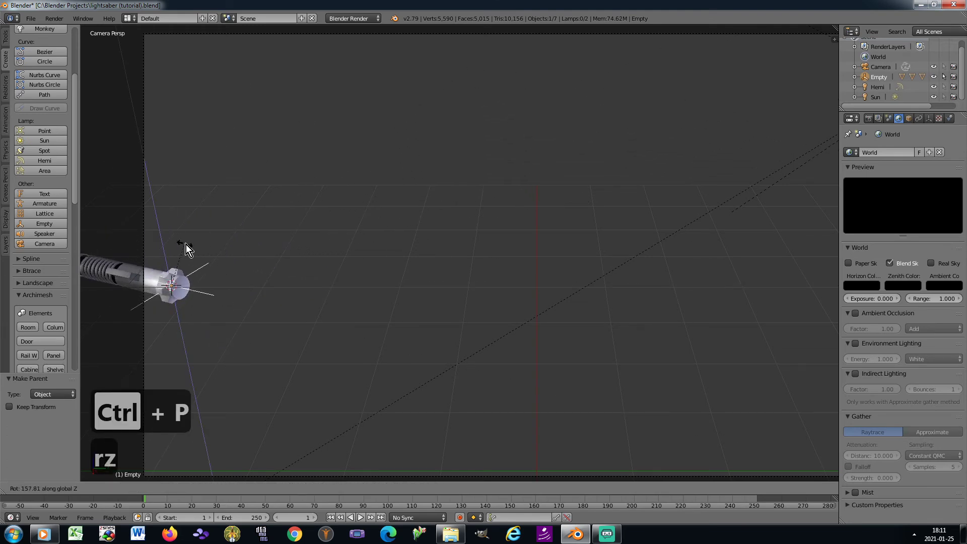
click(170, 344)
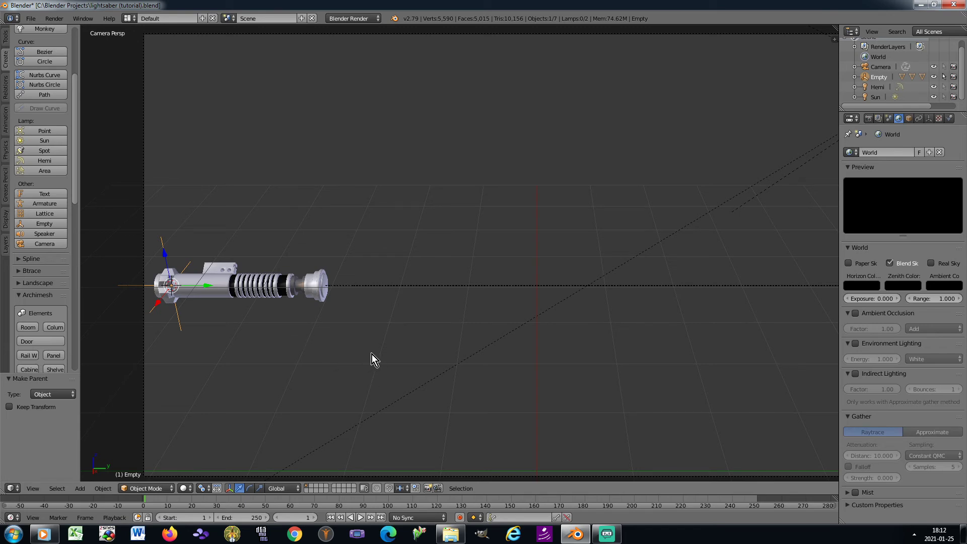
Step: Set the 3D cursor's Y location to -4.535, near the blade end of the hilt
key(n)
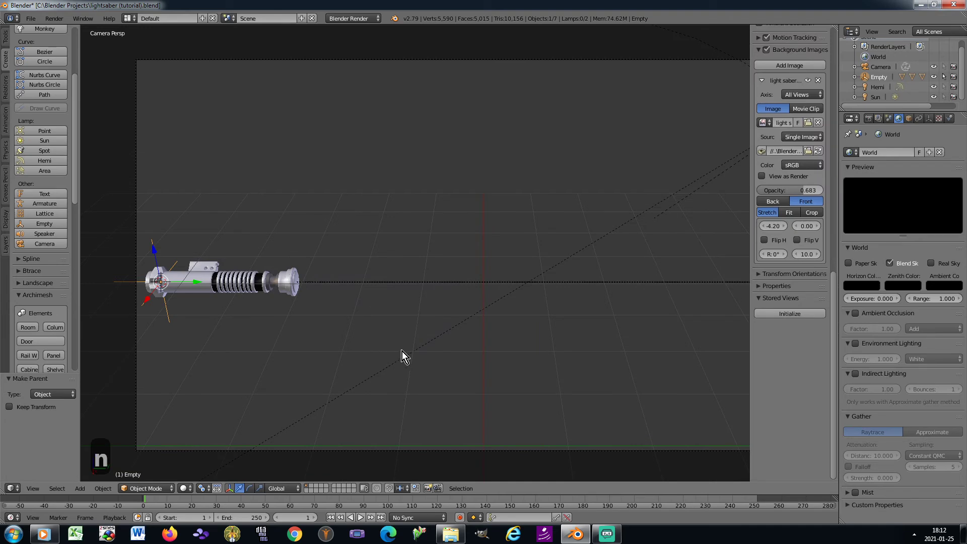
shift+middle_drag(402, 352, 362, 348)
scroll(363, 347, down, 1)
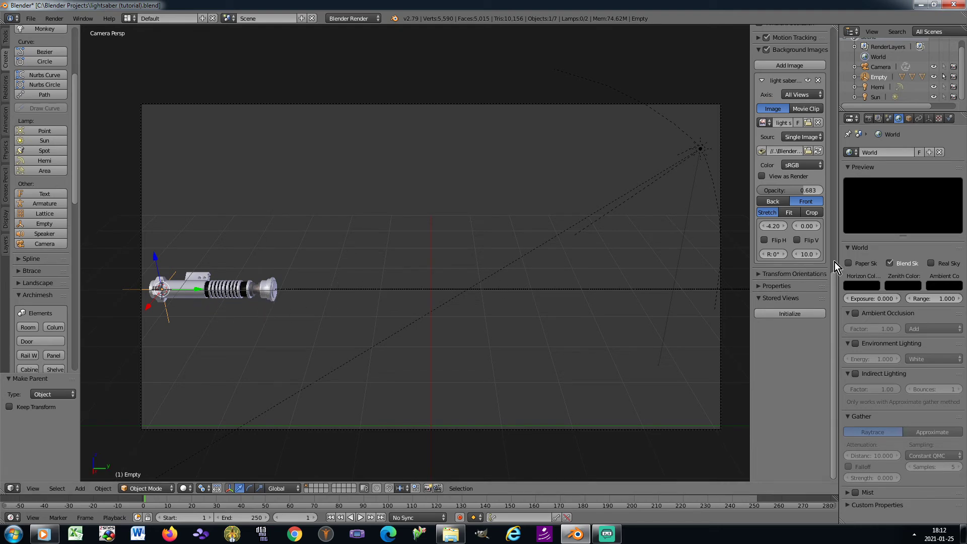
scroll(806, 264, up, 10)
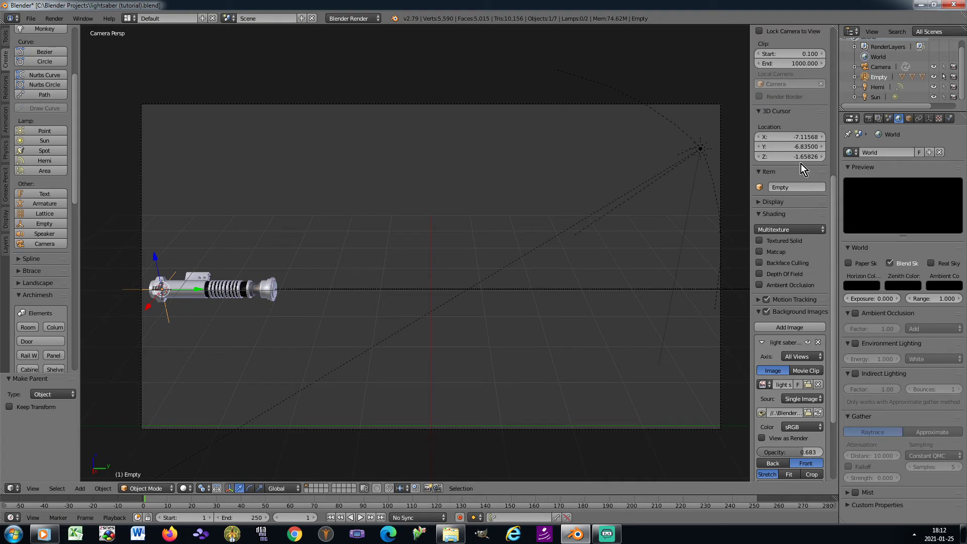
drag(784, 150, 806, 149)
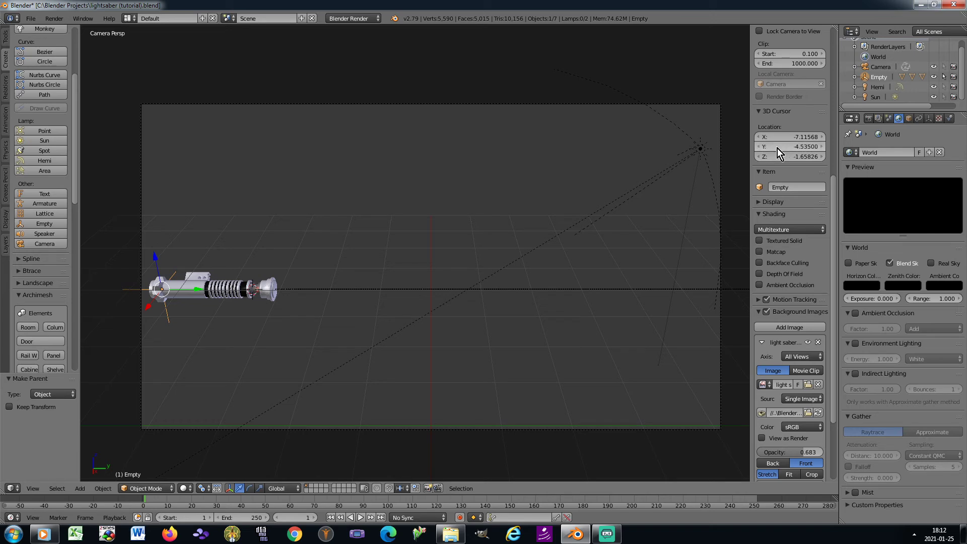
Step: Keyframe the full-size scale of both blade glow lines at frame 10
right_click(353, 288)
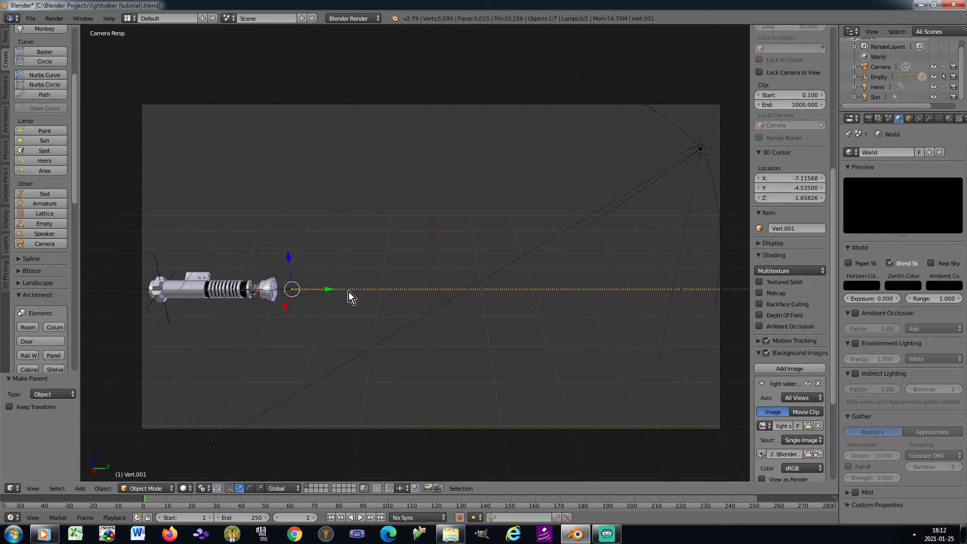
click(297, 517)
text(10)
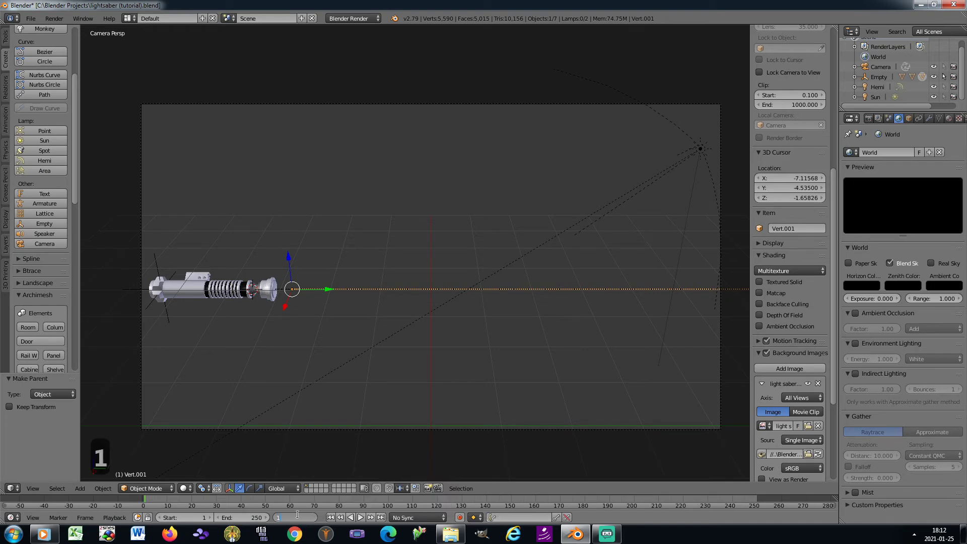
key(Return)
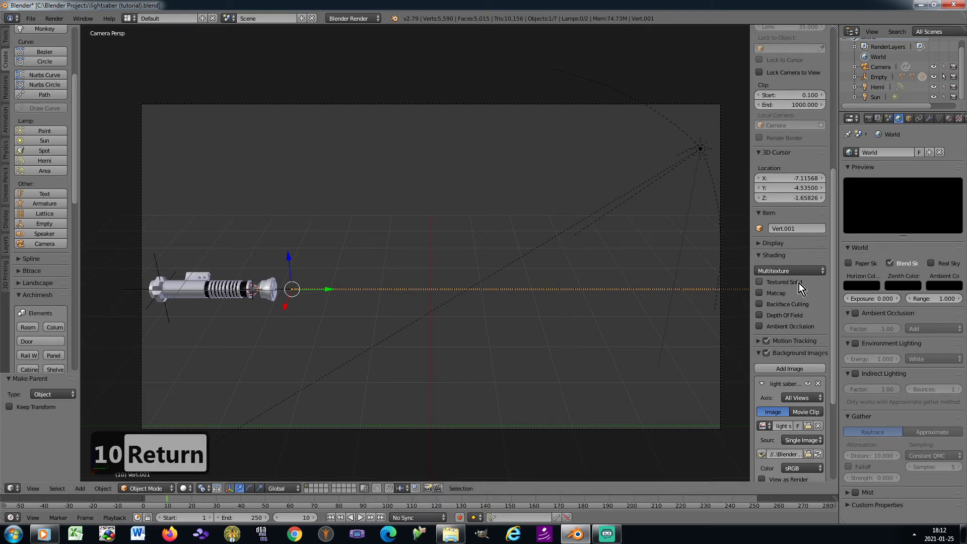
scroll(798, 283, up, 10)
right_click(546, 290)
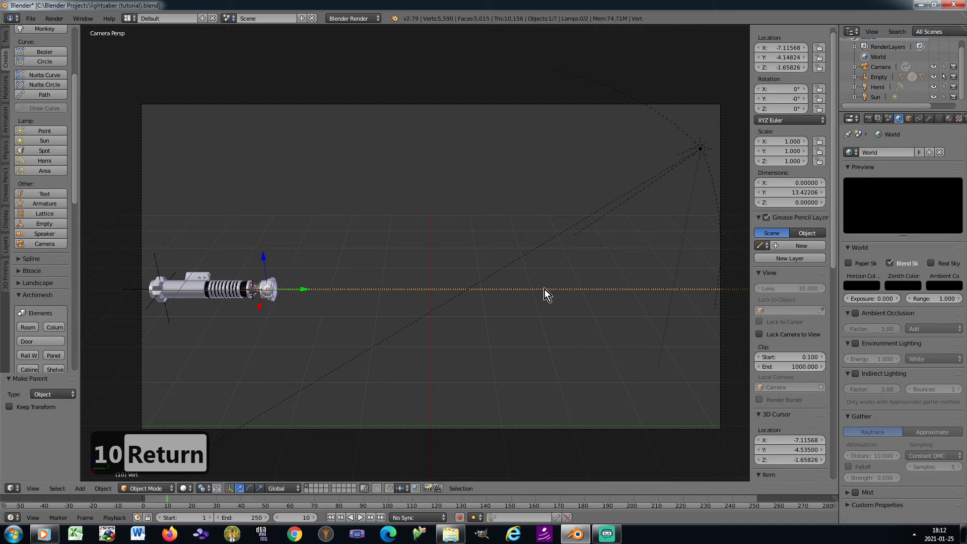
key(i)
right_click(777, 152)
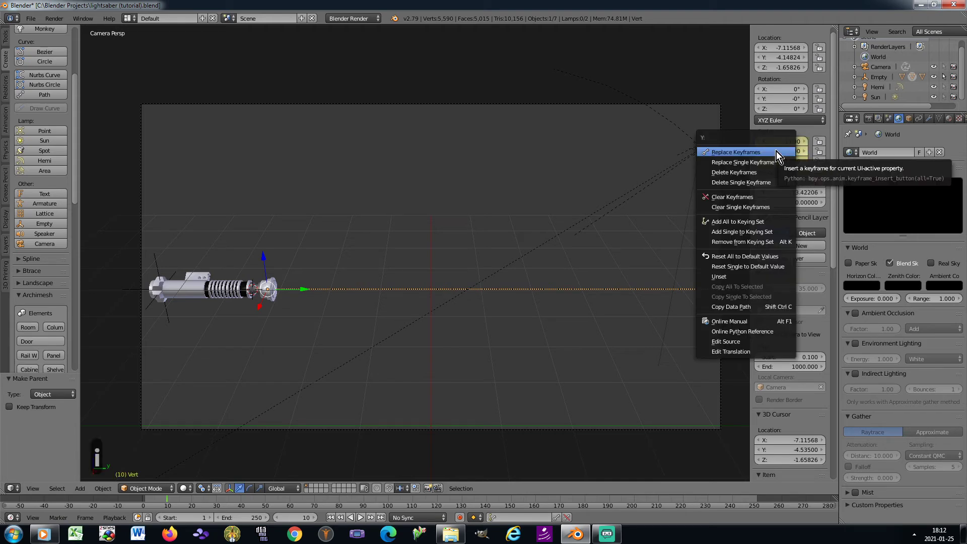
right_click(546, 289)
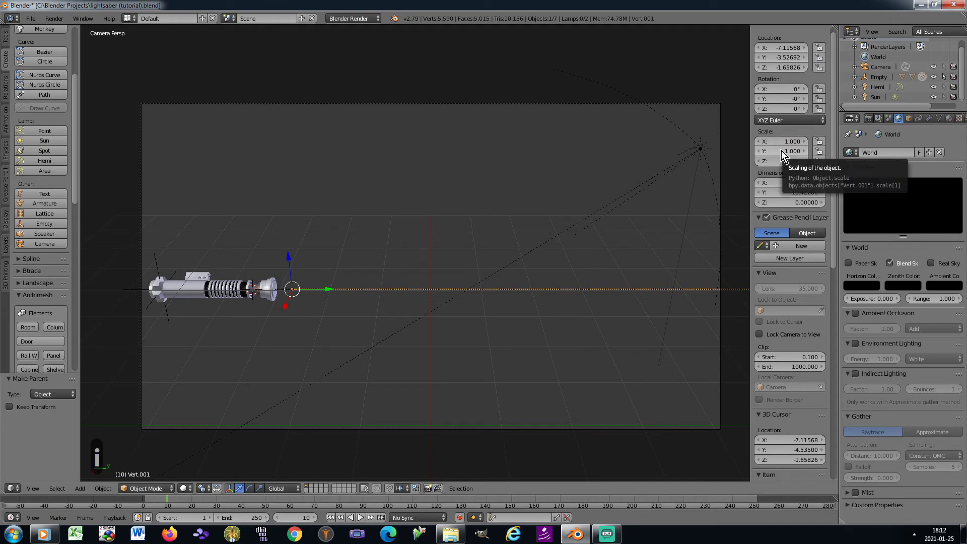
key(i)
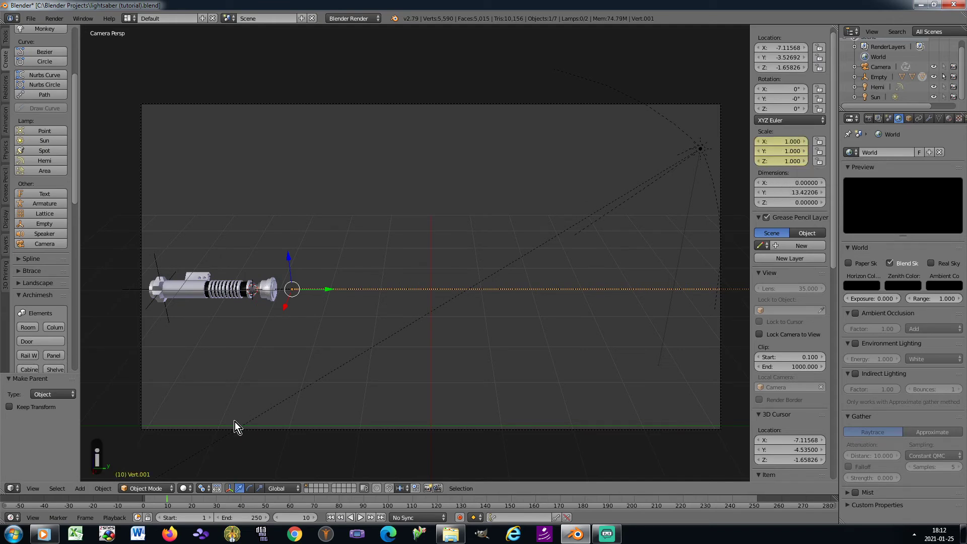
Step: Go to frame 1 and set the origin of both glow lines to the 3D cursor
click(290, 518)
text(1)
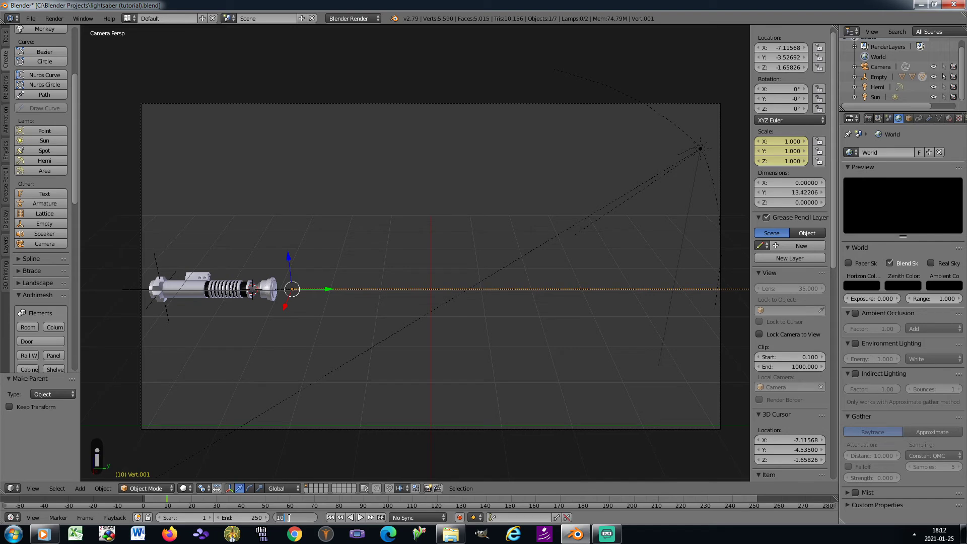
key(Return)
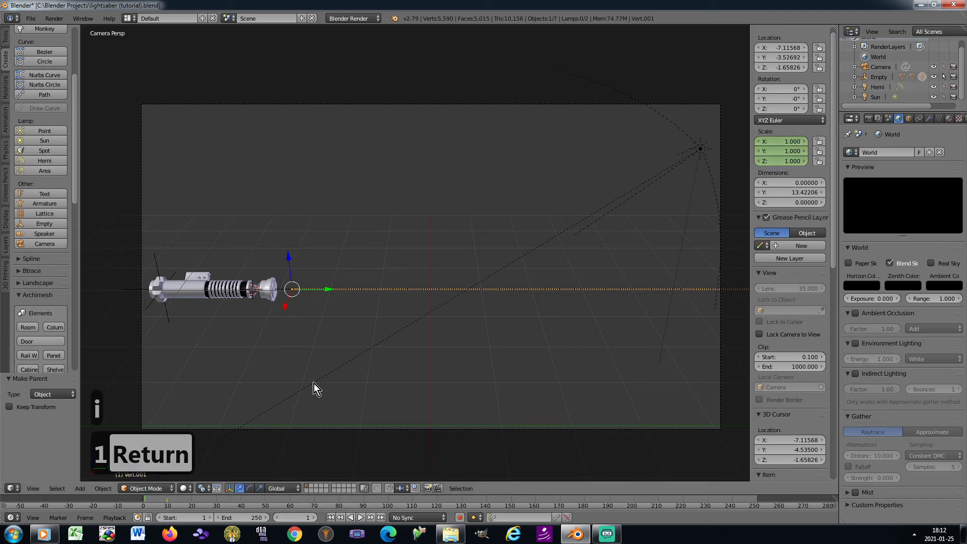
shift+right_click(337, 288)
click(106, 487)
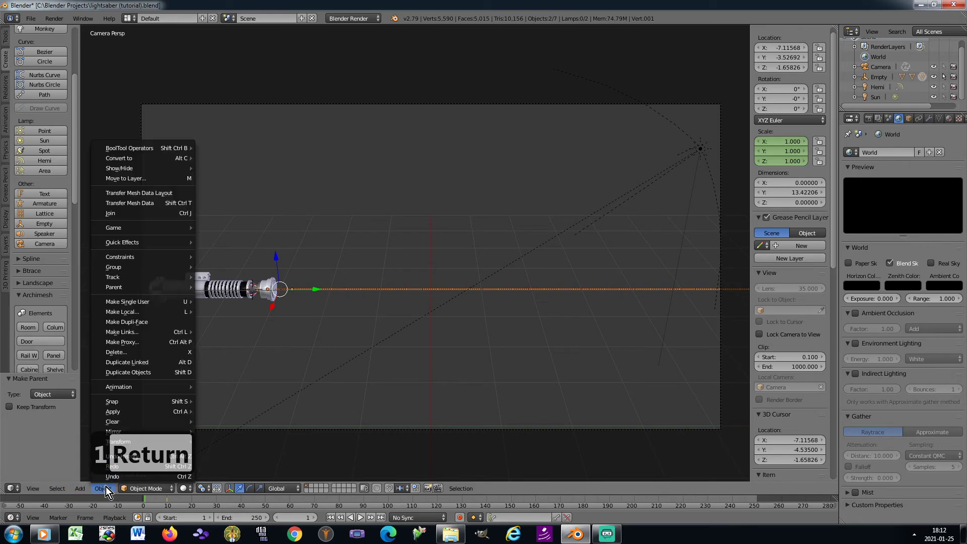
mouse_move(130, 442)
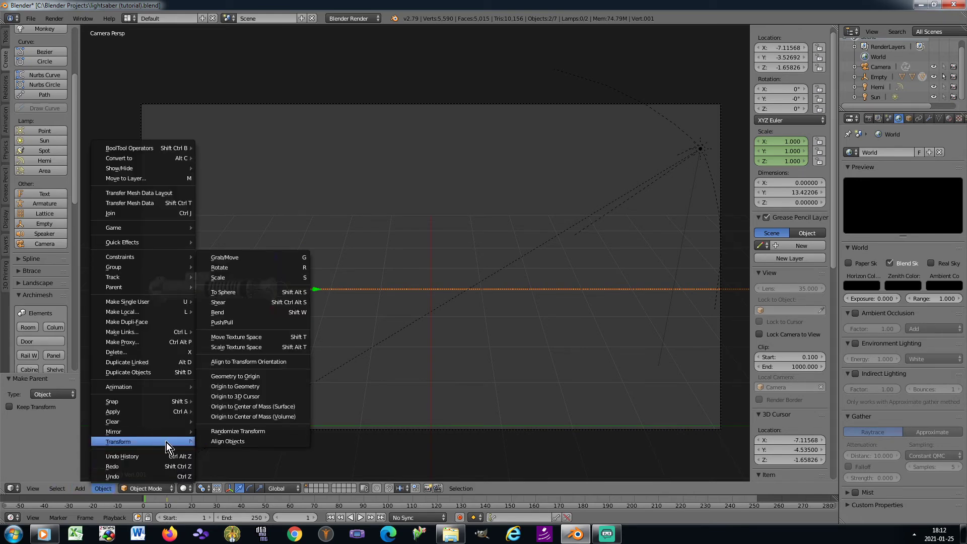
click(244, 397)
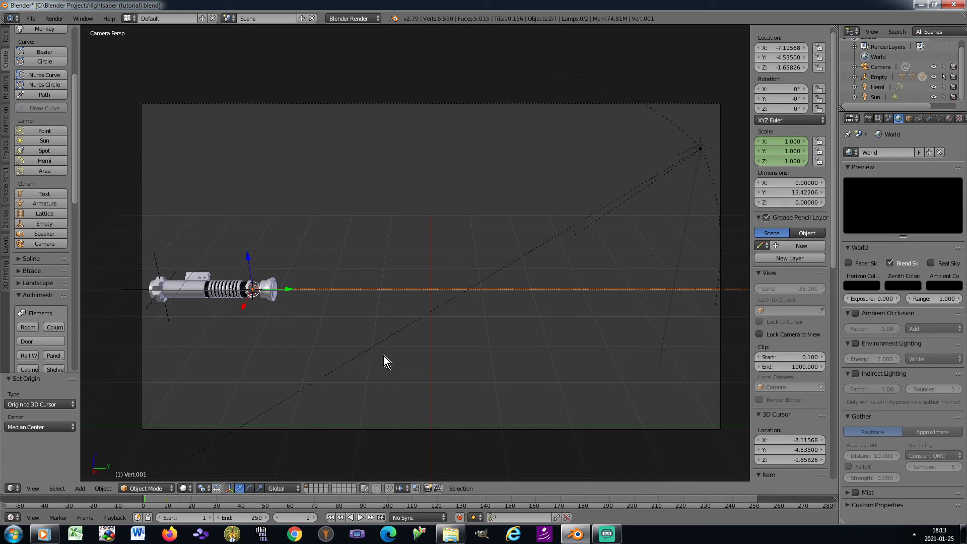
Step: Scale both glow lines to 0 and keyframe the scale of each at frame 1
key(s)
key(0)
key(Return)
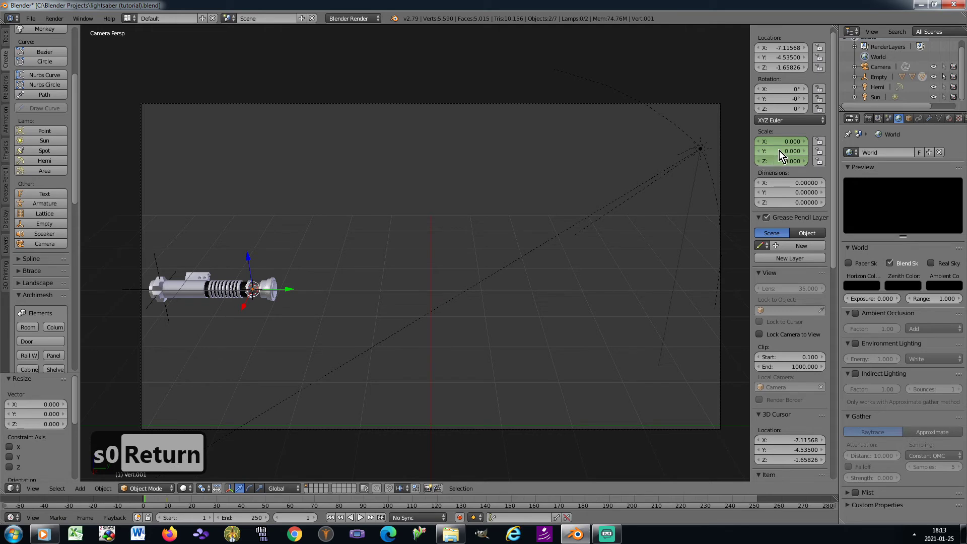
key(i)
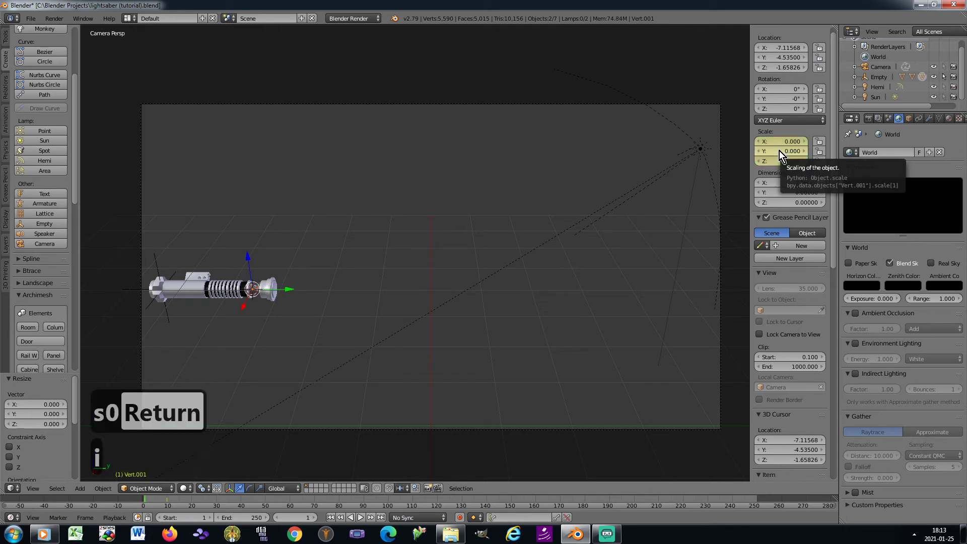
click(855, 76)
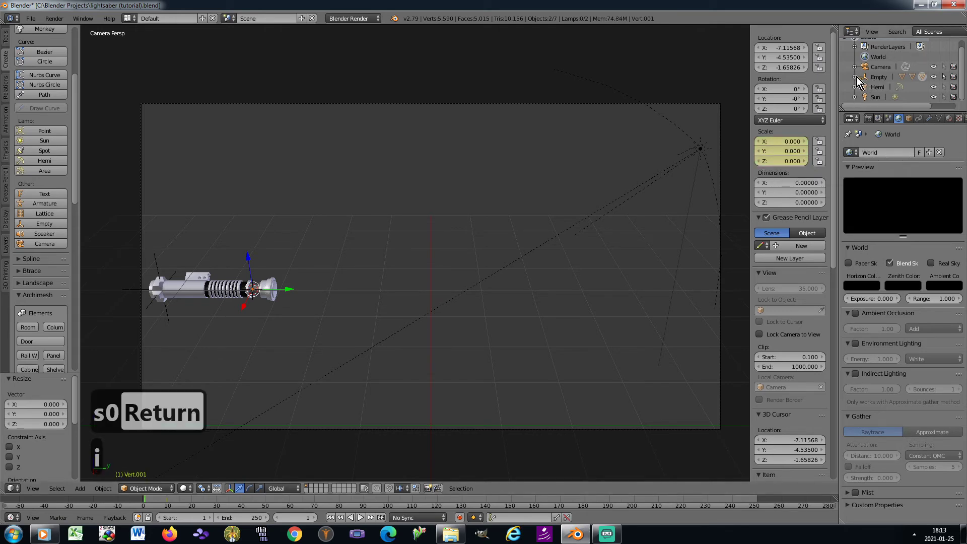
scroll(899, 93, down, 2)
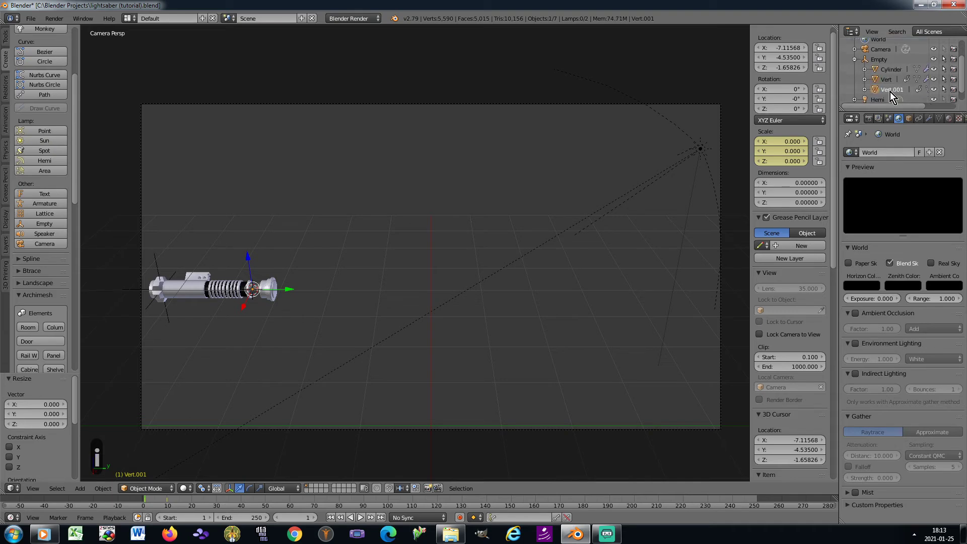
click(886, 80)
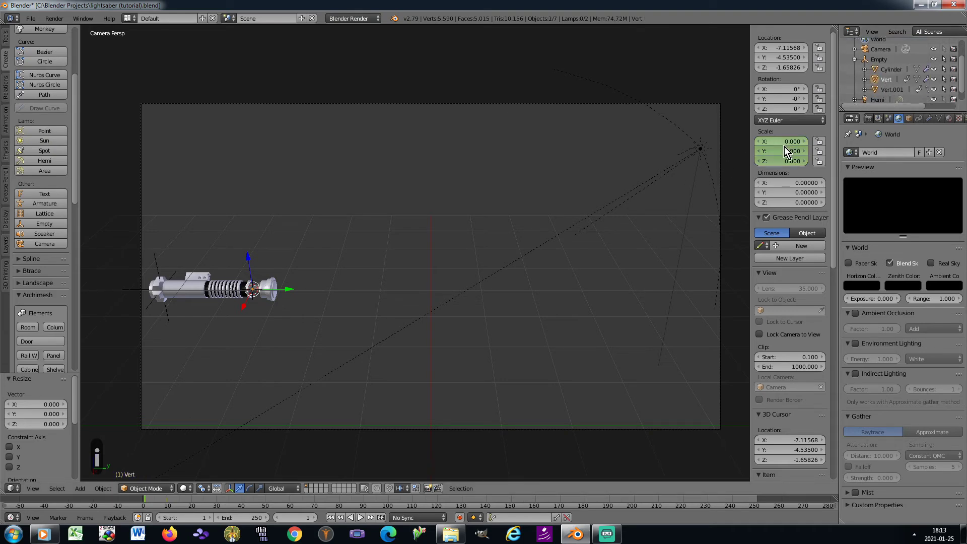
key(i)
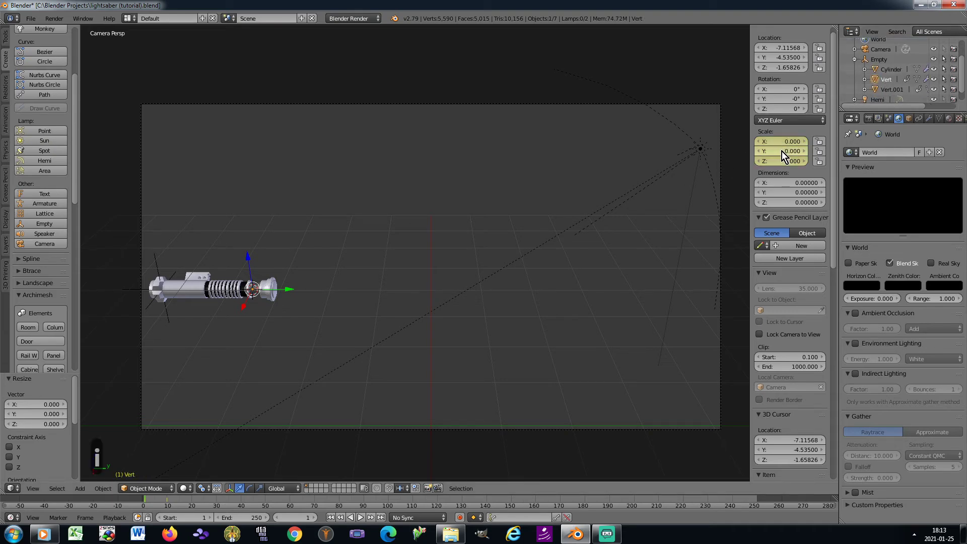
Step: Set the animation's end frame to 160
click(253, 518)
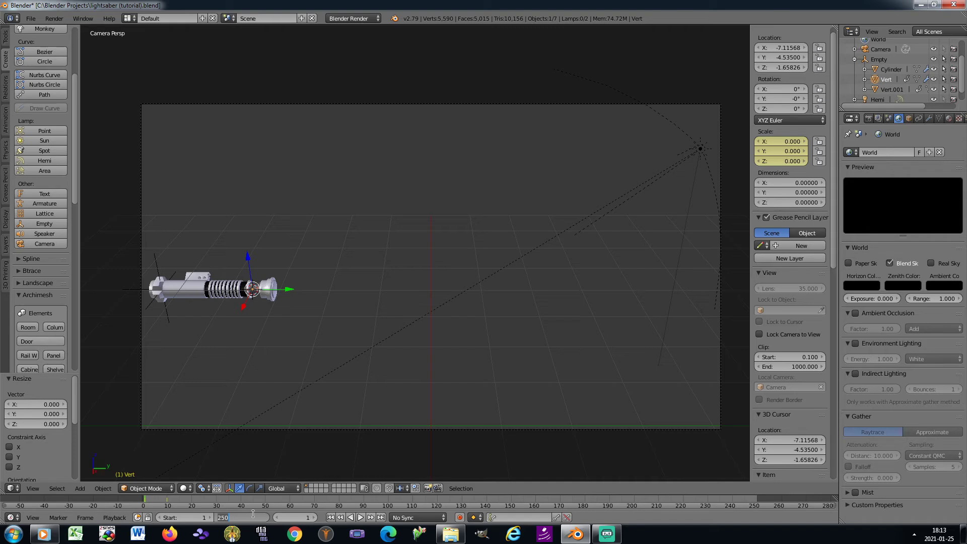
text(160)
key(Return)
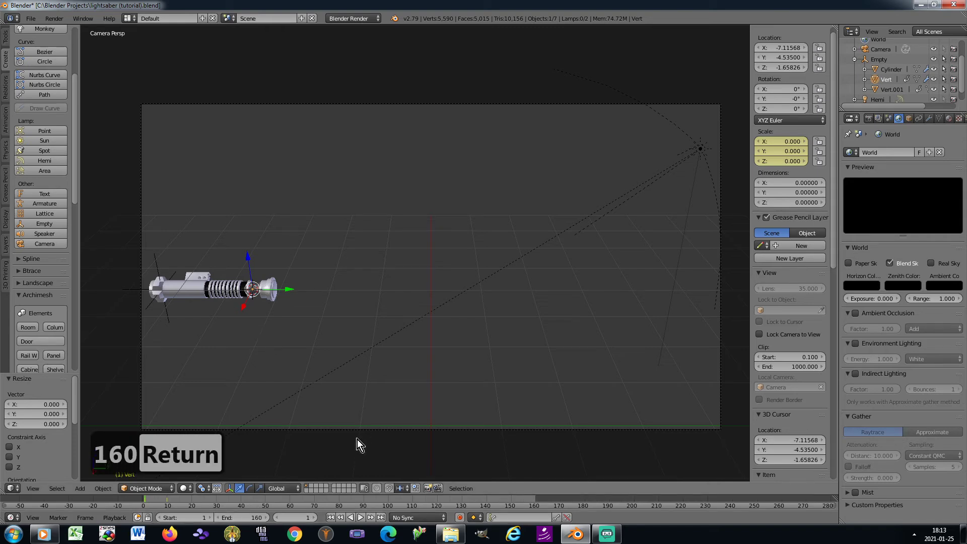
Step: Play the blade extension animation, return to the first frame and save over the existing file
click(360, 518)
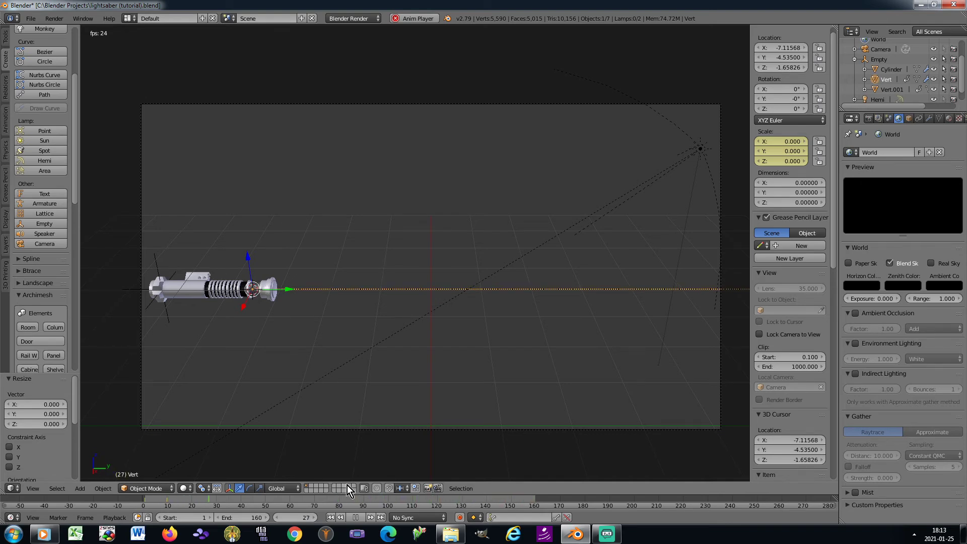
click(356, 517)
click(330, 517)
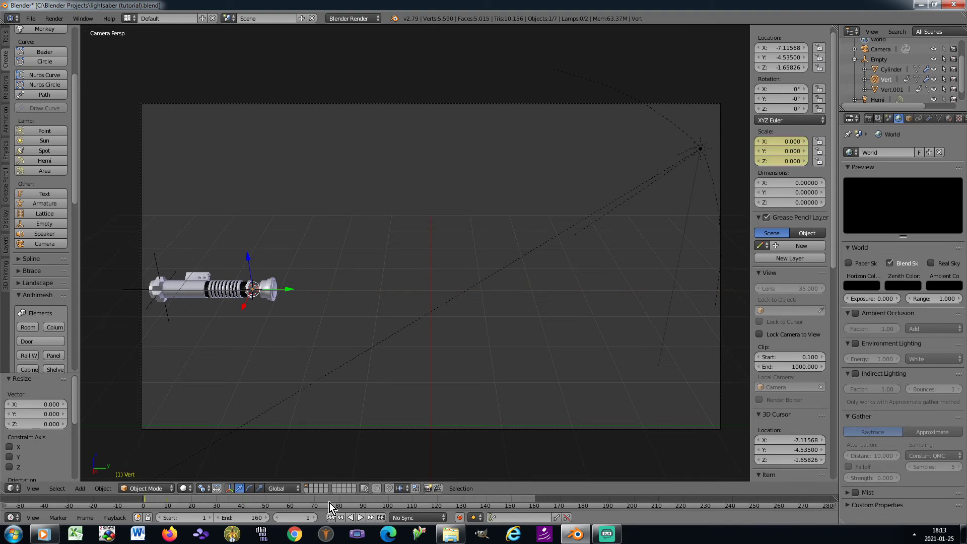
key(ctrl+s)
click(347, 385)
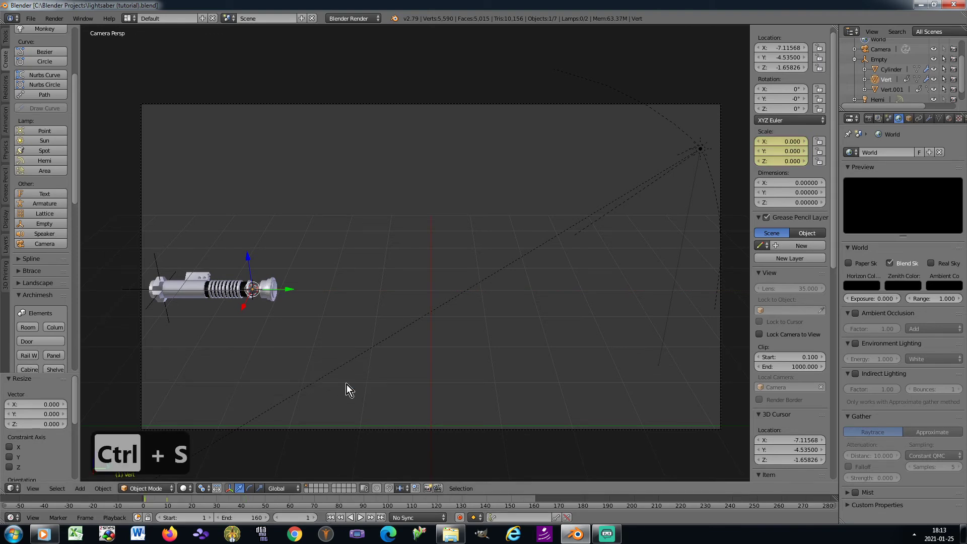
Step: Keyframe the unrotated empty's rotation at frame 30
right_click(153, 265)
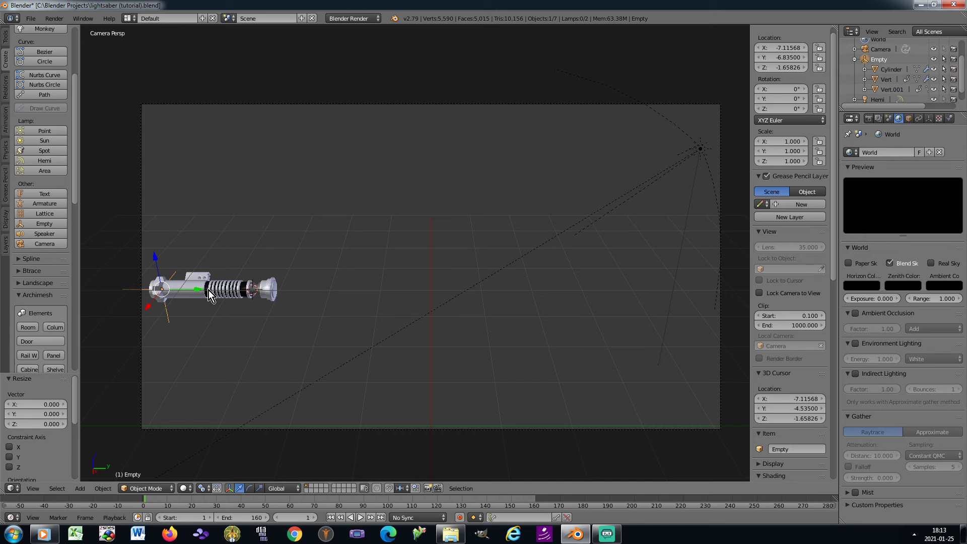
click(289, 518)
text(30)
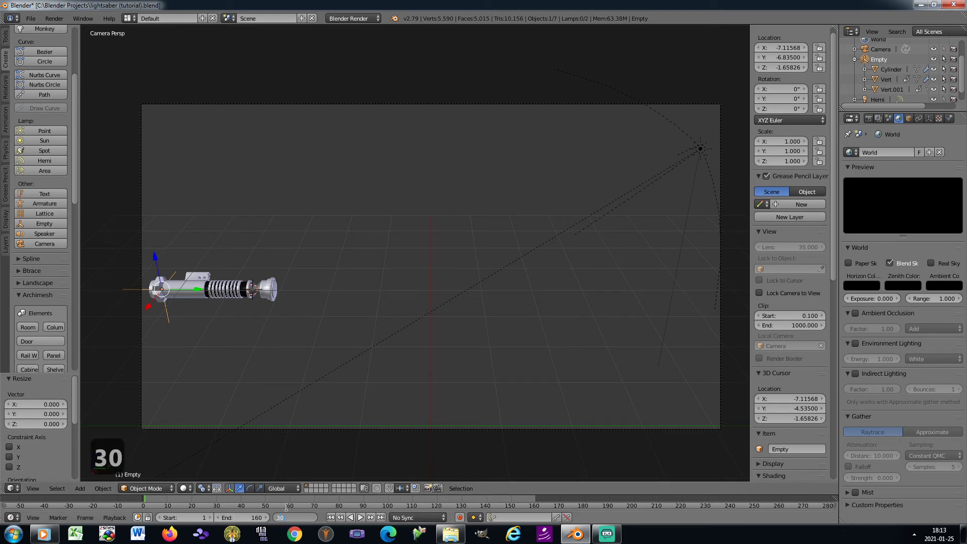
key(Return)
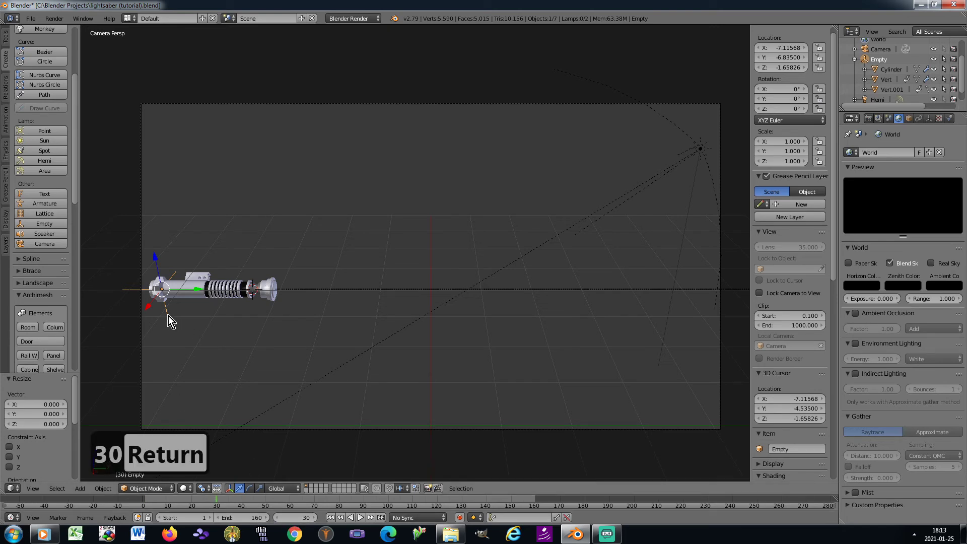
scroll(790, 184, up, 1)
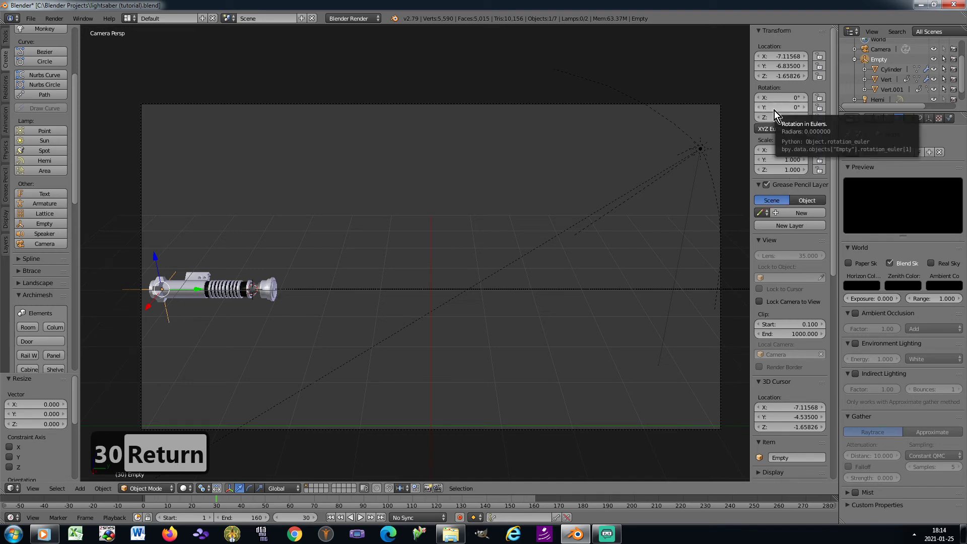
key(i)
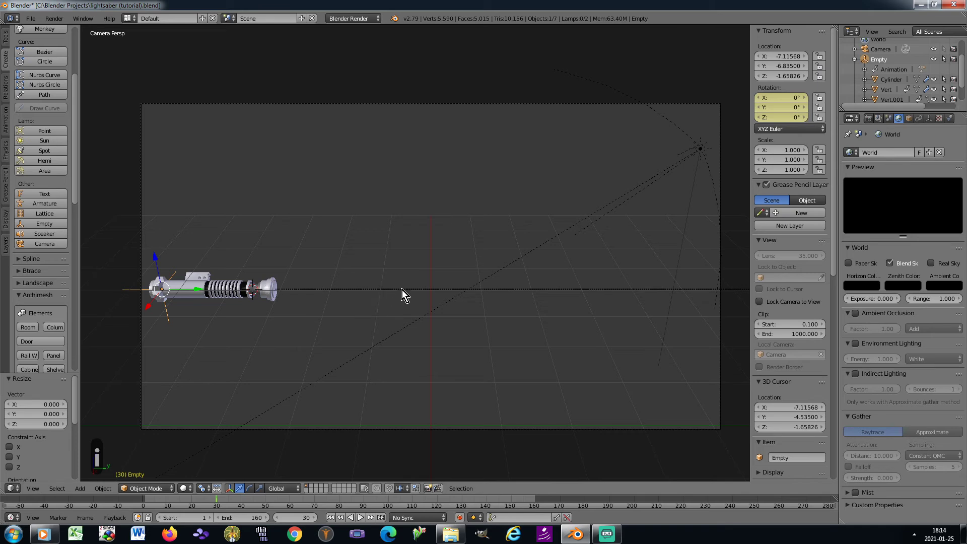
Step: At frame 38, rotate the empty about -63.3° to swing the lightsaber upward, and keyframe its rotation
click(312, 518)
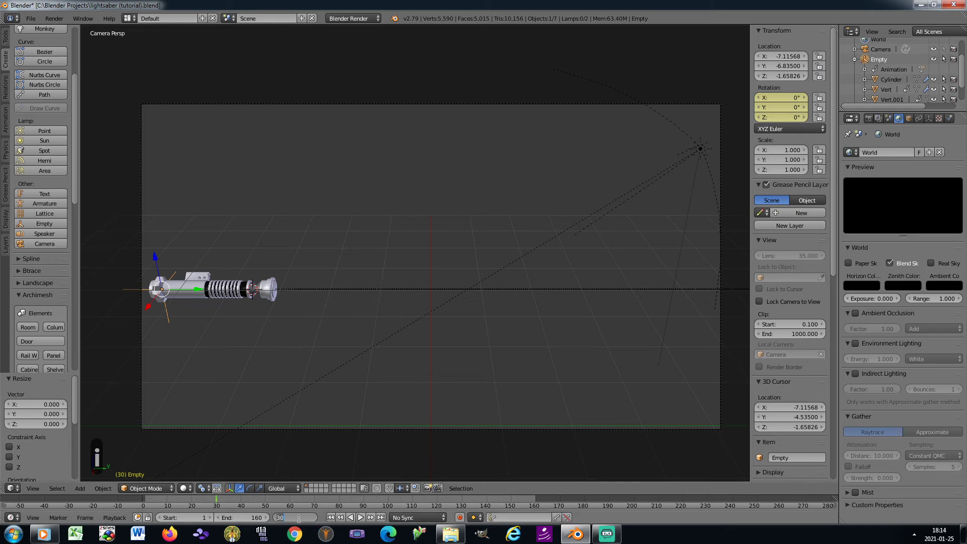
text(38)
key(Return)
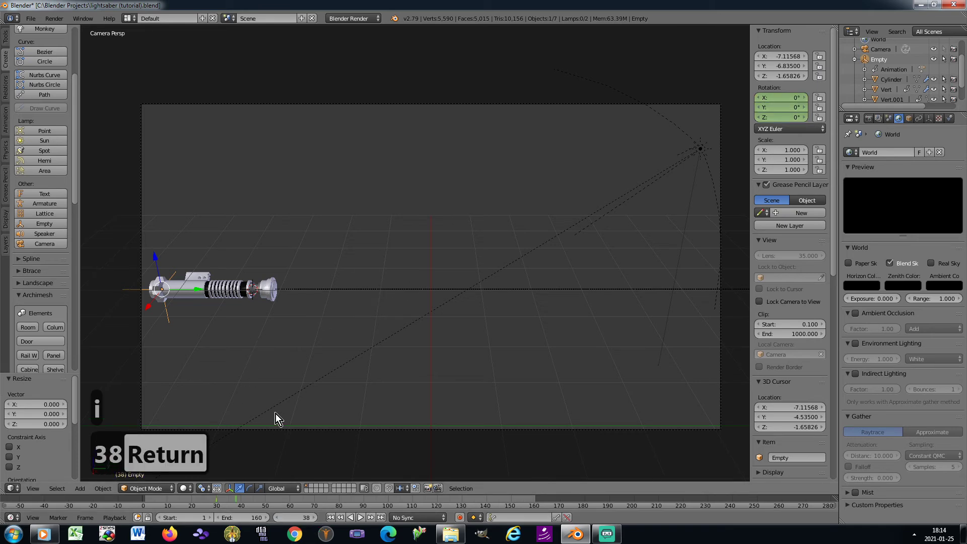
key(r)
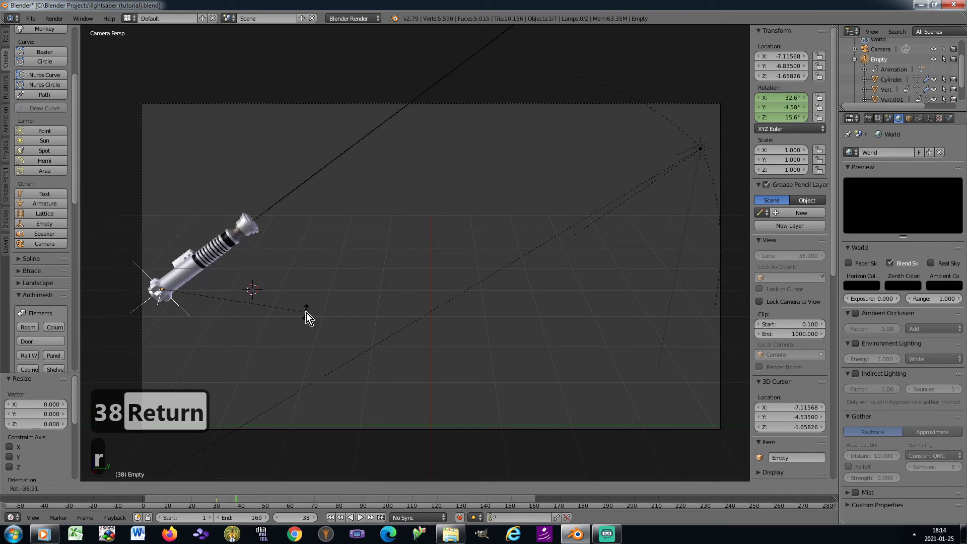
click(274, 257)
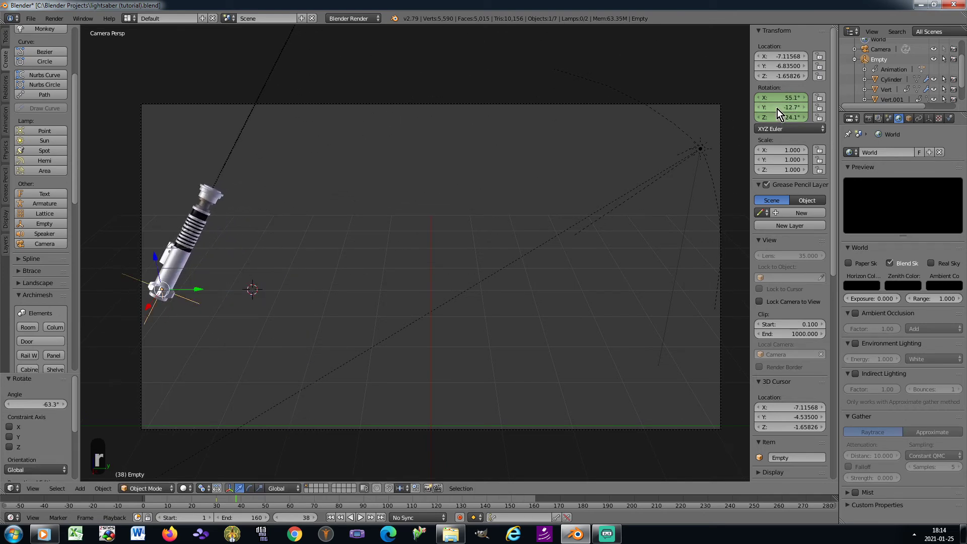
key(i)
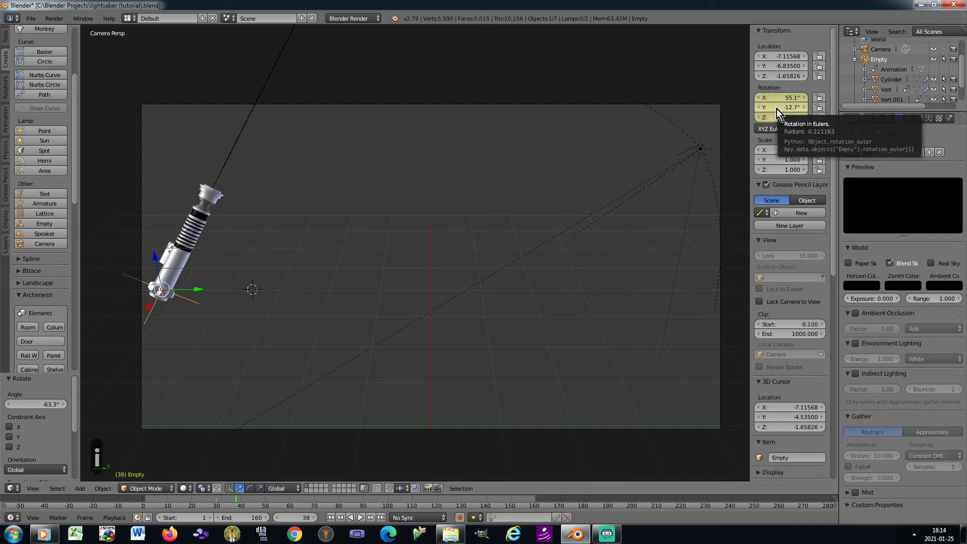
Step: At frame 46, rotate the empty about 133° so the lightsaber points downward, and keyframe its rotation
click(313, 518)
click(313, 518)
click(313, 518)
click(312, 518)
click(313, 518)
click(313, 518)
click(313, 518)
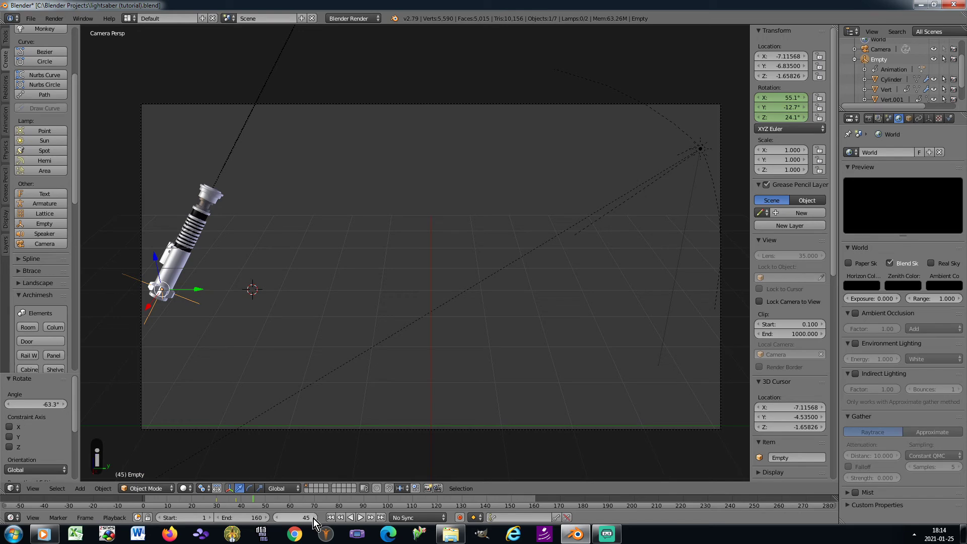
click(313, 518)
key(r)
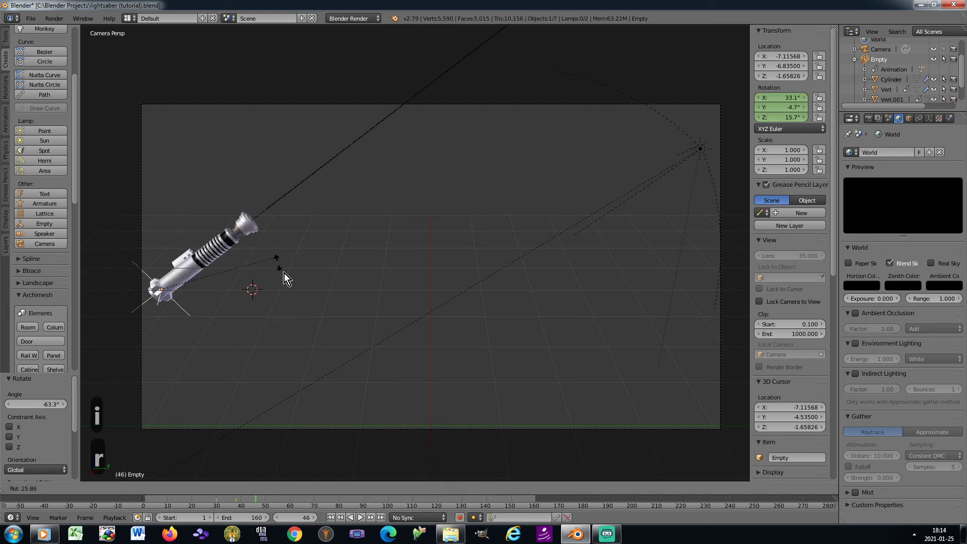
click(159, 437)
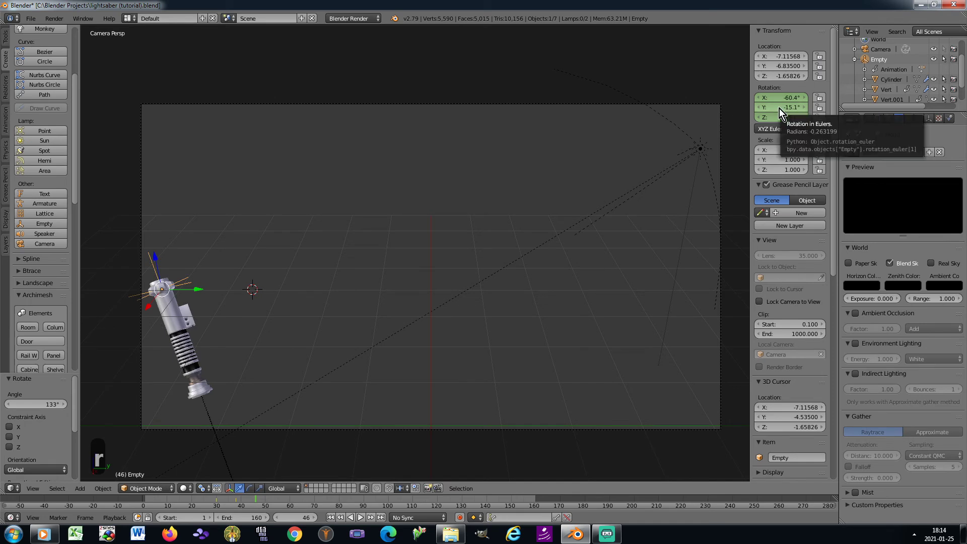
key(i)
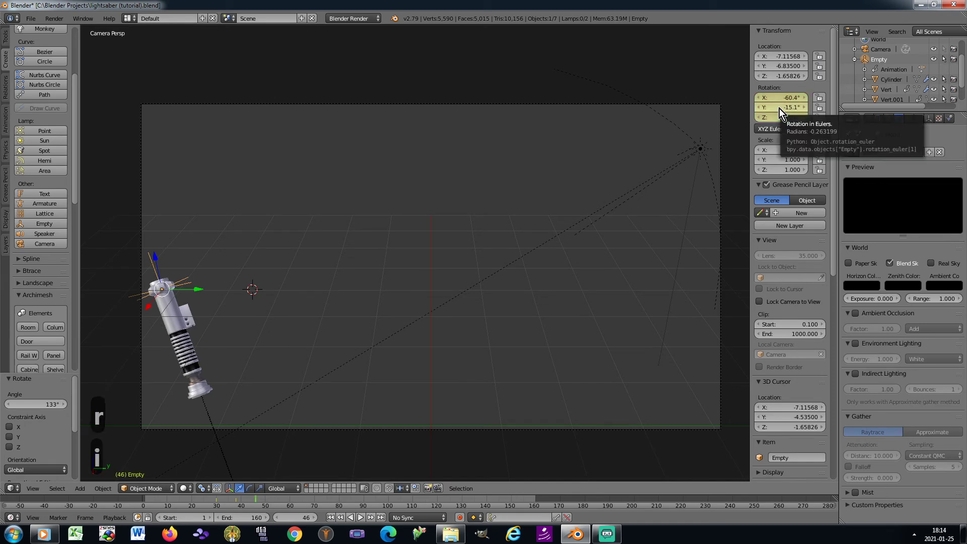
Step: At frame 56, rotate the empty about -171° to swing the lightsaber back upward, and keyframe its rotation
click(313, 518)
text(56)
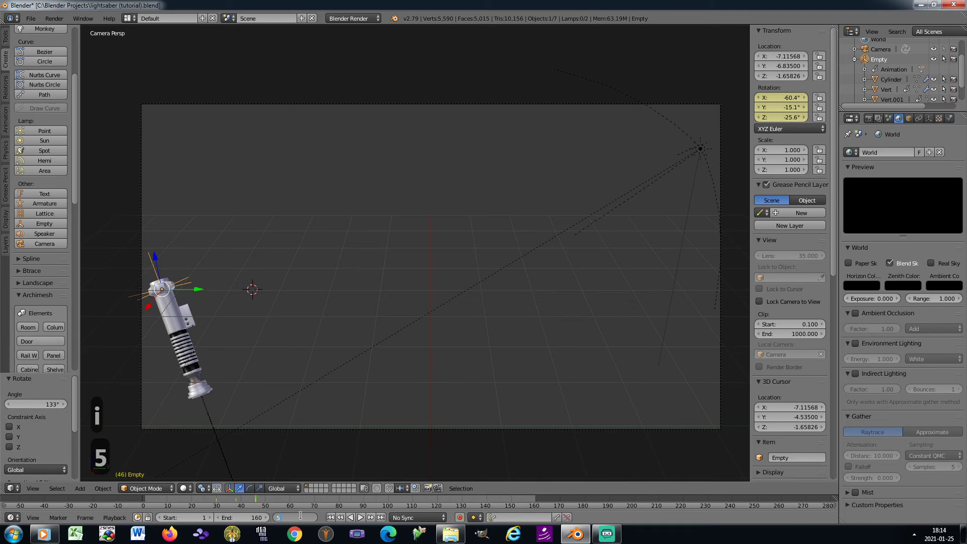
key(Return)
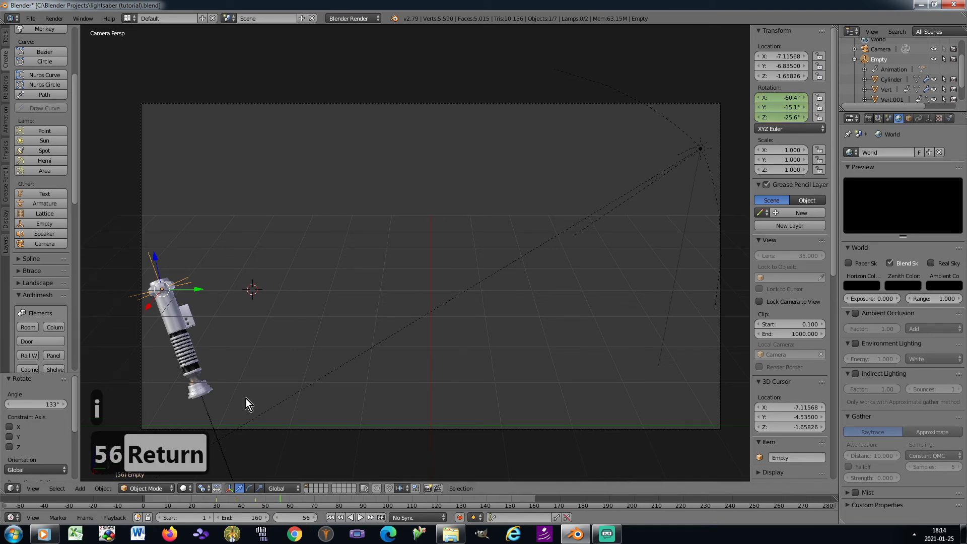
key(r)
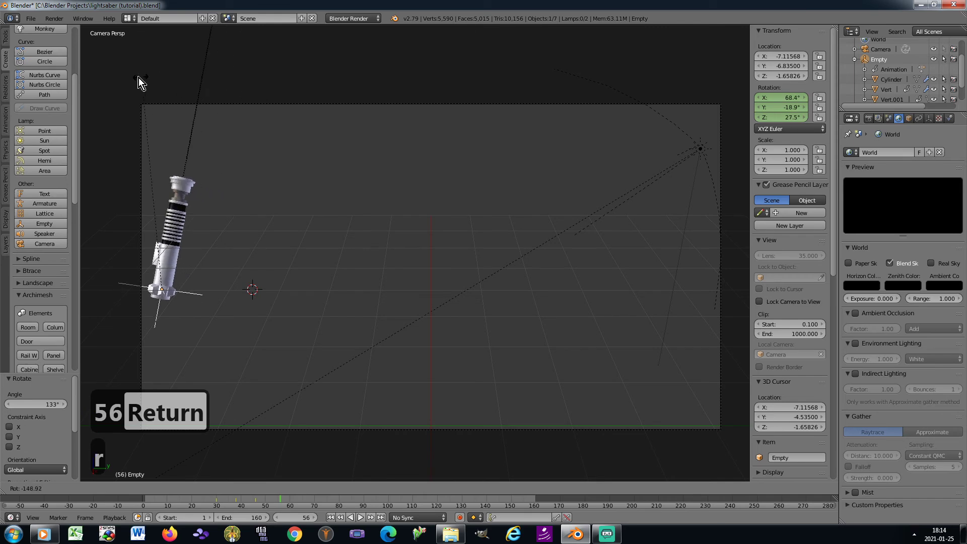
click(736, 111)
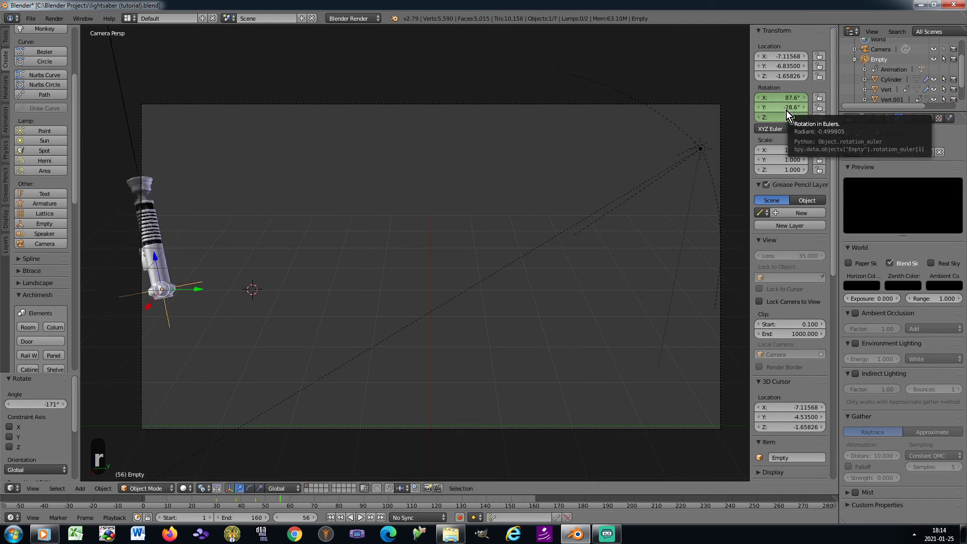
key(i)
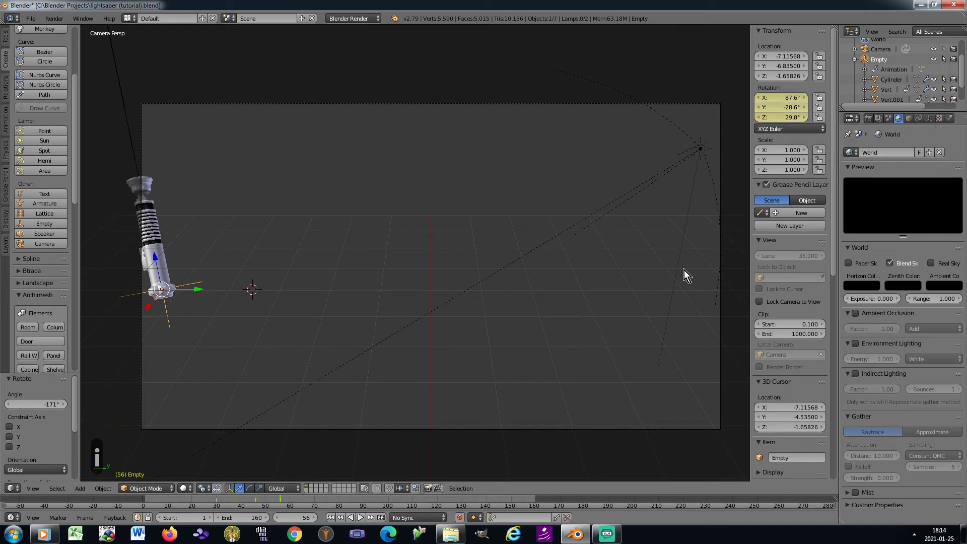
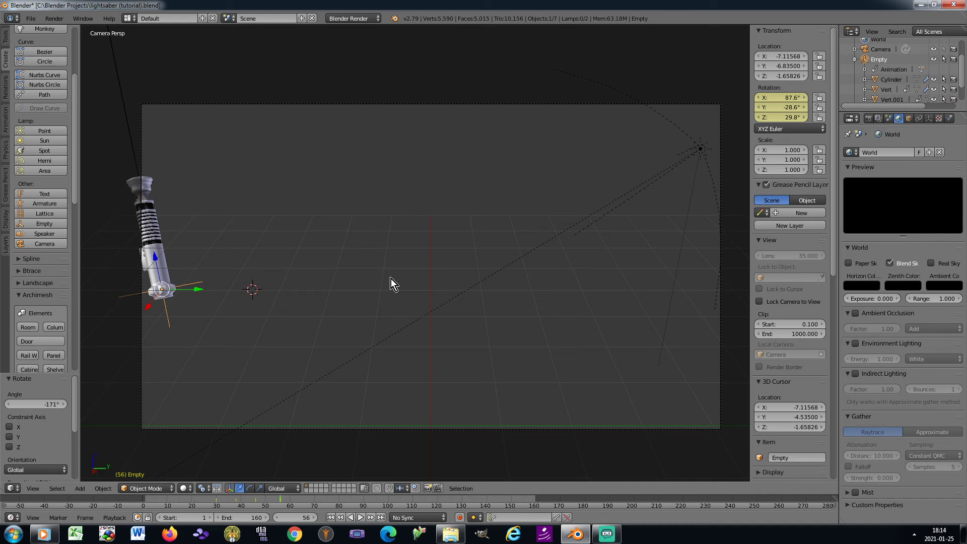
Step: Return to frame 46 and keyframe the empty's location there
click(289, 518)
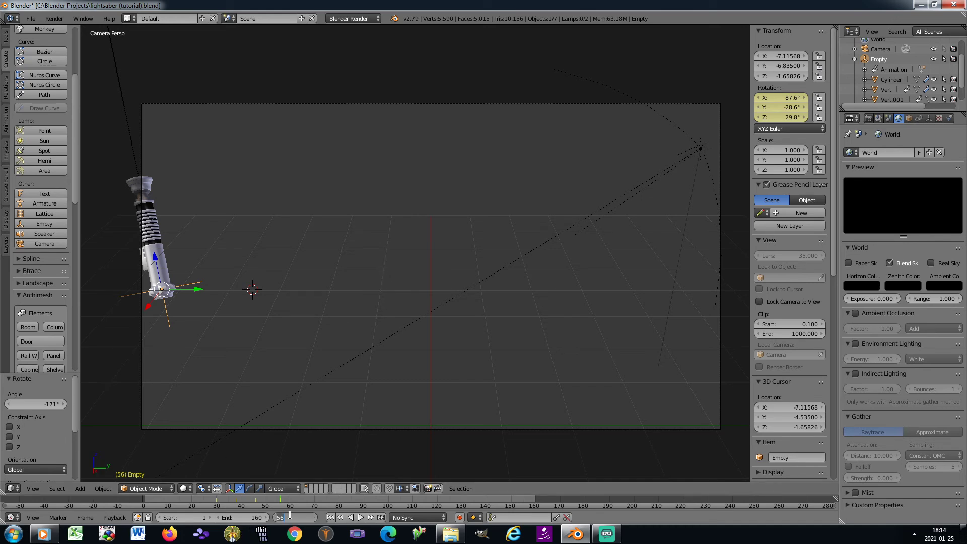
text(46)
key(Return)
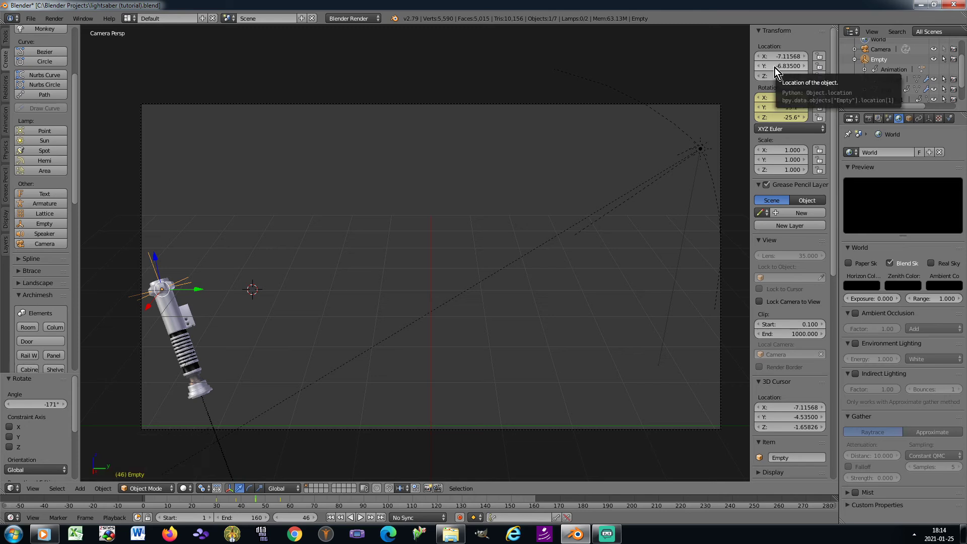
key(i)
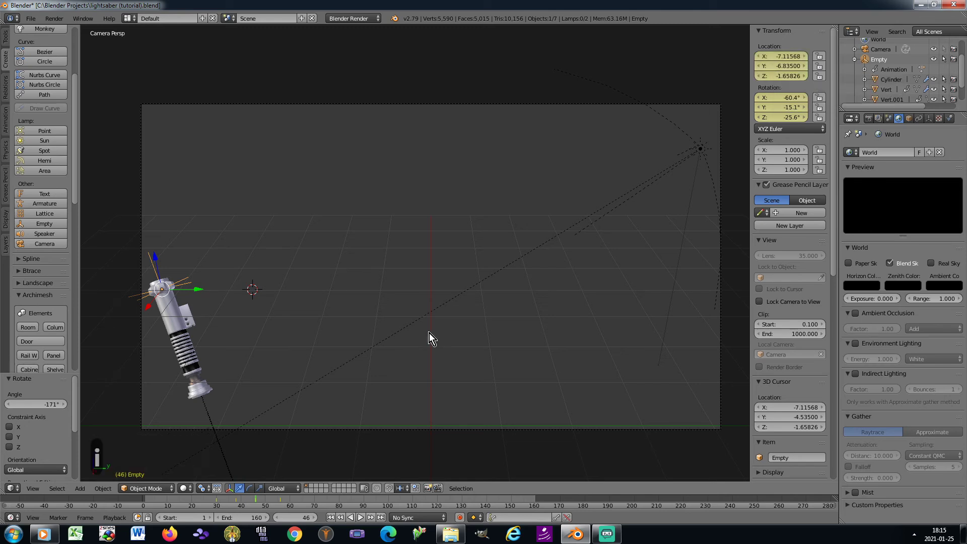
Step: At frame 56, move the empty about 13.553 units along global Y to the opposite side of the camera view, and keyframe its location
click(315, 519)
click(315, 520)
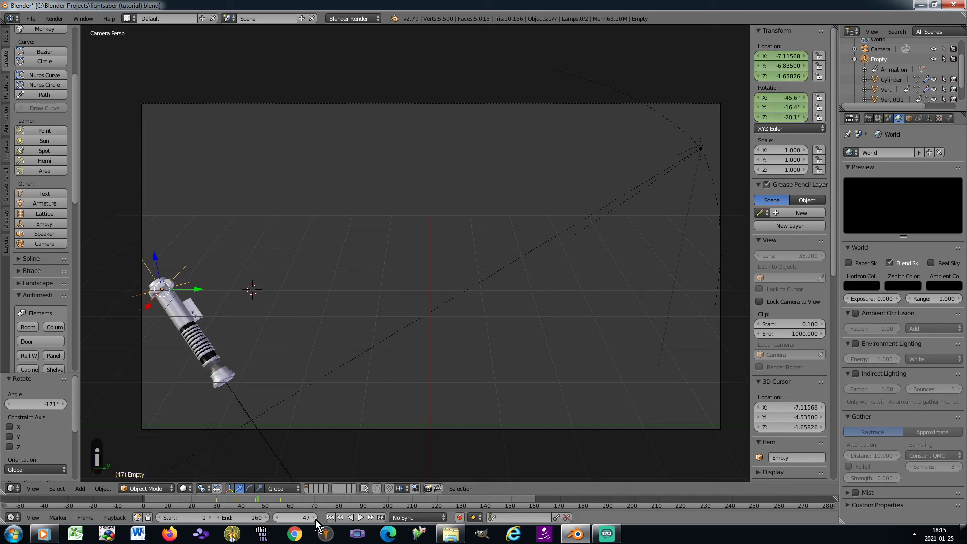
click(315, 520)
click(315, 520)
click(316, 519)
click(315, 520)
click(315, 520)
click(315, 519)
click(316, 519)
click(315, 519)
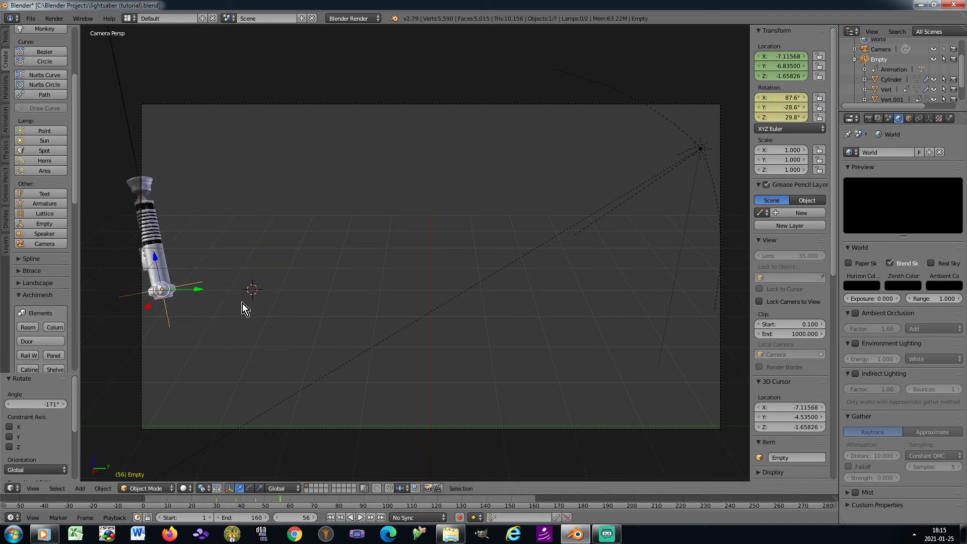
key(g)
key(y)
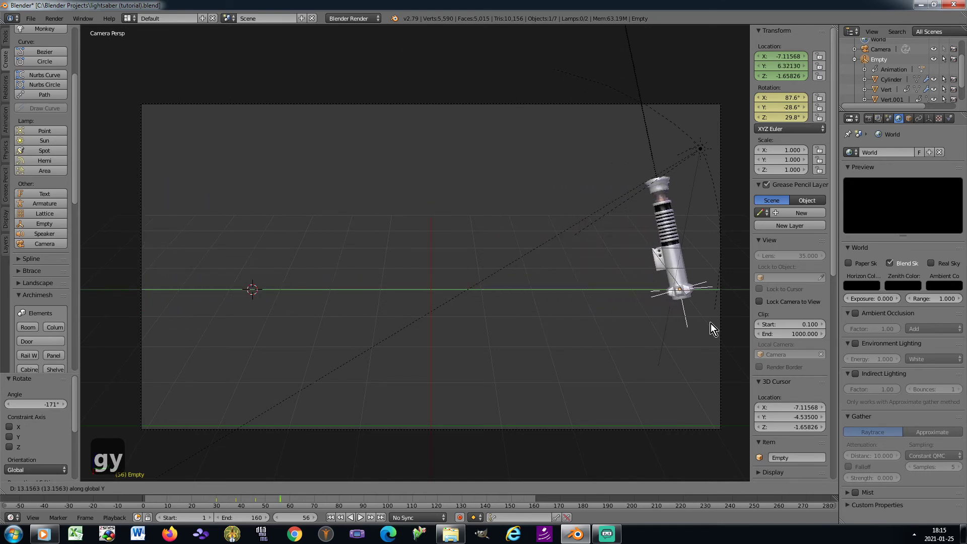
click(726, 330)
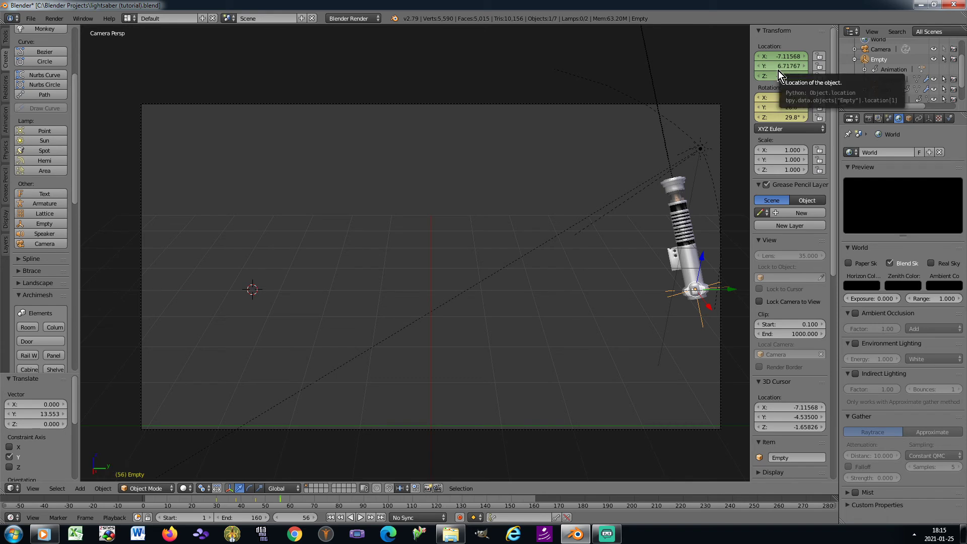
key(i)
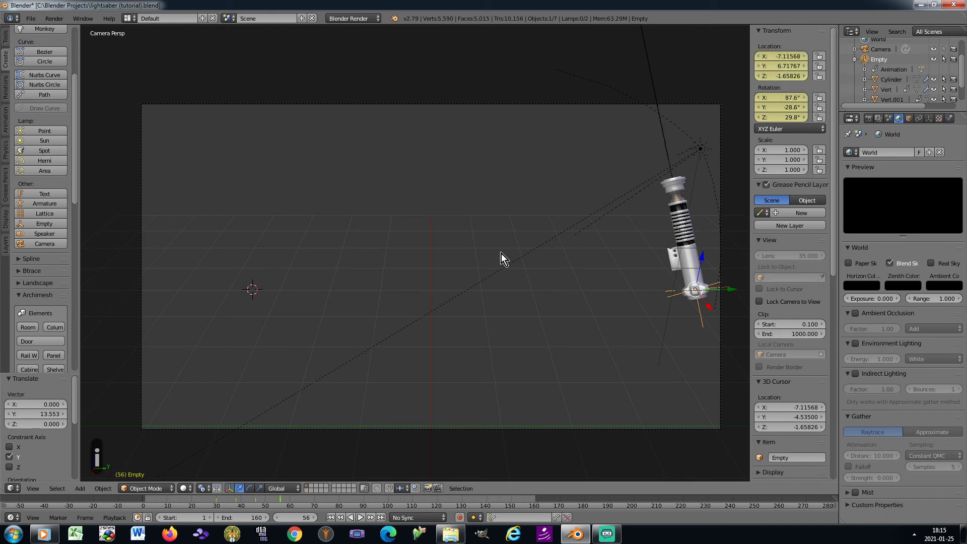
Step: Keyframe the empty's existing rotation at frame 80 to hold the upright pose
click(298, 517)
text(80)
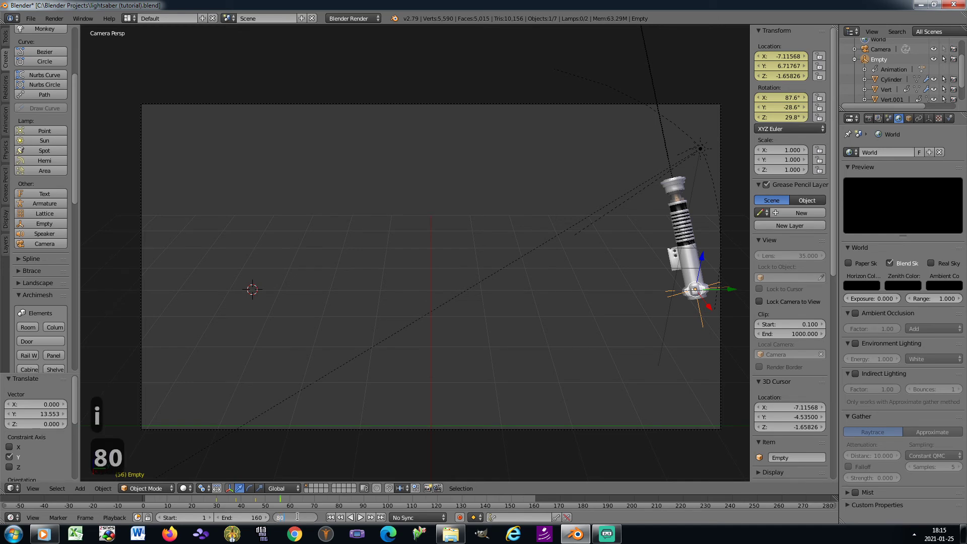
key(Return)
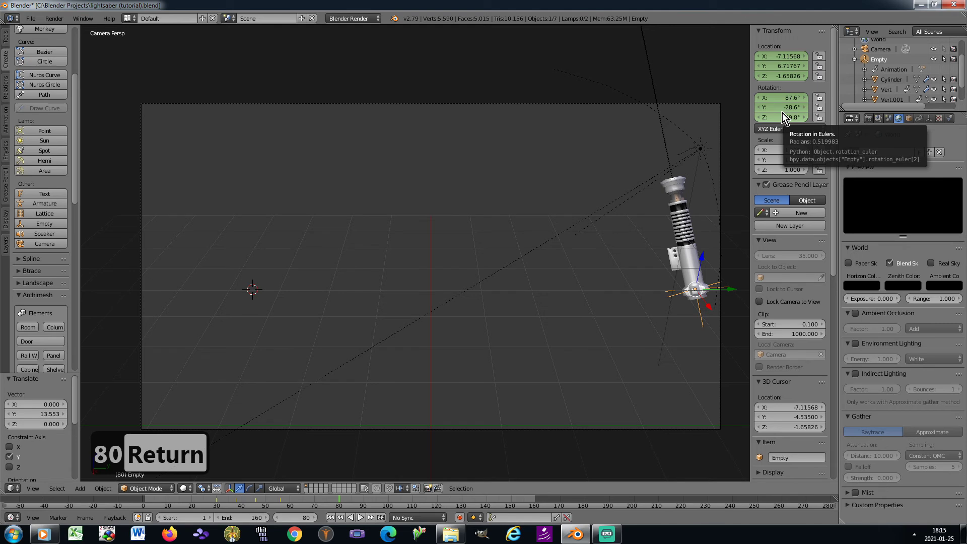
key(i)
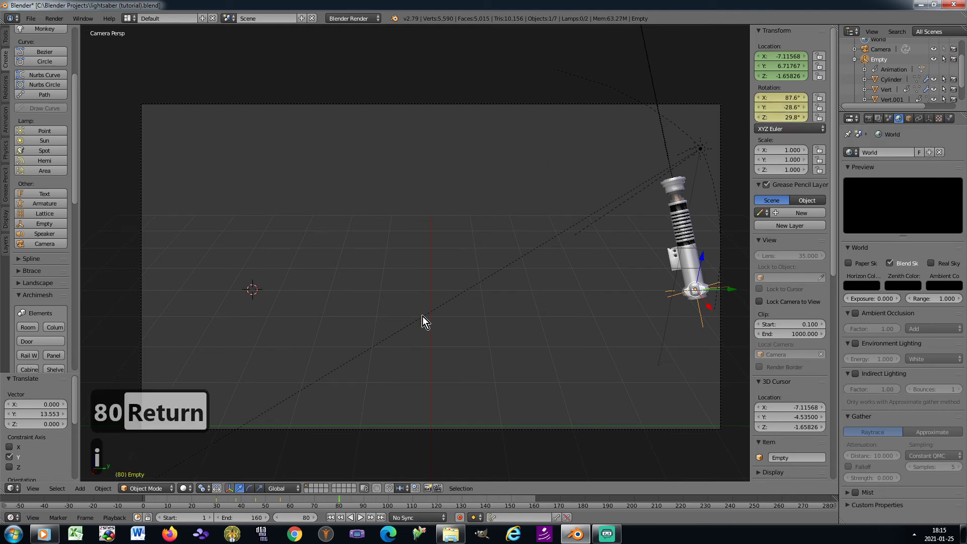
Step: At frame 88, rotate the empty about -135° to swing the lightsaber downward, and keyframe its rotation
click(313, 518)
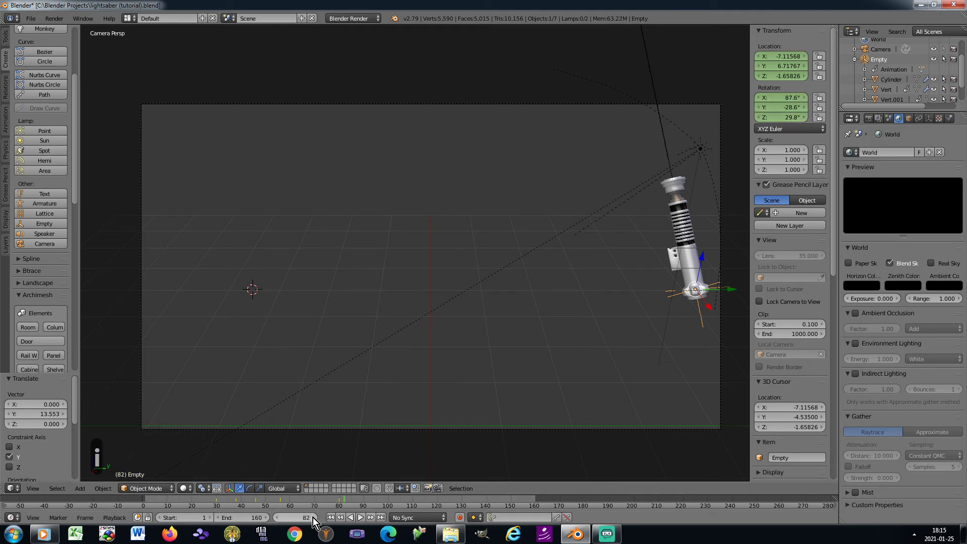
click(313, 518)
click(313, 518)
click(313, 518)
click(313, 518)
click(313, 518)
click(313, 518)
click(313, 518)
key(r)
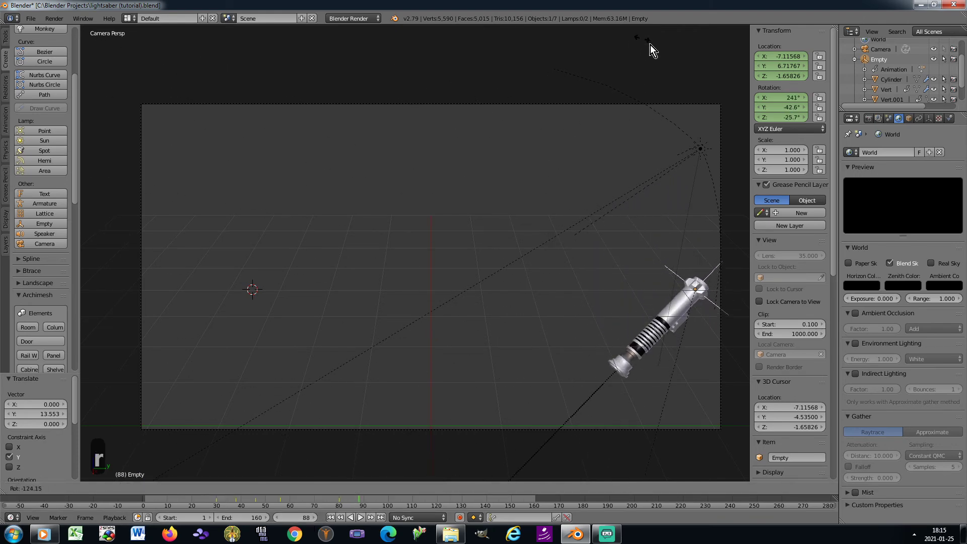
click(677, 85)
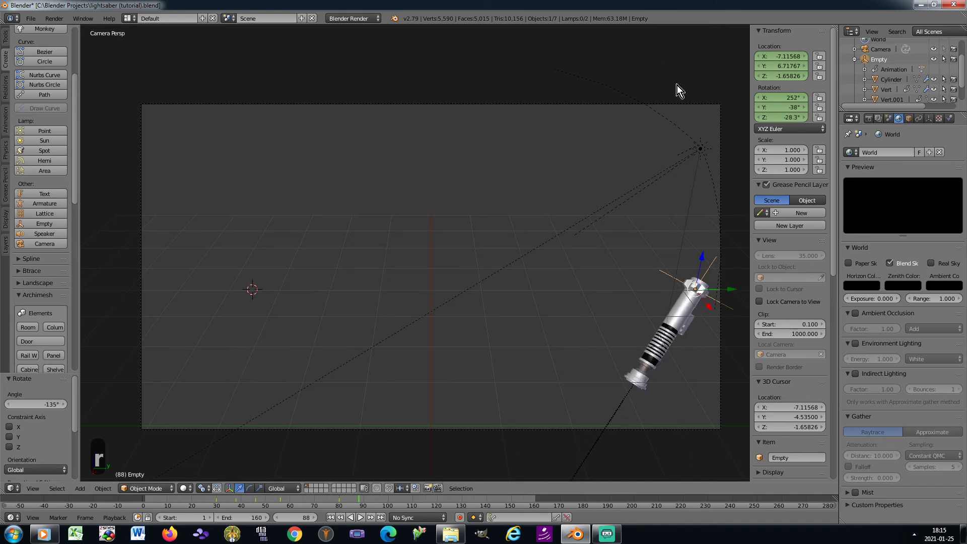
key(i)
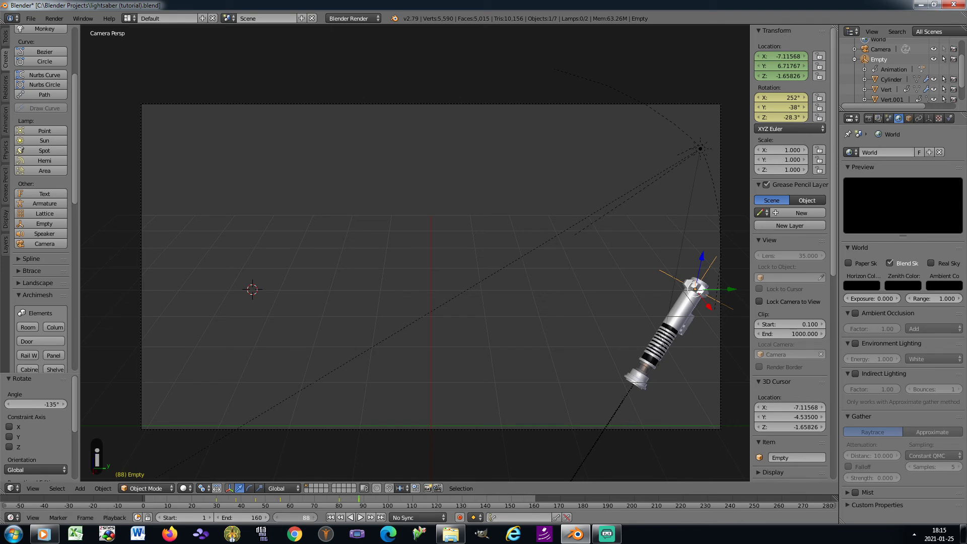
Step: At frame 98, rotate the empty about 131° to raise the lightsaber again, and keyframe its rotation
click(288, 518)
text(98)
key(Return)
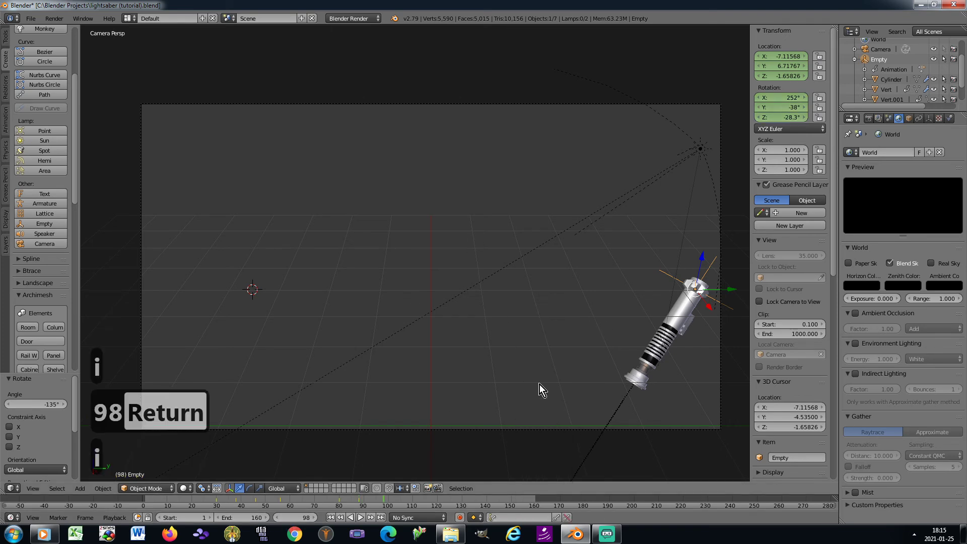
key(r)
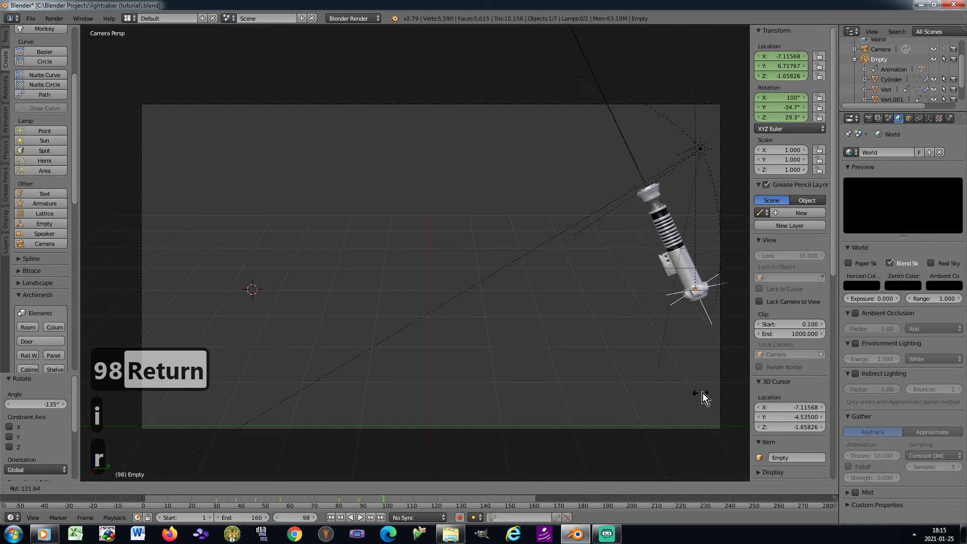
click(86, 390)
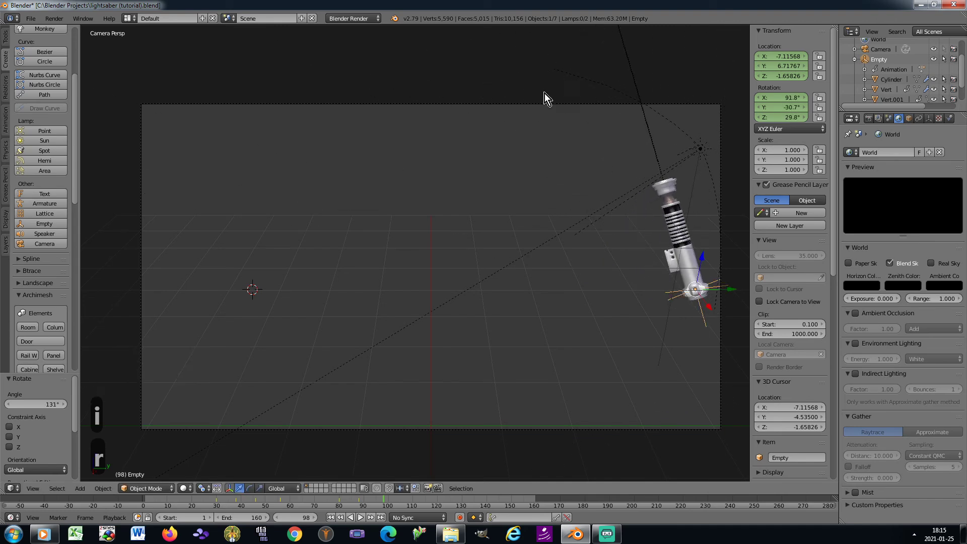
key(i)
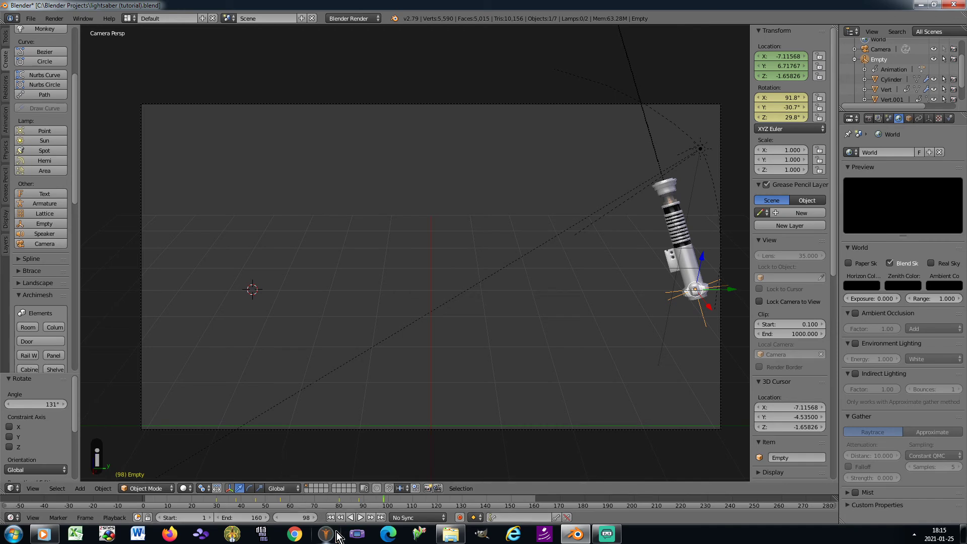
Step: At frame 118, rotate the empty about -88.5° to lower the lightsaber to a nearly horizontal pose, and keyframe its rotation
text(118)
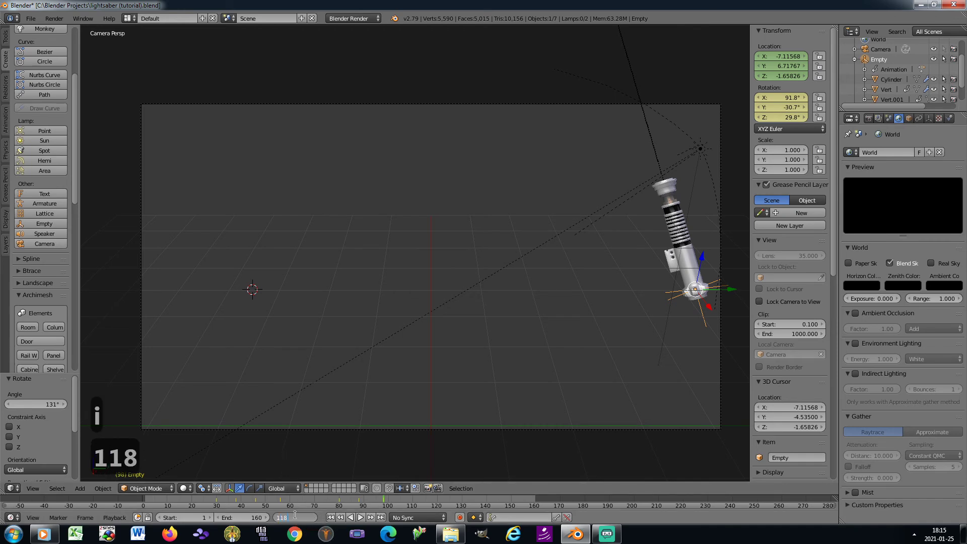
key(Return)
key(r)
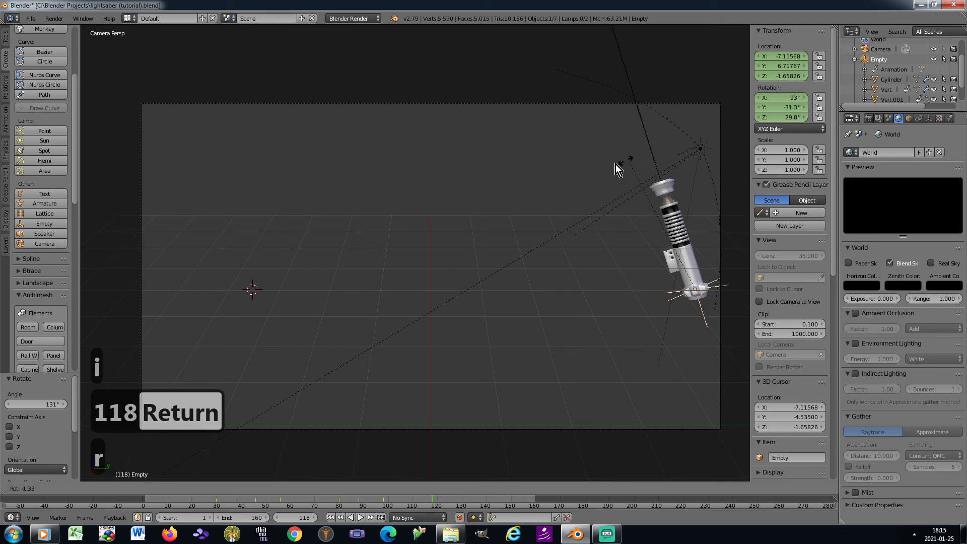
click(459, 399)
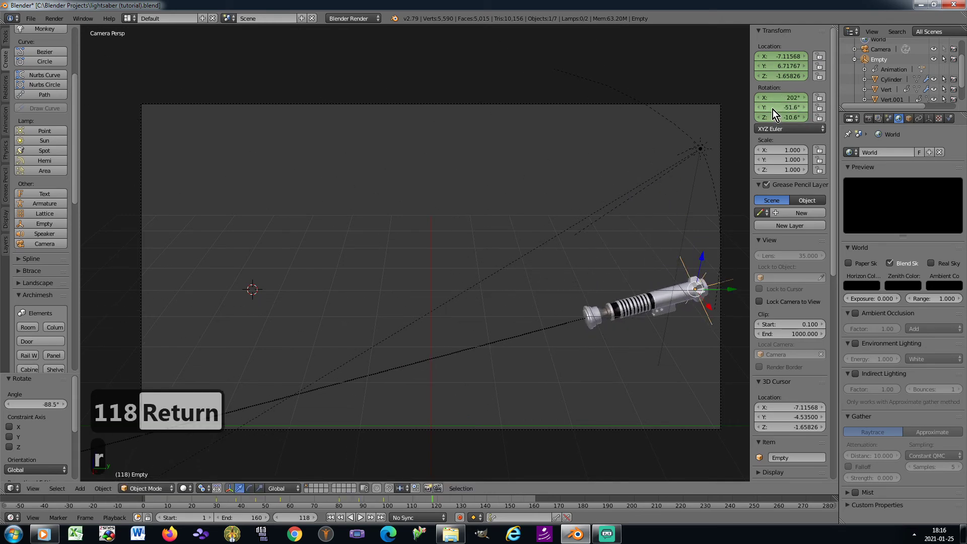
key(i)
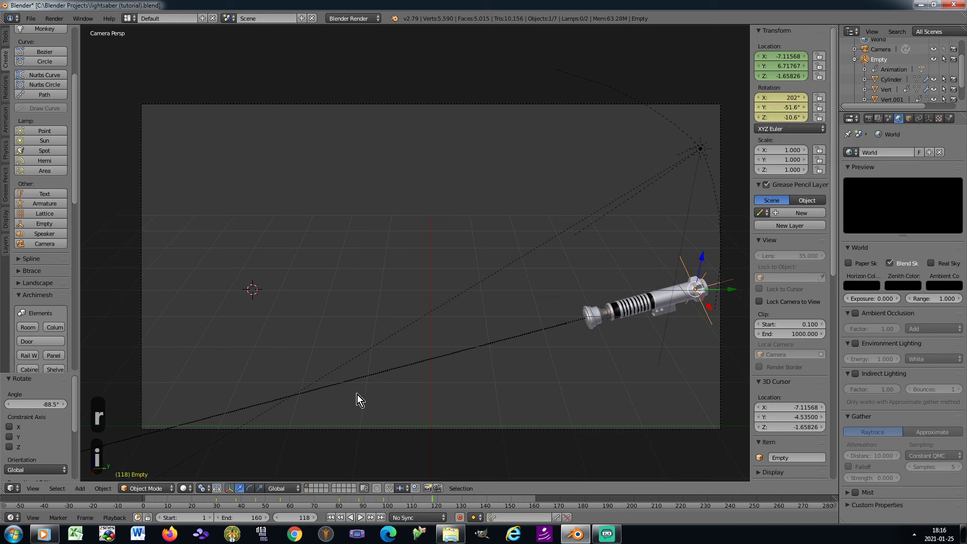
Step: Play the lightsaber swing animation from the first frame to review it
click(330, 517)
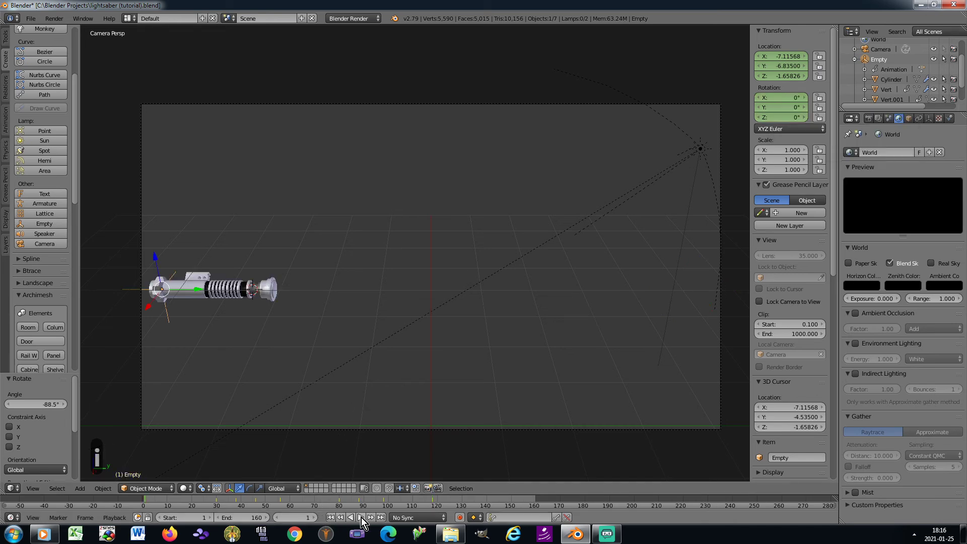
click(361, 518)
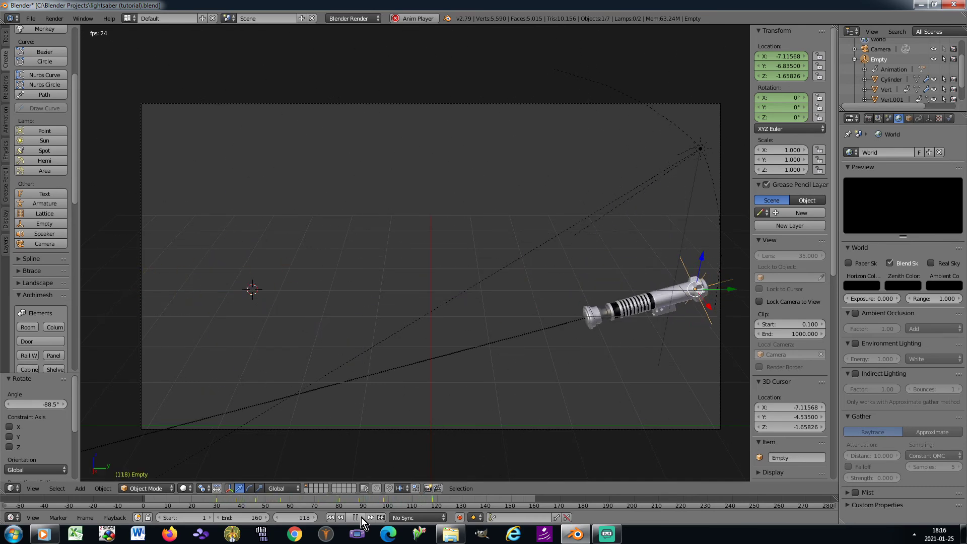
Step: Stop playback at the first frame and set all of the empty's keyframes to Bezier interpolation in the Graph Editor
click(356, 518)
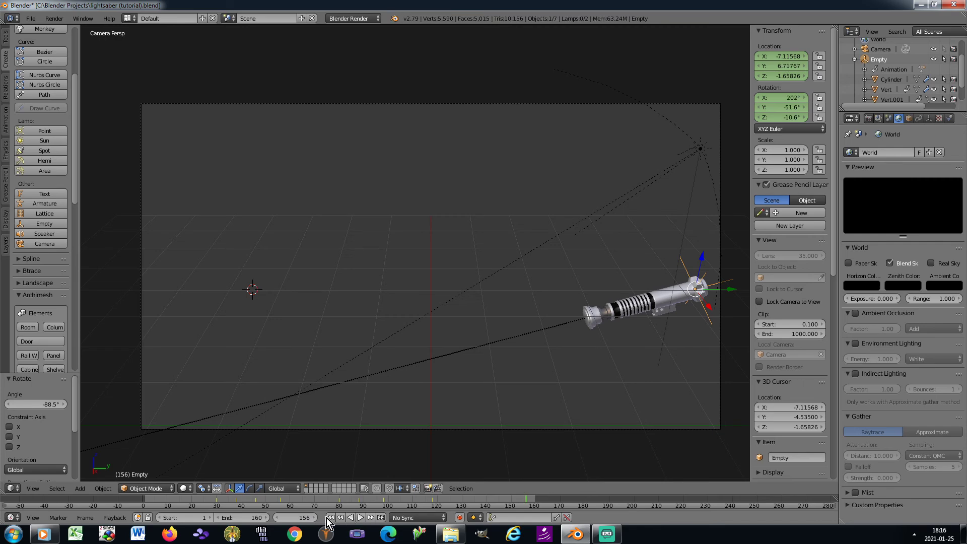
click(330, 517)
click(11, 488)
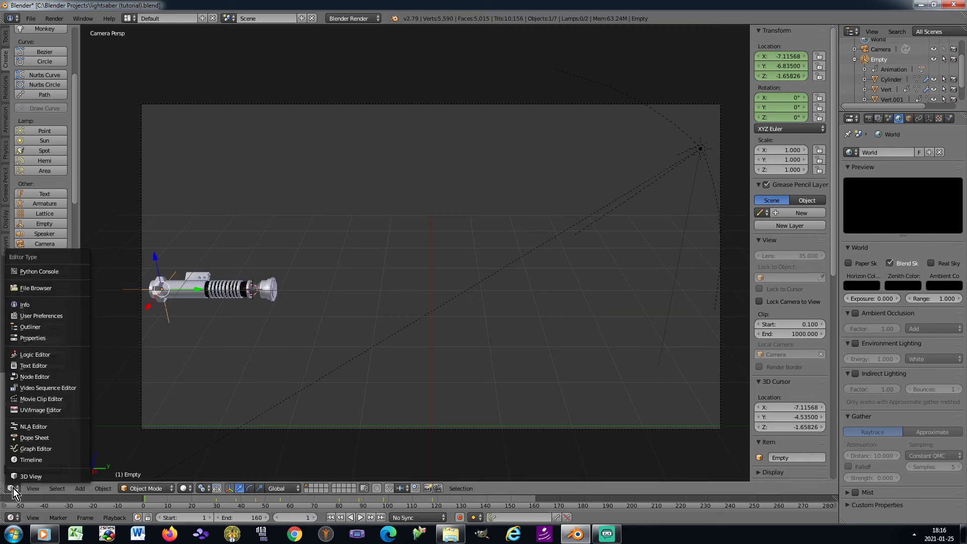
click(31, 452)
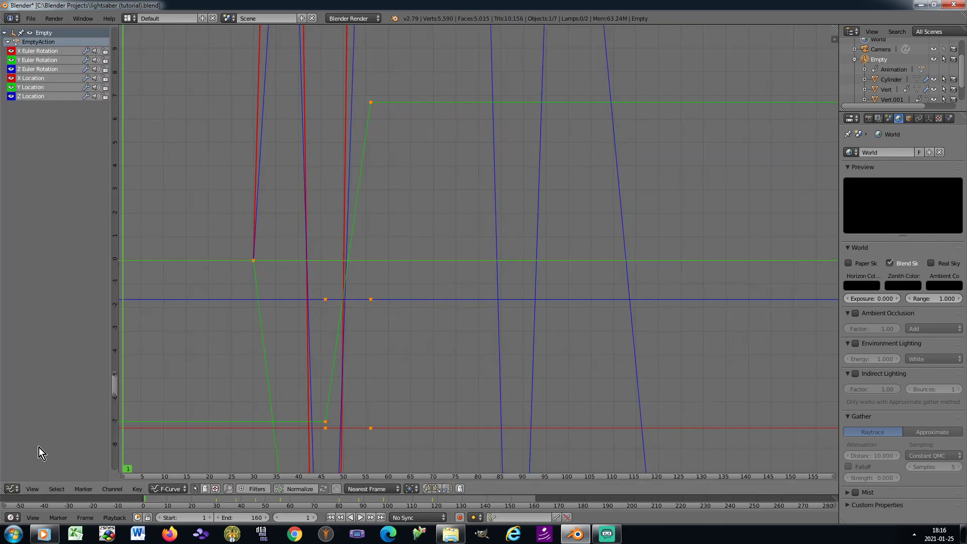
scroll(292, 306, down, 6)
scroll(293, 306, down, 4)
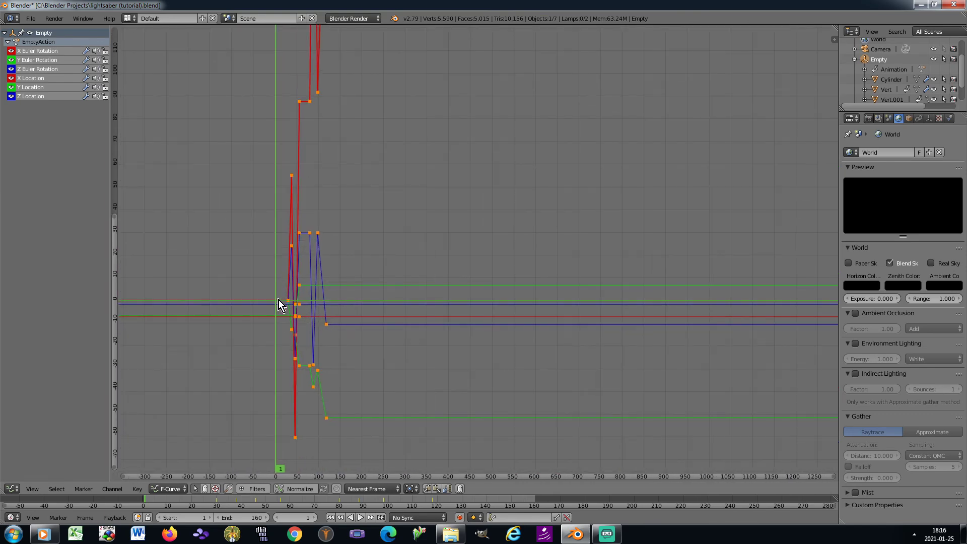
key(a)
key(a)
click(112, 490)
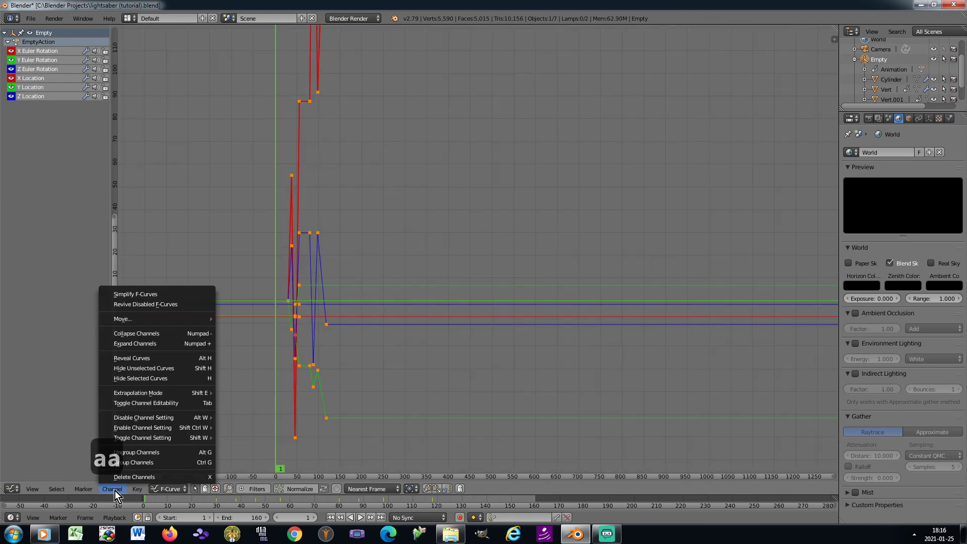
mouse_move(144, 490)
mouse_move(188, 355)
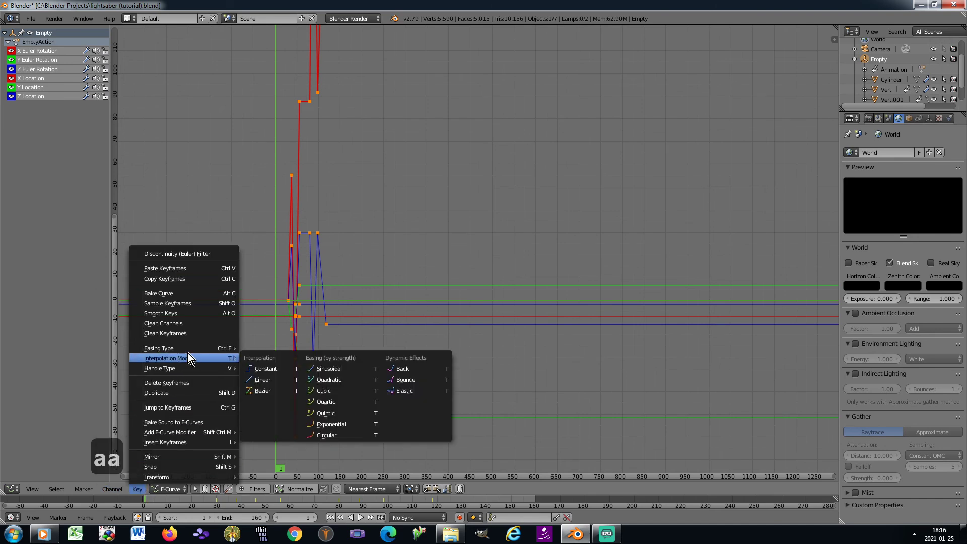
click(267, 393)
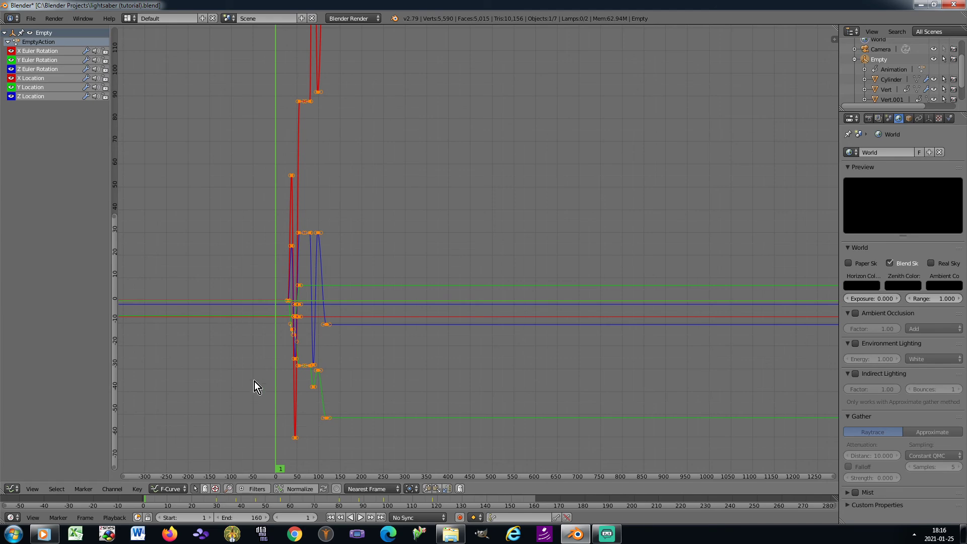
Step: Return to the 3D View, play the swing animation through, and test-render the first frame
click(12, 489)
click(65, 477)
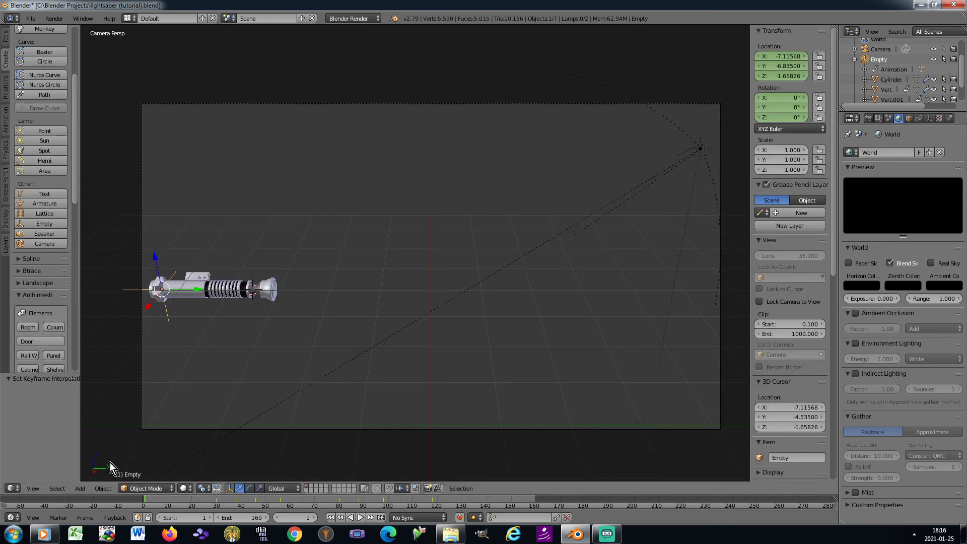
click(362, 517)
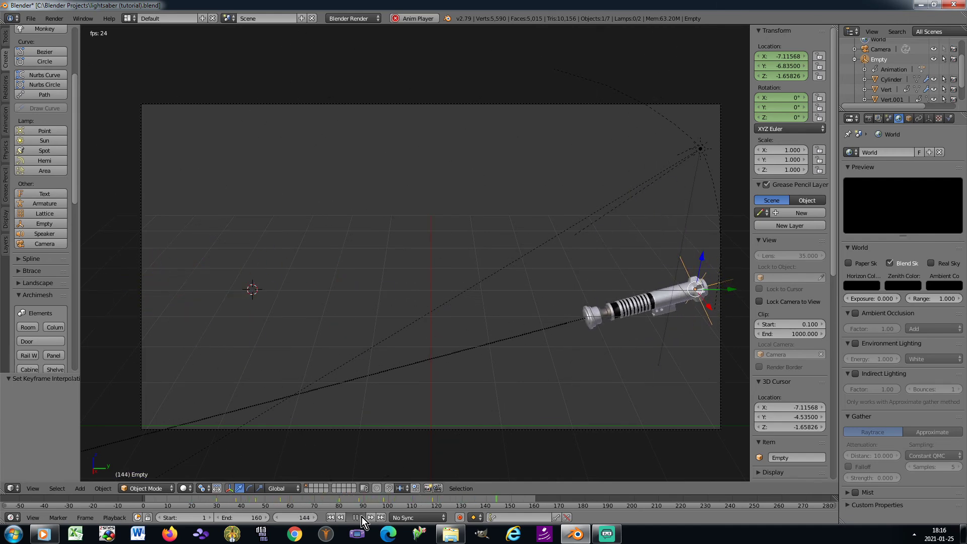
click(362, 517)
click(331, 518)
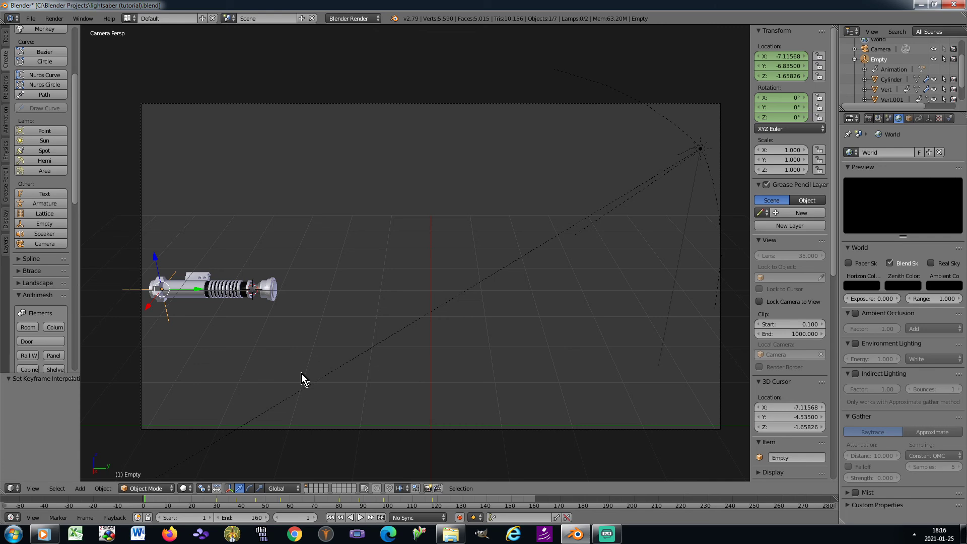
key(F12)
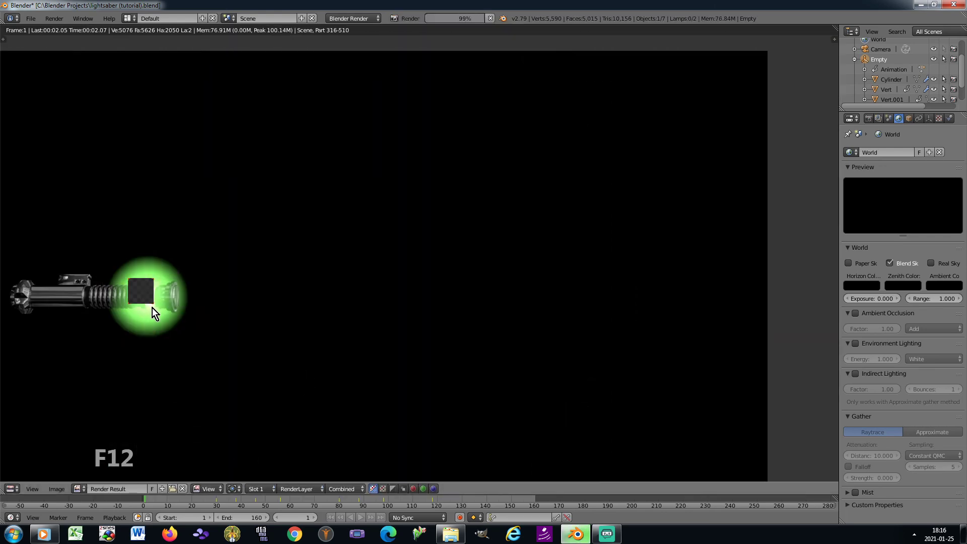
key(Escape)
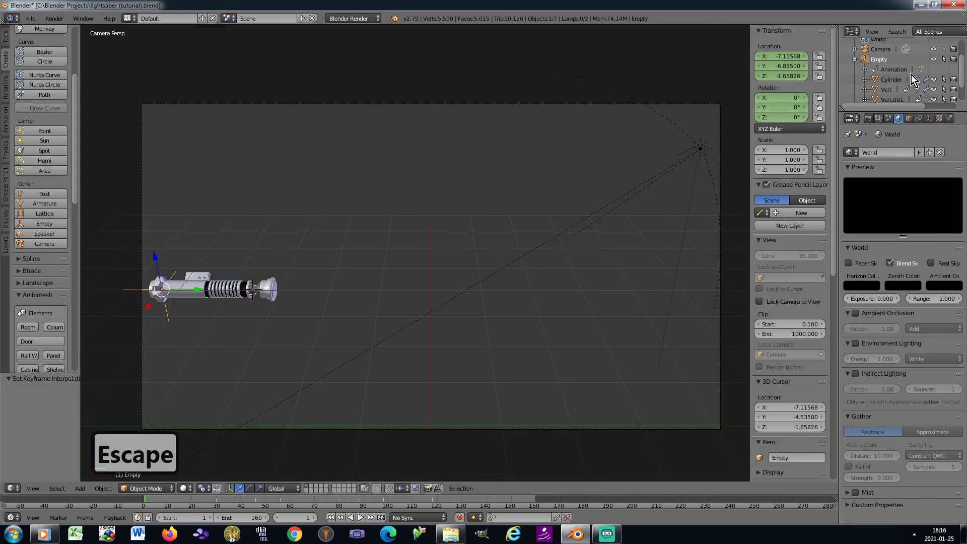
Step: At frame 2, keyframe the halo material alpha of Vert at 1.000 and of Vert.001 at 0.010
scroll(912, 78, down, 1)
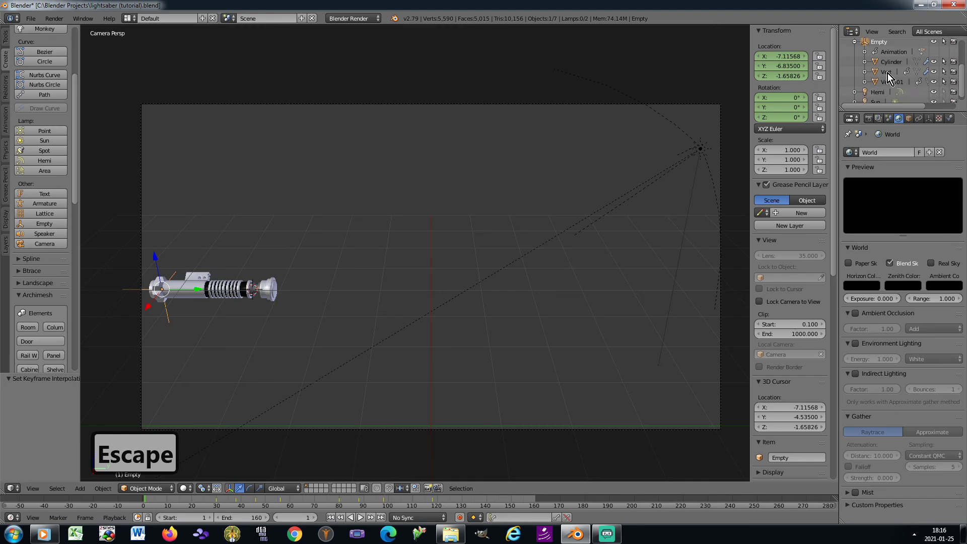
click(887, 72)
click(950, 120)
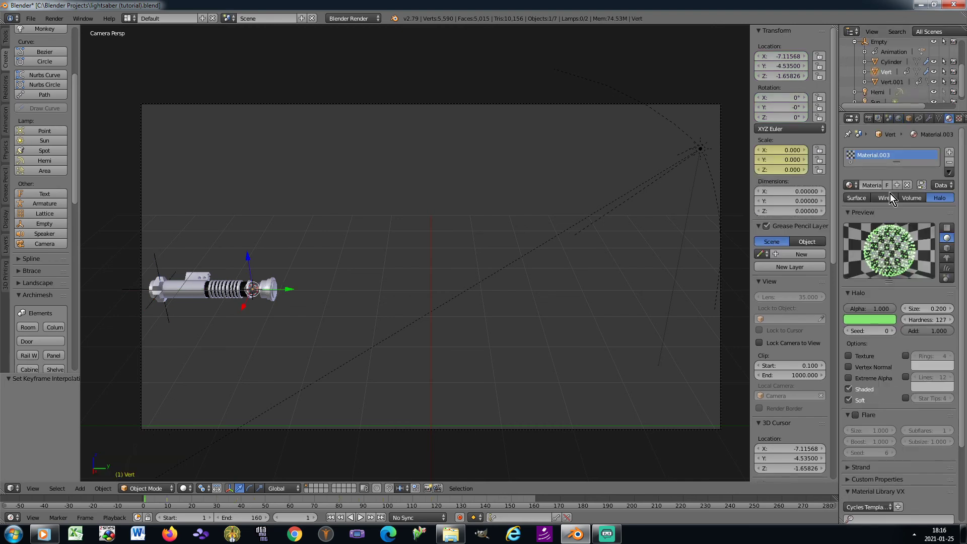
click(314, 518)
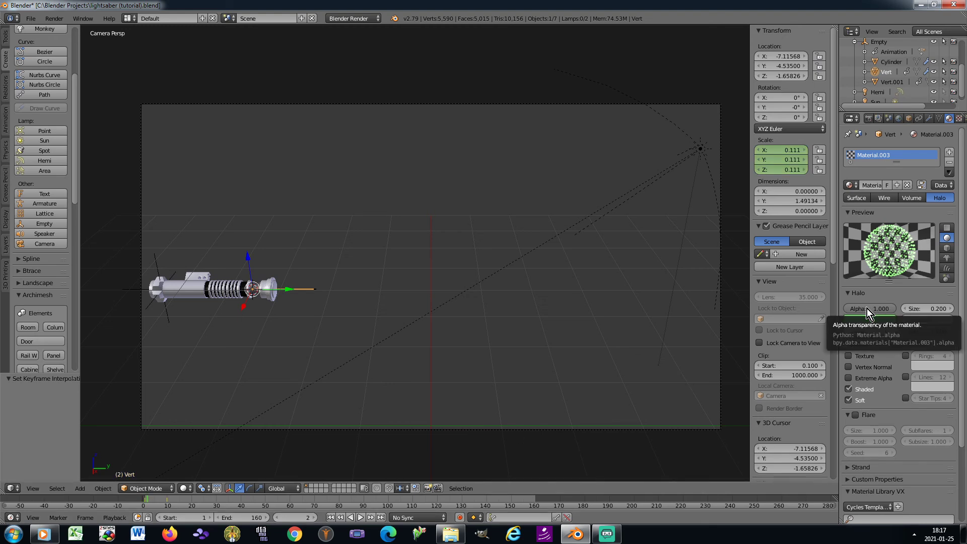
click(891, 82)
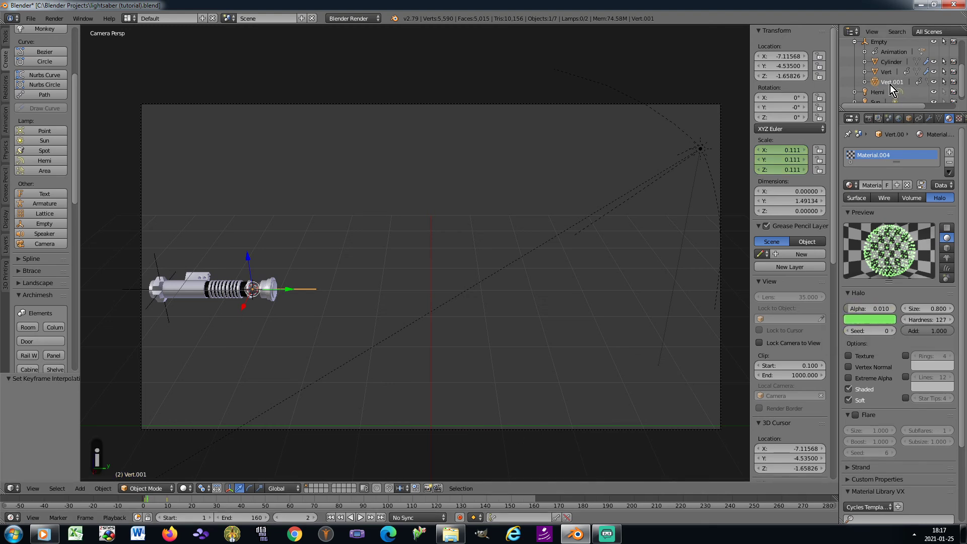
key(i)
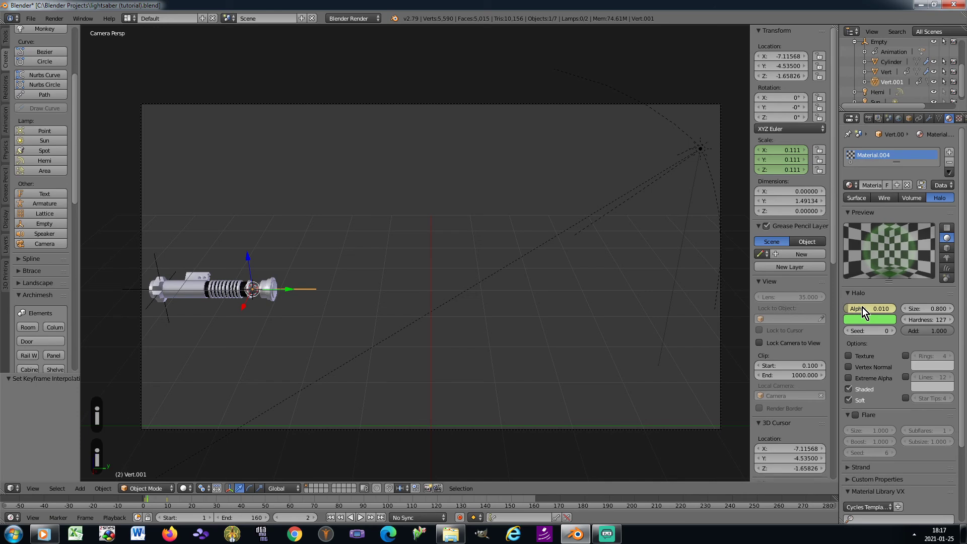
Step: At frame 1, set the halo alpha of Vert.001 and Vert to 0.000 and keyframe both values
click(276, 518)
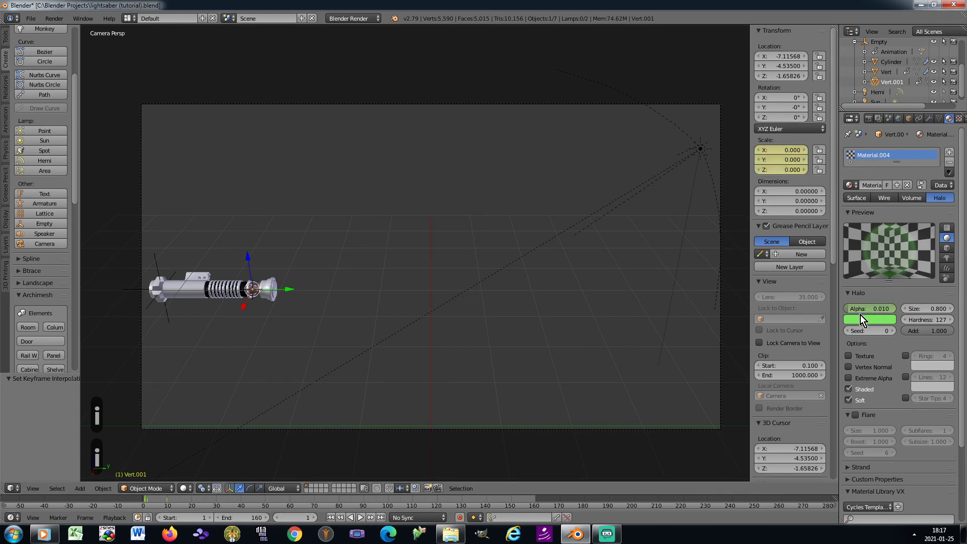
drag(867, 310, 862, 310)
key(i)
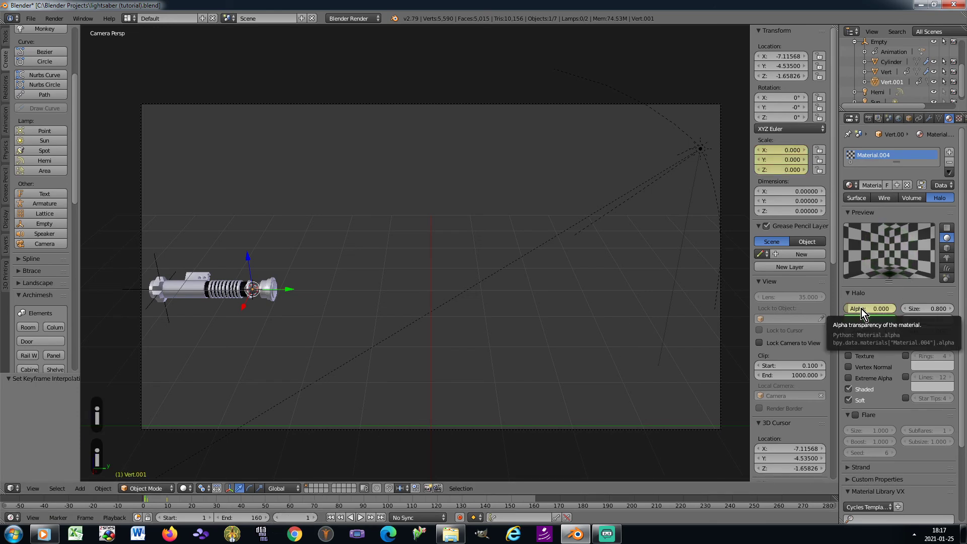
click(887, 73)
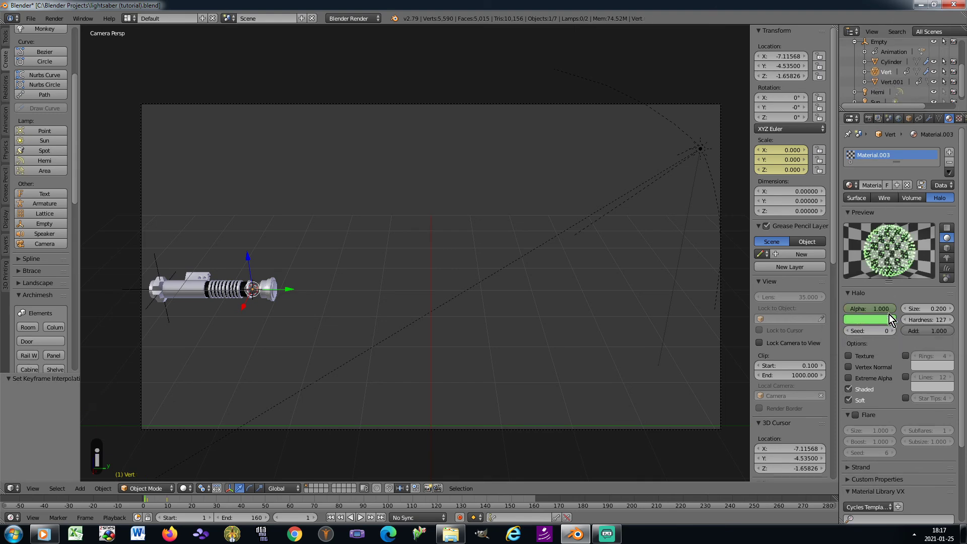
drag(879, 309, 855, 309)
key(i)
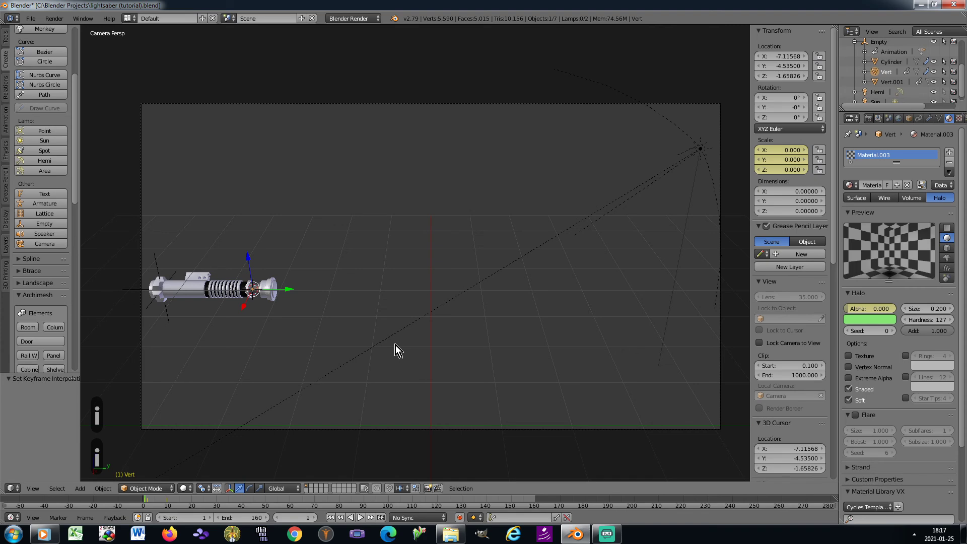
Step: Test-render frame 1 to check the unlit hilt, and save the project over the existing file
key(F12)
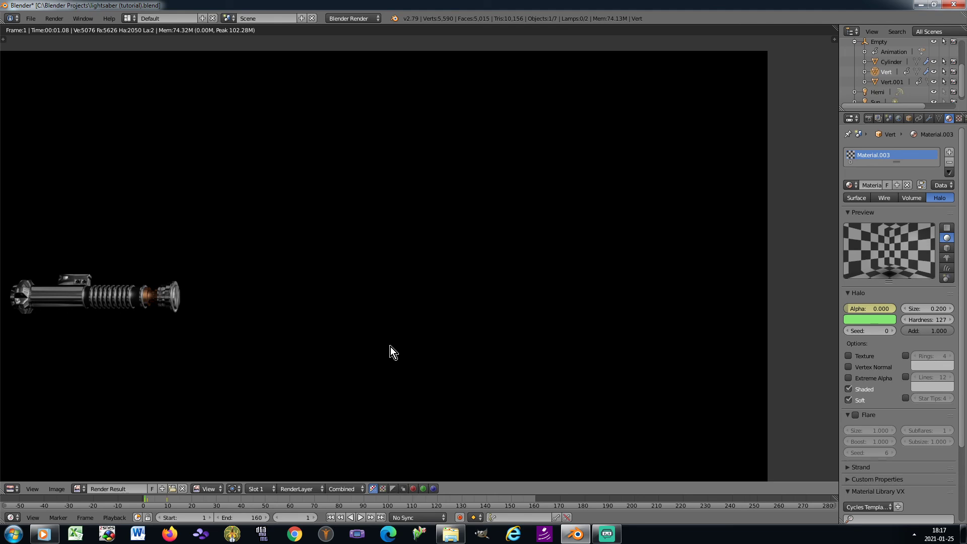
key(Escape)
key(ctrl+s)
click(439, 349)
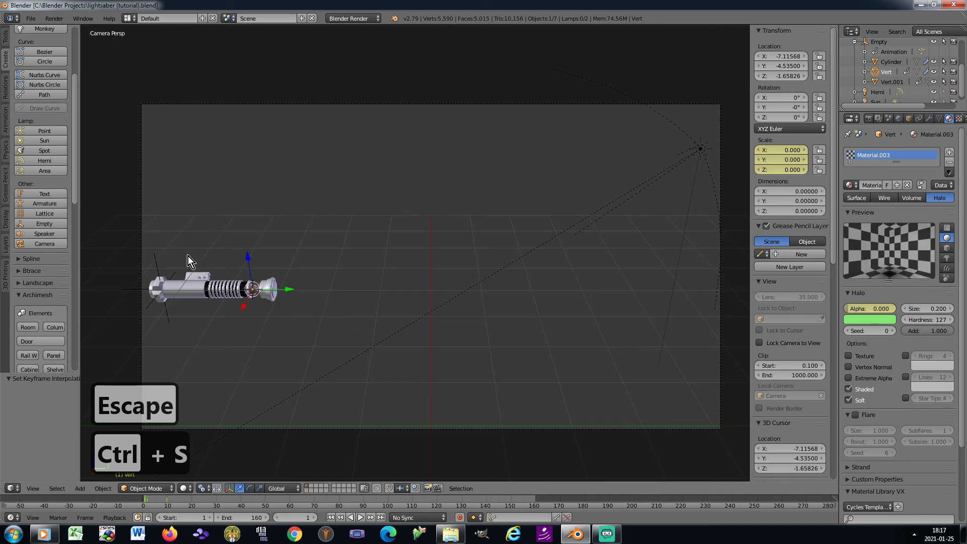
Step: In the Video Sequence Editor, add lightsaber1.mp3 from the Blender sound effects folder as a sound strip and display its waveform
click(10, 488)
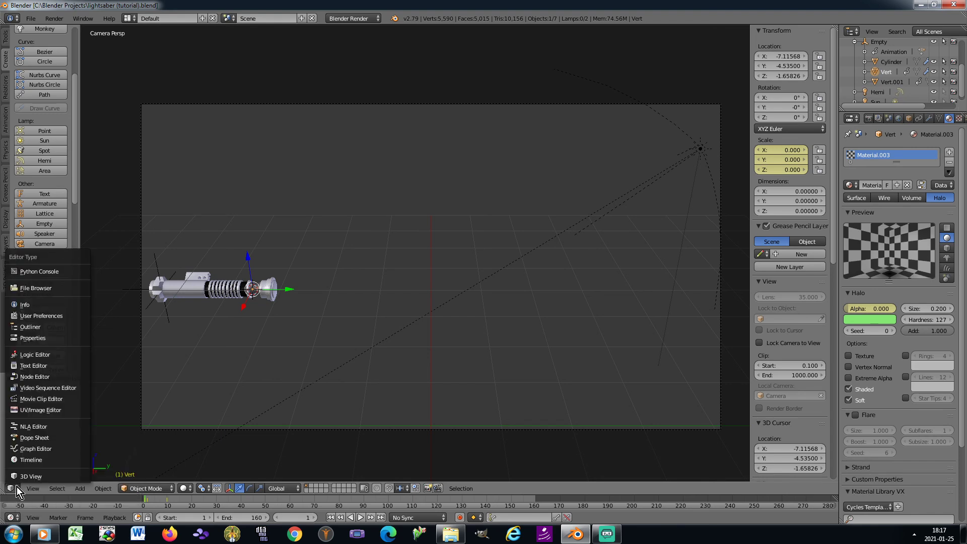
click(32, 390)
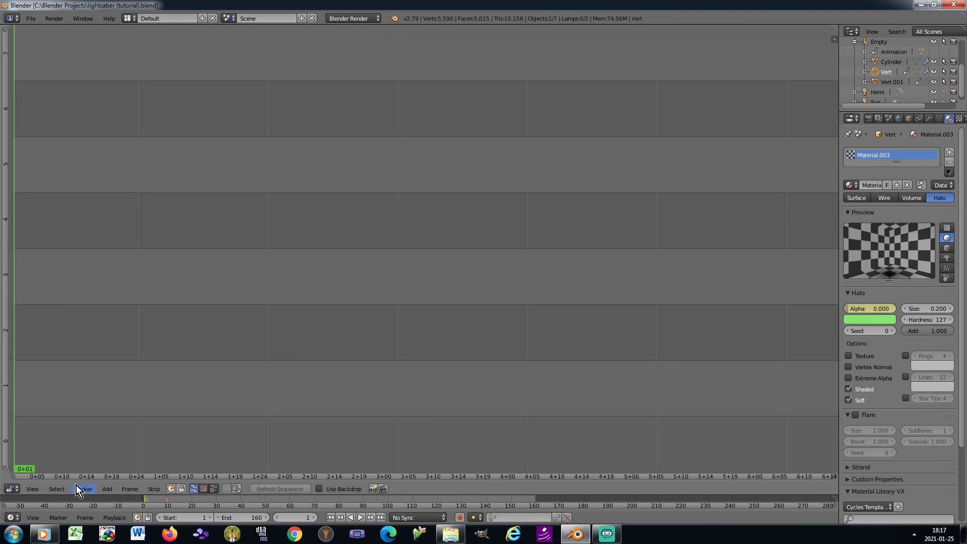
click(110, 491)
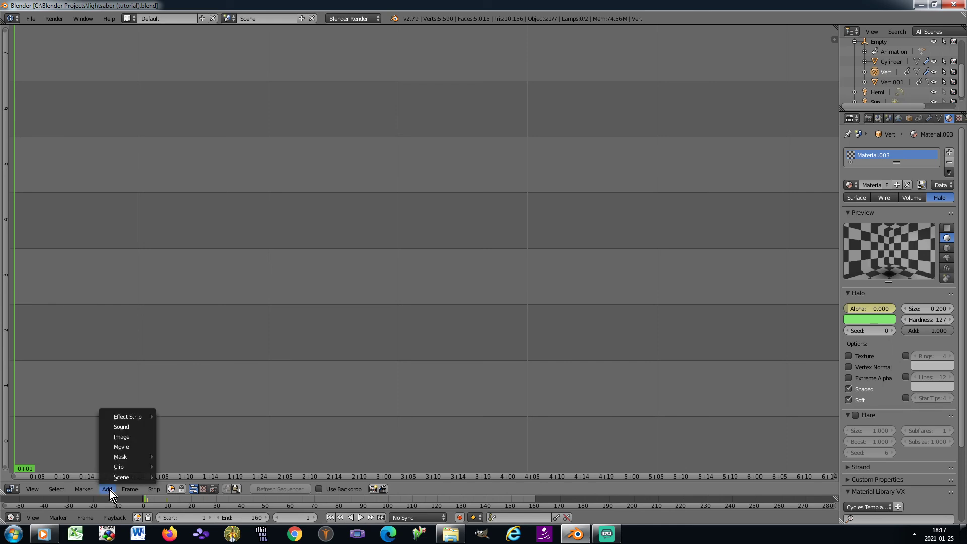
click(131, 427)
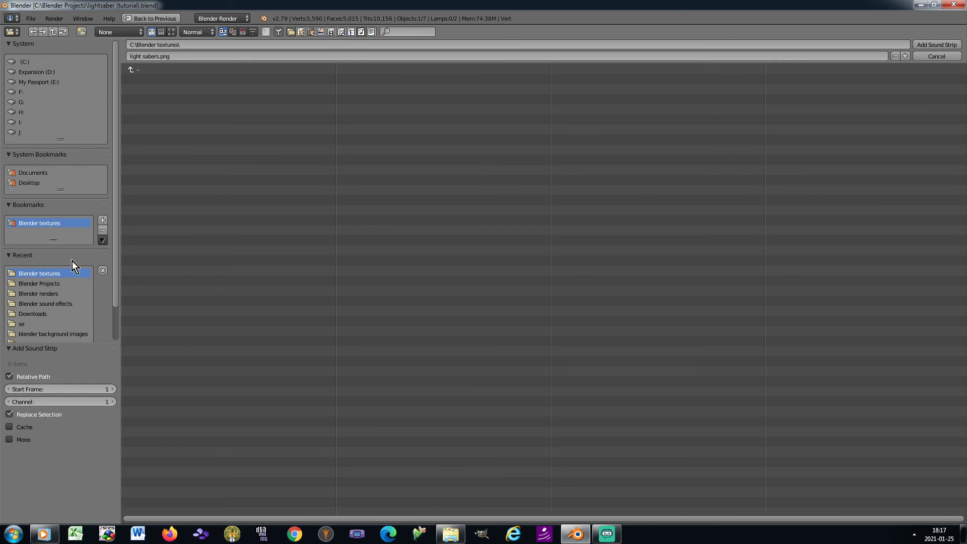
click(54, 306)
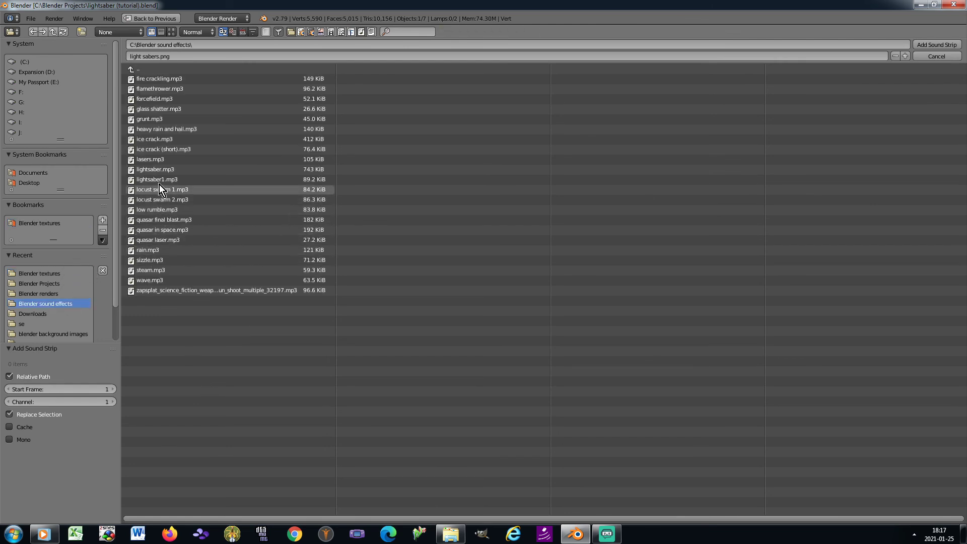
double_click(160, 180)
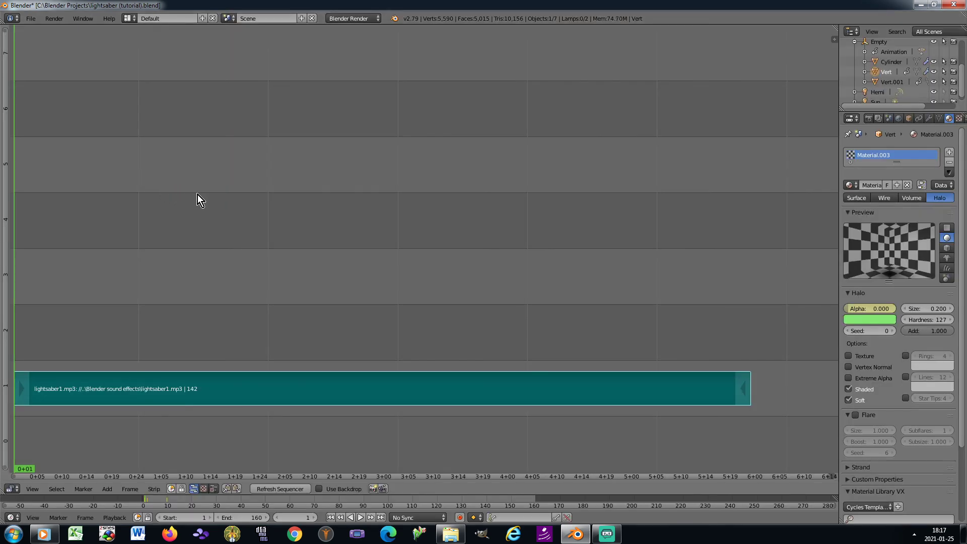
key(n)
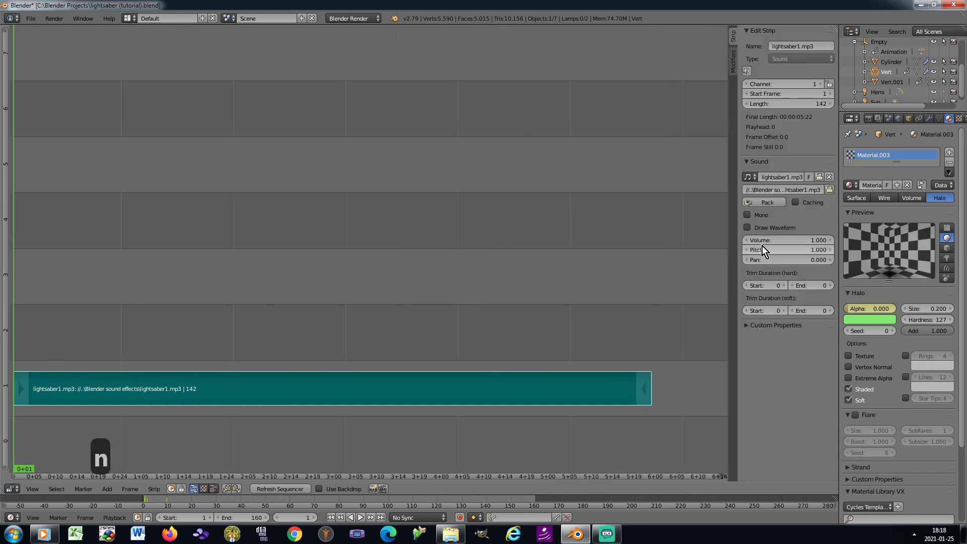
click(747, 228)
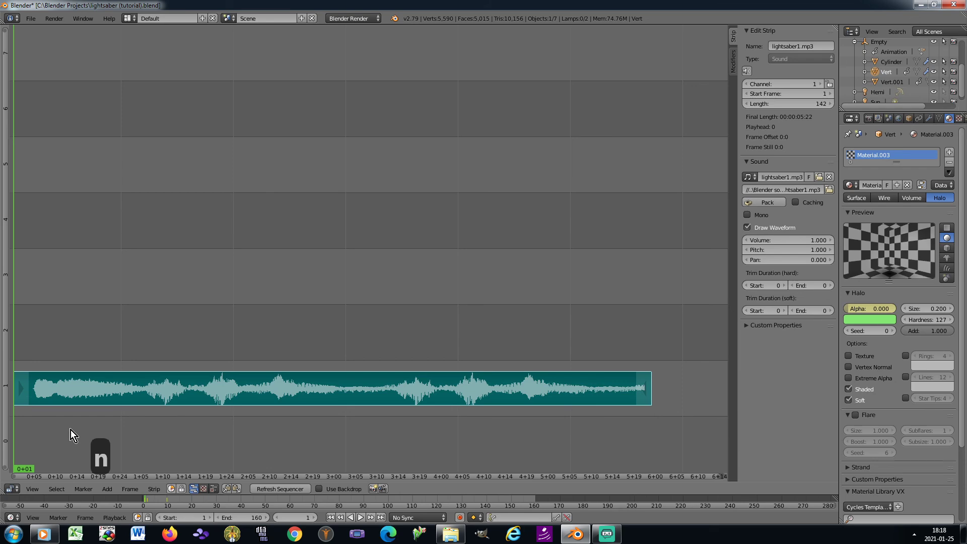
Step: Return to the 3D View, play the animation with its sound, rewind to the first frame, and save the project
click(17, 487)
click(21, 477)
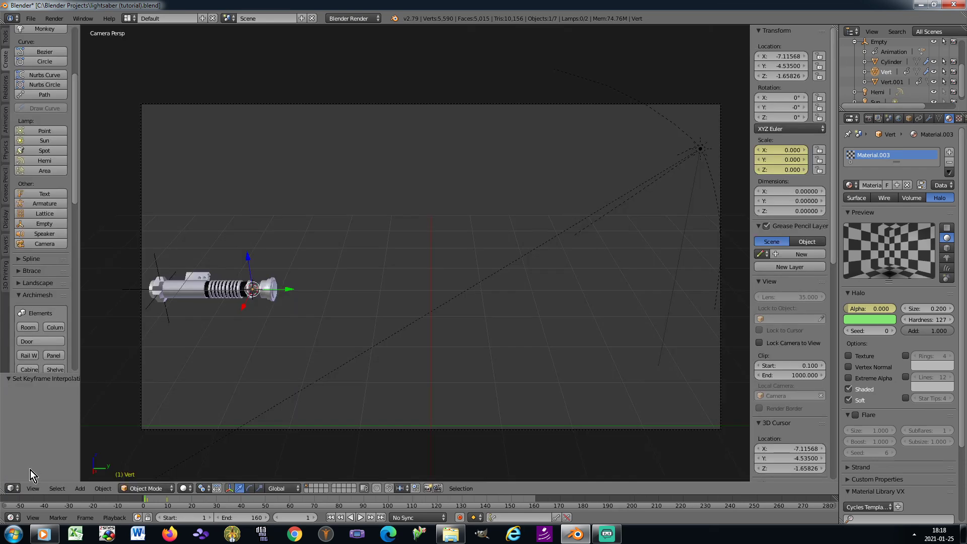
click(362, 518)
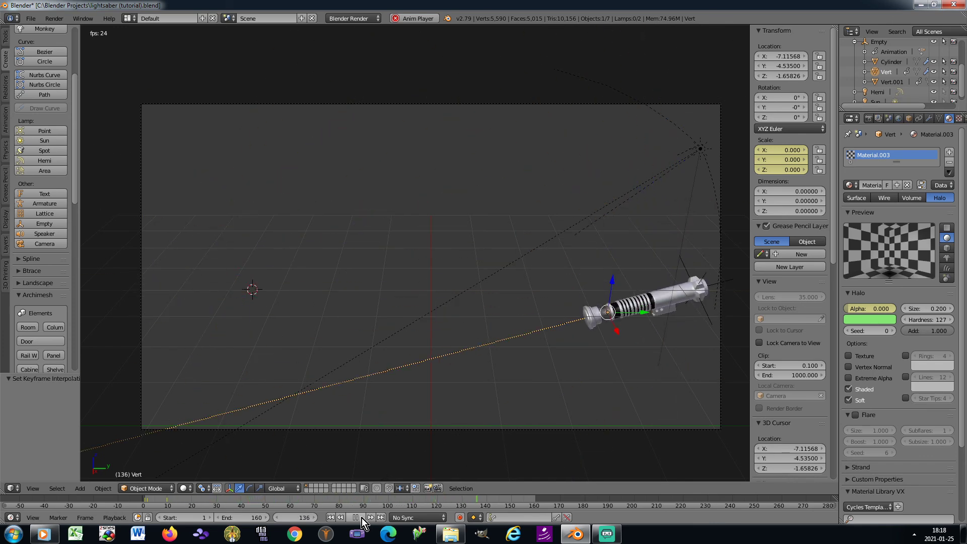
click(362, 518)
click(330, 517)
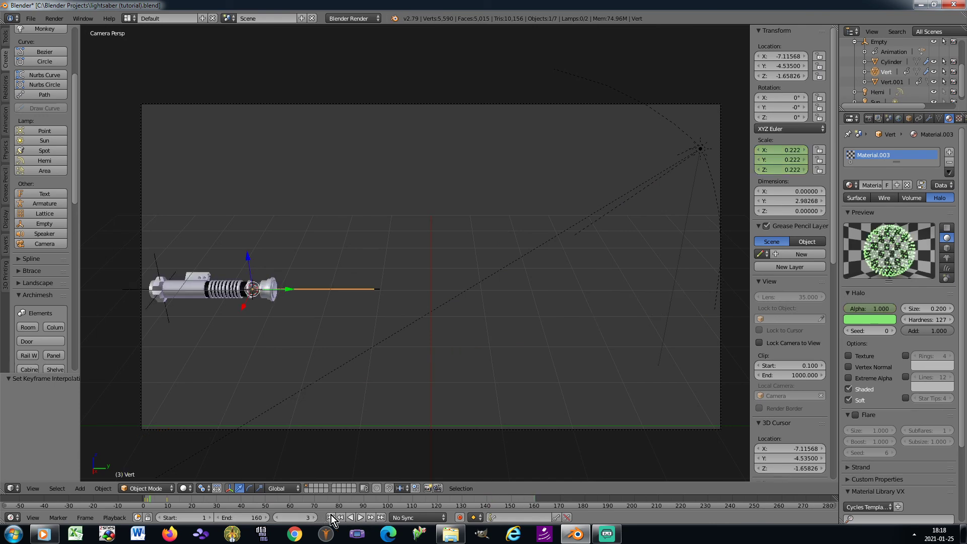
key(ctrl+s)
click(379, 368)
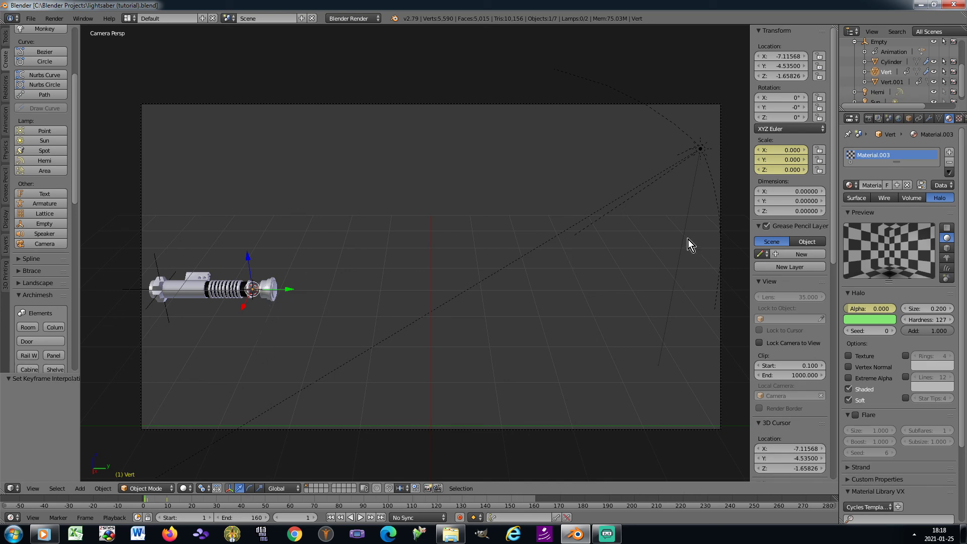
Step: In the render settings, set the output file format to FFmpeg video with RGB color
click(870, 119)
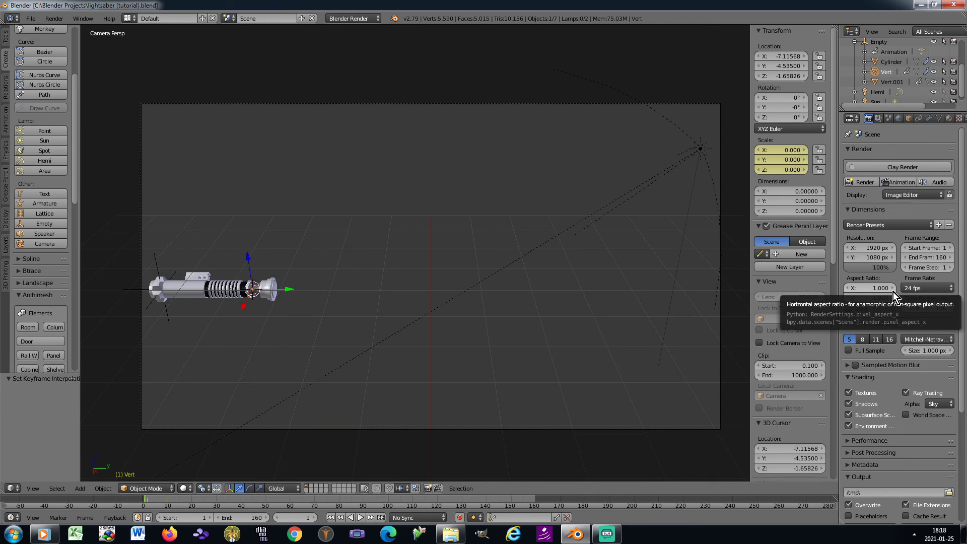
scroll(893, 291, down, 1)
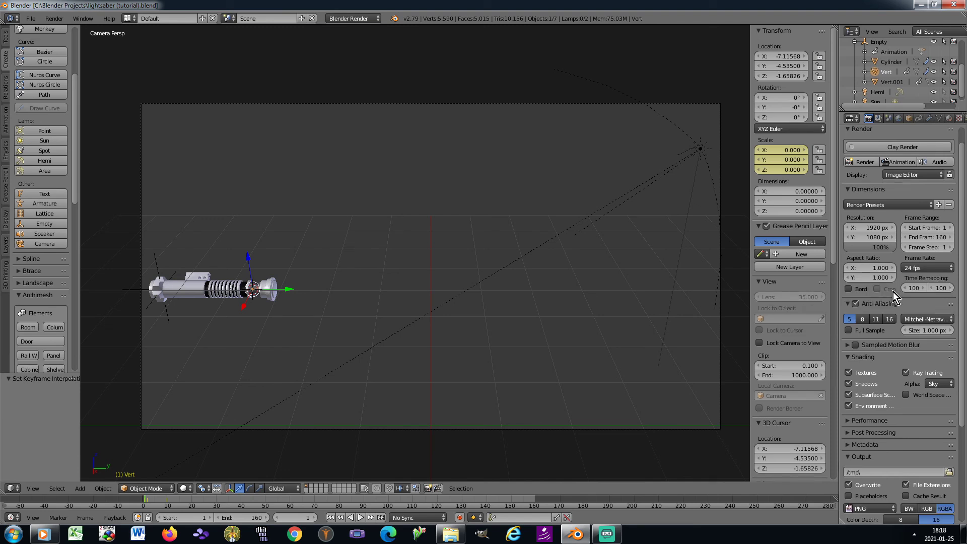
scroll(894, 292, down, 6)
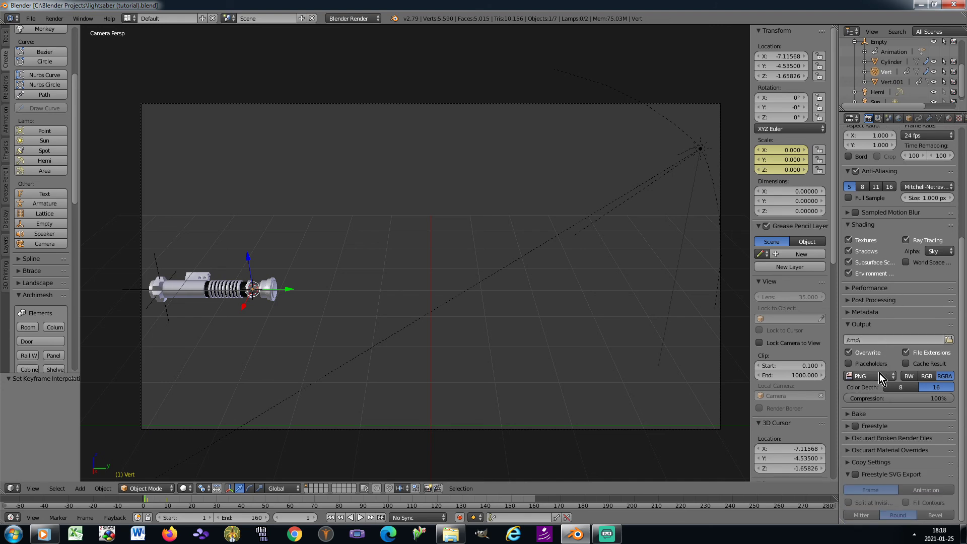
click(878, 375)
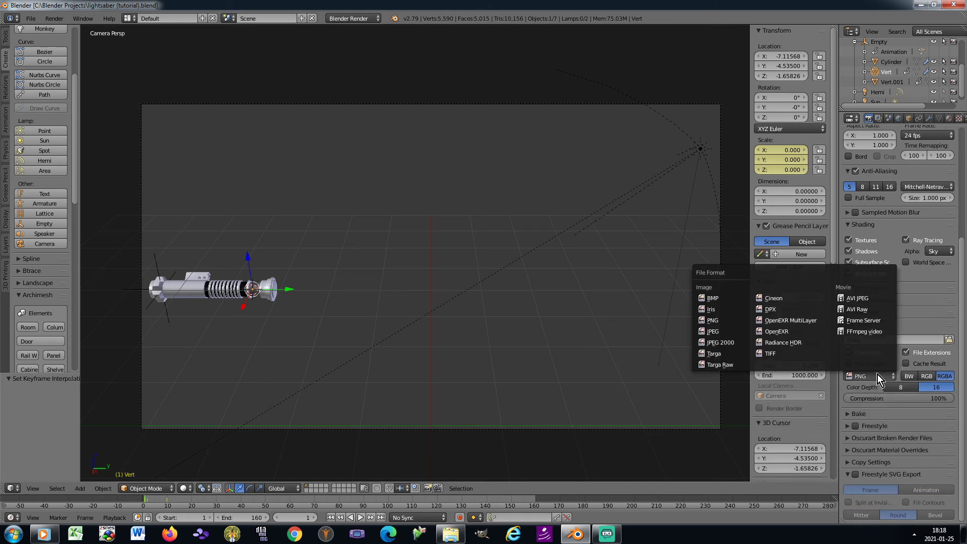
click(869, 334)
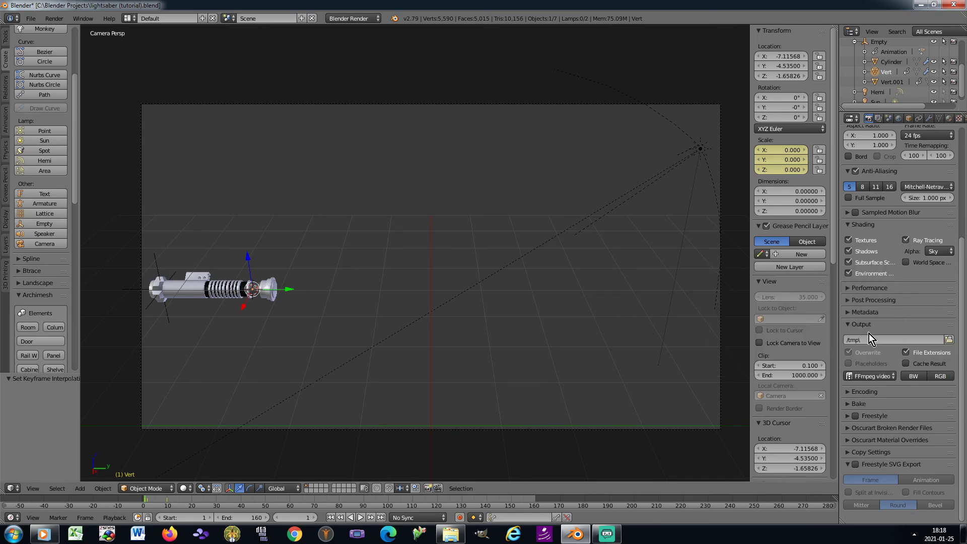
click(941, 379)
Step: In the video encoding settings, set the audio codec to MP3
click(849, 392)
scroll(861, 387, down, 5)
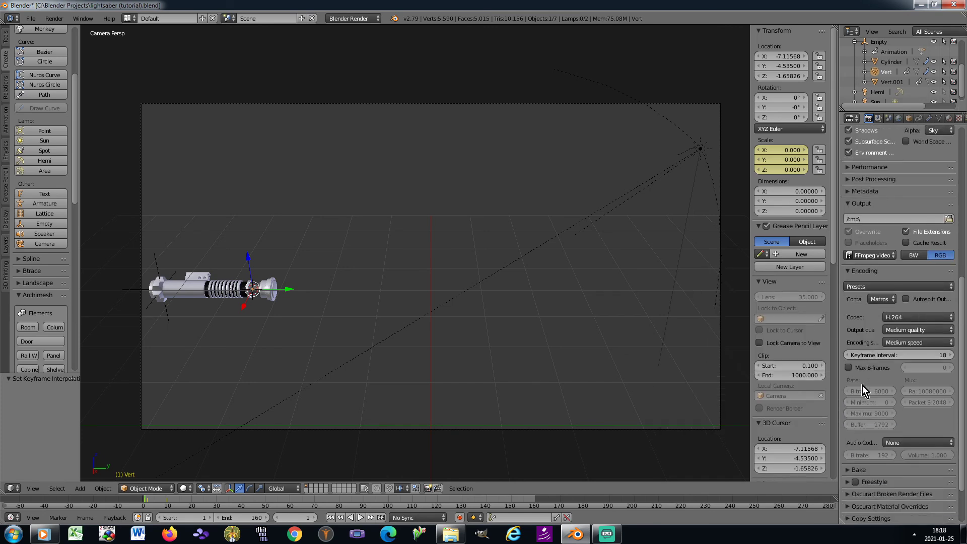
click(902, 443)
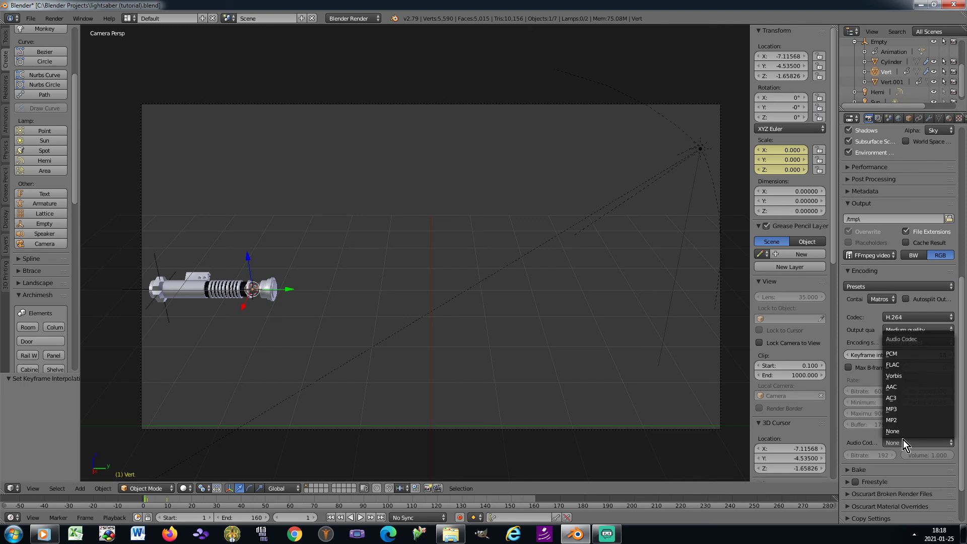
click(900, 411)
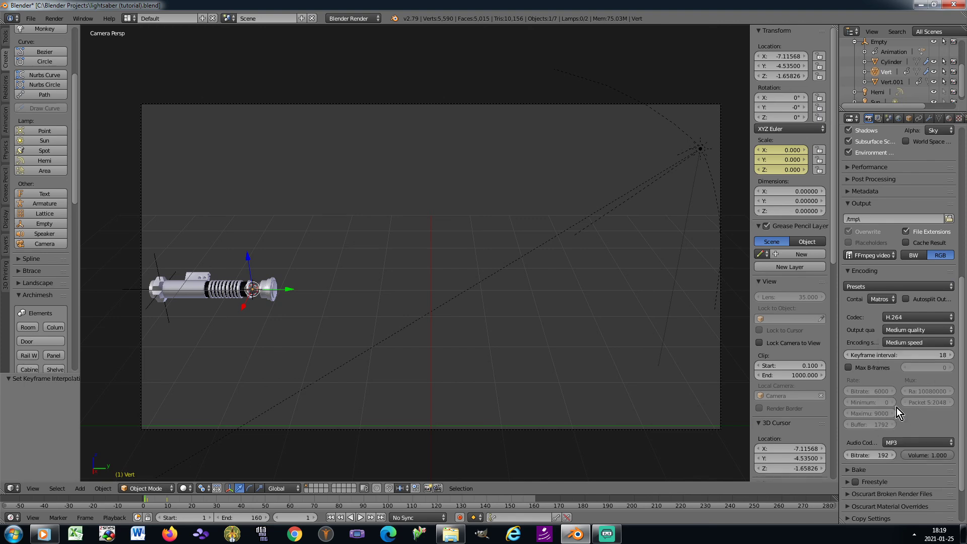
Step: Enable automatic packing of the project's external data into the .blend file
click(32, 18)
mouse_move(79, 235)
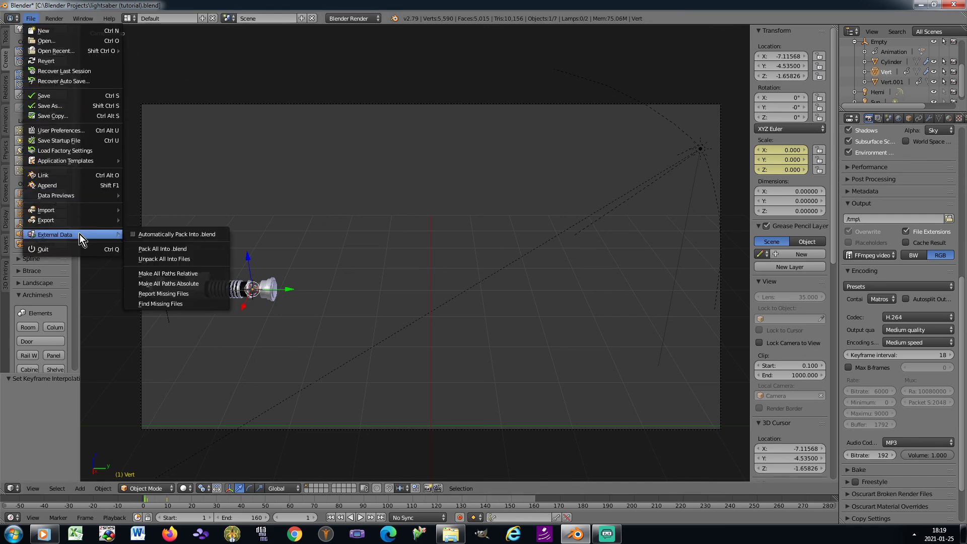
click(168, 235)
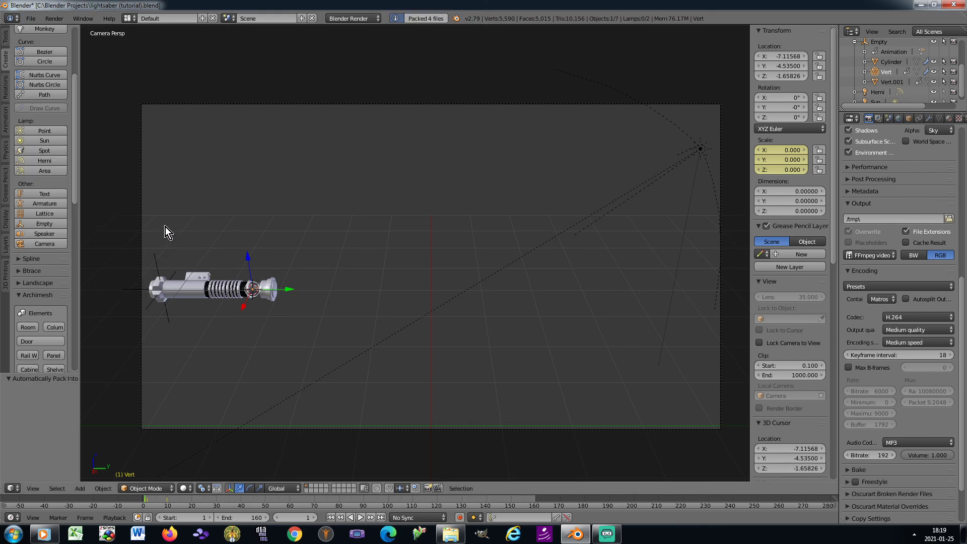
Step: Check the lightsaber1.mp3 strip in the Video Sequence Editor, return to the 3D View, and save the project over the existing file
click(11, 488)
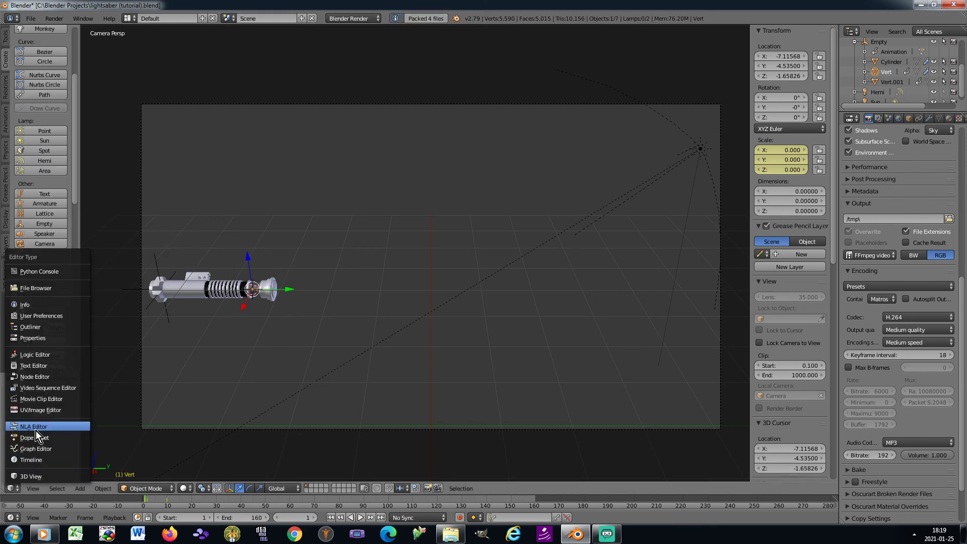
click(33, 390)
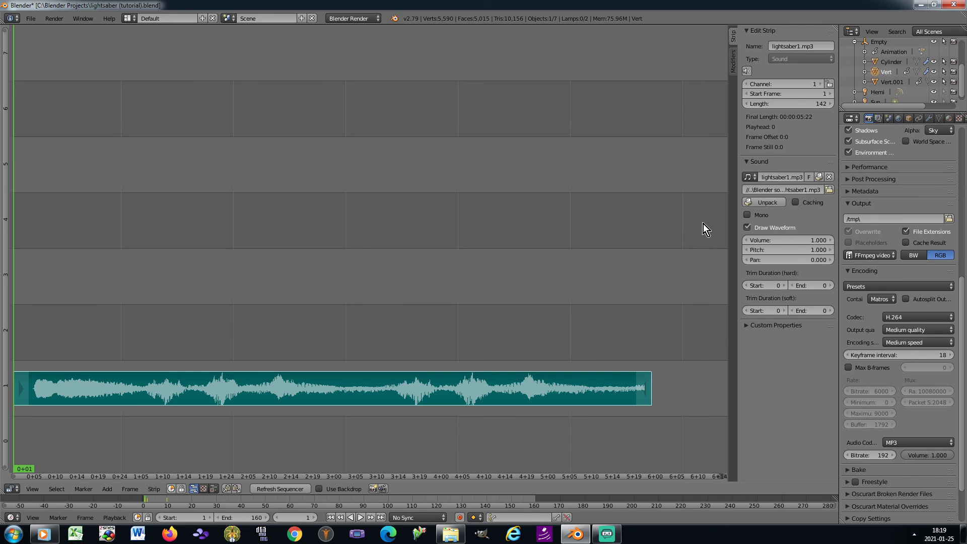
click(11, 490)
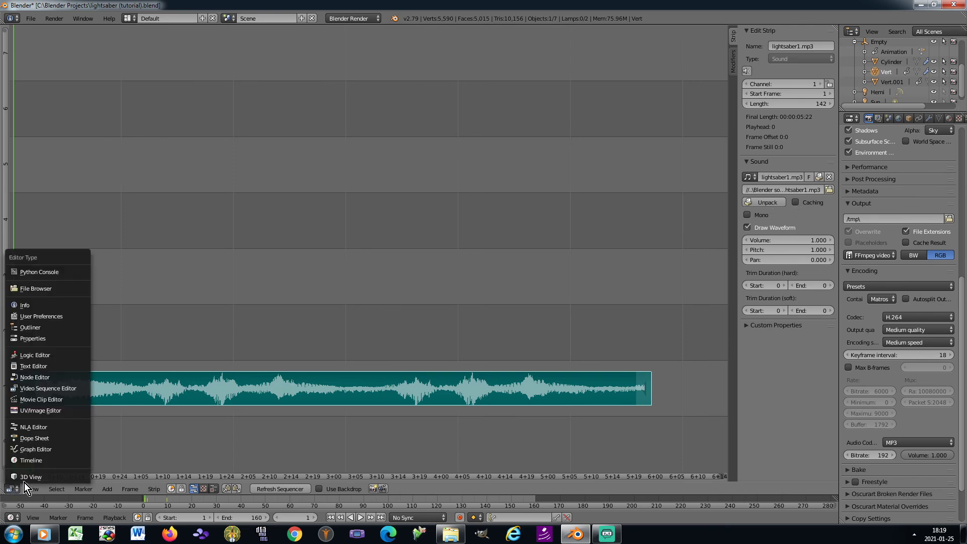
click(22, 479)
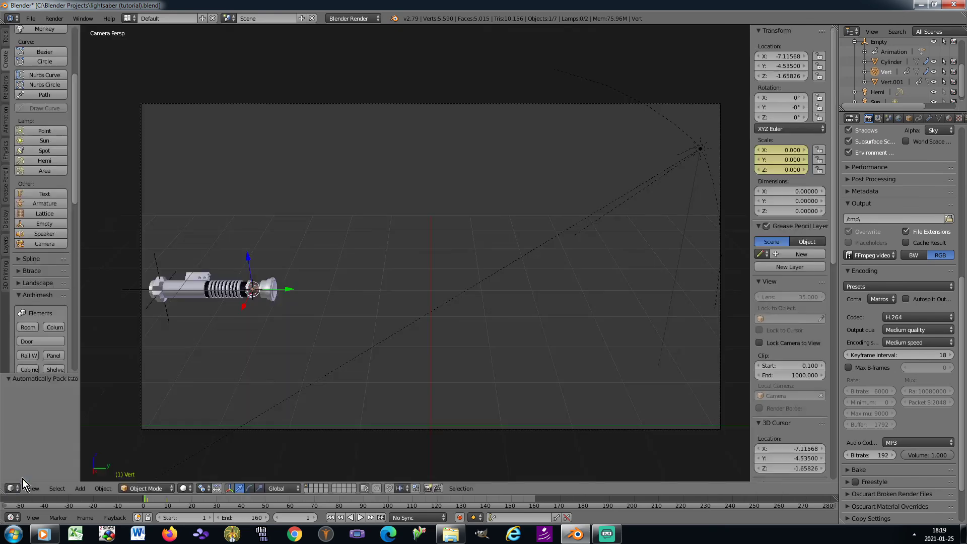
key(ctrl+s)
click(394, 319)
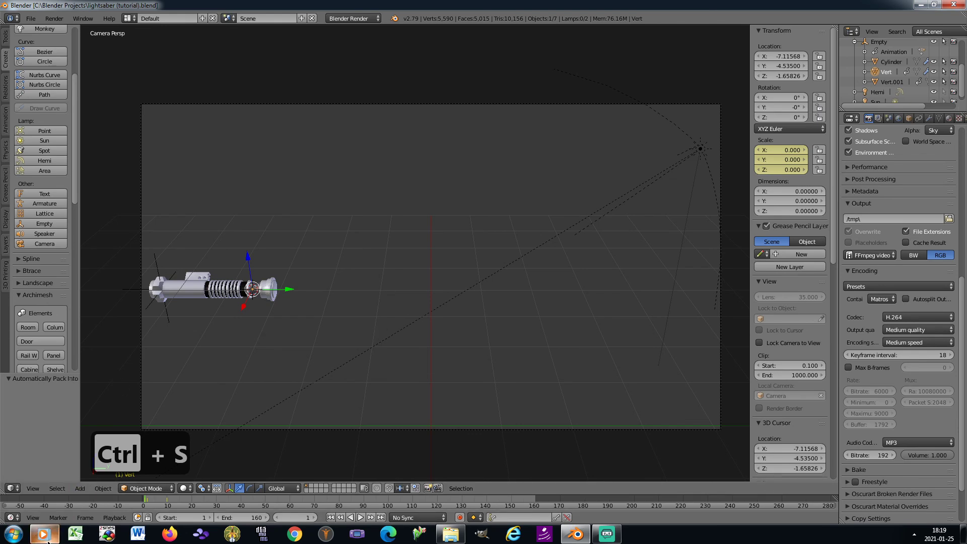
Step: Switch to Windows Media Player, maximize it and play the rendered light saber video, and return to Blender
mouse_move(48, 539)
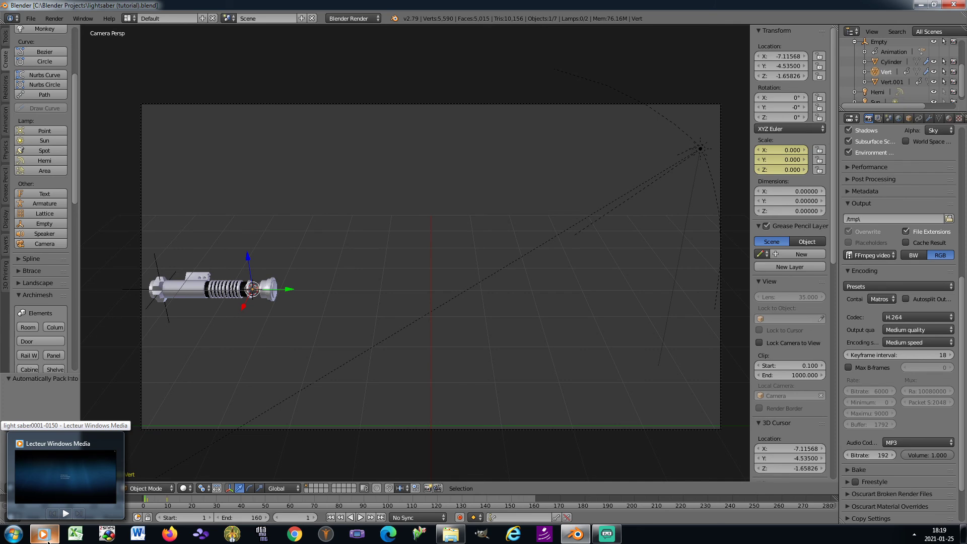
click(48, 539)
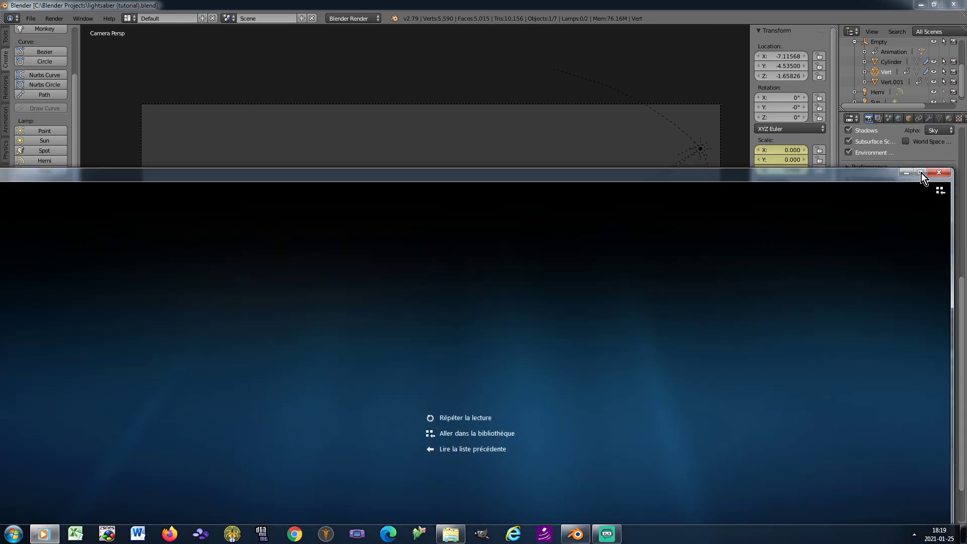
click(921, 174)
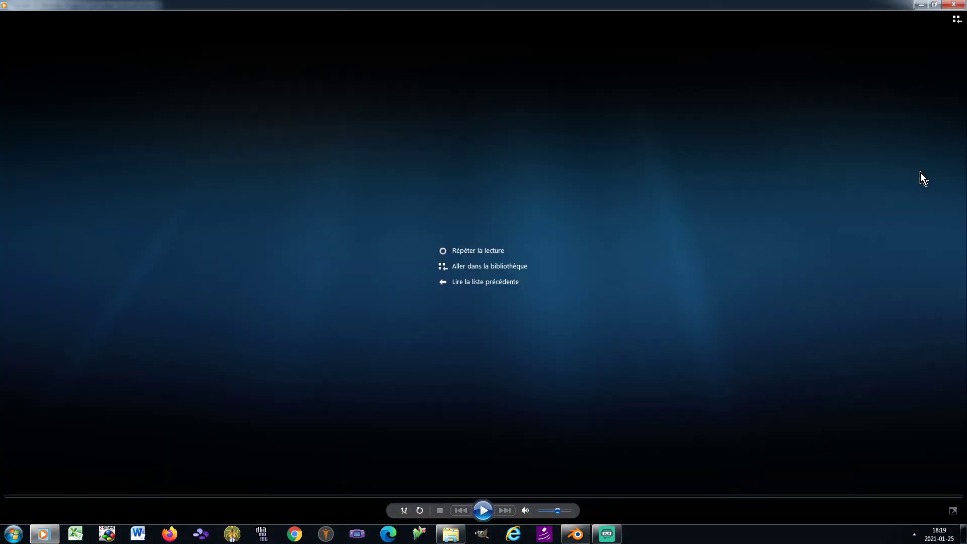
click(483, 512)
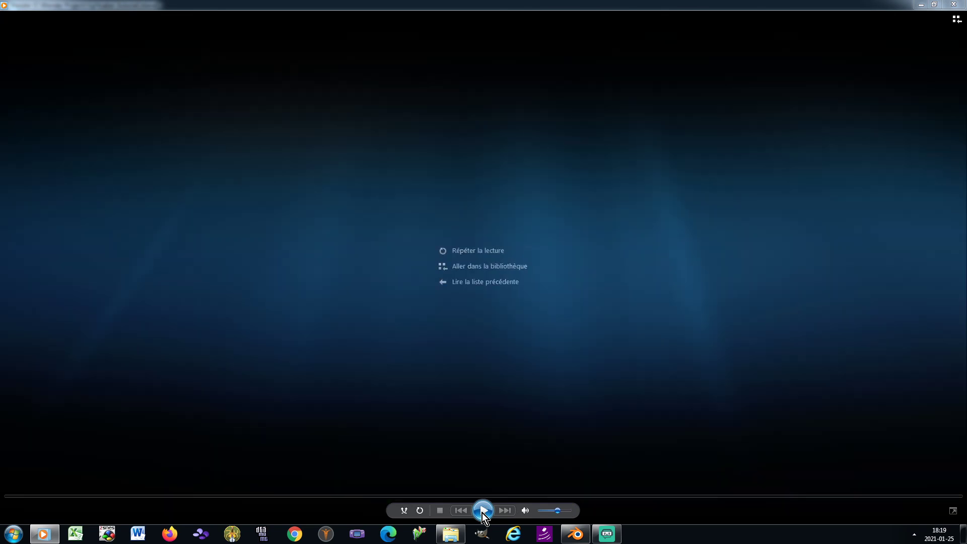
click(575, 533)
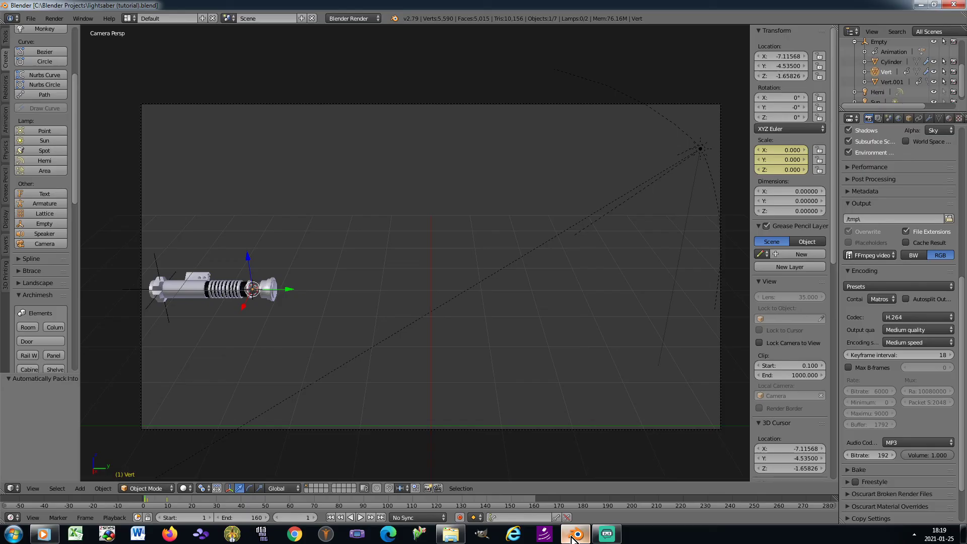